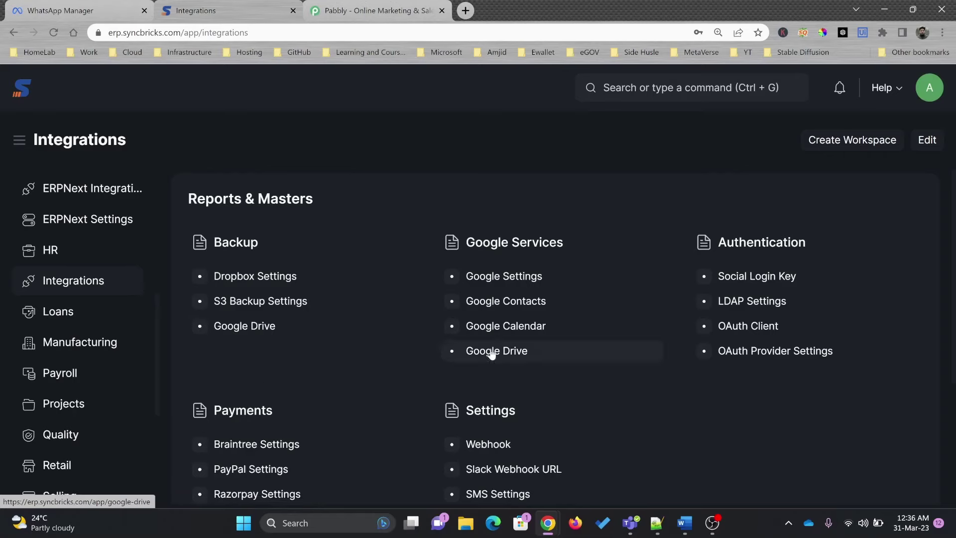
Scroll through the ERPNext Webhook list to view its seven enabled webhooks
scroll(512, 363, down, 4)
scroll(514, 365, up, 2)
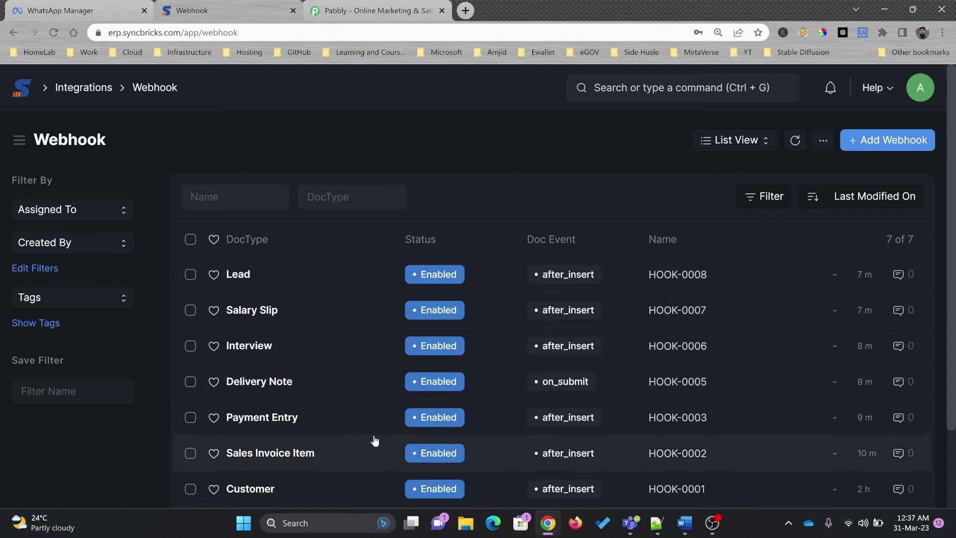
Review the existing webhooks, down to the newest HOOK-0008 for Lead on after_insert
scroll(366, 421, down, 2)
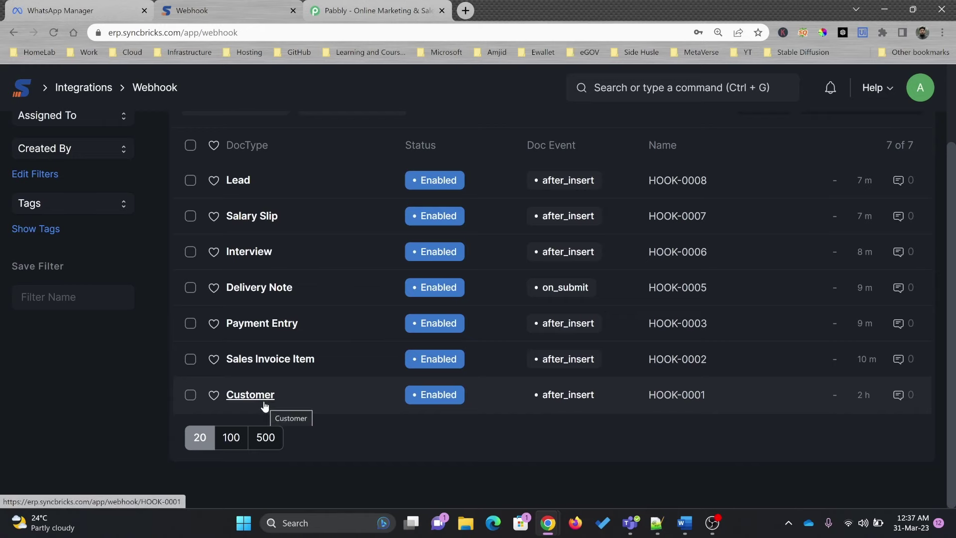
scroll(264, 406, up, 1)
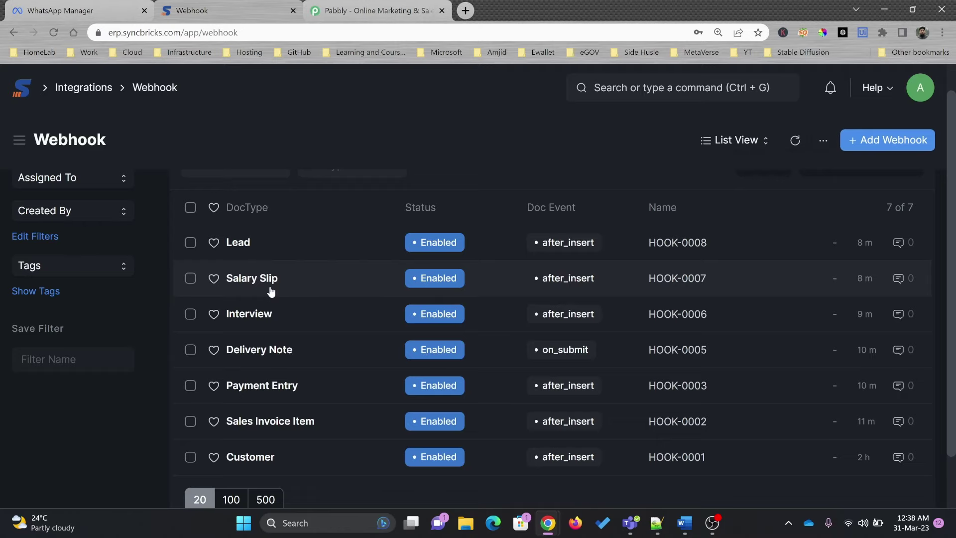
scroll(268, 290, up, 1)
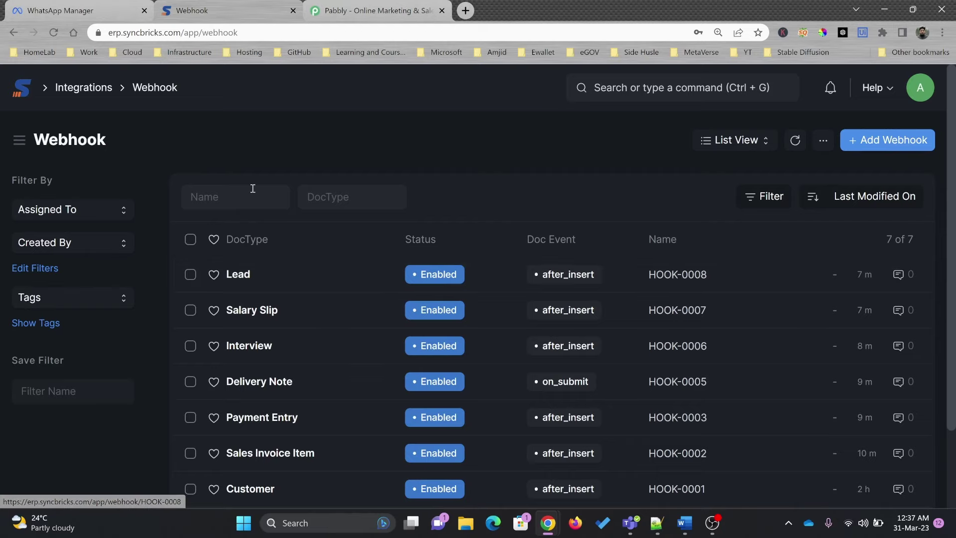
Browse the Pabbly homepage and start a free sign-up via Sign Up Free
click(379, 10)
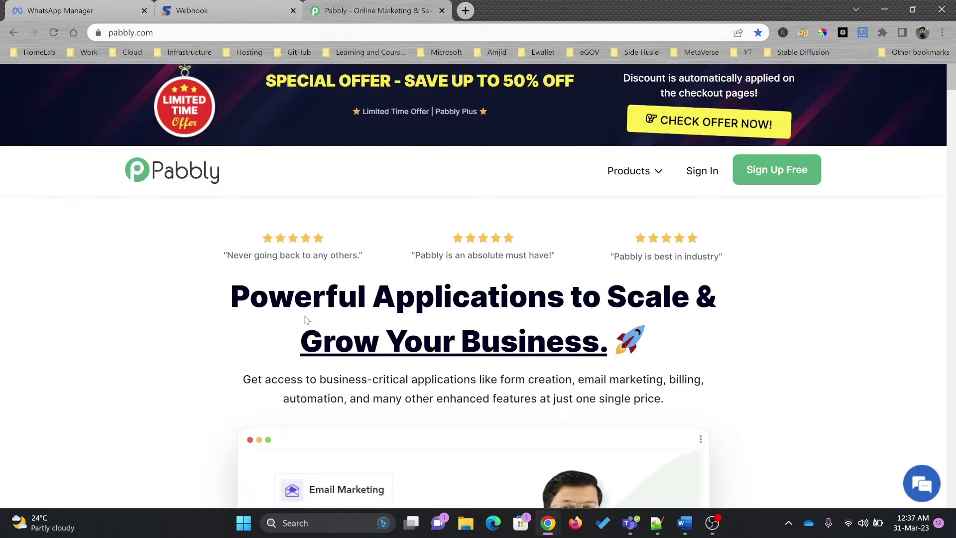
scroll(306, 317, down, 1)
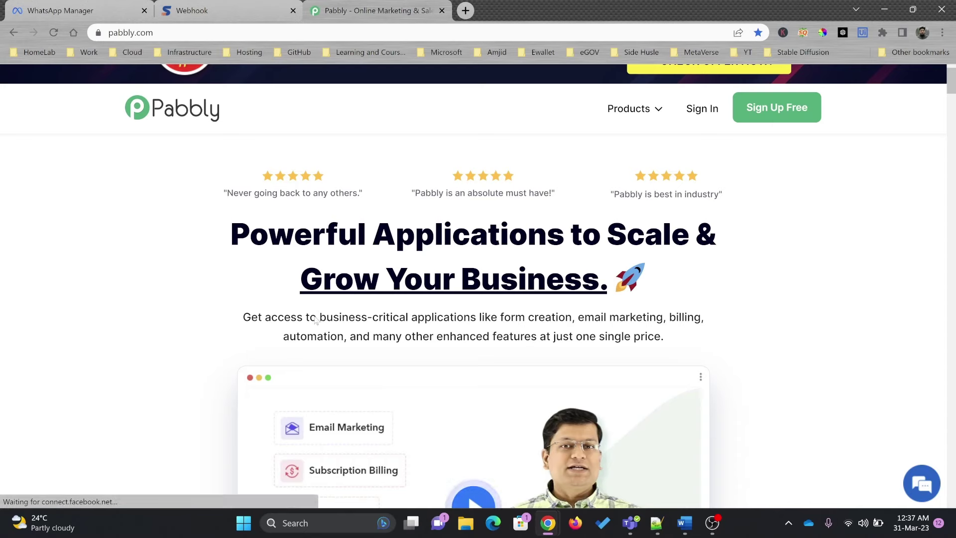
scroll(358, 310, down, 1)
scroll(358, 310, down, 9)
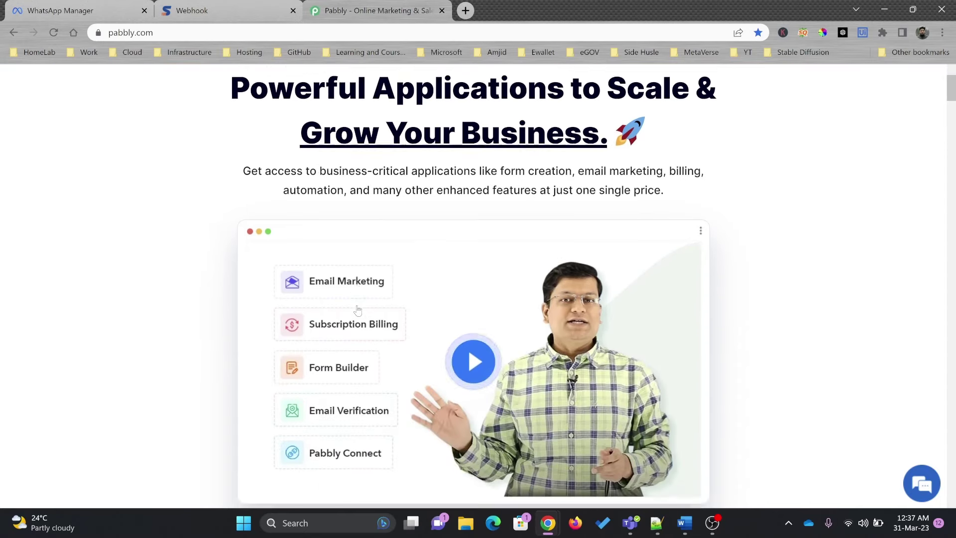
scroll(358, 311, down, 3)
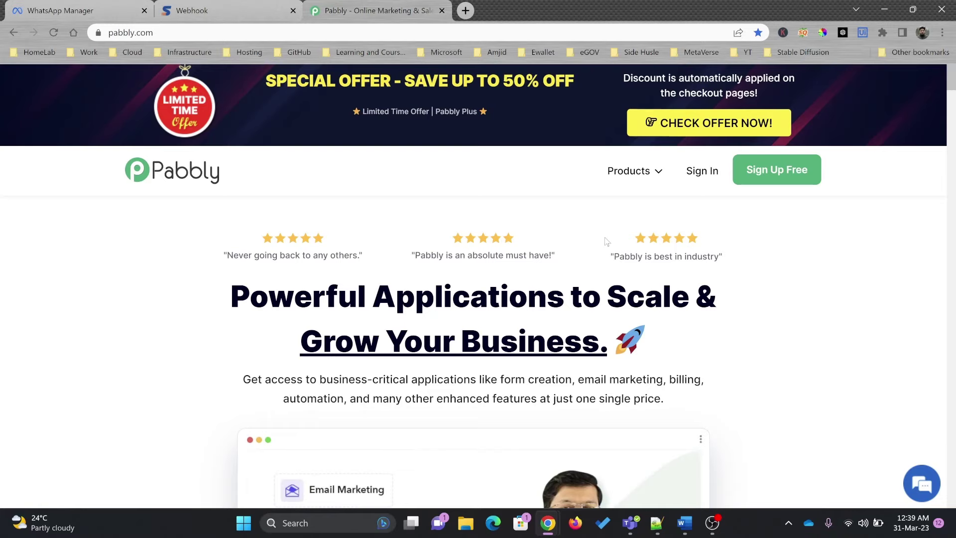
click(802, 168)
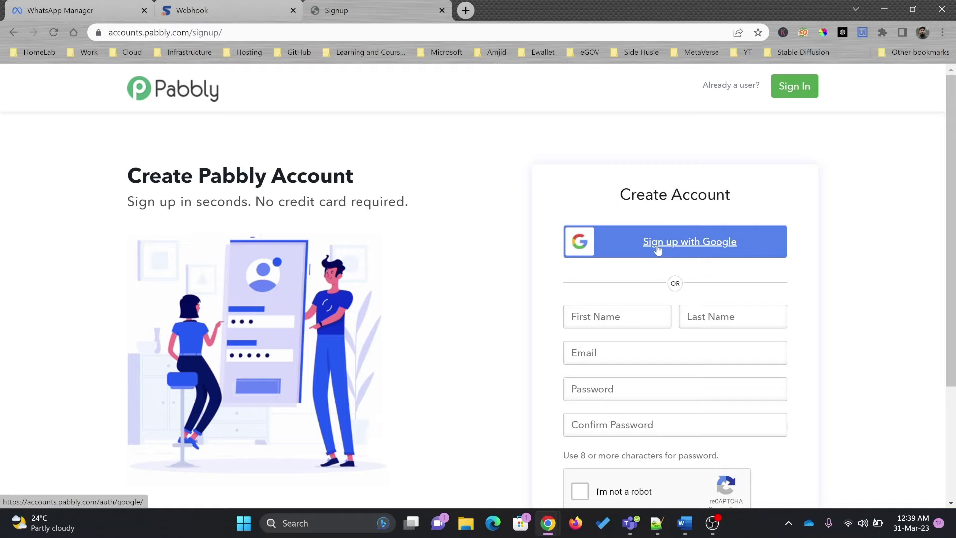
Sign up for Pabbly with a Google account and reach the Pabbly Connect Workflows page
click(658, 247)
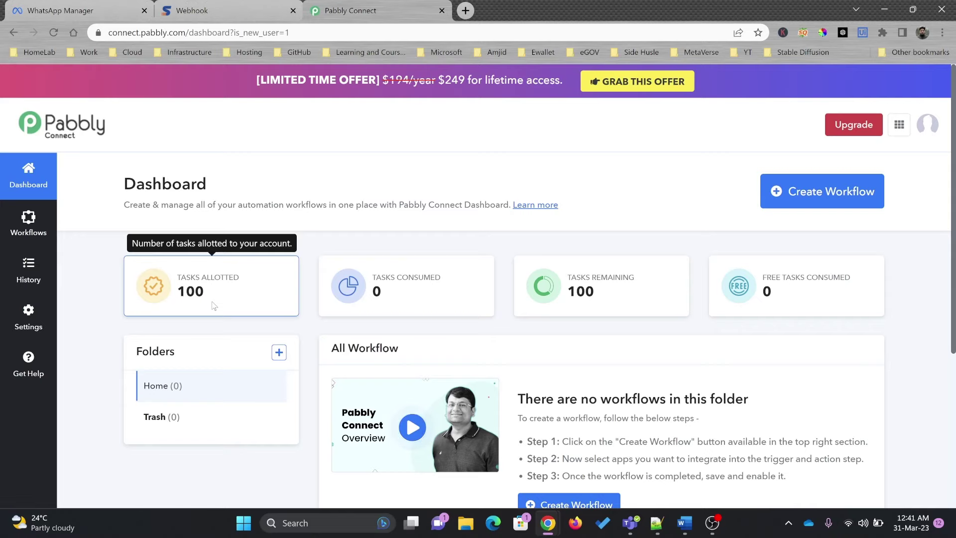
click(17, 238)
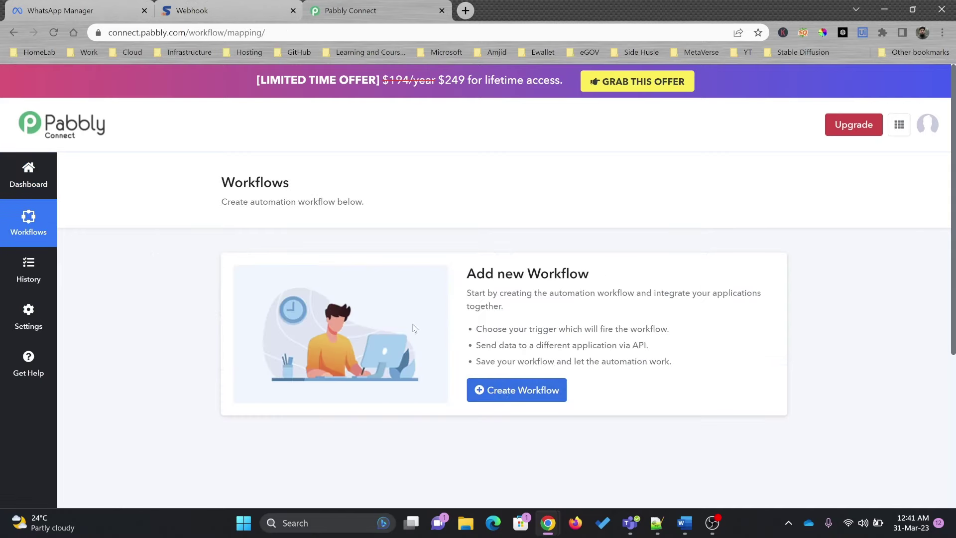
click(177, 14)
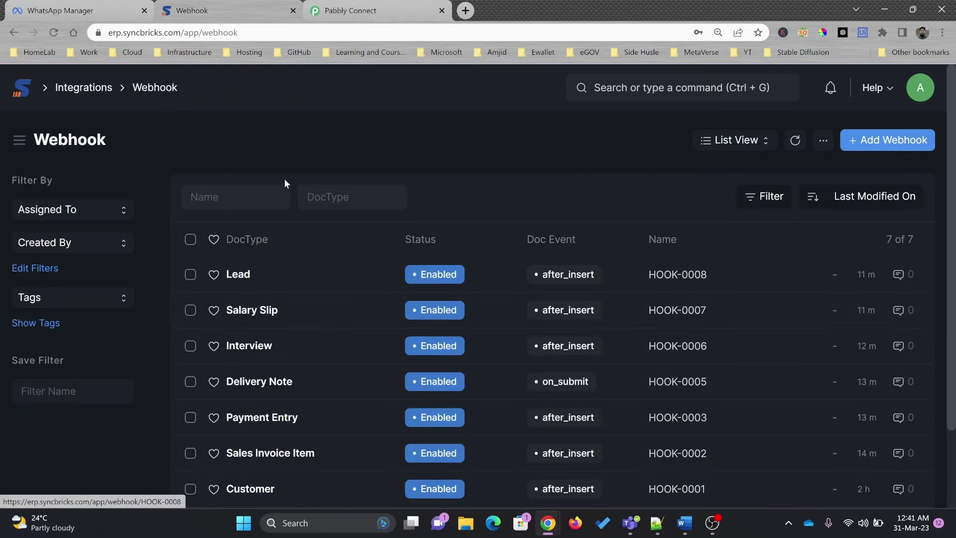
click(349, 10)
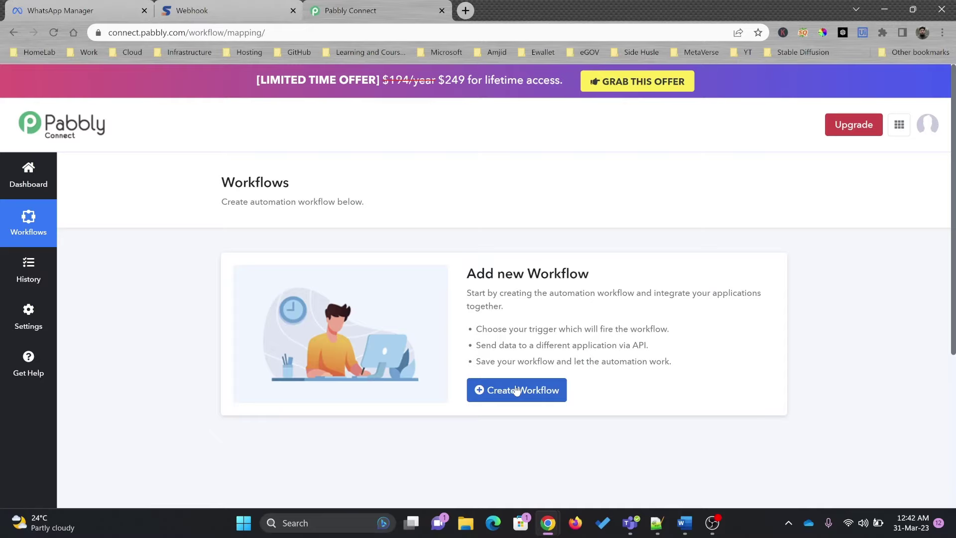
Create a Pabbly Connect workflow named 'ERPNext Leave Application Update', then return to ERPNext
click(517, 390)
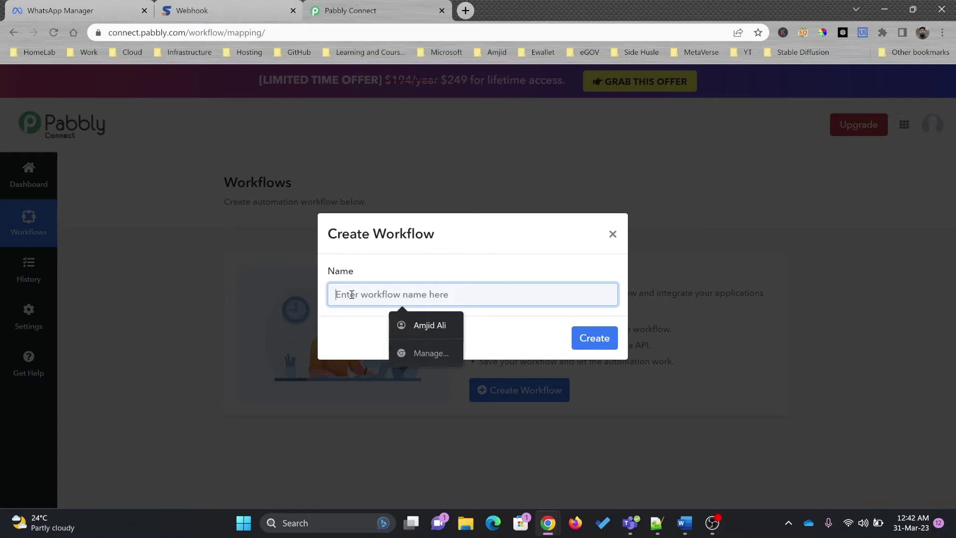
text(ERPNext)
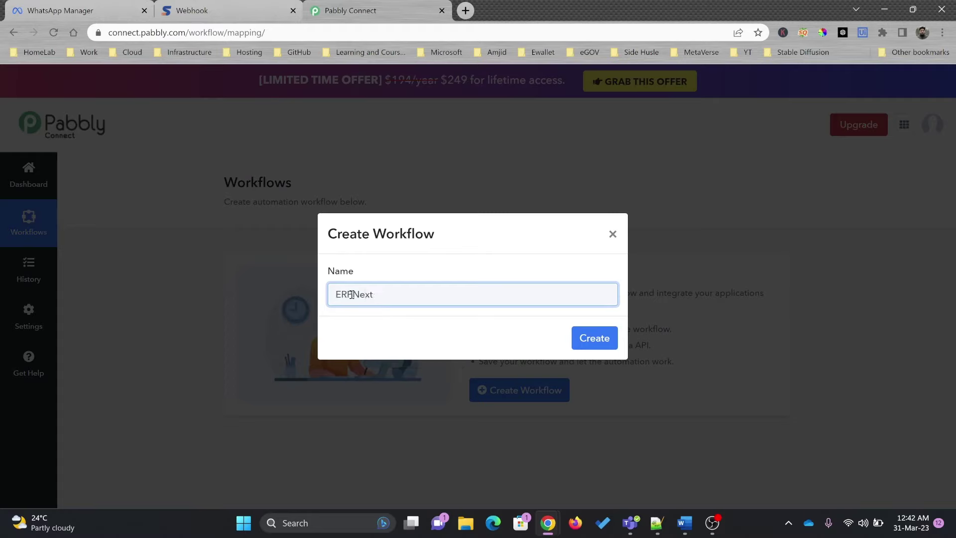
text( E)
key(BackSpace)
text(Leave Application Update)
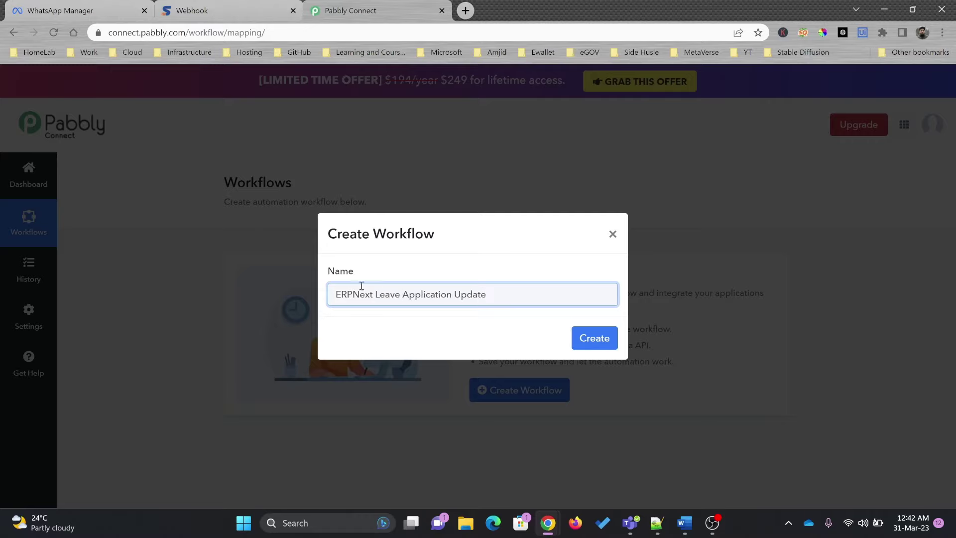
click(579, 337)
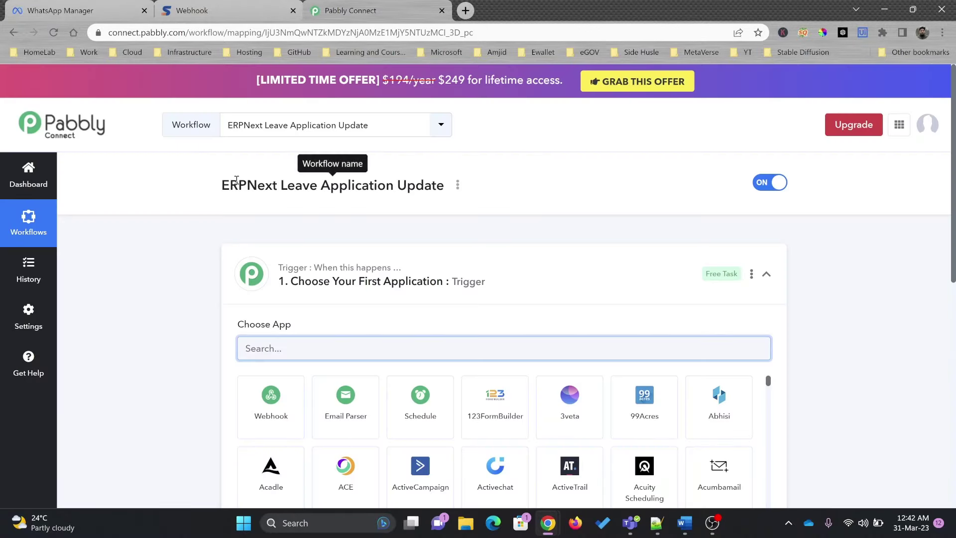
click(192, 10)
Add a new webhook with naming series HOOK-.#### and doc event on_update
click(895, 143)
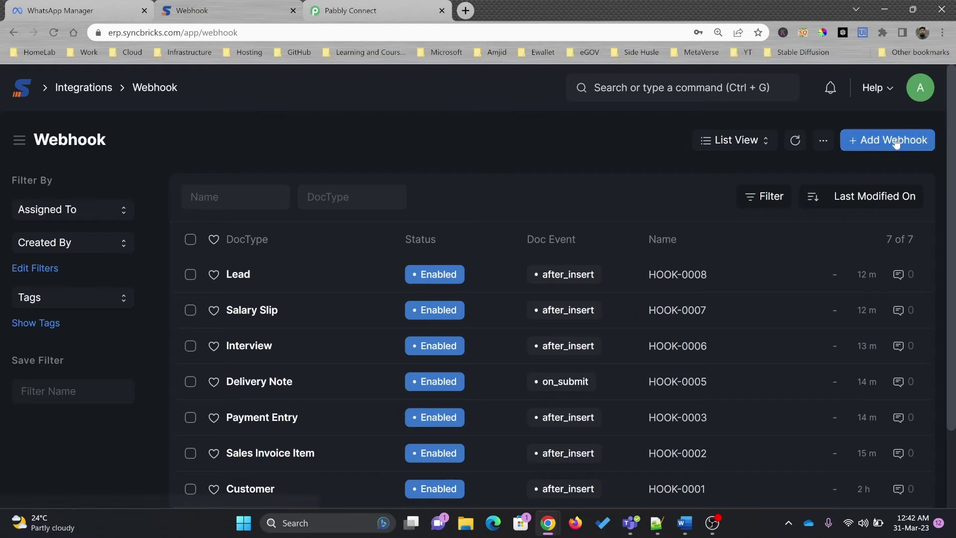
click(284, 241)
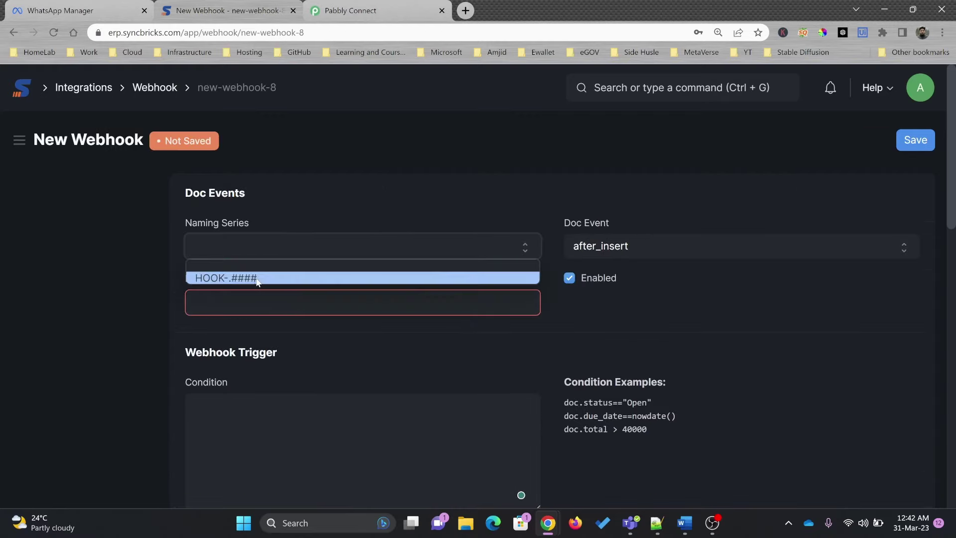
click(213, 279)
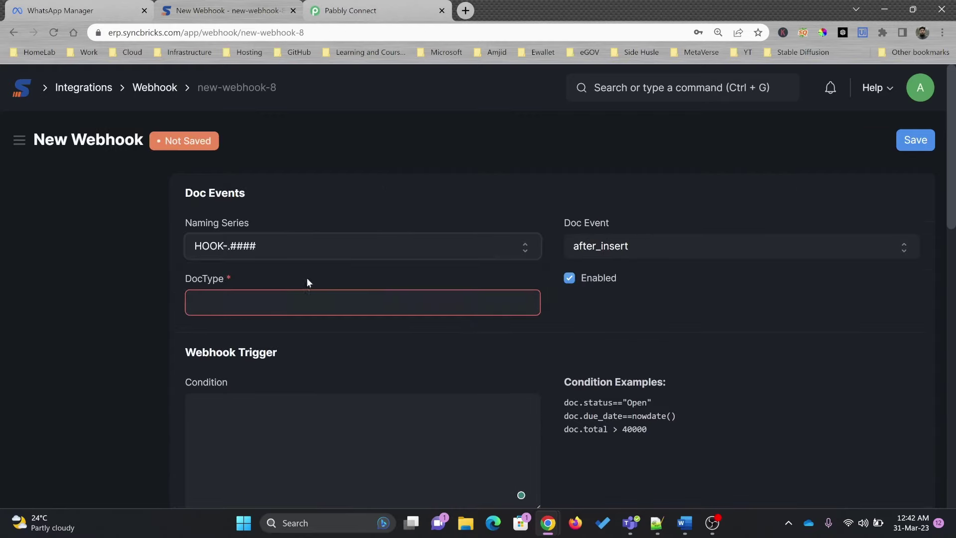
click(641, 249)
click(602, 241)
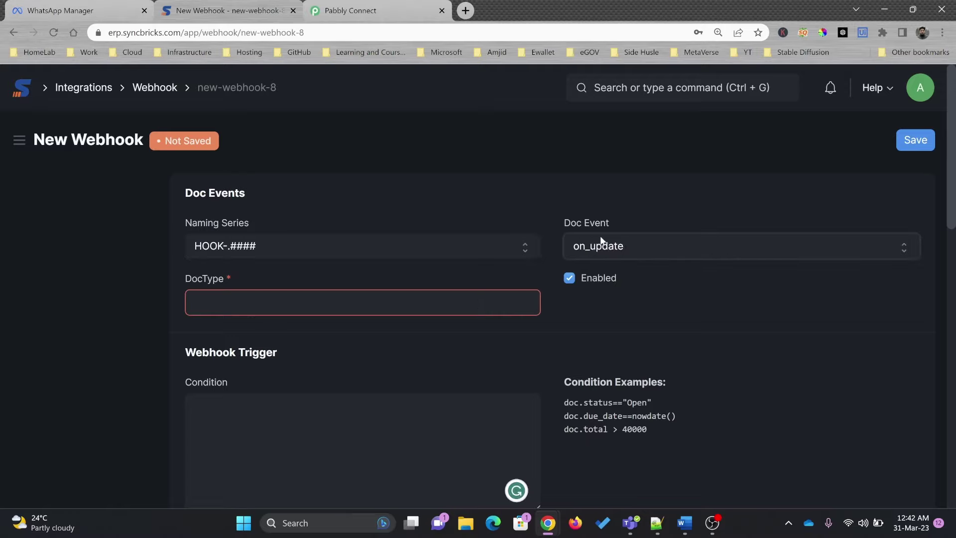
click(602, 241)
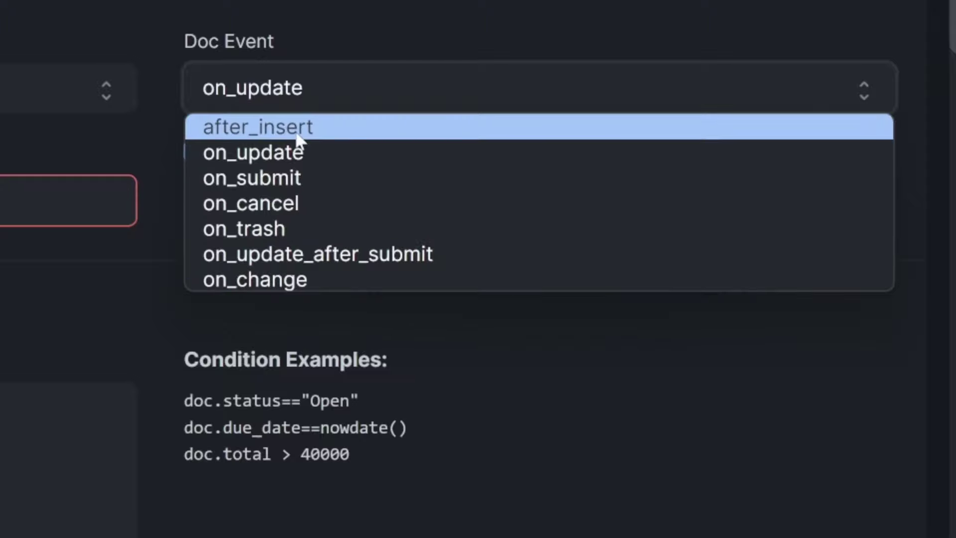
key(Escape)
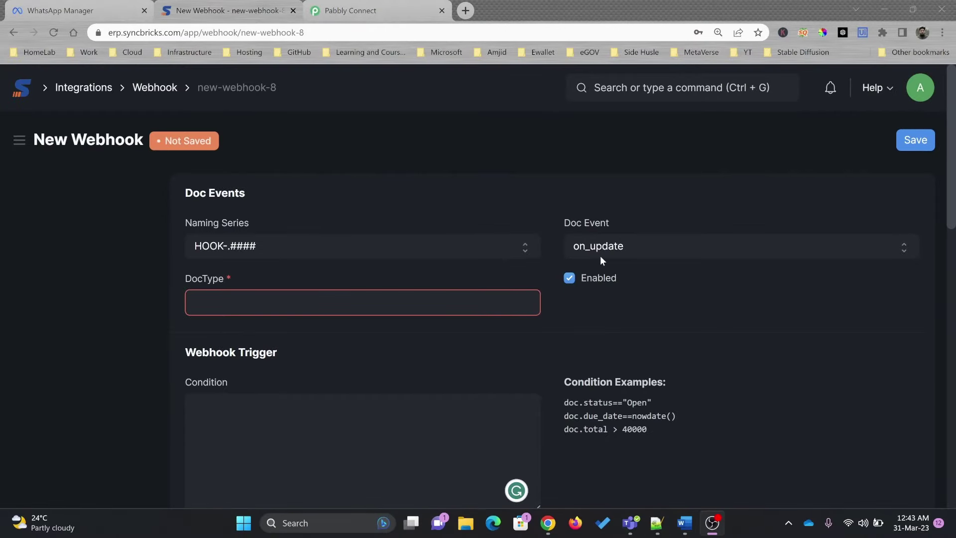
Set the webhook's DocType to Leave Application
click(321, 309)
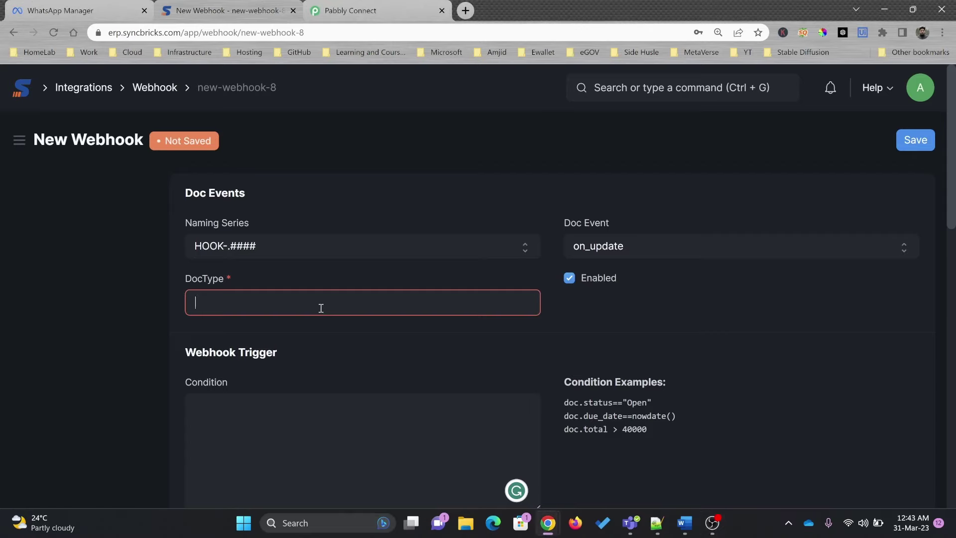
scroll(320, 314, down, 4)
scroll(314, 216, up, 2)
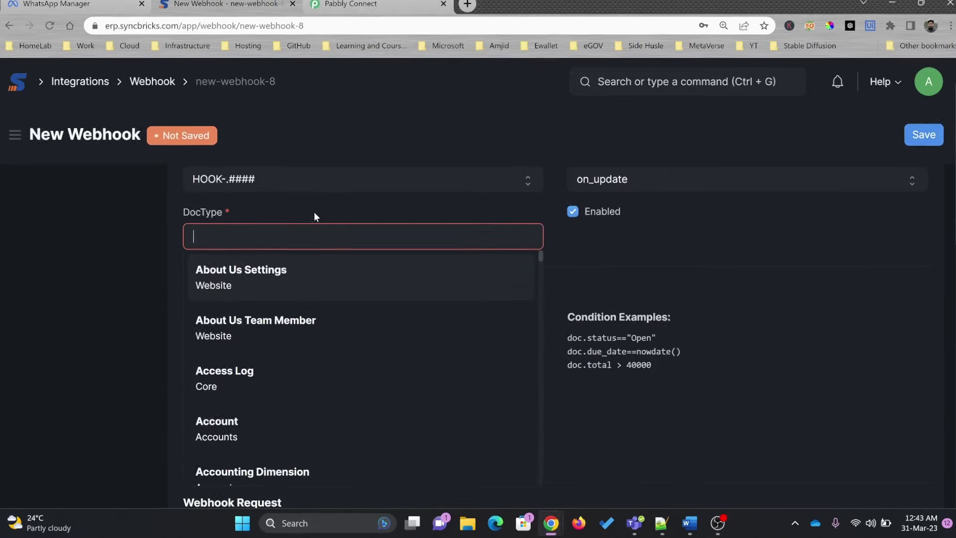
text(invoice)
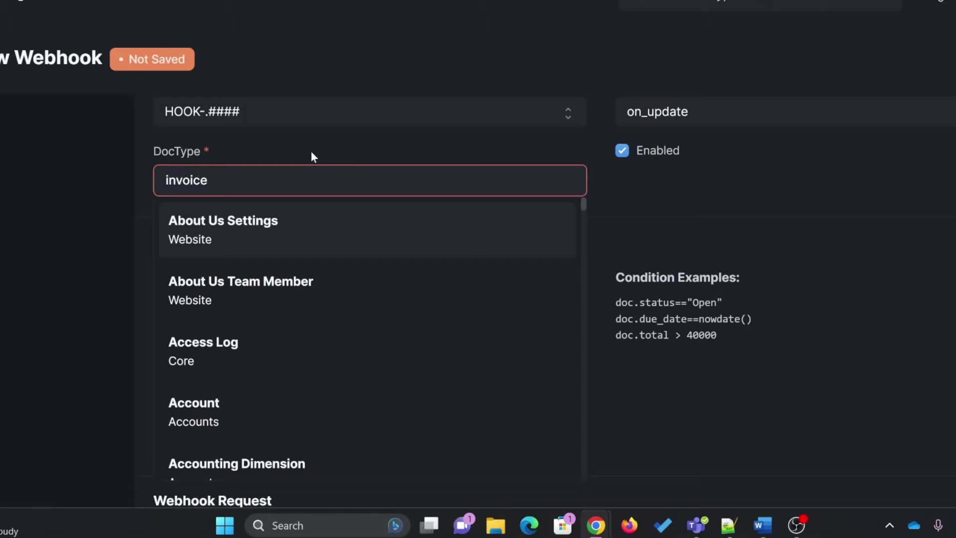
key(BackSpace)
text(purchase)
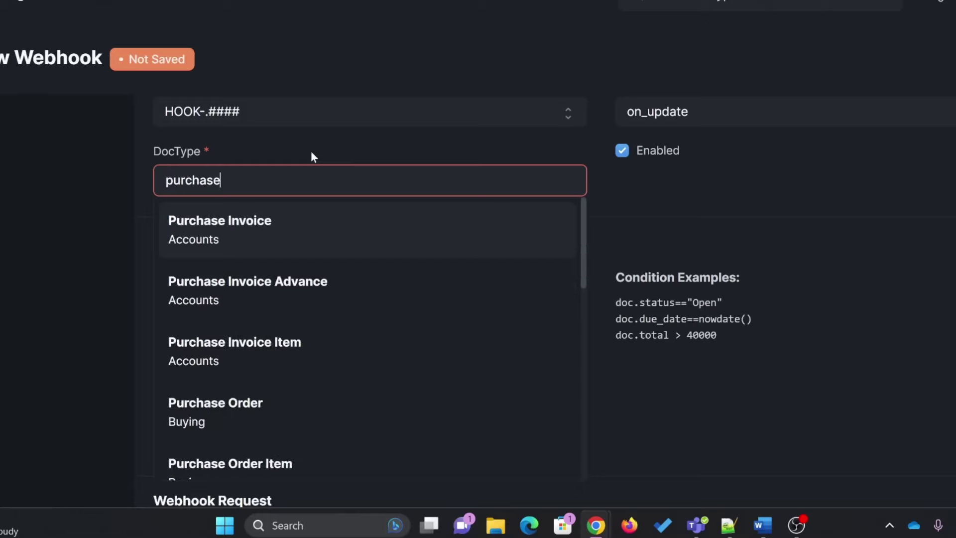
key(BackSpace)
key(BackSpace)
key(BackSpace)
key(BackSpace)
key(BackSpace)
key(BackSpace)
key(BackSpace)
key(BackSpace)
text(Leave Application)
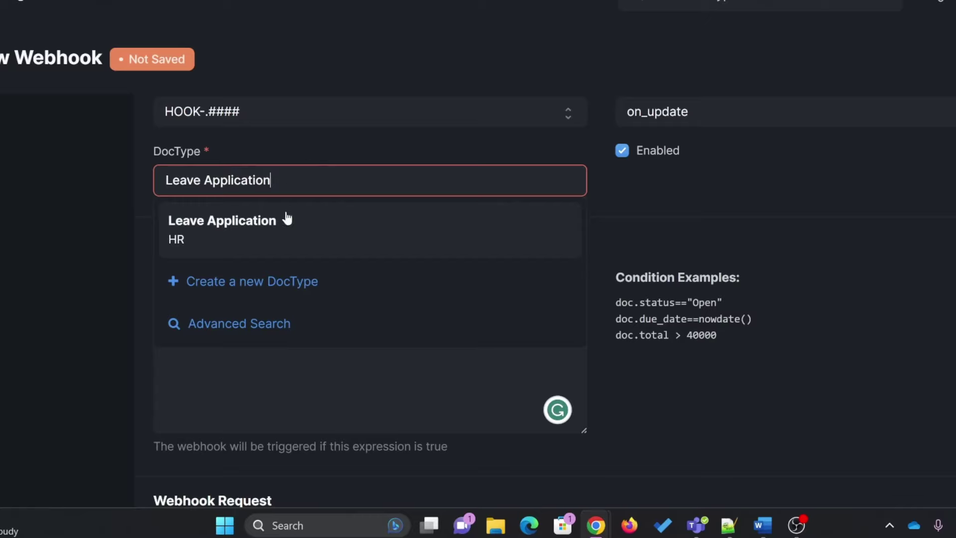
click(284, 219)
Paste the example doc.status condition and change its value from Open to Submit
scroll(347, 278, down, 3)
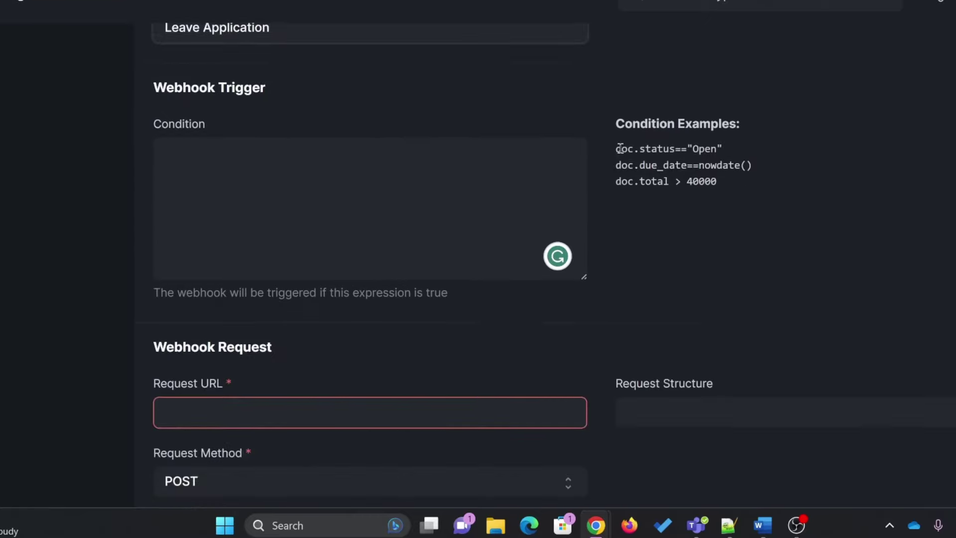
drag(620, 148, 773, 154)
key(ctrl+c)
click(241, 199)
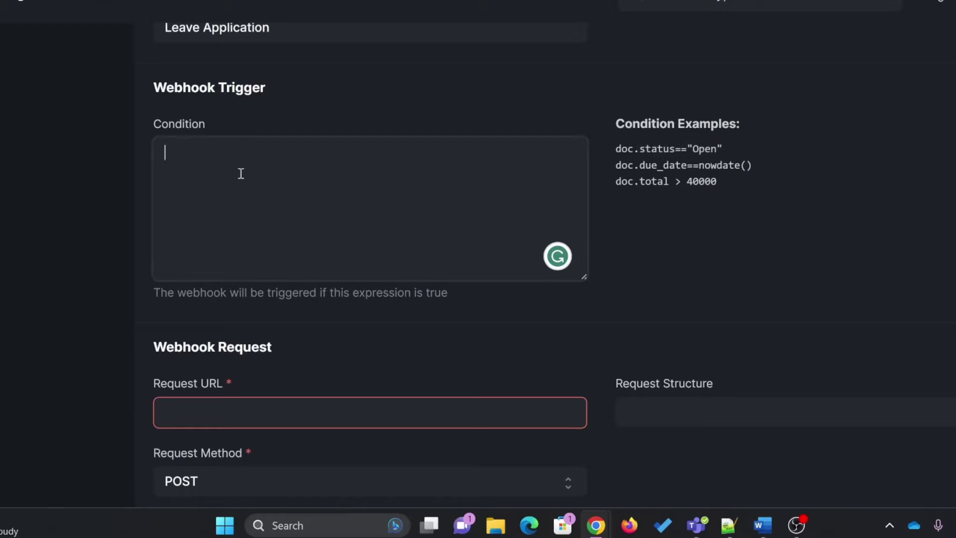
key(ctrl+v)
drag(248, 151, 280, 150)
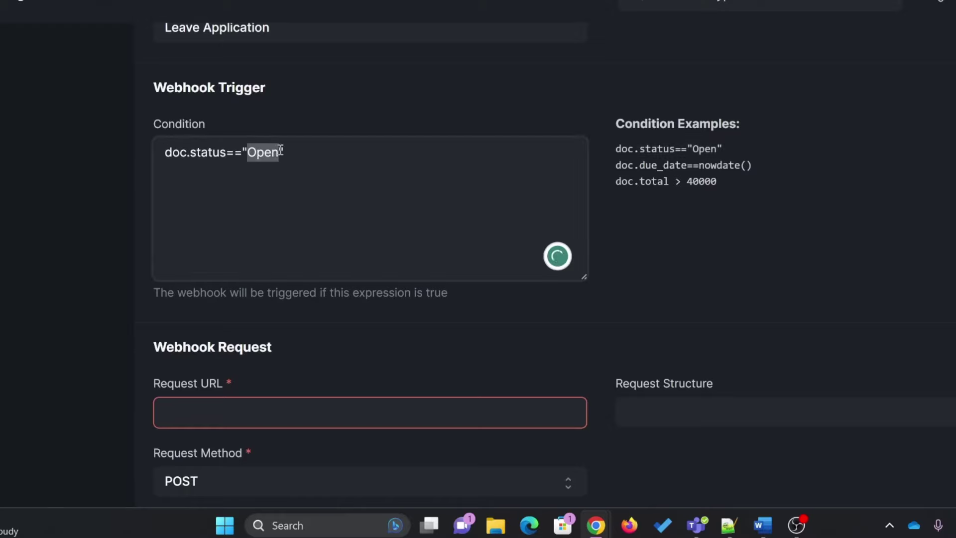
text(Submit)
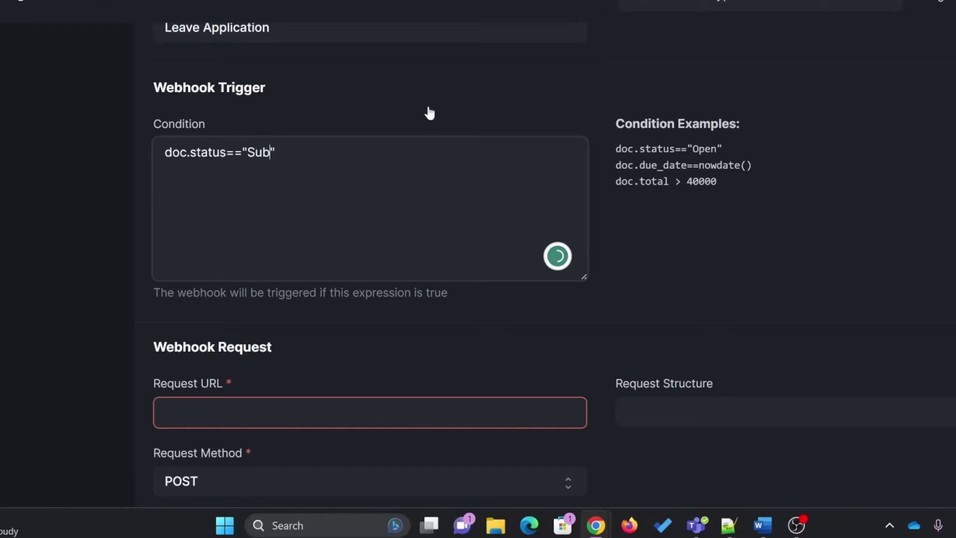
Delete the trial trigger condition, leaving Condition empty
scroll(430, 113, up, 3)
scroll(234, 259, down, 2)
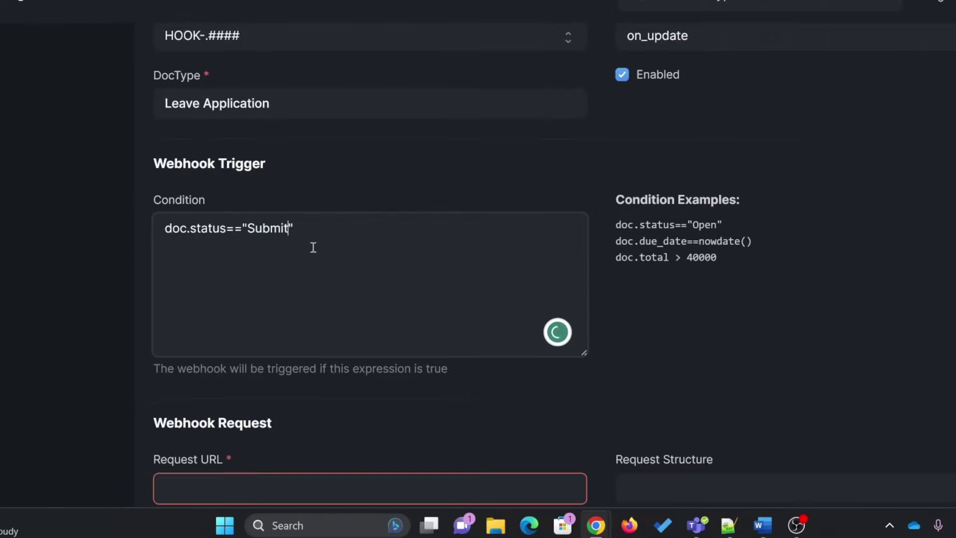
drag(312, 231, 162, 228)
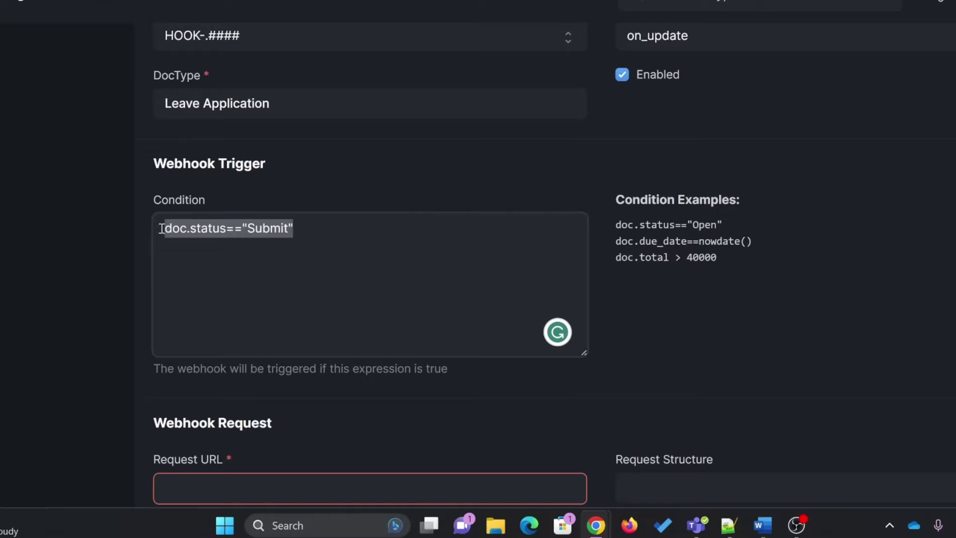
key(BackSpace)
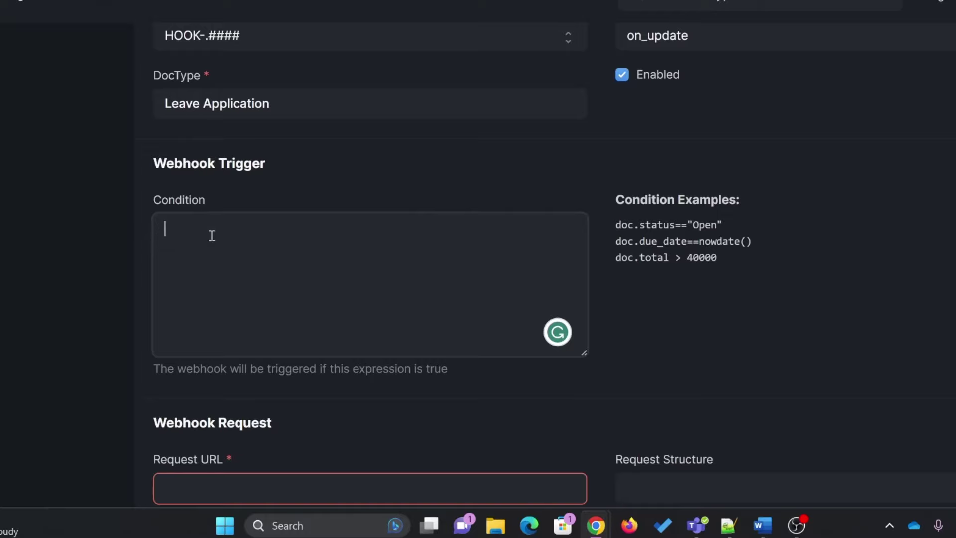
scroll(271, 270, down, 2)
scroll(457, 207, up, 2)
scroll(395, 223, down, 2)
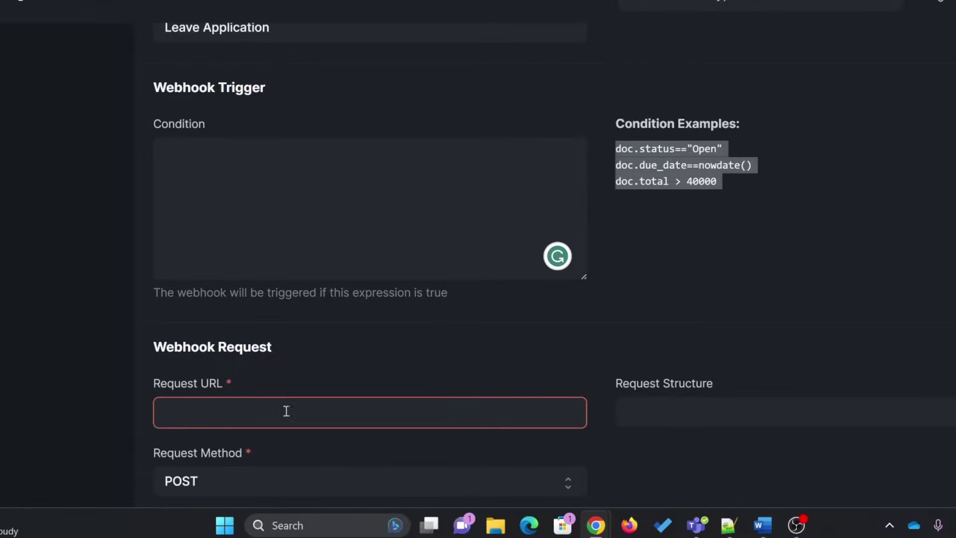
click(236, 417)
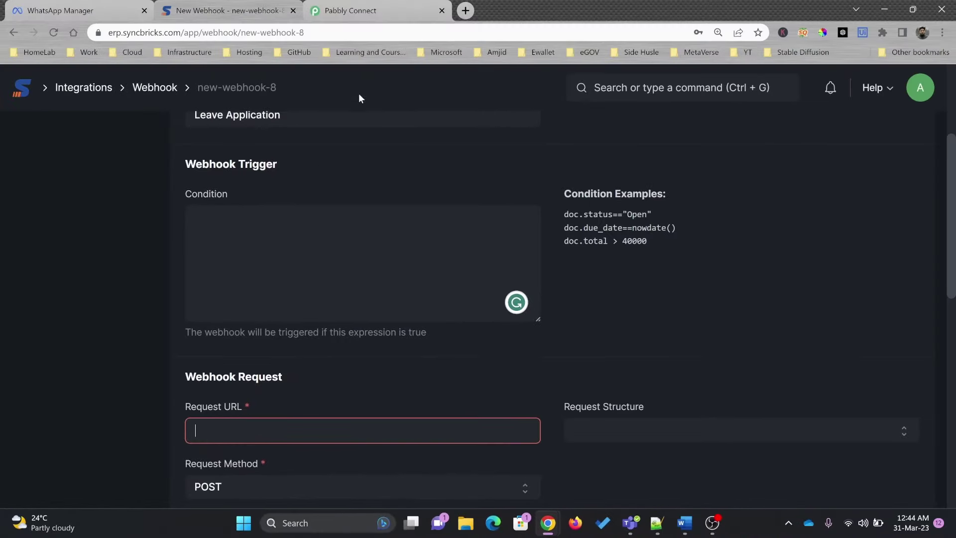
Set the Pabbly workflow trigger to Webhook by Pabbly and copy its webhook URL
click(337, 14)
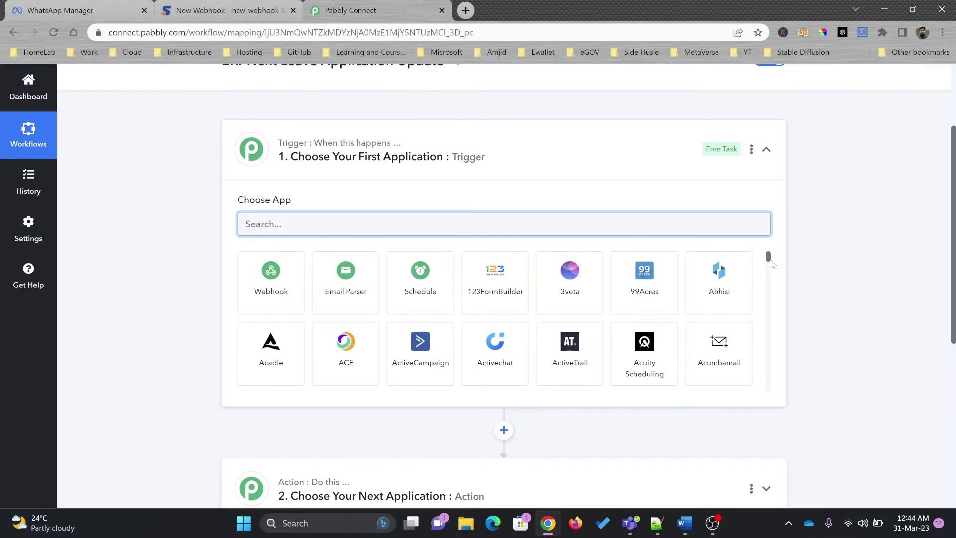
mouse_move(772, 264)
mouse_down()
mouse_move(762, 386)
mouse_move(768, 255)
mouse_up()
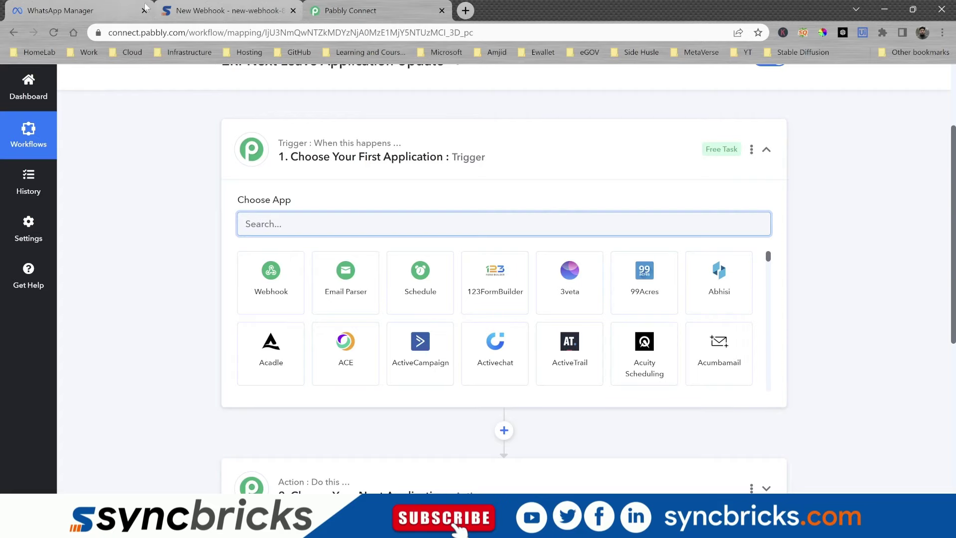
click(168, 9)
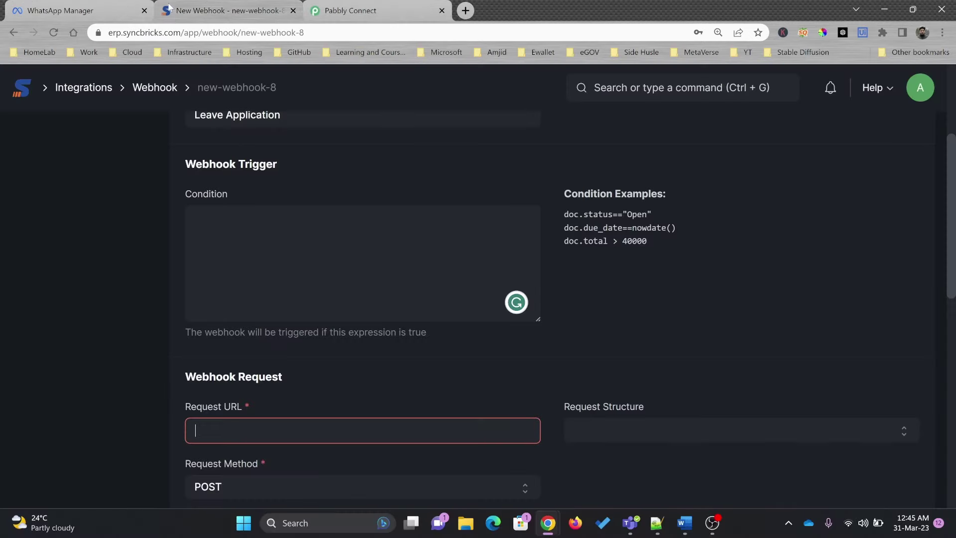
click(337, 15)
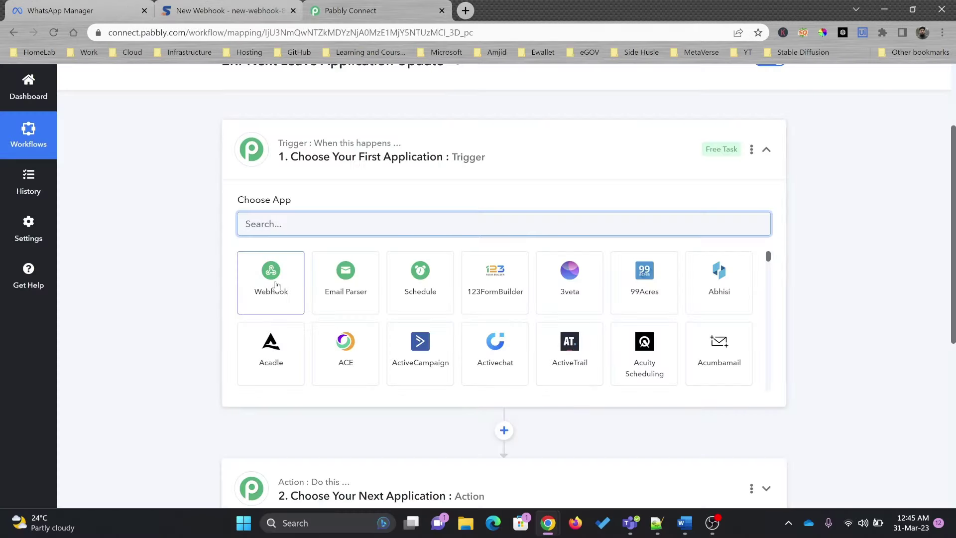
click(275, 280)
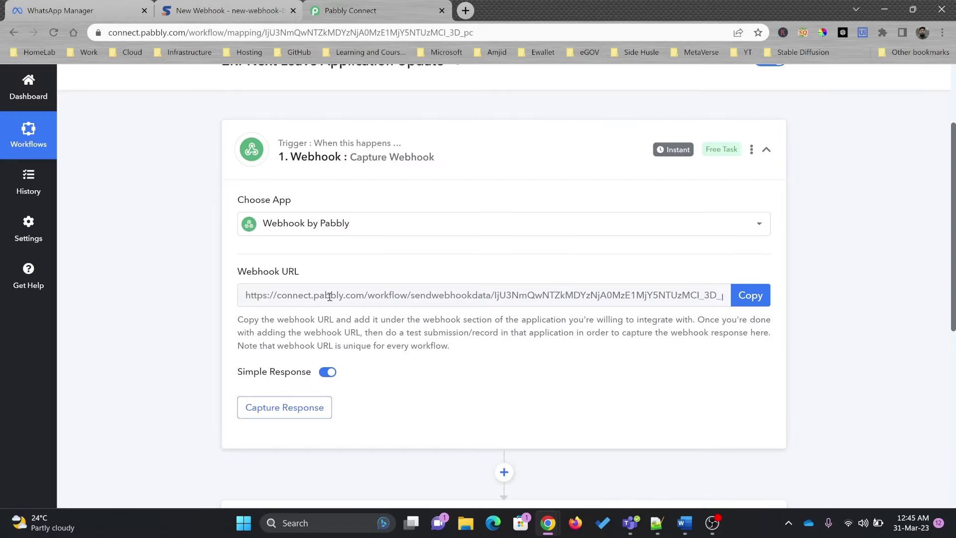
click(735, 293)
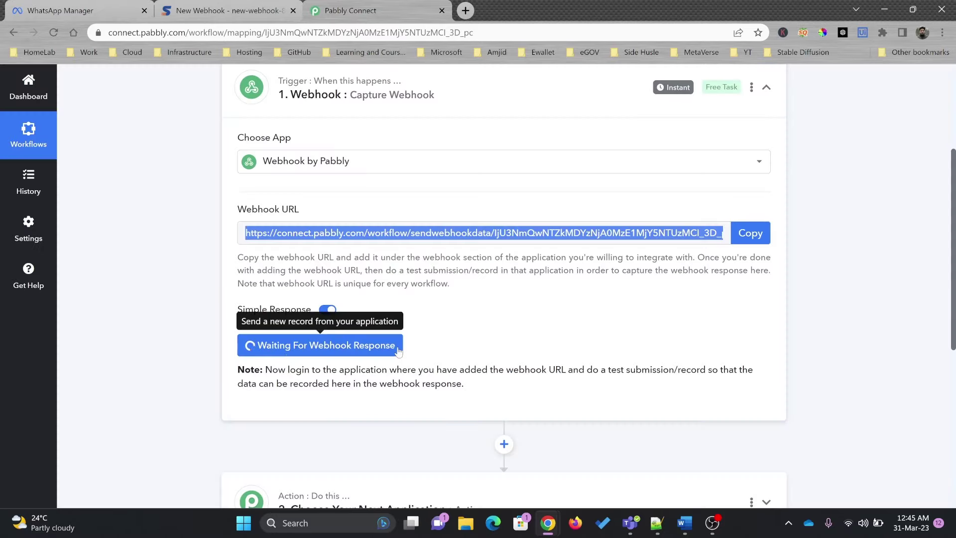
Load the webhook URL with ?test=syncbricks in a new tab to send a test
click(465, 10)
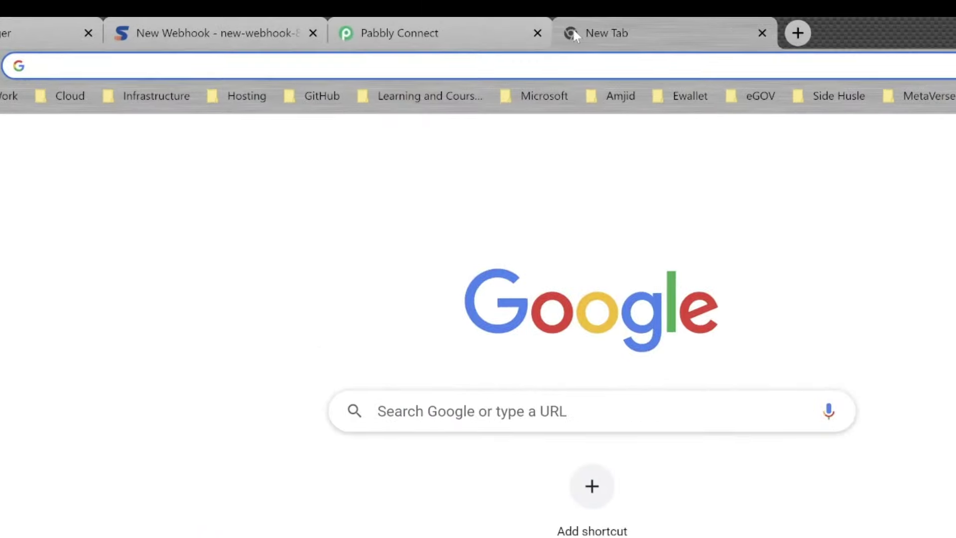
key(ctrl+v)
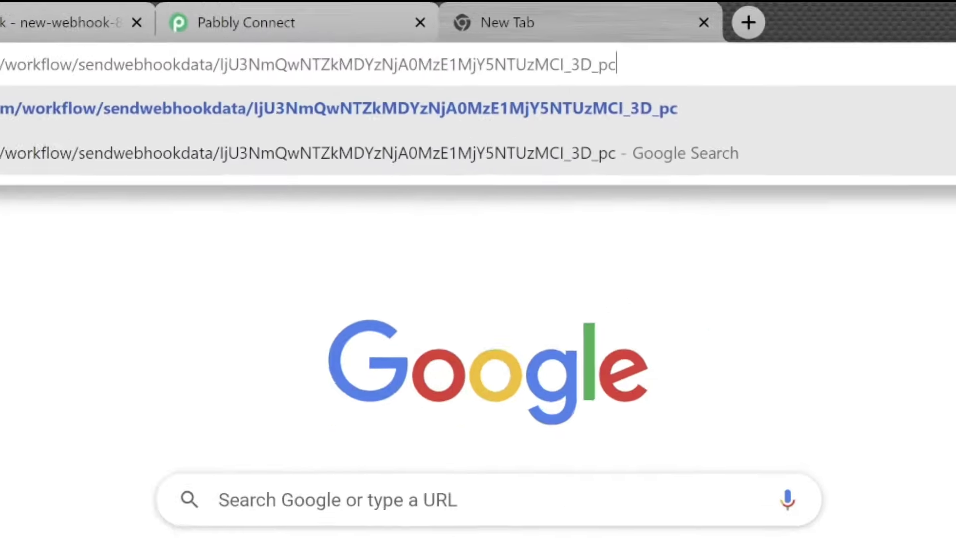
text(?)
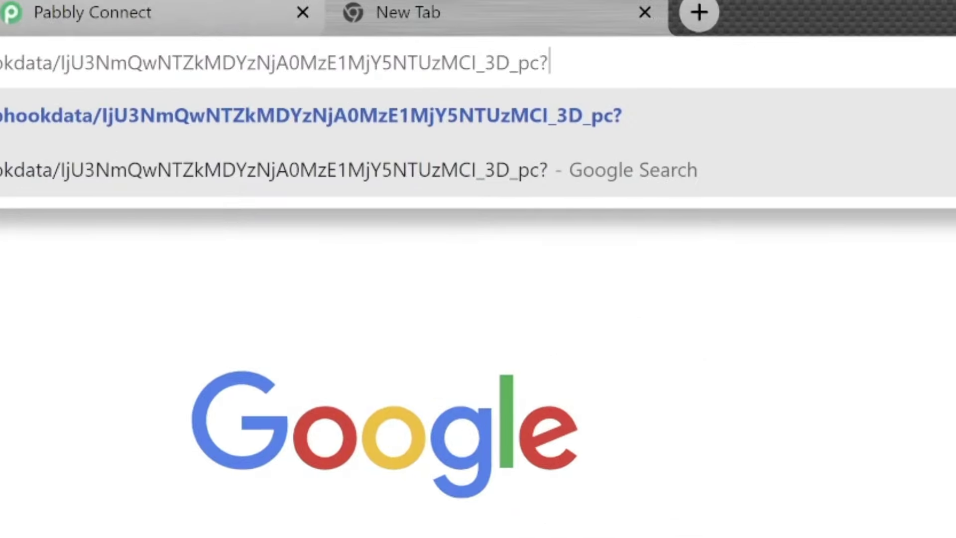
text(test=)
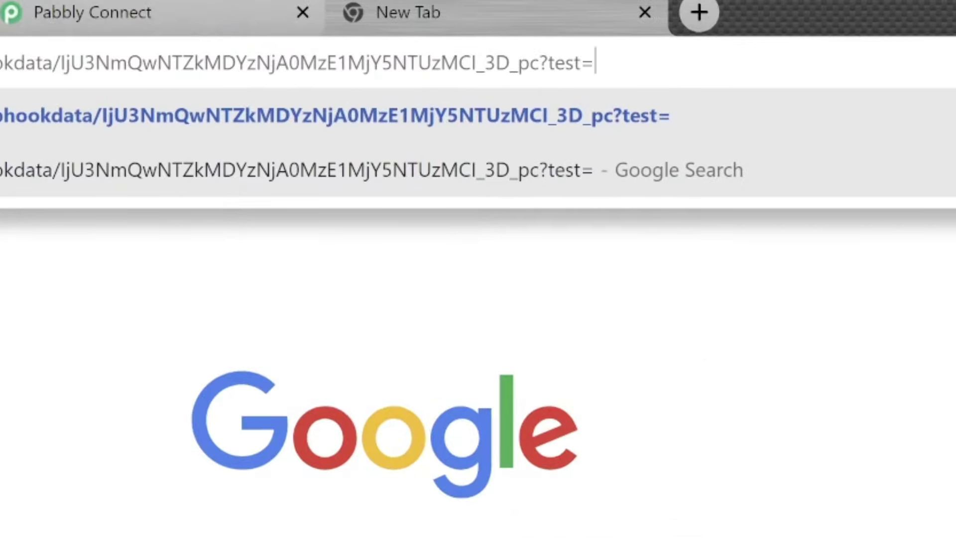
text(syncbricks)
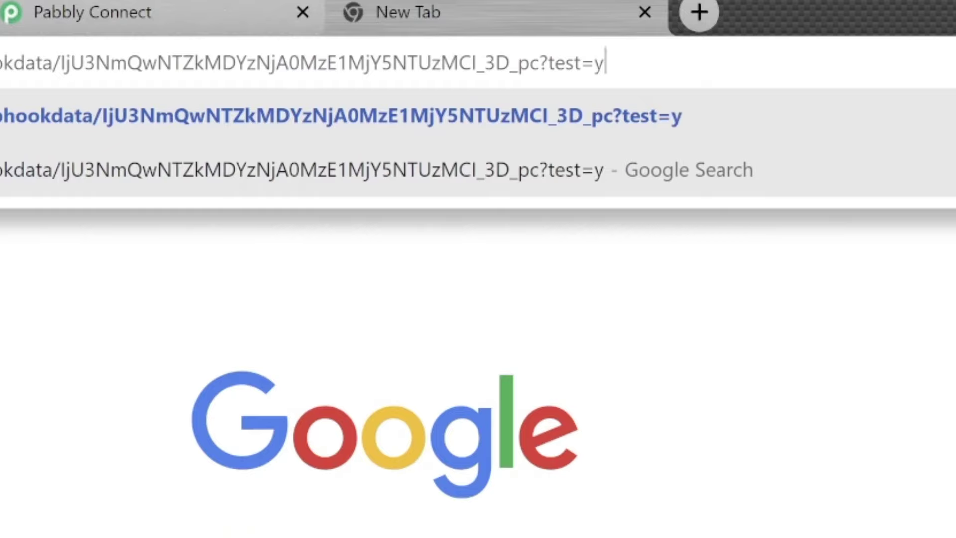
key(Return)
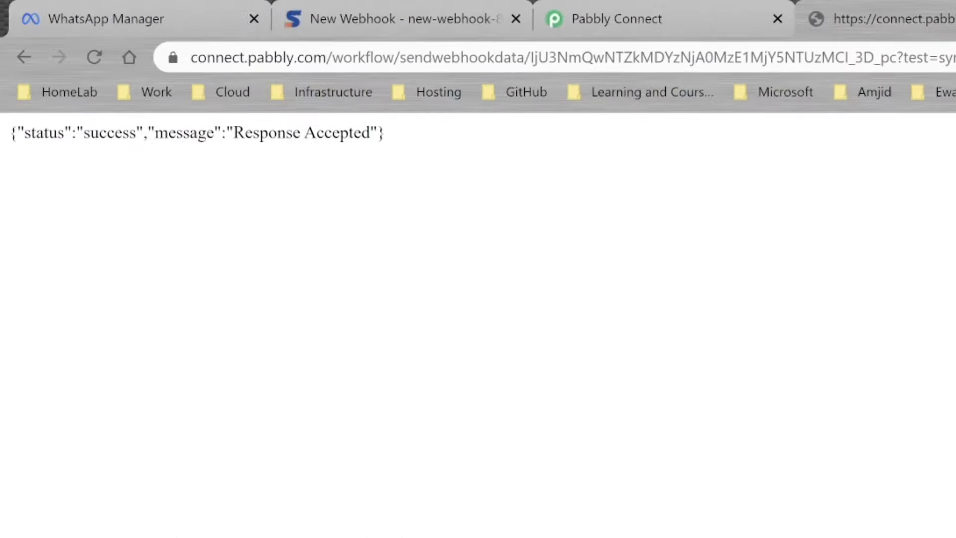
click(602, 22)
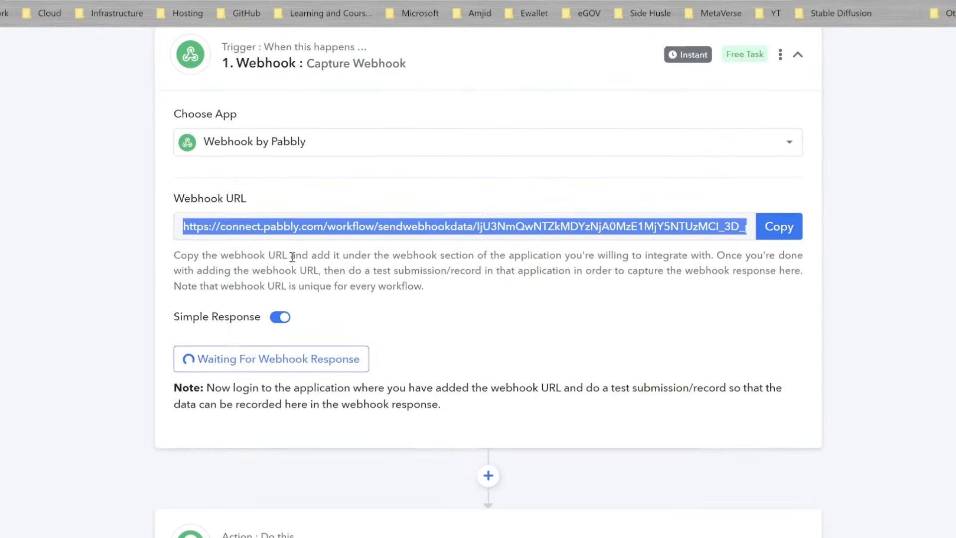
Confirm the captured response Test: syncbricks, copy the webhook URL again, and return to ERPNext
scroll(319, 294, down, 1)
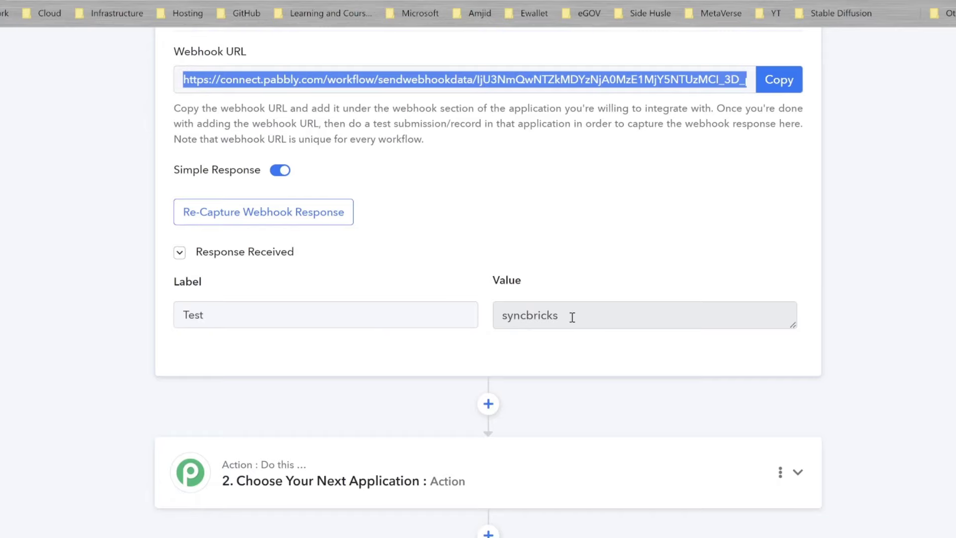
mouse_move(188, 303)
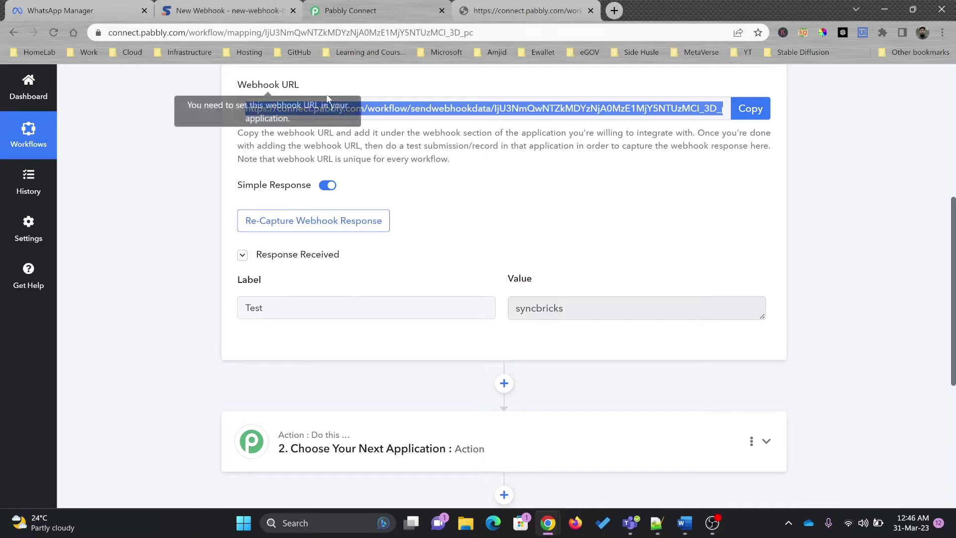
click(750, 109)
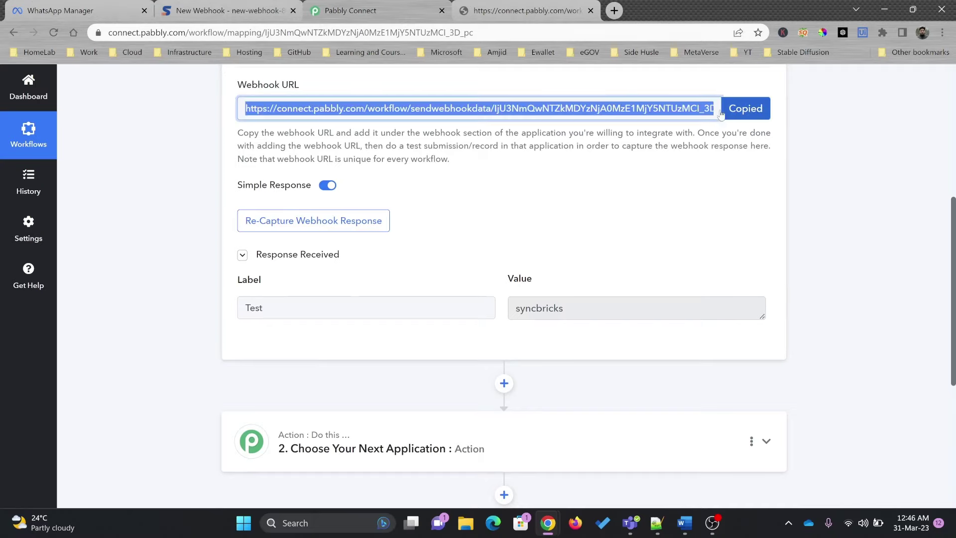
click(223, 11)
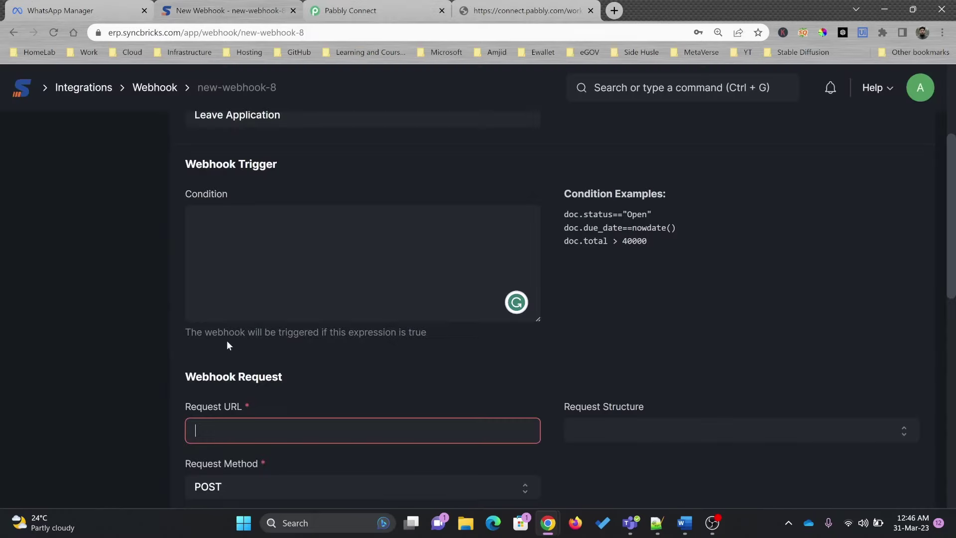
Paste the Pabbly webhook URL as Request URL and set Request Structure to Form URL-Encoded
click(224, 429)
key(ctrl+v)
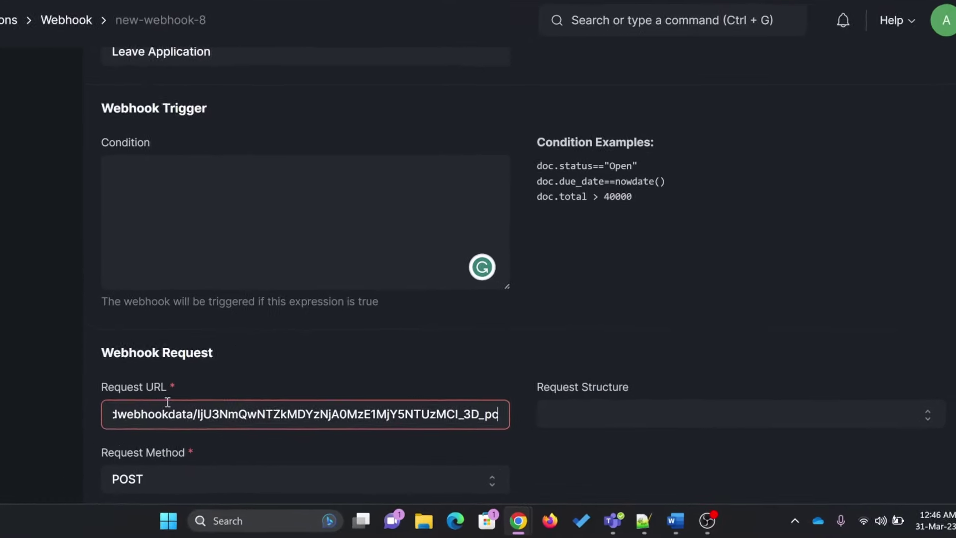
scroll(525, 358, down, 3)
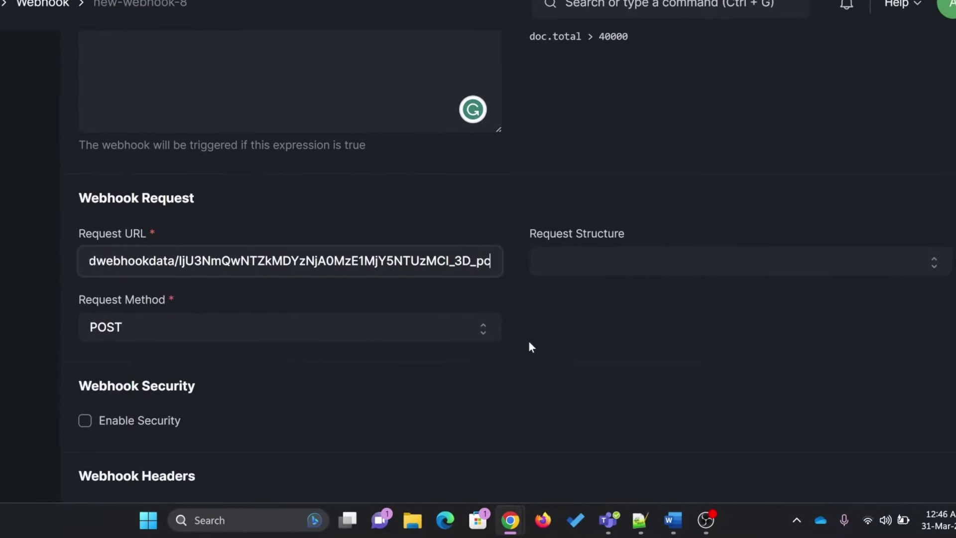
click(577, 263)
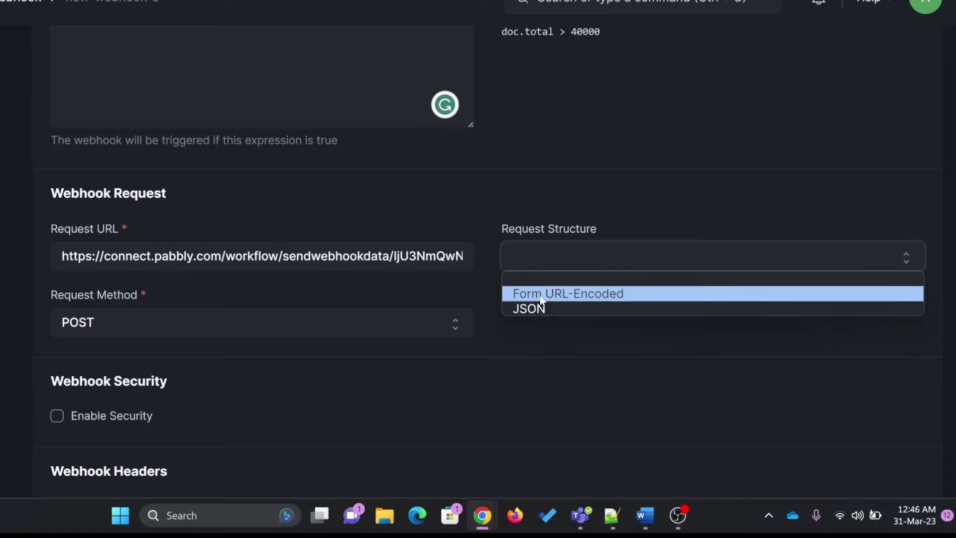
click(541, 294)
scroll(425, 281, down, 9)
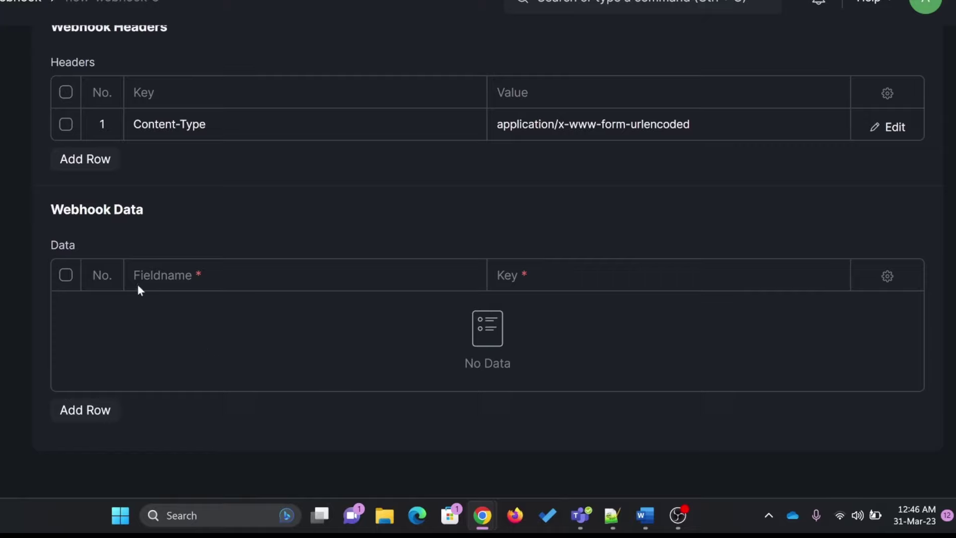
Add two Webhook Data rows sending the fields name and leave_type
click(84, 409)
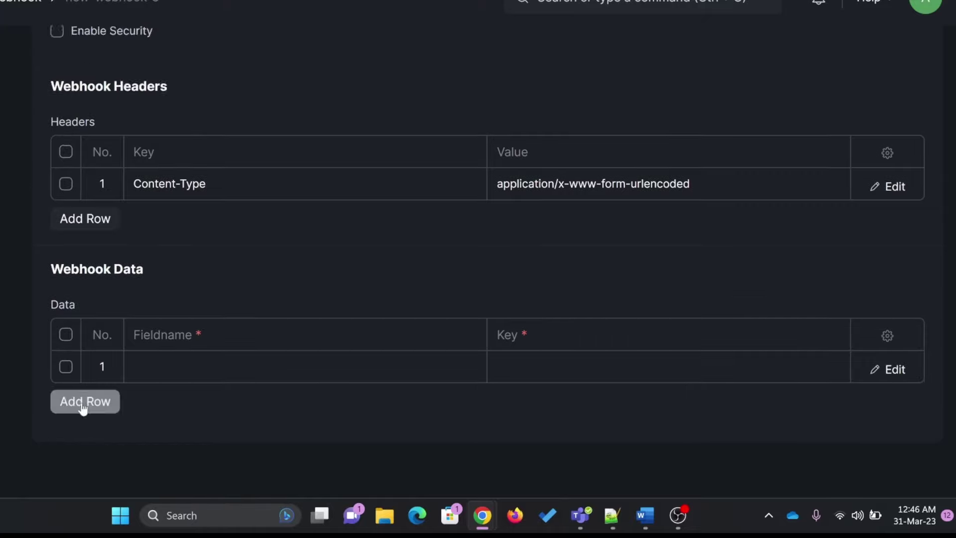
click(204, 367)
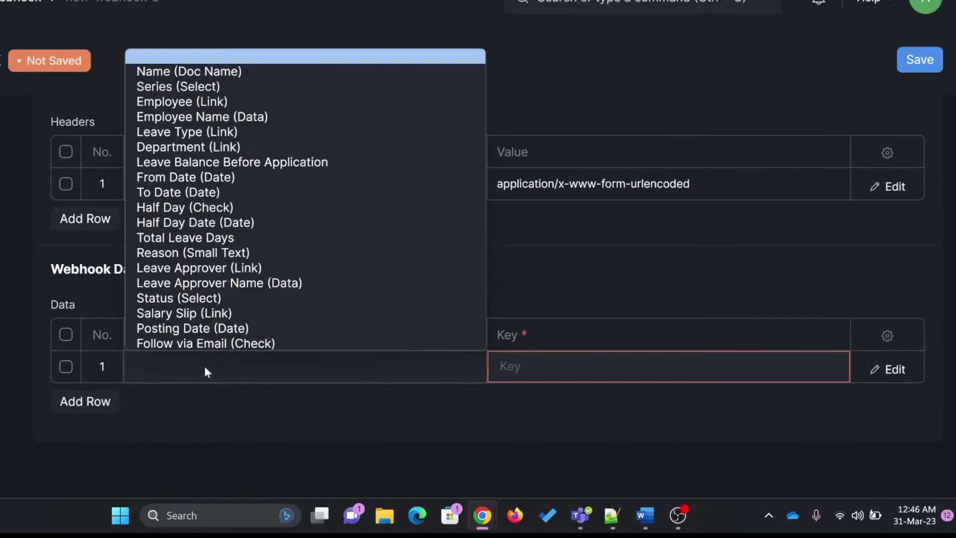
click(208, 78)
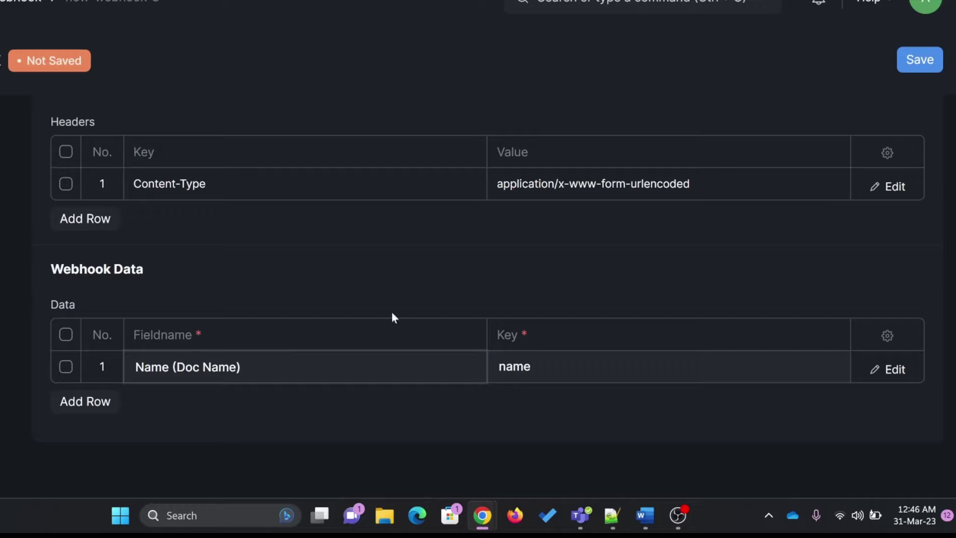
click(104, 407)
click(174, 407)
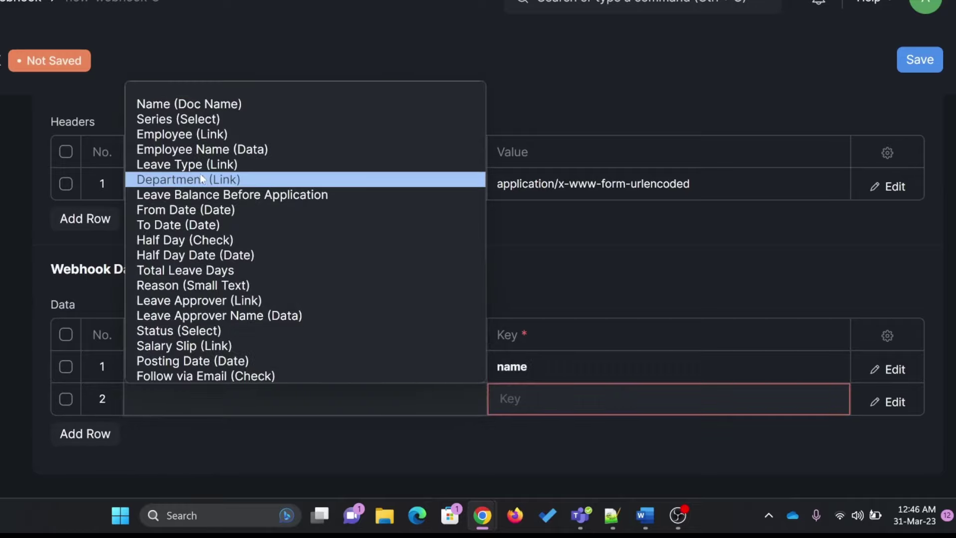
click(212, 164)
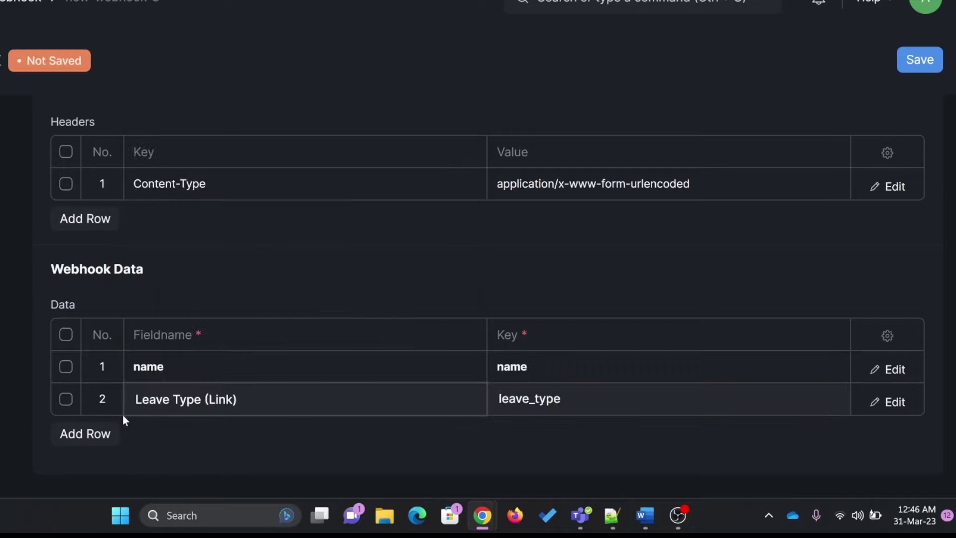
Add two more Webhook Data rows sending from_date and to_date
click(85, 434)
click(149, 431)
click(222, 242)
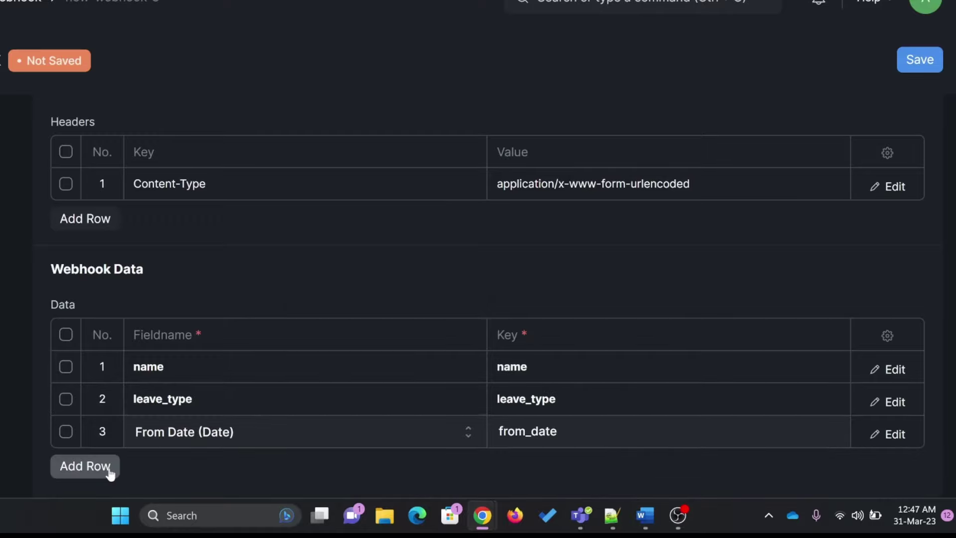
click(85, 465)
click(178, 459)
click(178, 458)
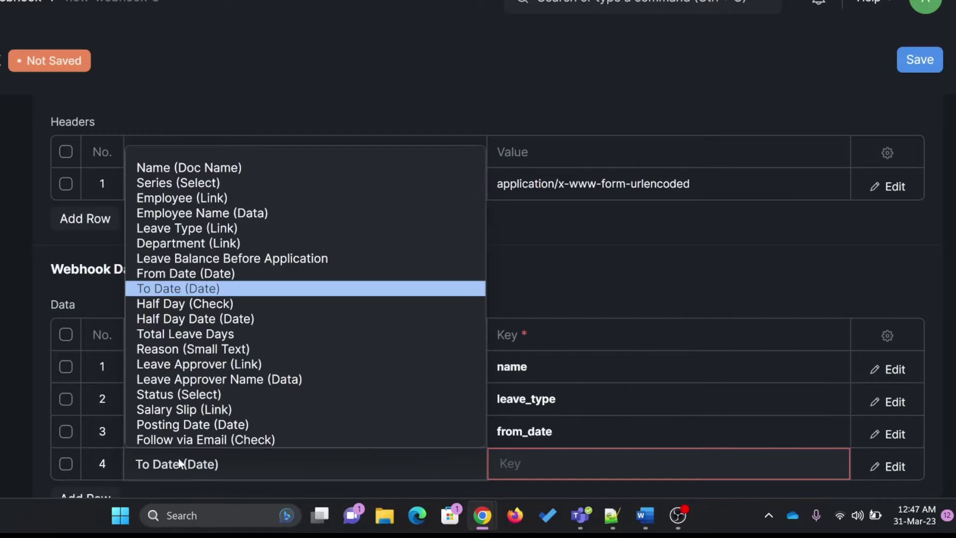
click(192, 288)
scroll(521, 239, down, 2)
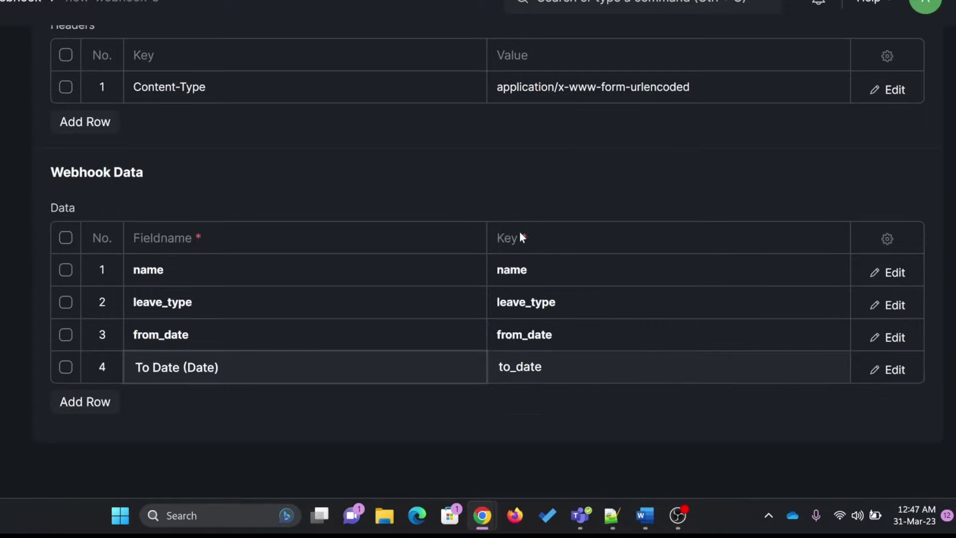
scroll(760, 215, up, 4)
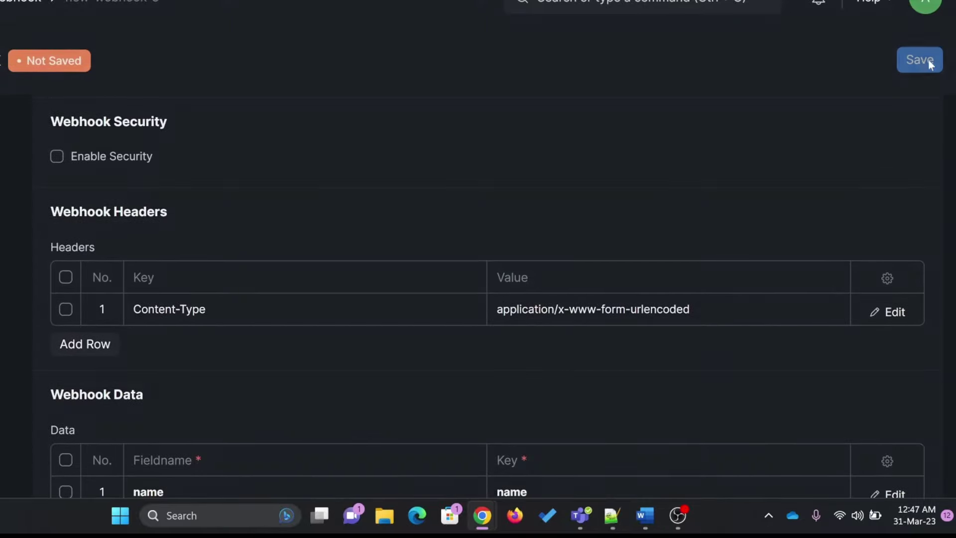
Save the webhook, which is stored as HOOK-0009
click(928, 59)
scroll(407, 134, up, 8)
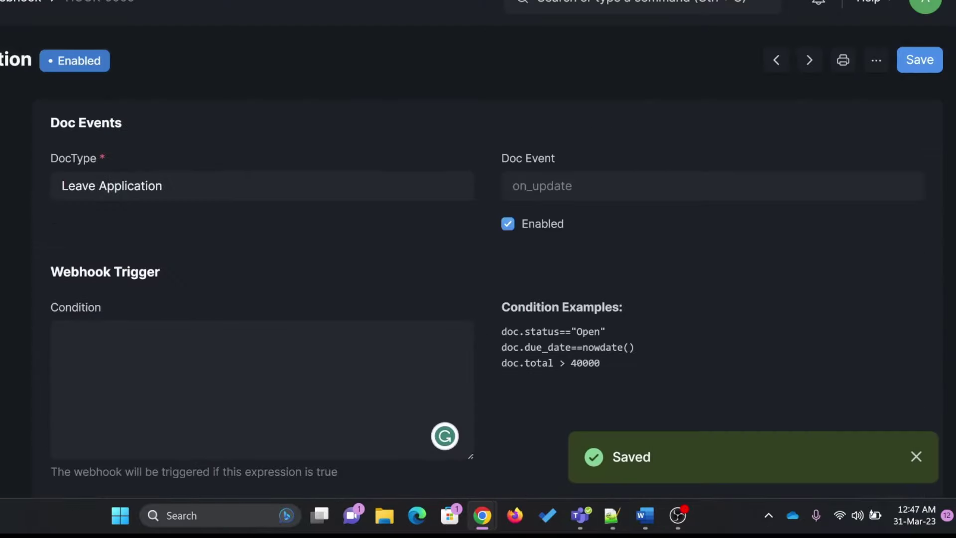
scroll(219, 187, down, 4)
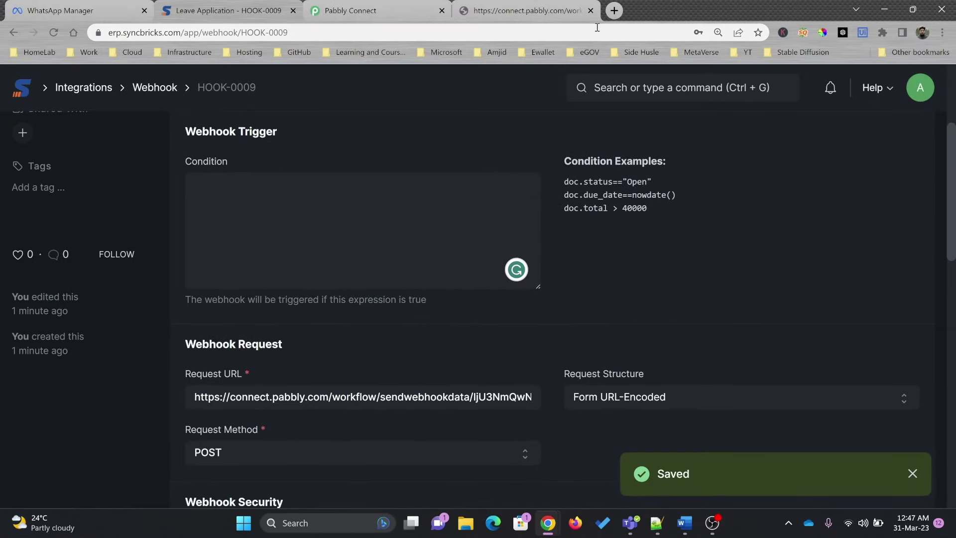
Open the ERPNext home page in a new browser tab and switch to it
right_click(23, 86)
click(40, 99)
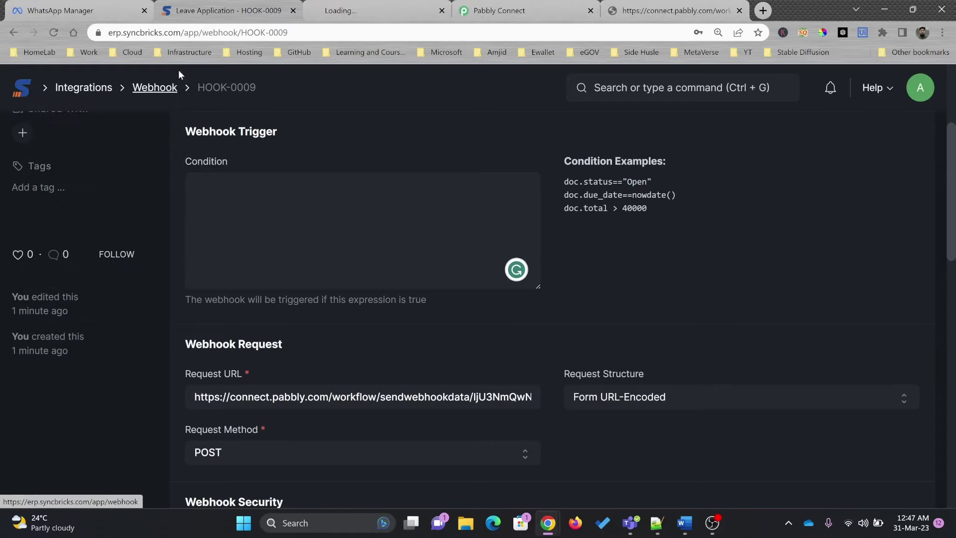
click(353, 10)
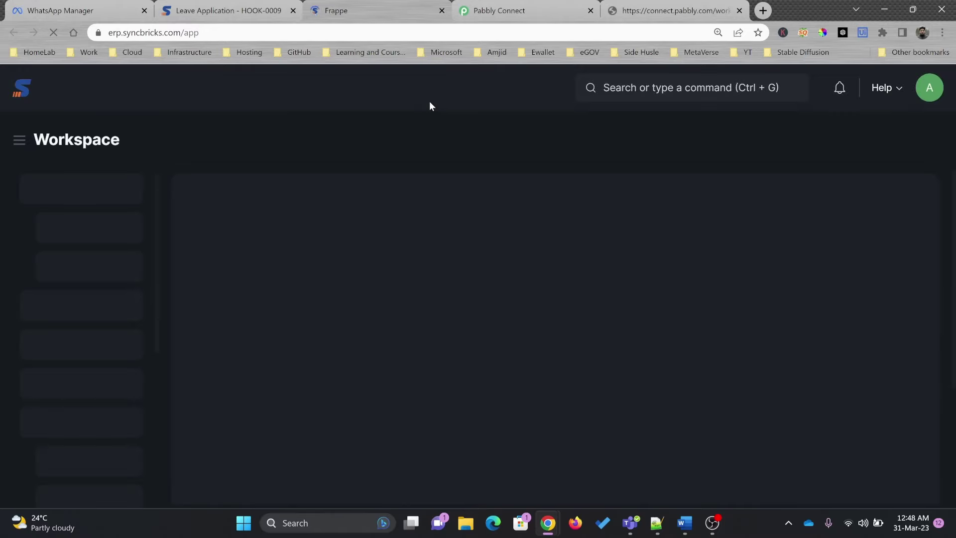
Start a new Leave Application with leave type Leave Without Pay and the employee selected
click(675, 89)
text(leave app)
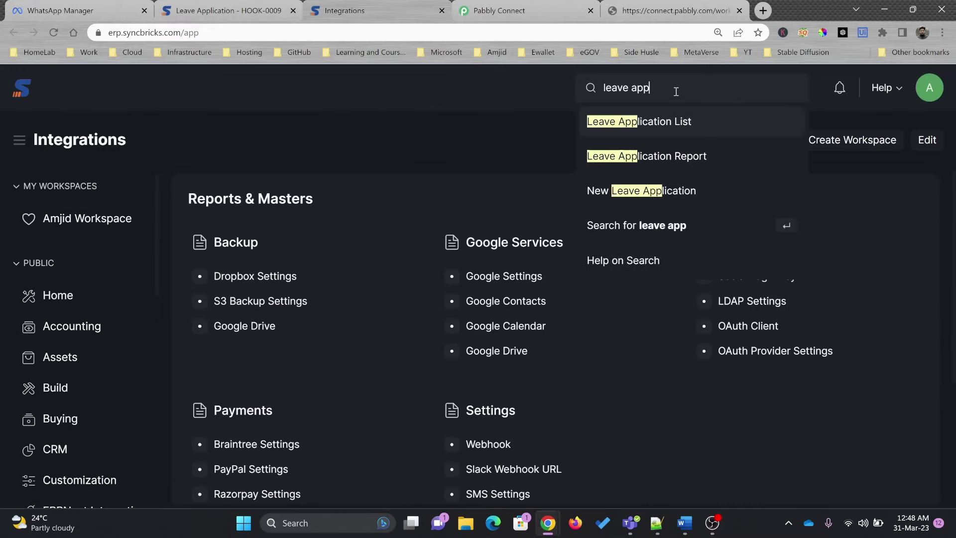
text(lication)
key(Return)
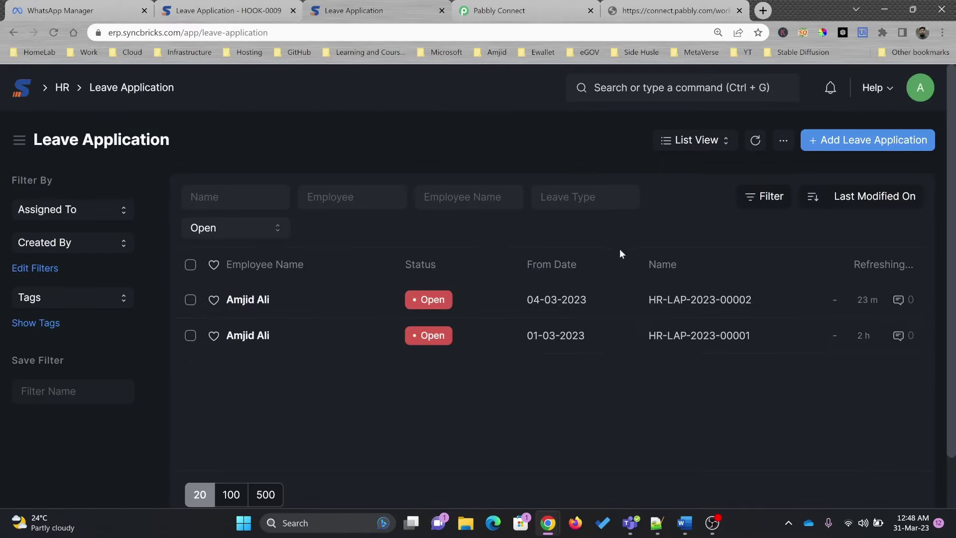
click(881, 143)
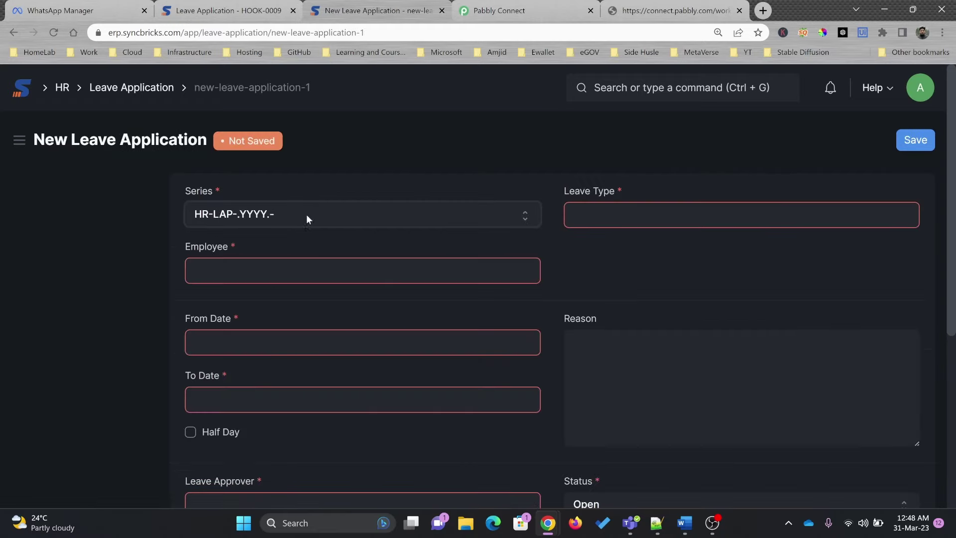
click(627, 217)
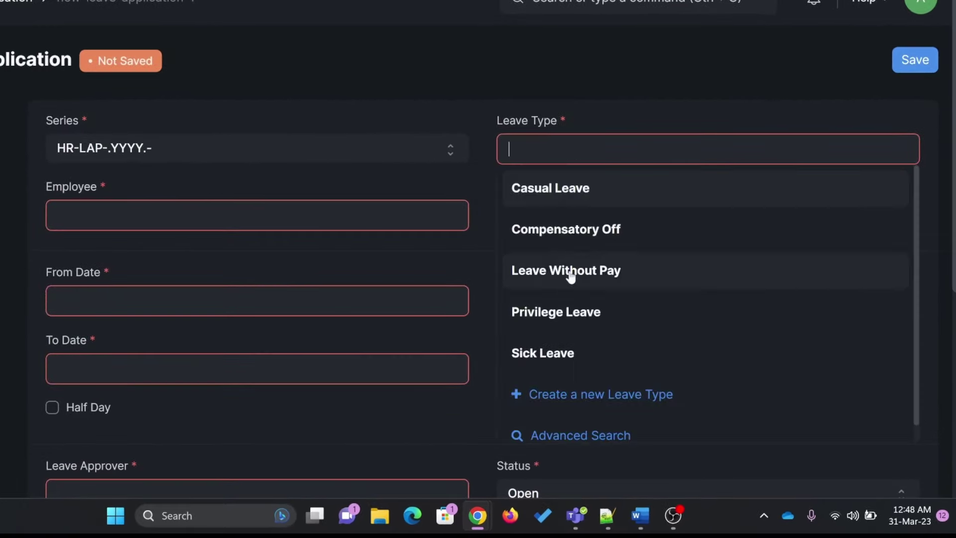
click(570, 274)
click(266, 215)
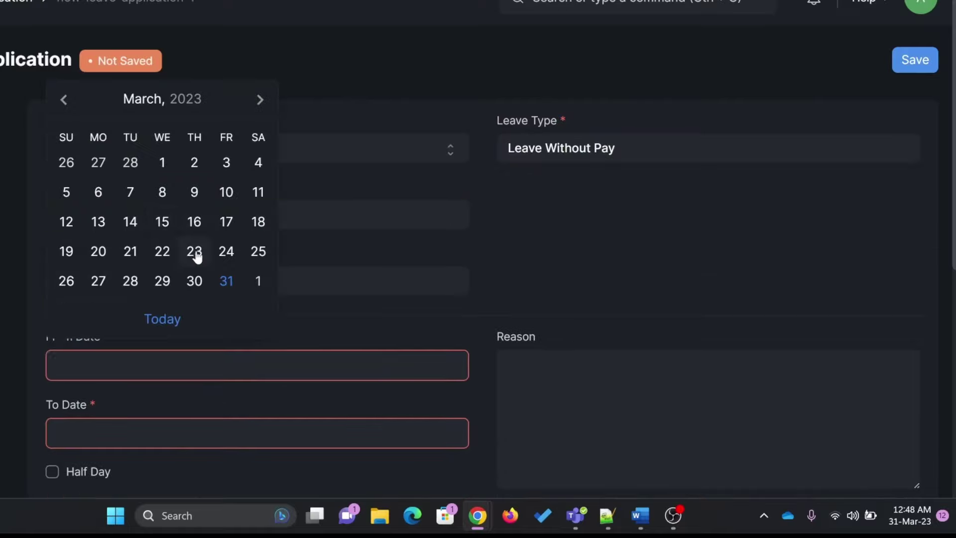
click(260, 98)
Set dates 03-04-2023 to 05-04-2023, enter reason 'the reason', and save the application
click(99, 189)
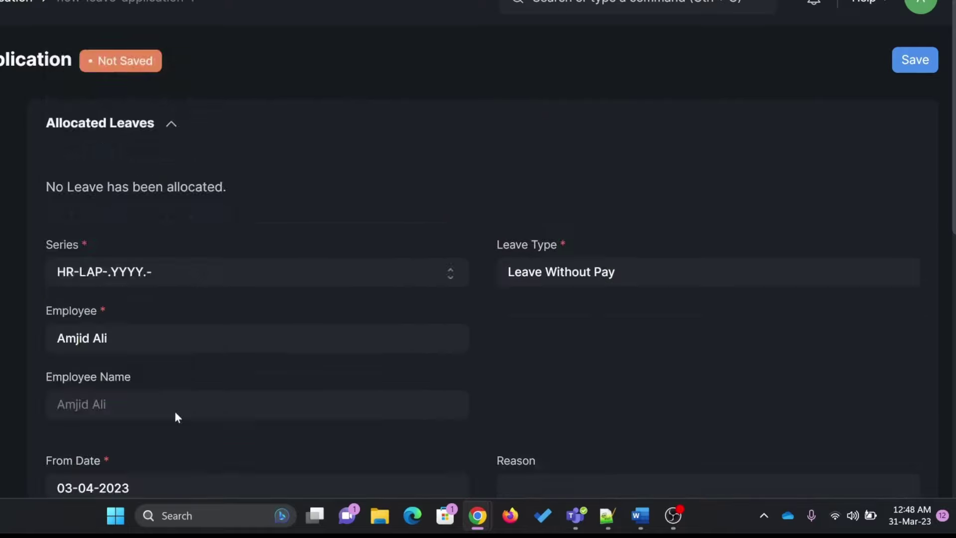
scroll(175, 411, down, 3)
click(258, 407)
click(562, 244)
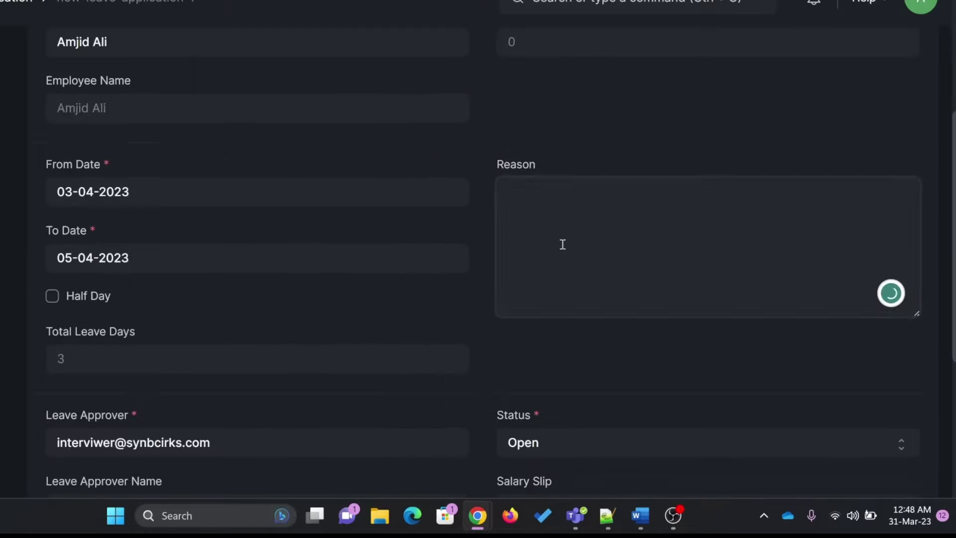
text(the reason)
scroll(561, 250, up, 6)
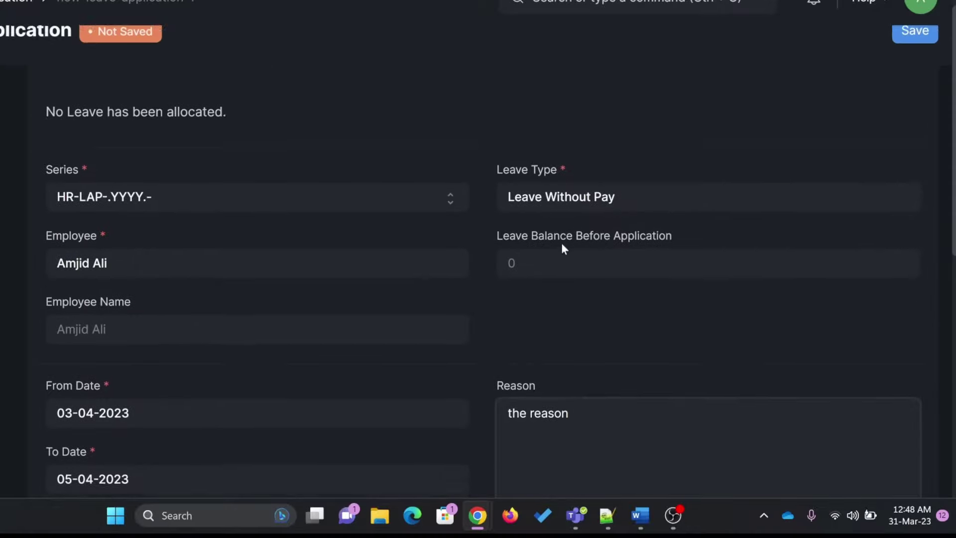
click(913, 68)
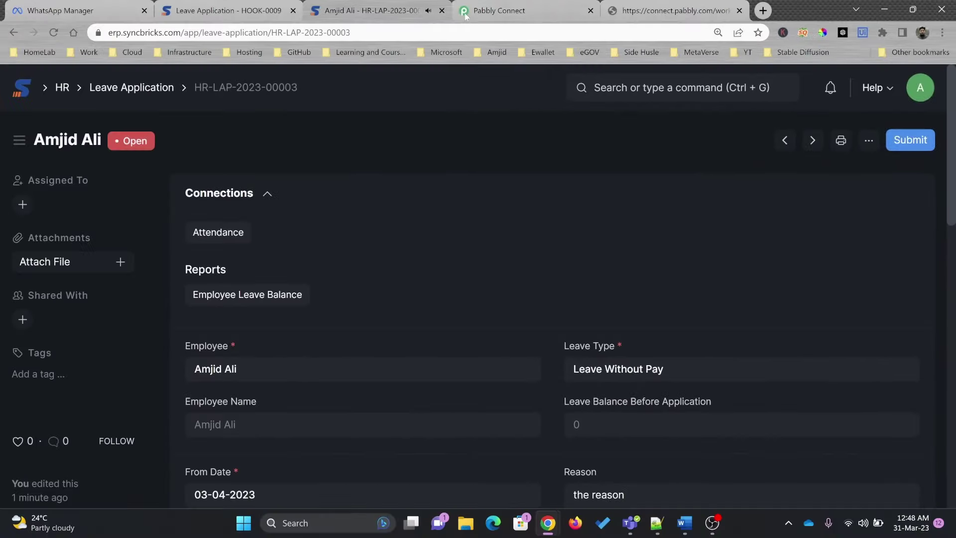
click(465, 14)
Re-capture the webhook response in Pabbly Connect so it waits for fresh data
click(318, 351)
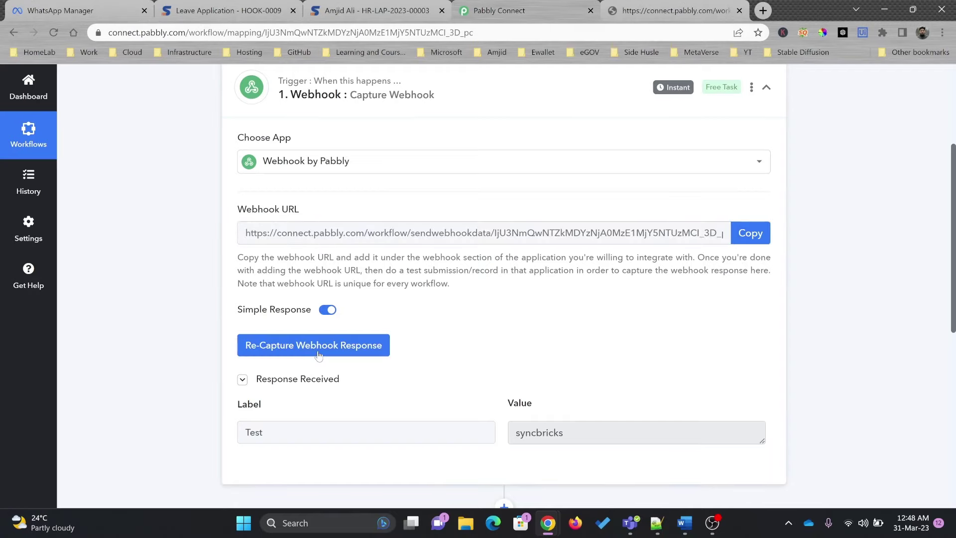
click(319, 355)
click(423, 354)
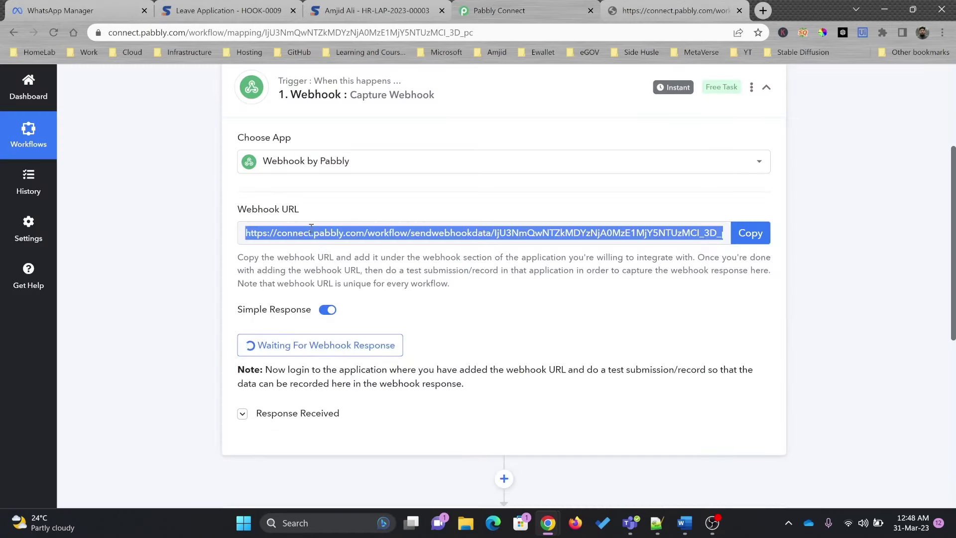
click(212, 7)
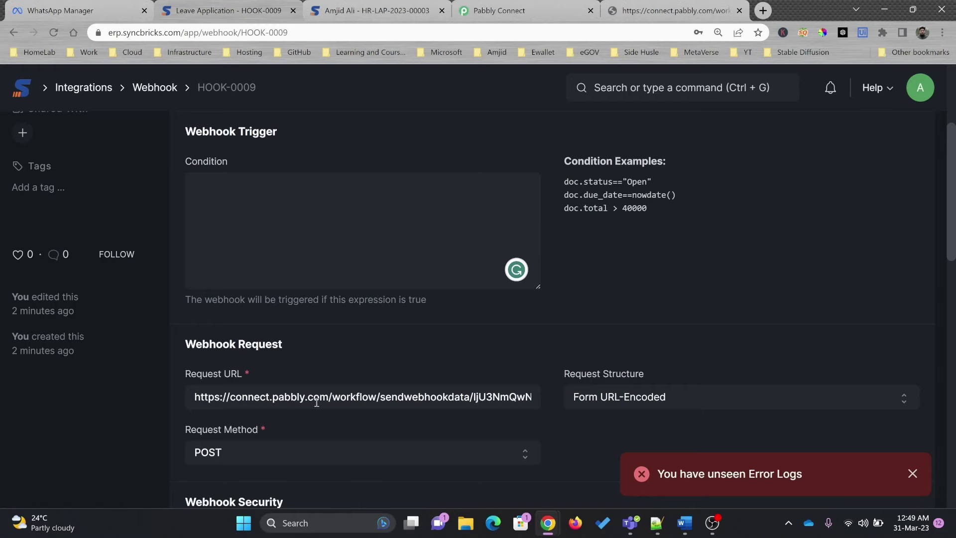
Append 'to check the response' to HR-LAP-2023-00003's reason and save it
click(393, 9)
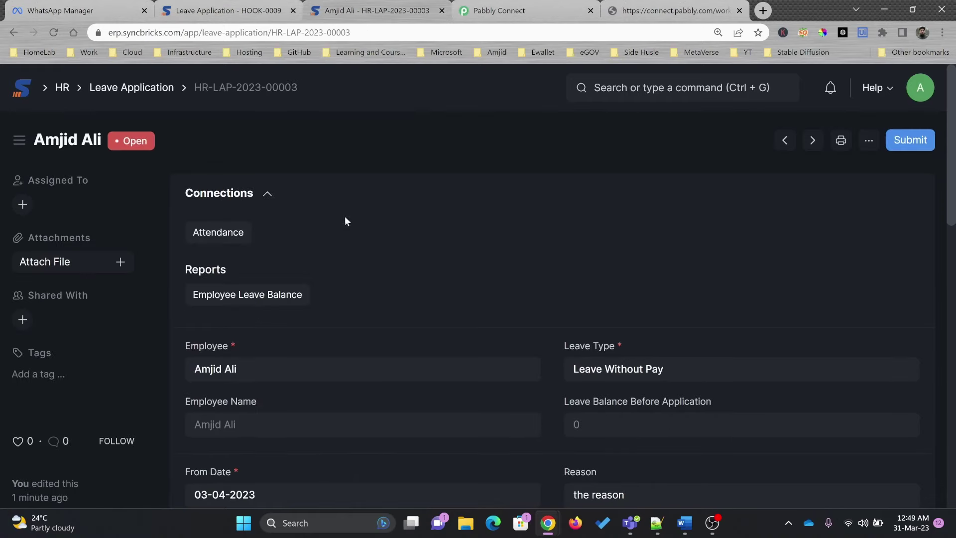
scroll(309, 220, down, 4)
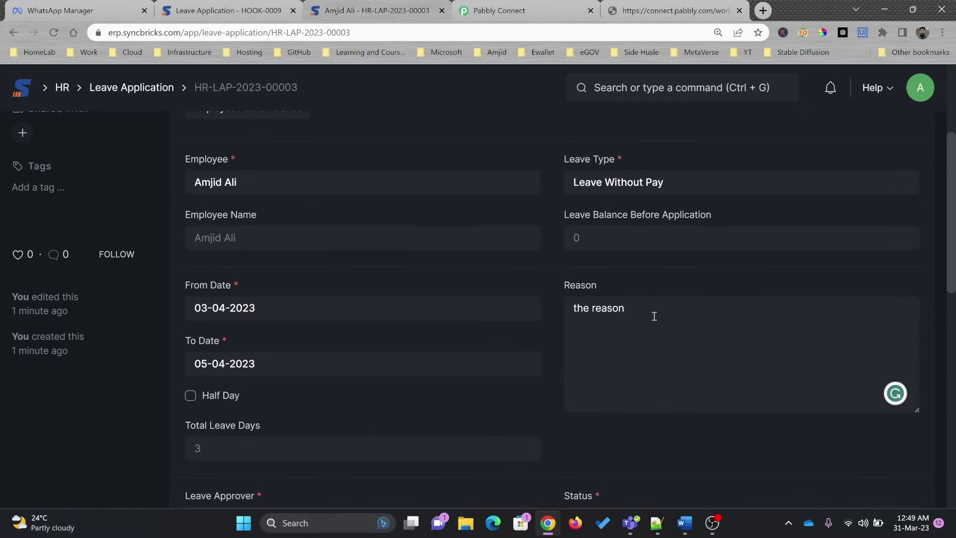
click(654, 316)
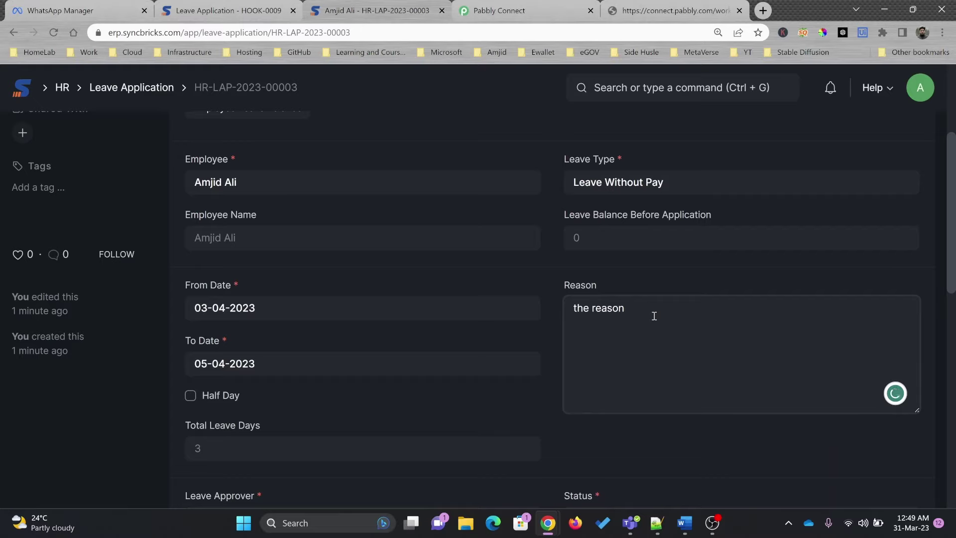
text(to check the response)
scroll(880, 207, up, 4)
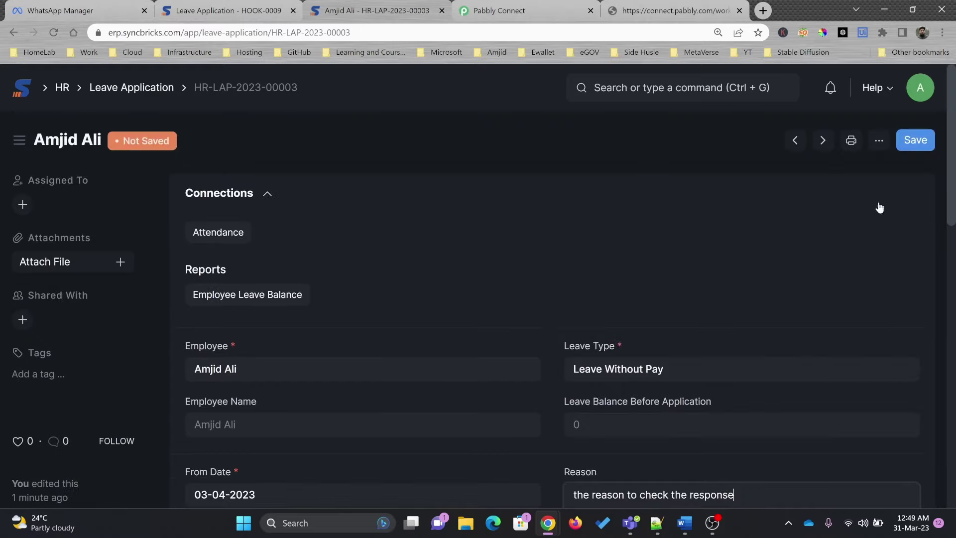
click(907, 149)
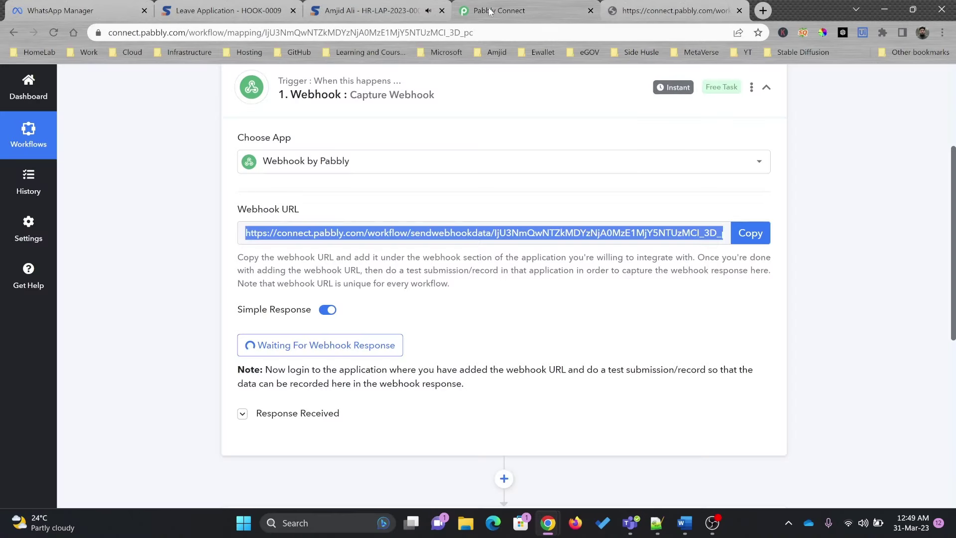
Review Pabbly's captured response showing Name, Leave Type, From Date and To Date
click(492, 11)
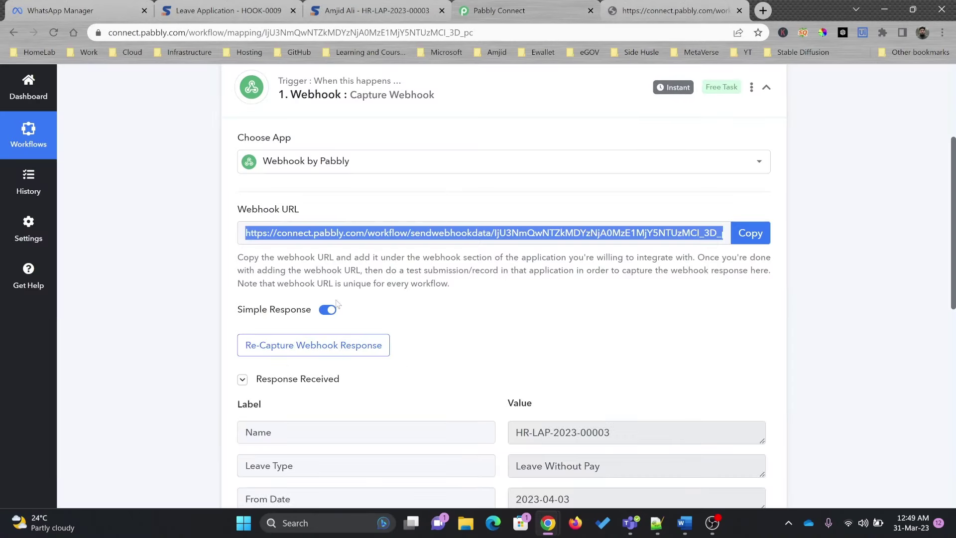
scroll(356, 309, down, 3)
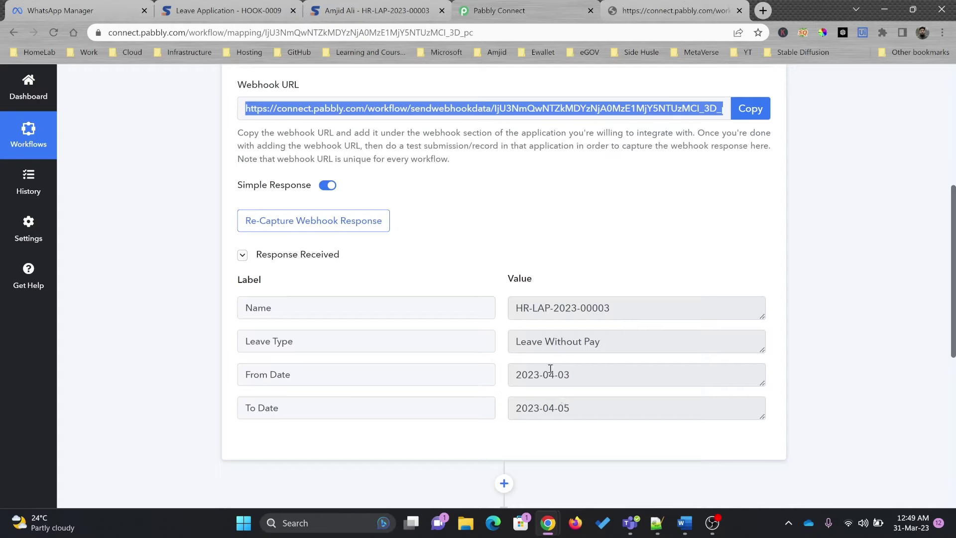
scroll(536, 329, down, 3)
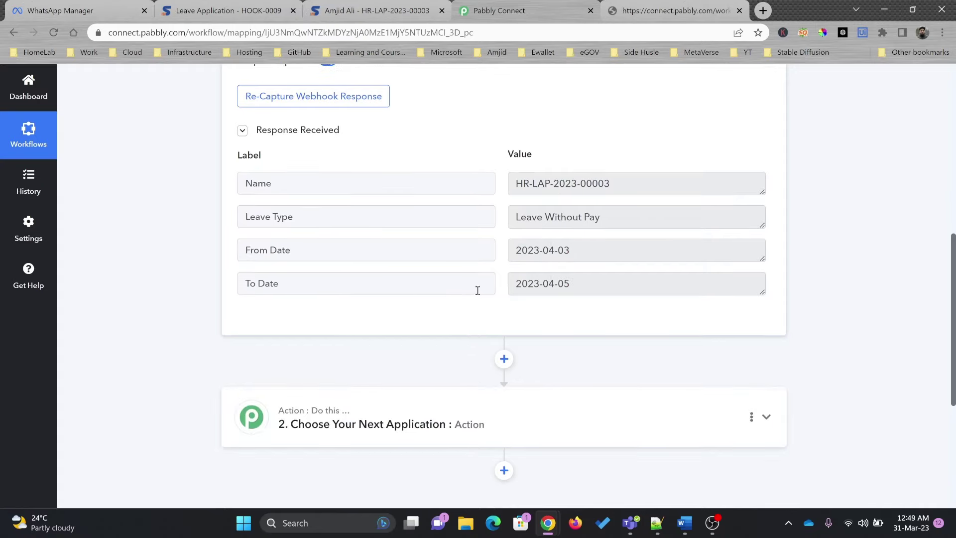
scroll(477, 290, up, 1)
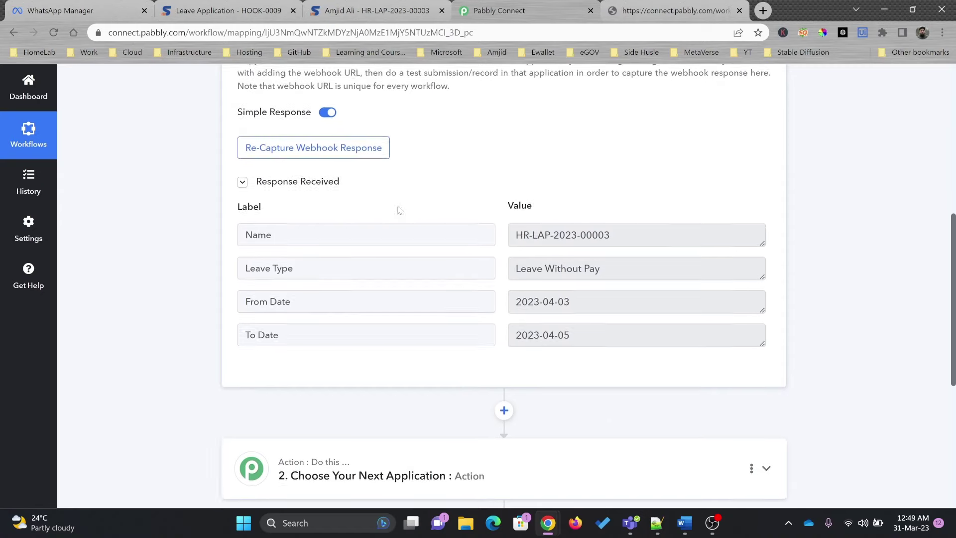
scroll(399, 209, up, 2)
click(209, 18)
Add a fifth Webhook Data row sending the Status field and save HOOK-0009
scroll(287, 249, down, 12)
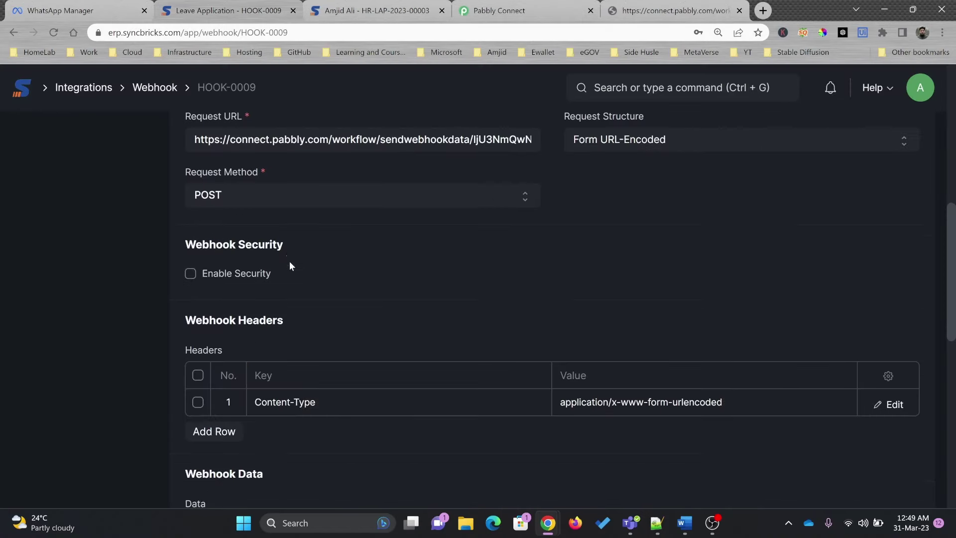
click(221, 301)
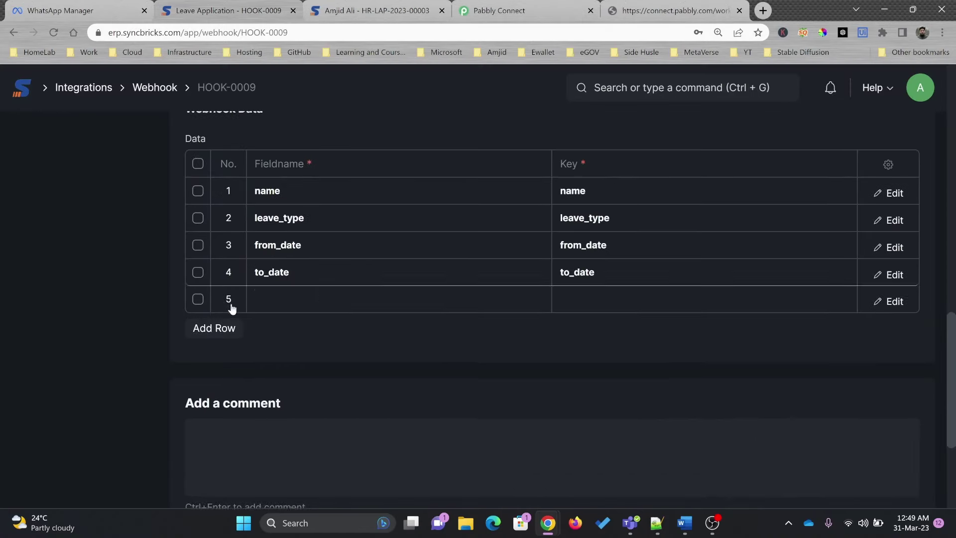
click(313, 297)
click(312, 298)
key(Down)
key(s)
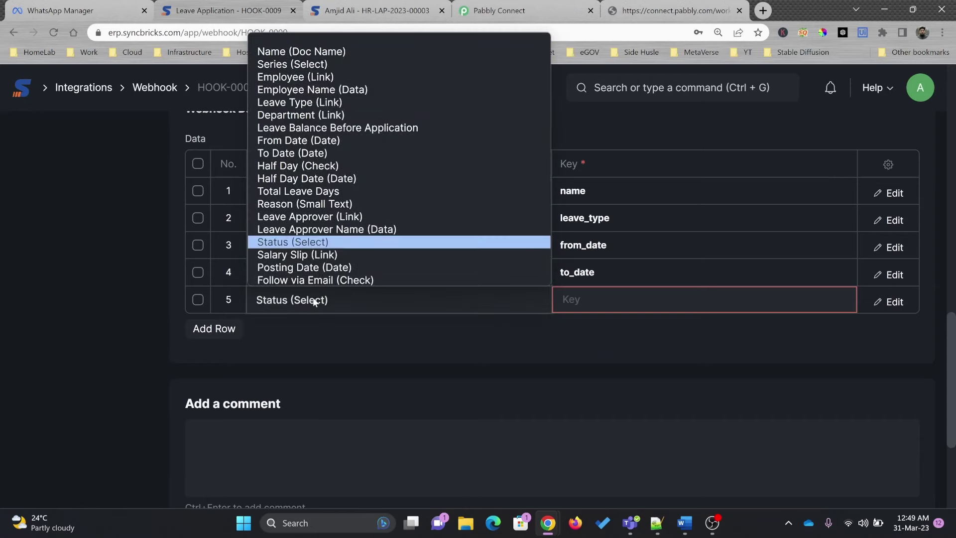
click(341, 243)
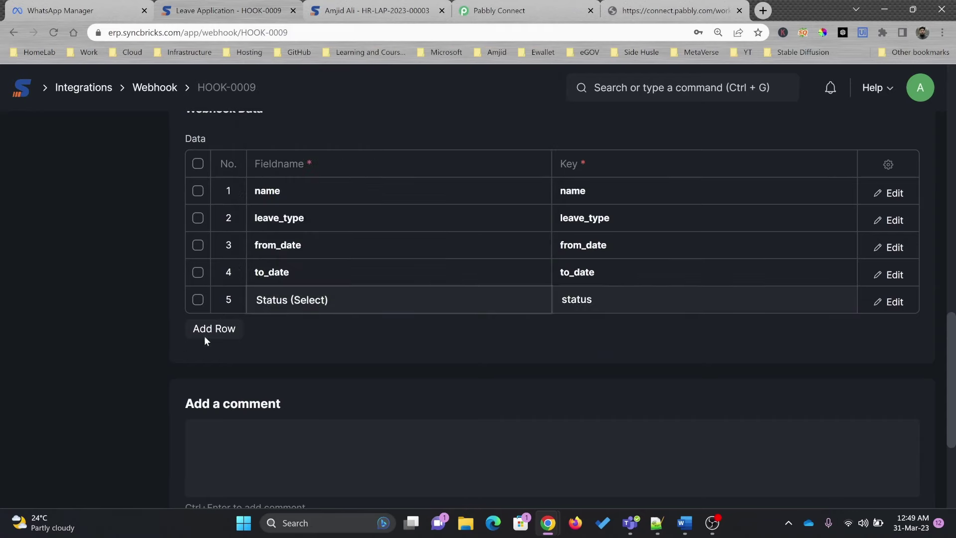
scroll(834, 190, up, 4)
click(531, 70)
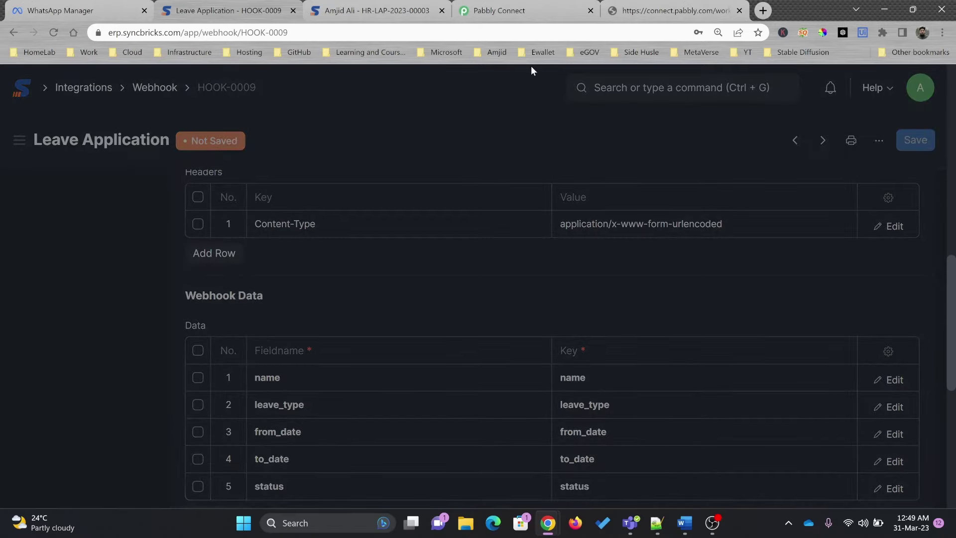
key(ctrl+s)
Re-capture the webhook response in Pabbly and dismiss the leave application's email account message
click(498, 11)
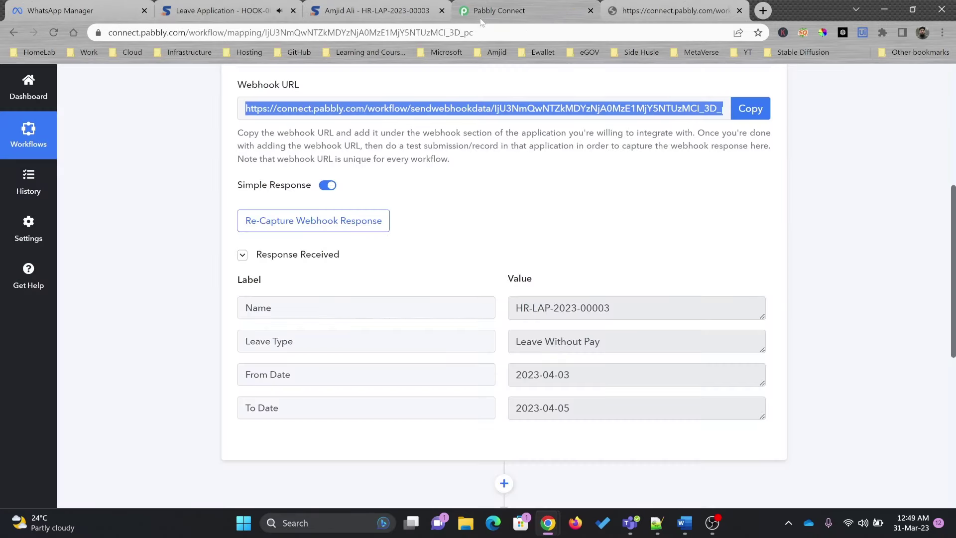
click(268, 222)
click(462, 357)
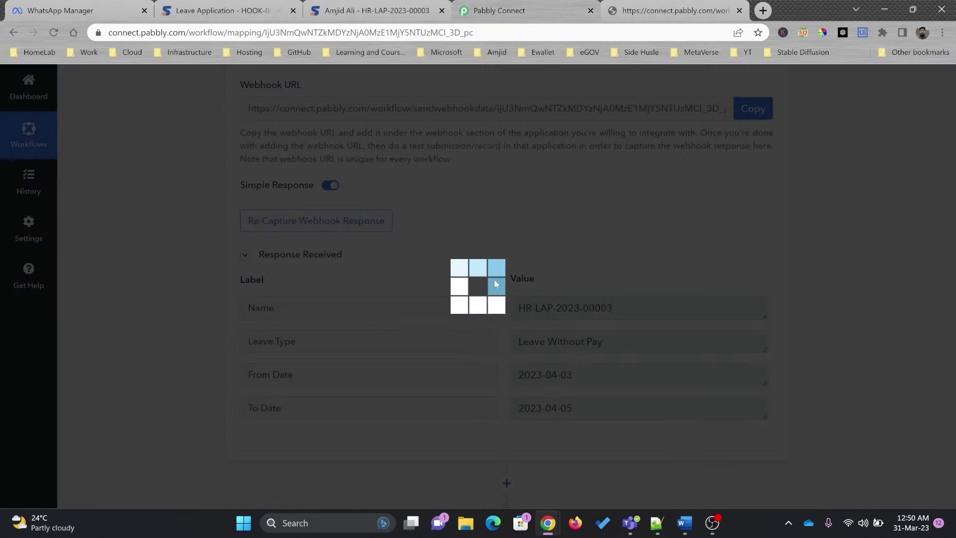
click(357, 18)
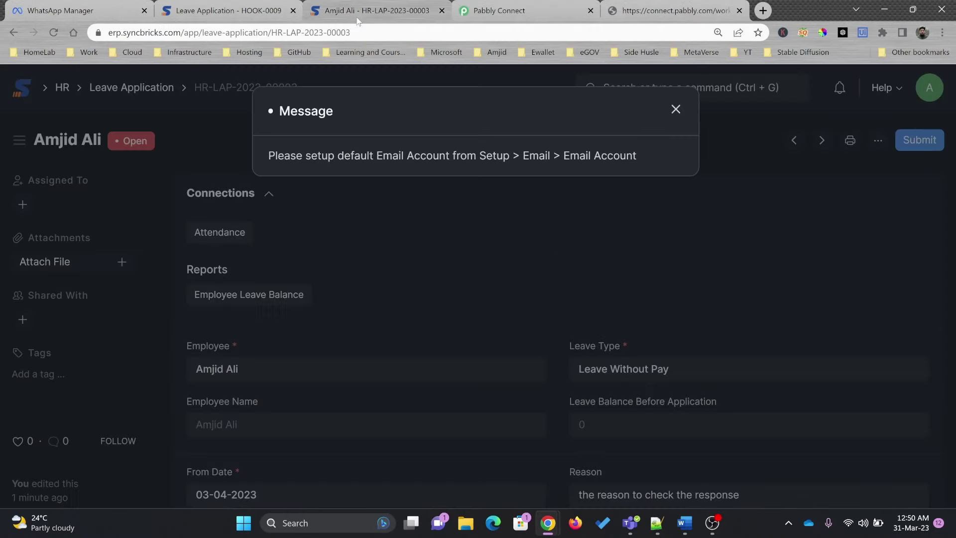
click(676, 109)
Append 'ddd' to the leave application's reason and save it to fire the webhook
scroll(692, 324, down, 4)
click(645, 308)
text(ddd)
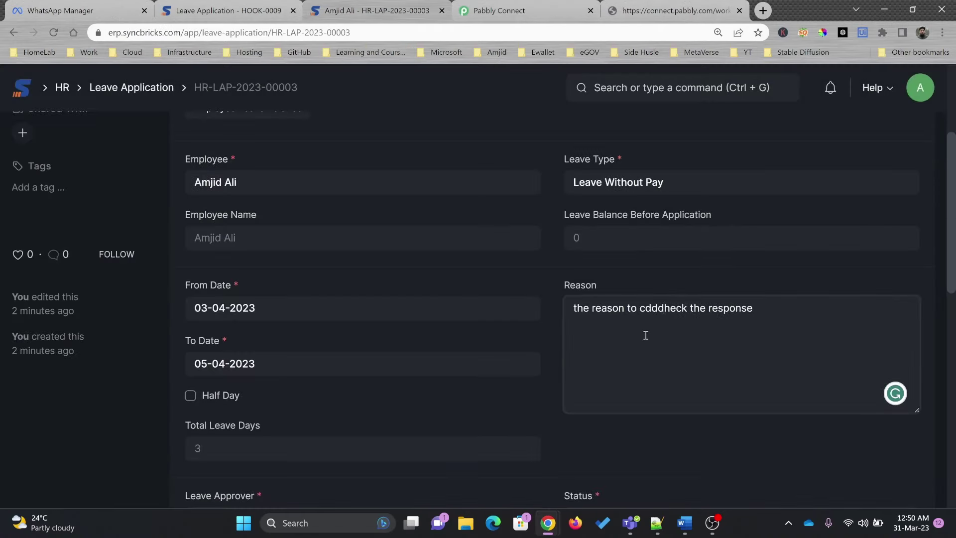
scroll(877, 224, up, 4)
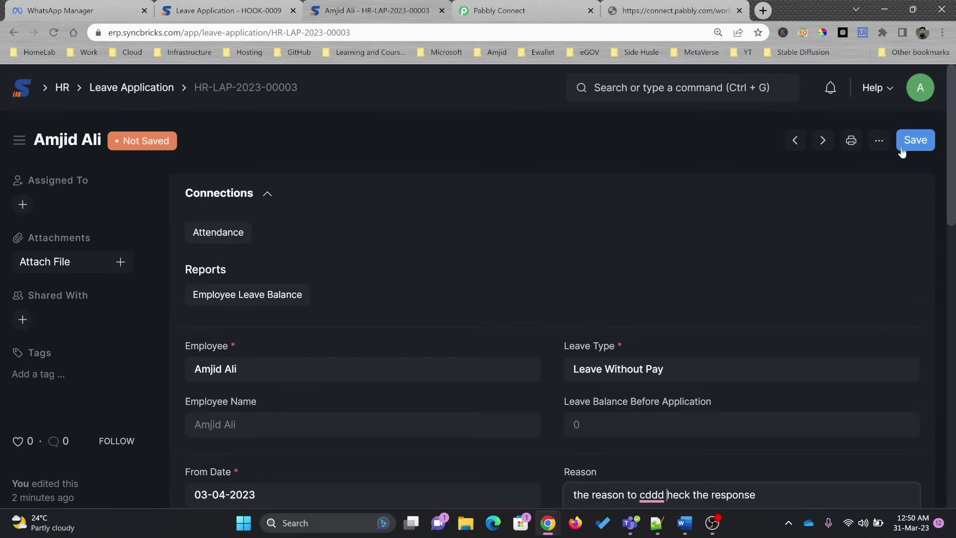
click(902, 145)
Check Pabbly's captured response, now including Status: Open, and collapse the webhook step
click(229, 10)
click(498, 10)
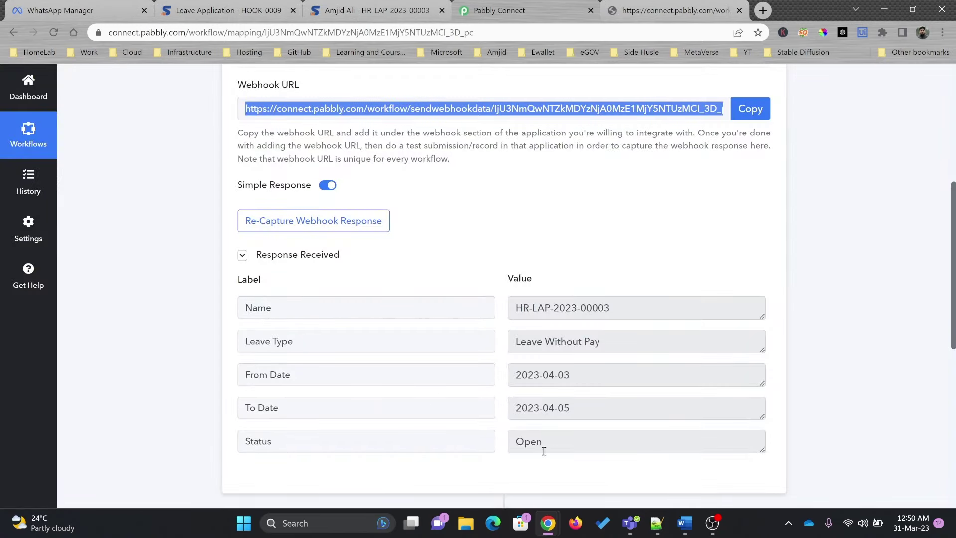
scroll(351, 67, up, 5)
click(369, 216)
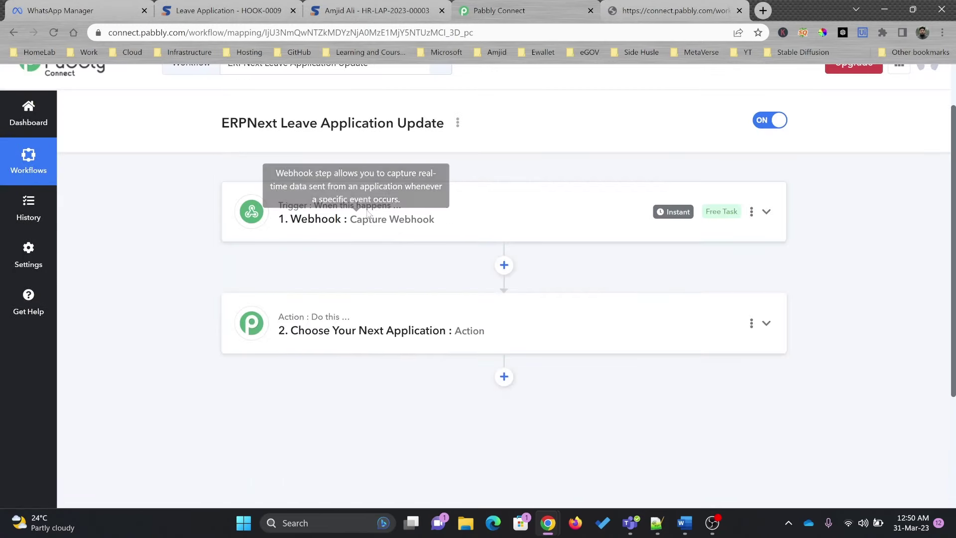
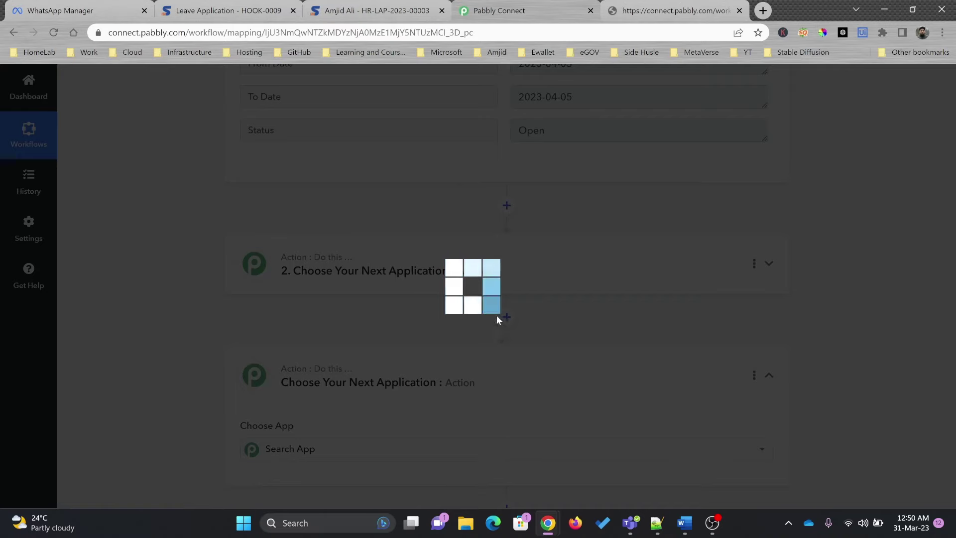
scroll(408, 417, down, 2)
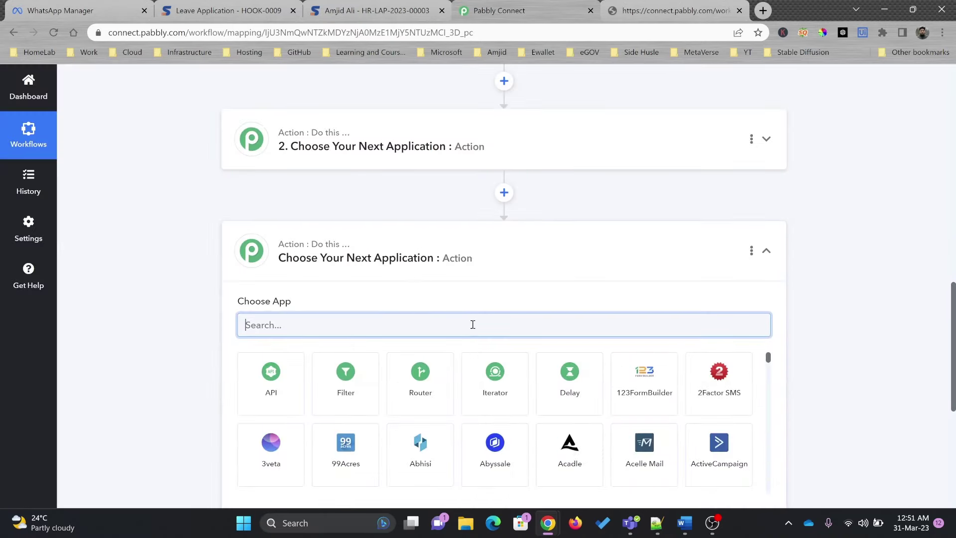
scroll(473, 280, up, 8)
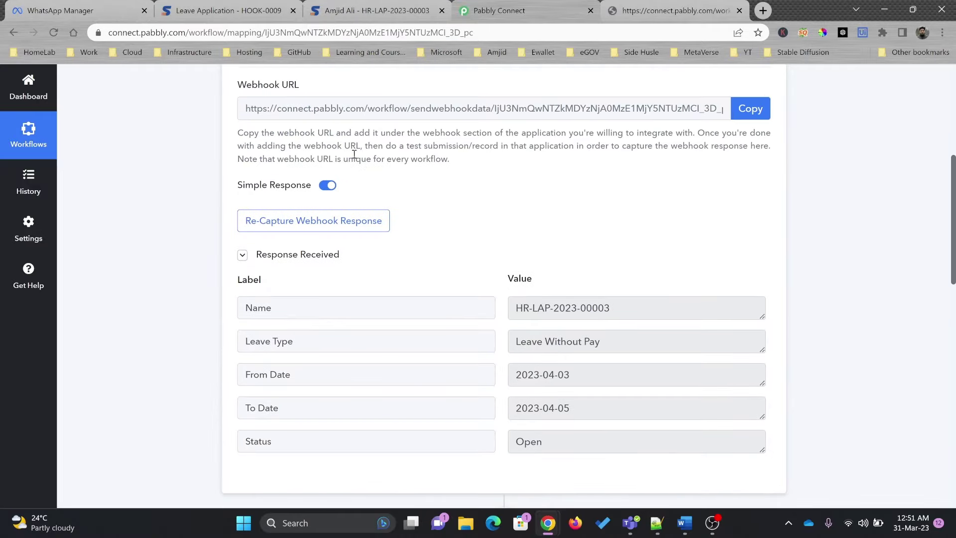
scroll(456, 239, down, 1)
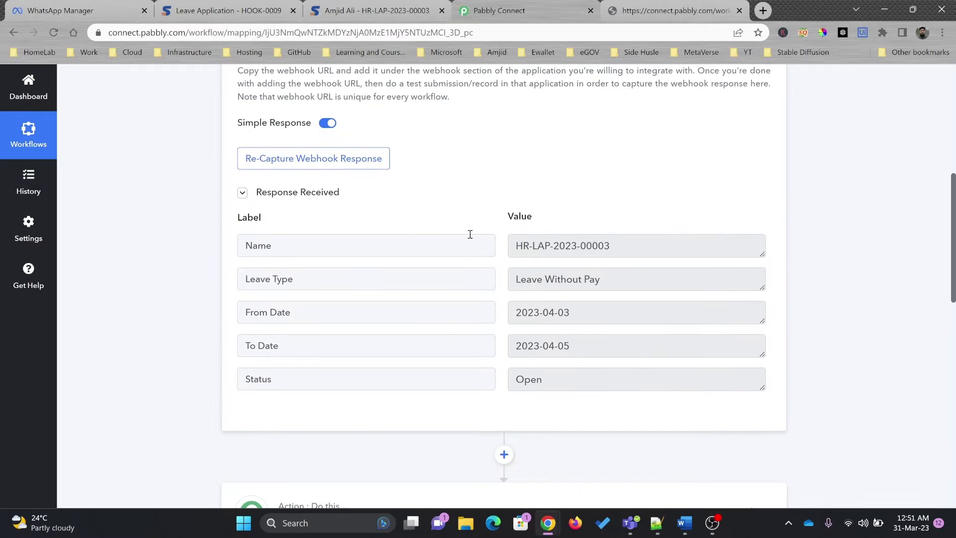
scroll(470, 234, down, 4)
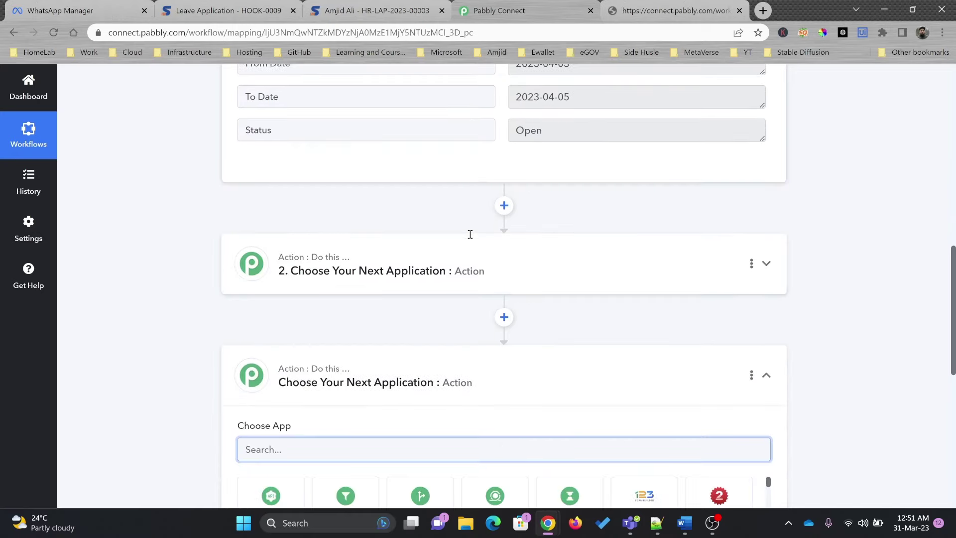
scroll(398, 406, down, 2)
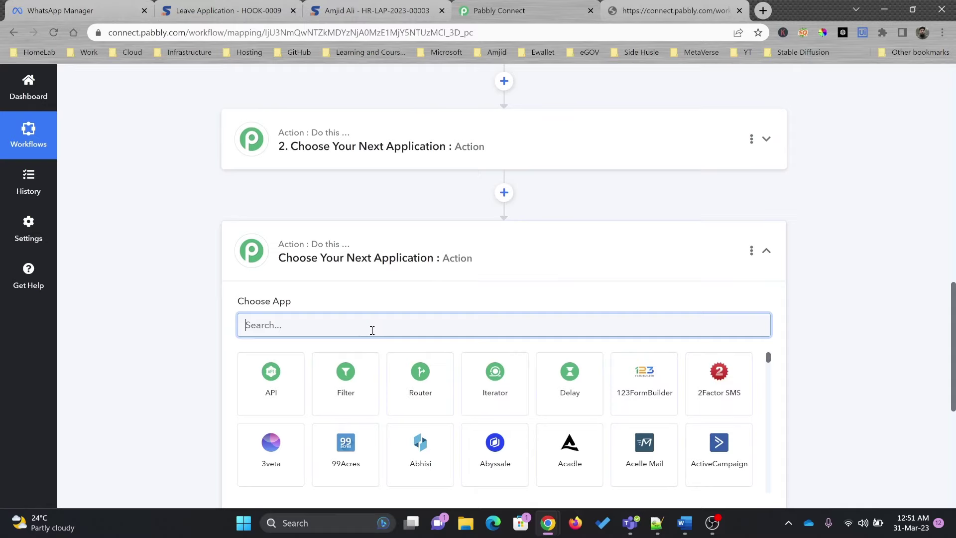
scroll(430, 226, up, 5)
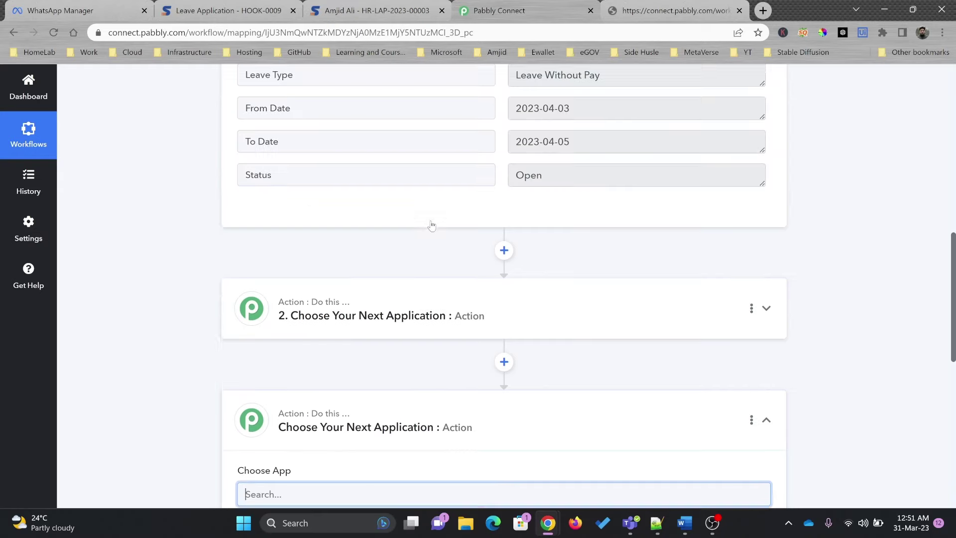
scroll(426, 201, down, 4)
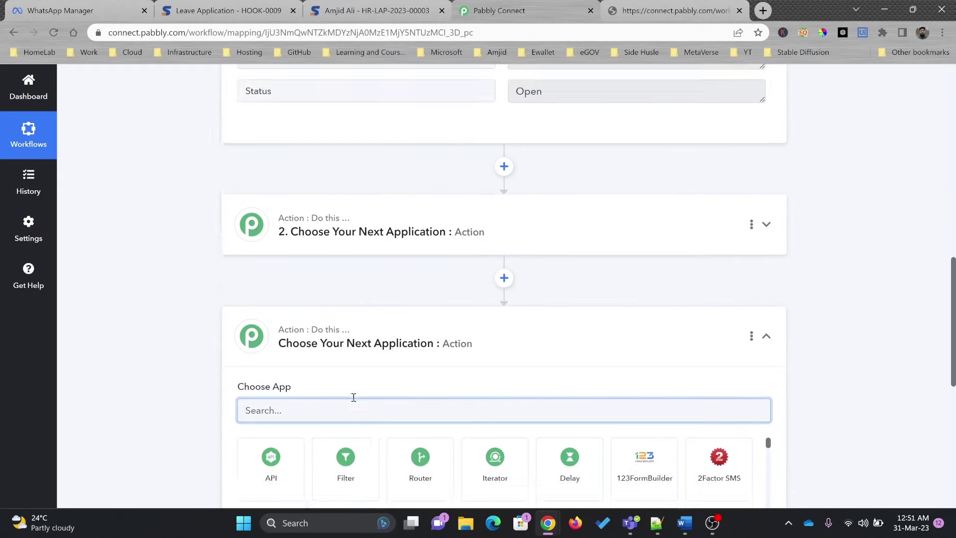
scroll(391, 269, up, 5)
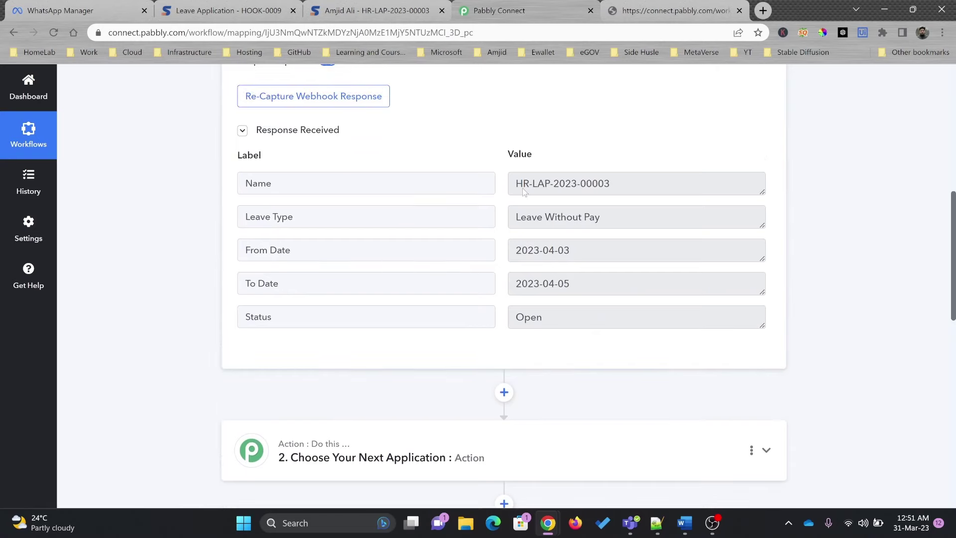
scroll(482, 254, down, 6)
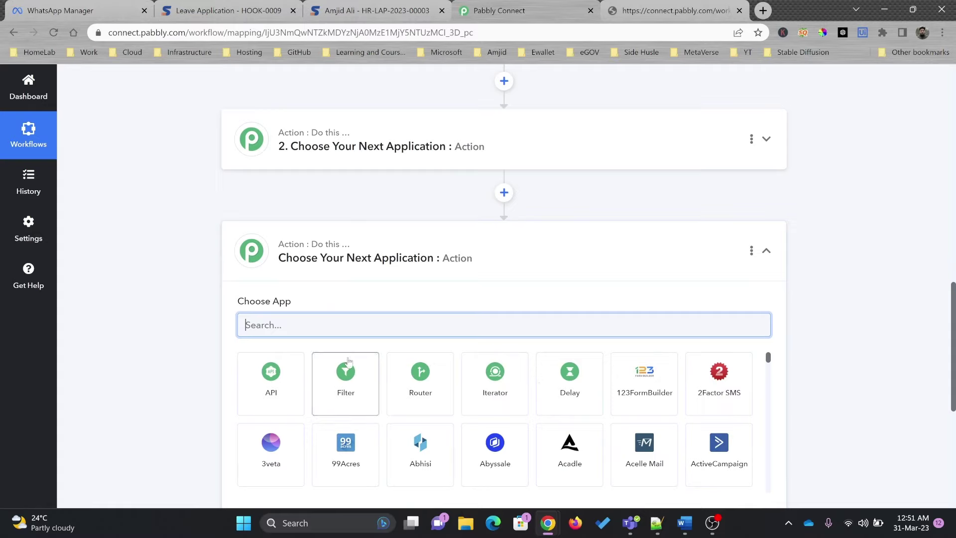
Search 'code', set Code by Pabbly as the step's app and open its action event list
text(p)
key(BackSpace)
text(code)
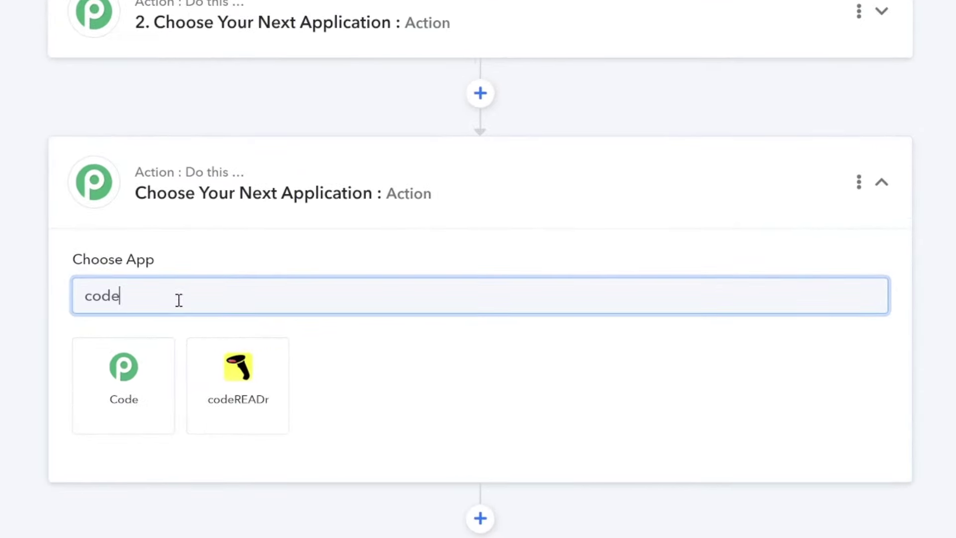
click(143, 404)
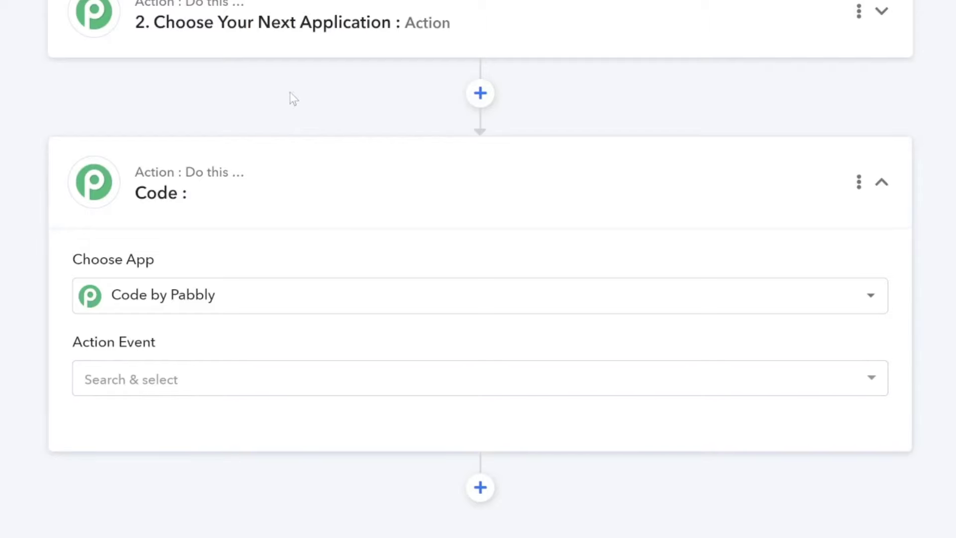
scroll(305, 80, up, 7)
scroll(320, 70, down, 10)
scroll(318, 96, down, 2)
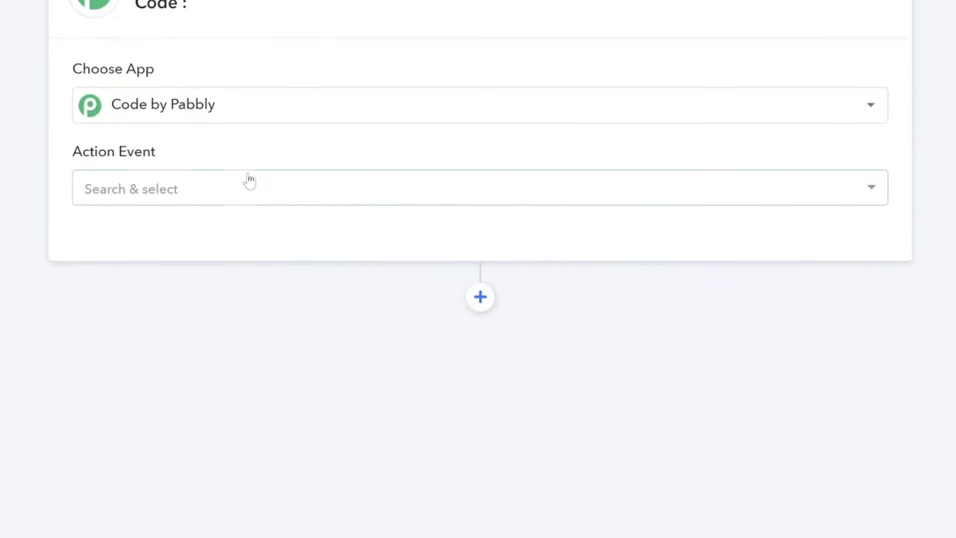
click(233, 190)
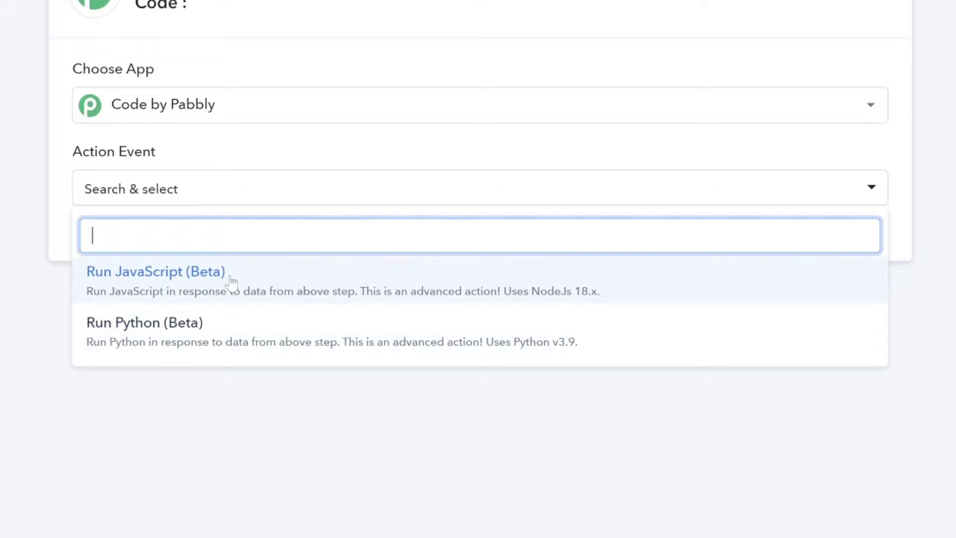
Delete the Code by Pabbly step through its options menu, confirming and dismissing the success message
scroll(597, 240, up, 5)
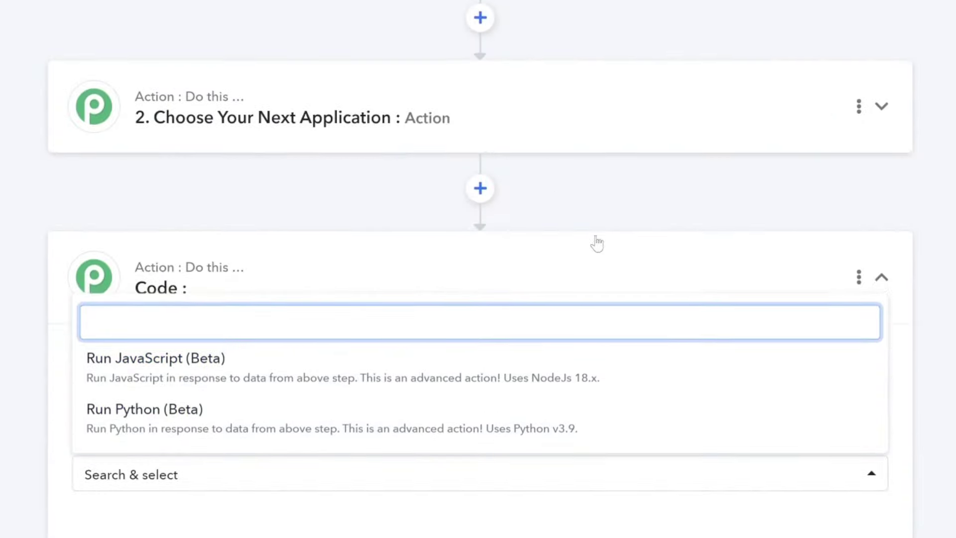
click(615, 276)
click(865, 272)
click(857, 299)
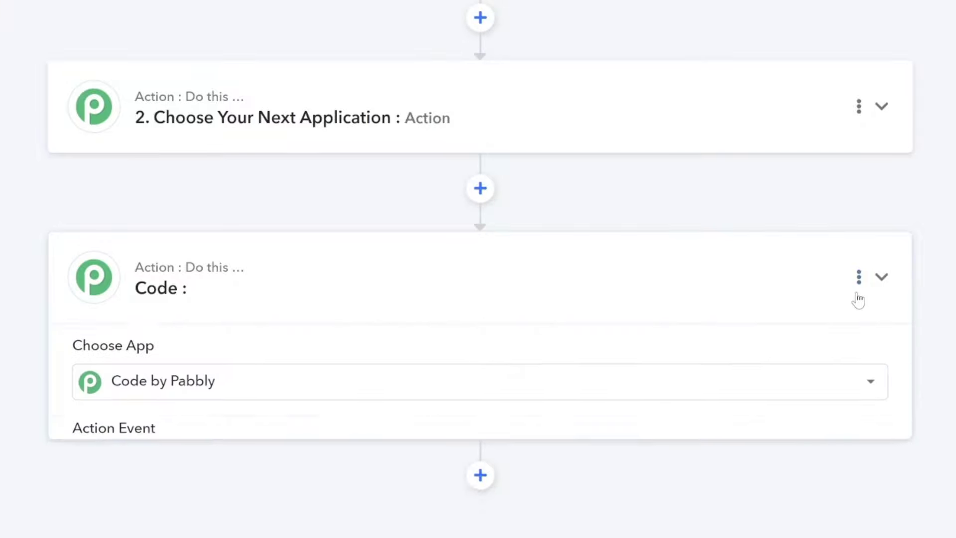
click(857, 279)
click(769, 403)
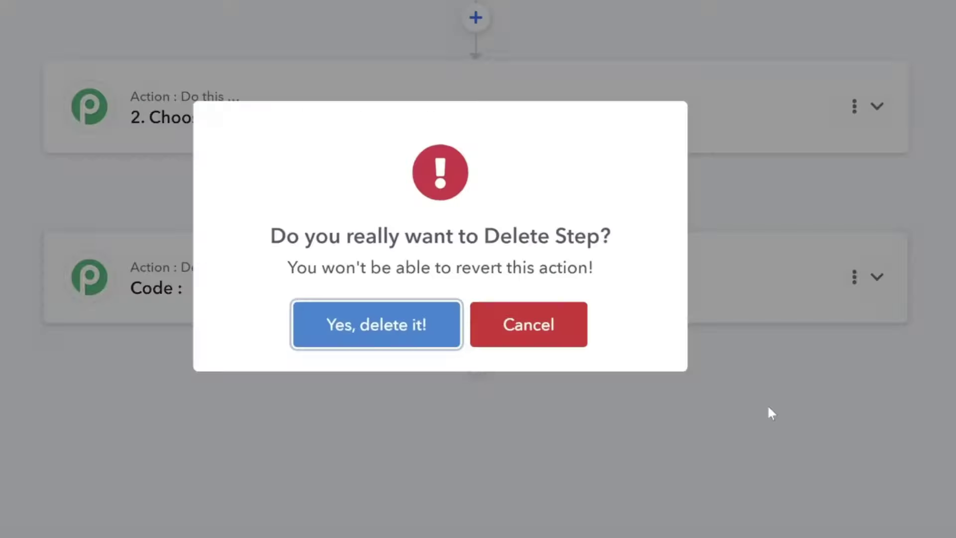
click(319, 321)
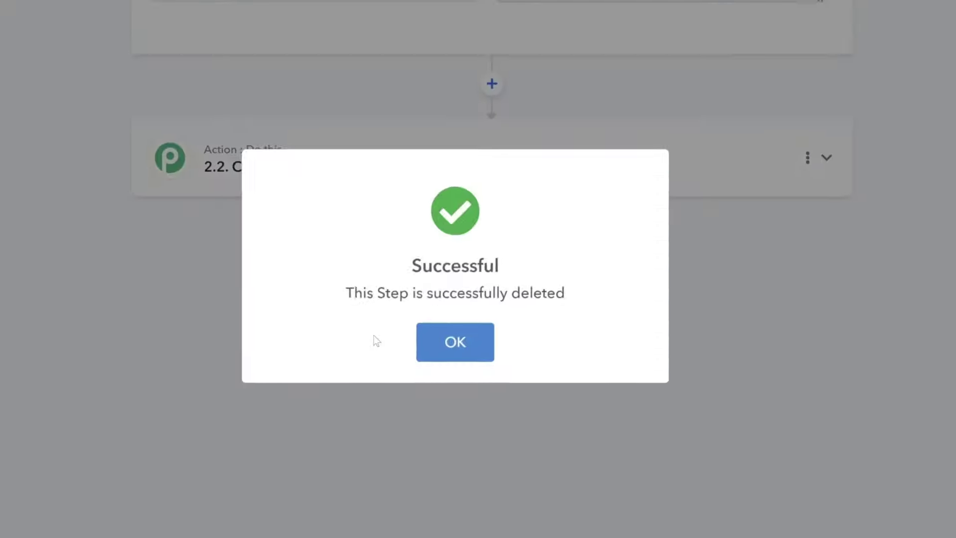
click(454, 341)
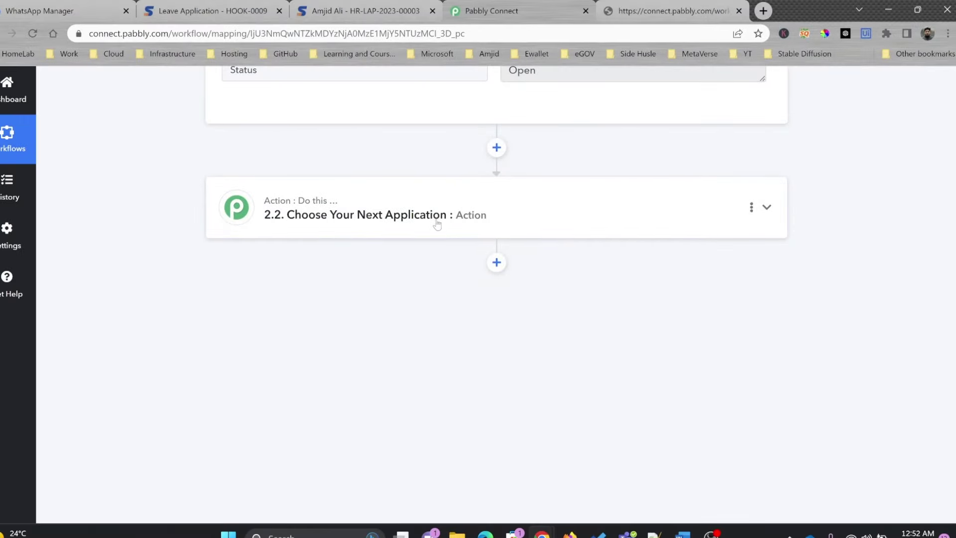
key(ctrl+1)
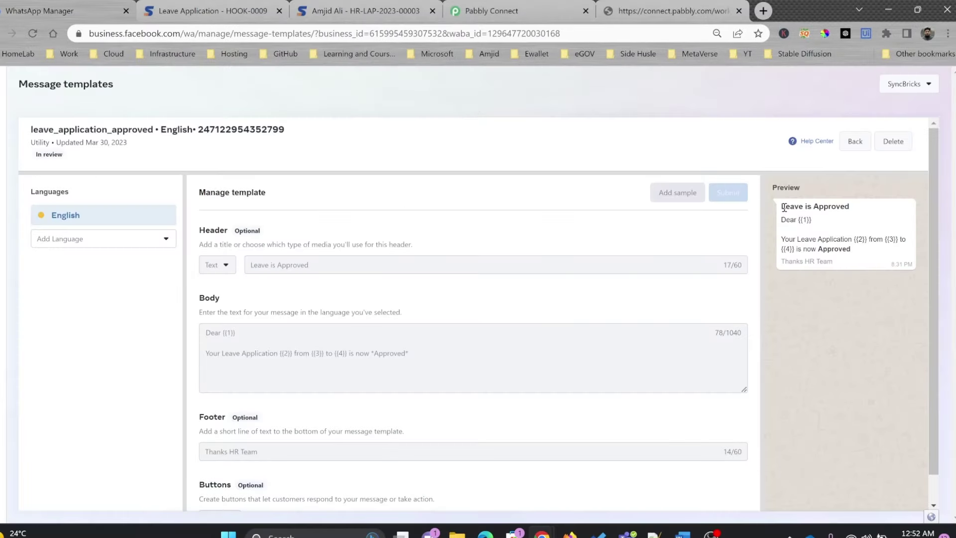
drag(782, 208, 869, 214)
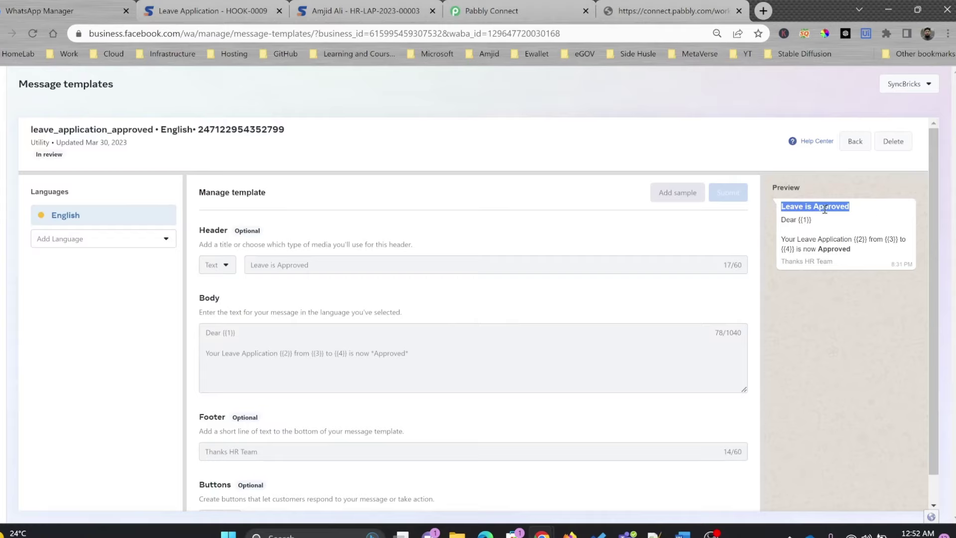
click(804, 205)
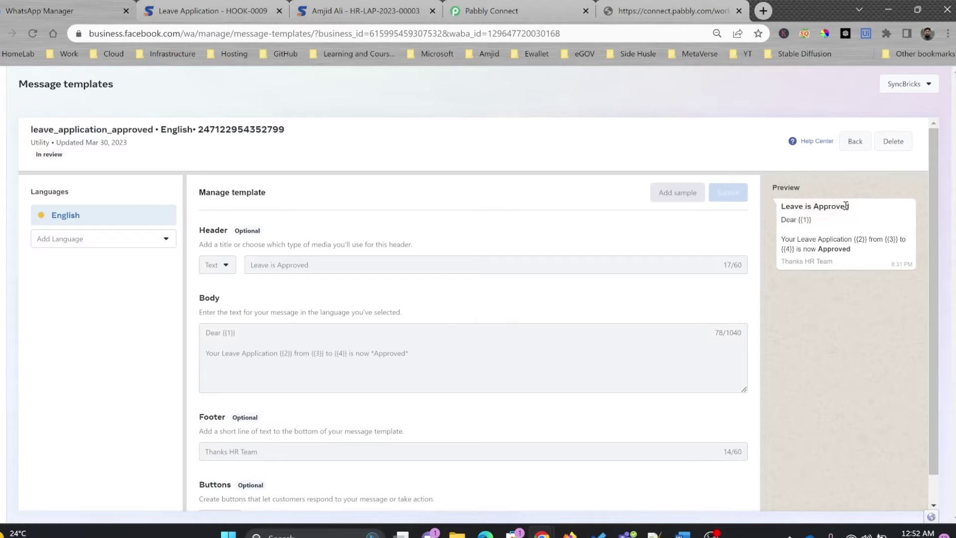
drag(802, 219, 898, 240)
click(857, 241)
drag(796, 248, 841, 248)
drag(784, 206, 855, 265)
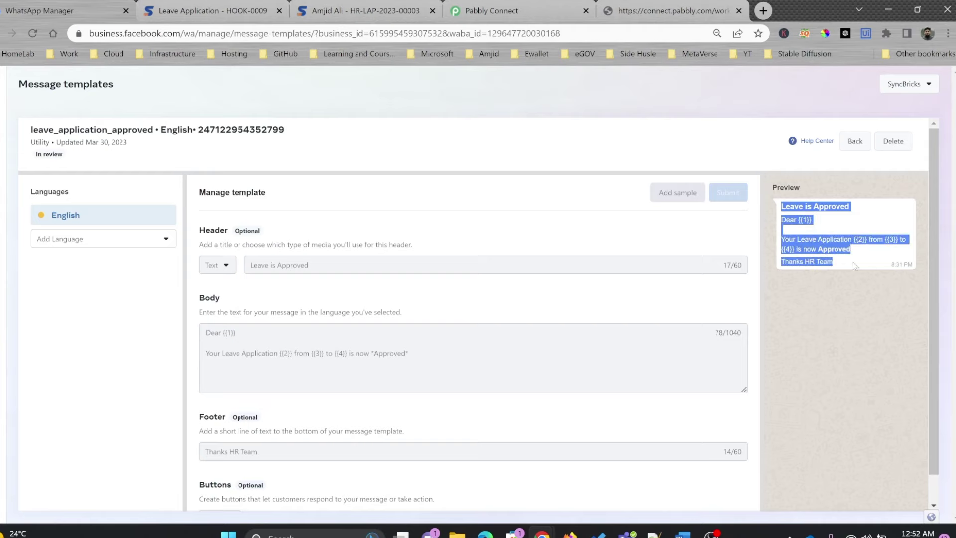
click(488, 10)
Scroll up the workflow, then switch to the WhatsApp Manager leave_application_approved template tab
scroll(487, 223, up, 4)
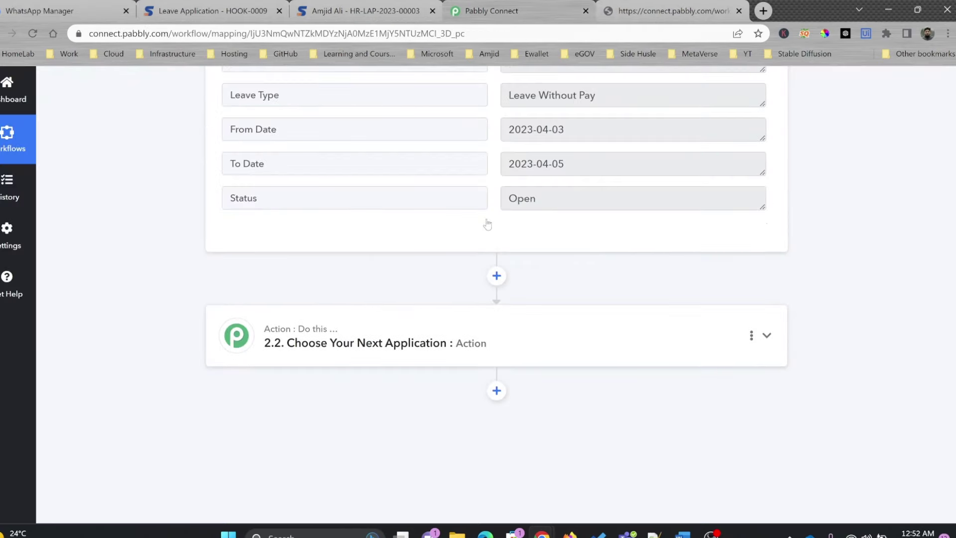
scroll(512, 122, up, 2)
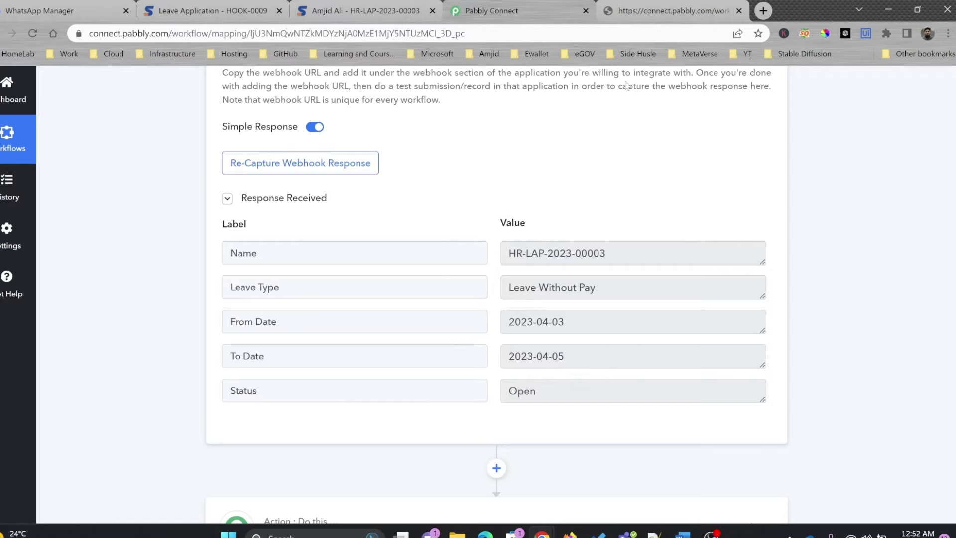
key(ctrl+Tab)
key(ctrl+Tab)
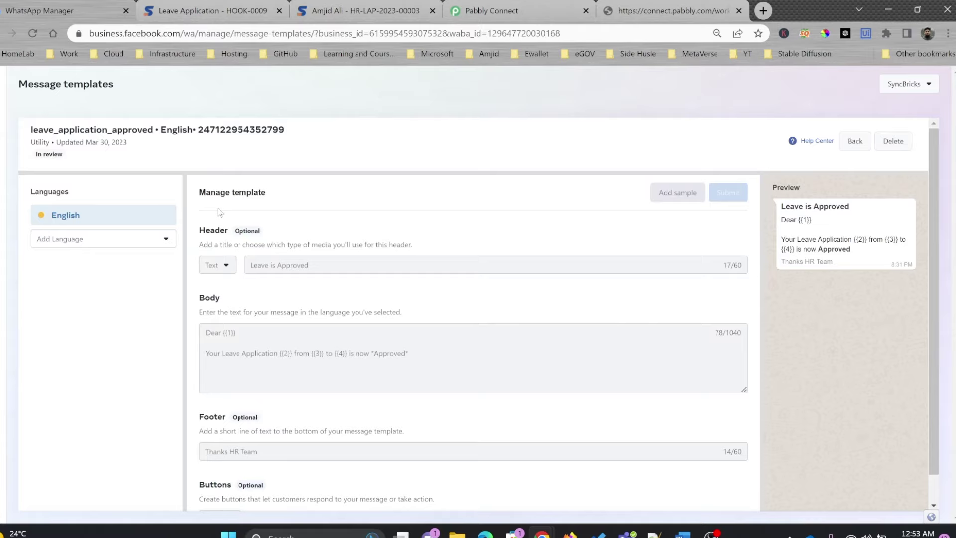
Add a new action step after step 2.2 using the WhatsApp Cloud API app
scroll(217, 208, down, 1)
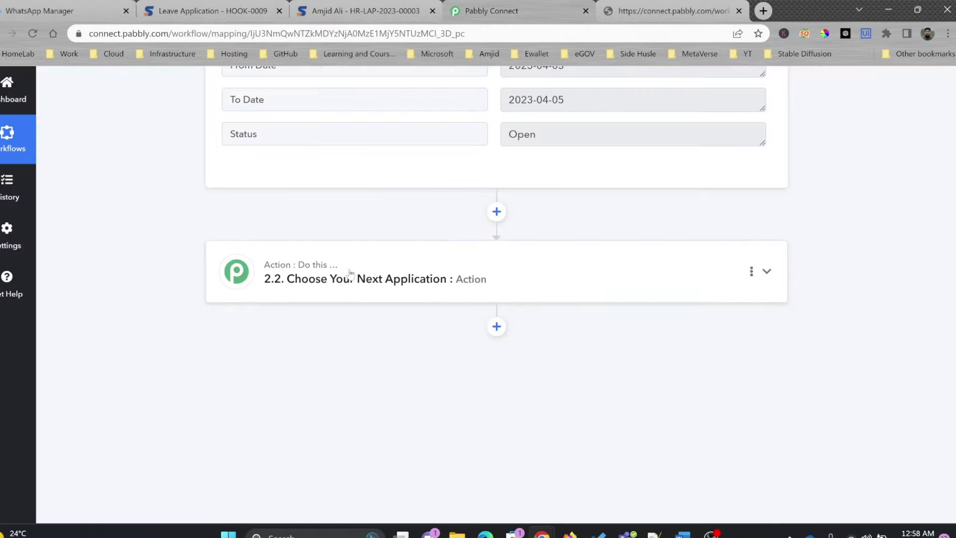
scroll(463, 202, up, 5)
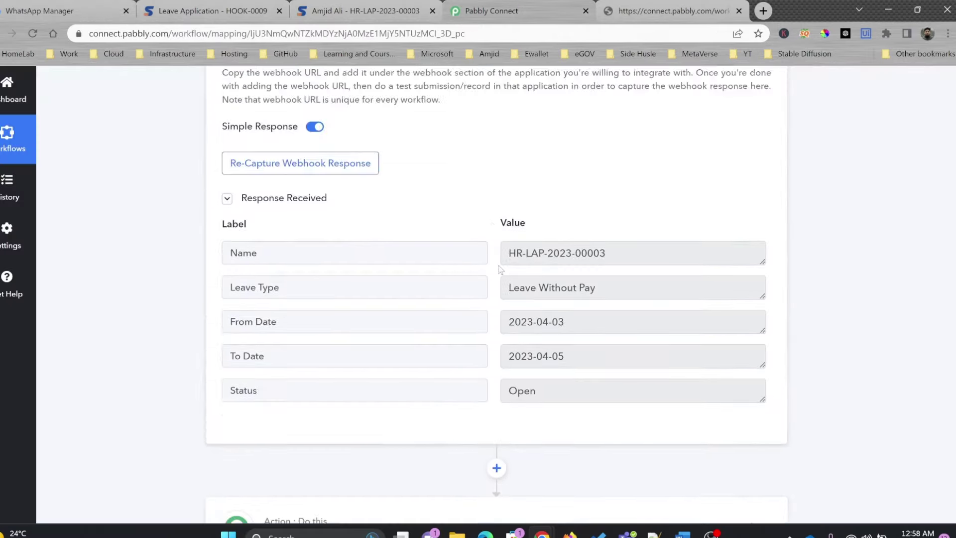
scroll(502, 425, down, 3)
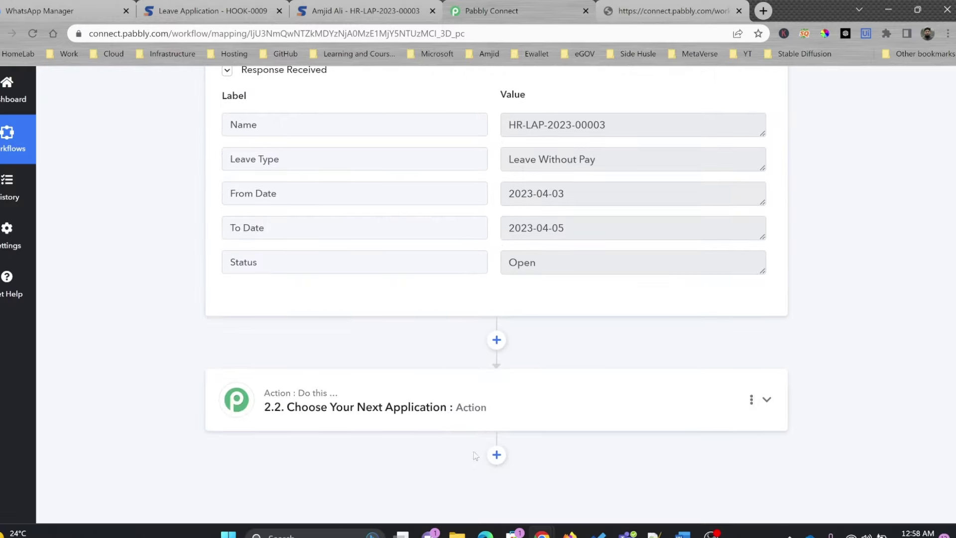
scroll(453, 405, down, 1)
click(494, 393)
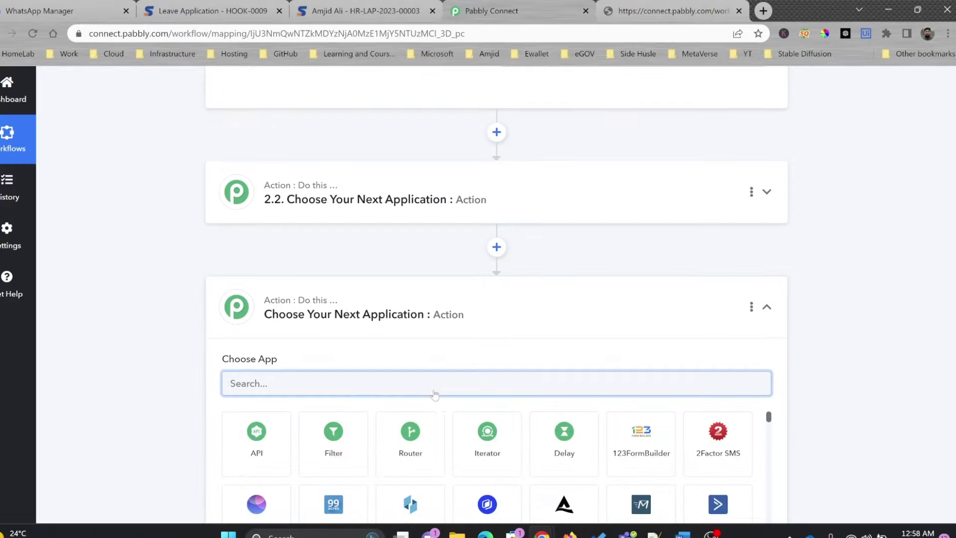
text(what)
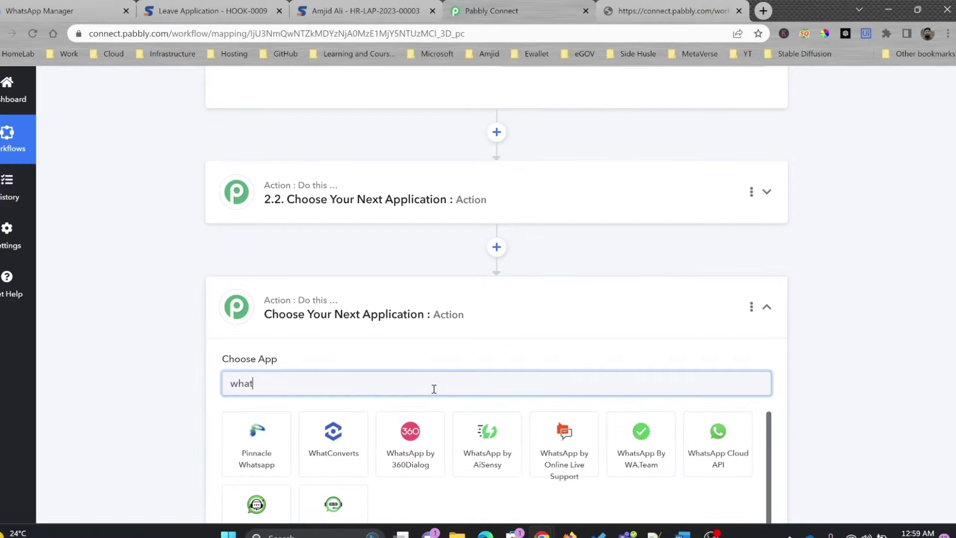
scroll(433, 389, down, 1)
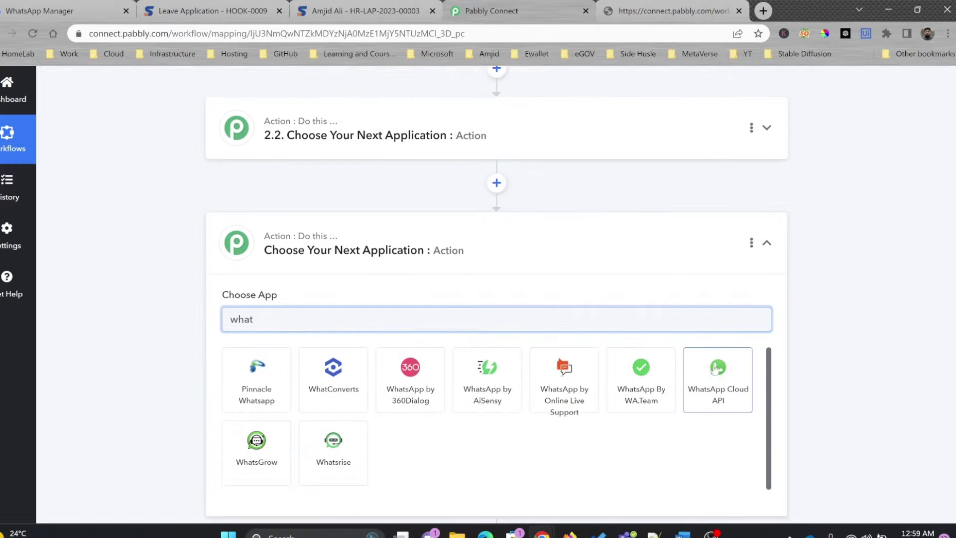
click(716, 371)
Choose Send Template Message and review the hello_world en_US fields, leaving the recipient number empty
click(620, 381)
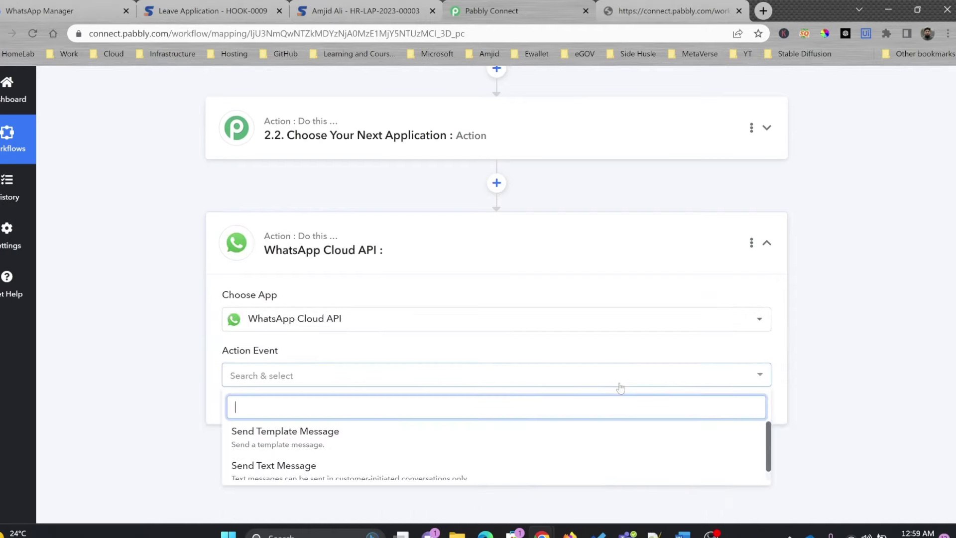
scroll(508, 370, down, 1)
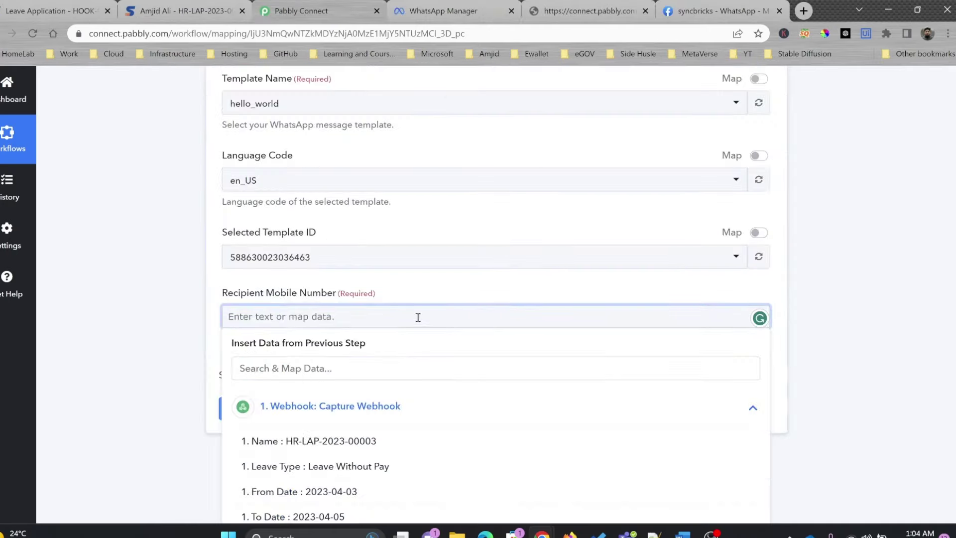
click(609, 284)
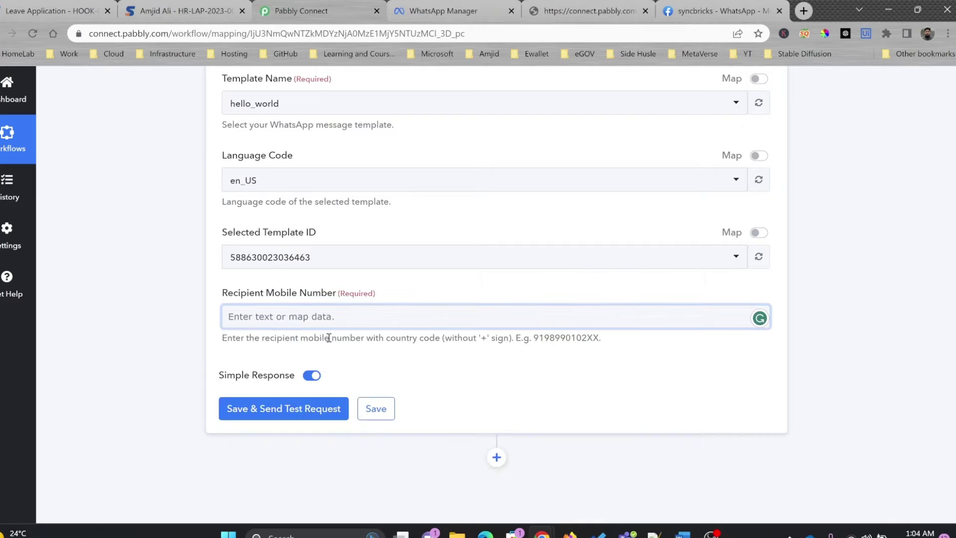
click(301, 319)
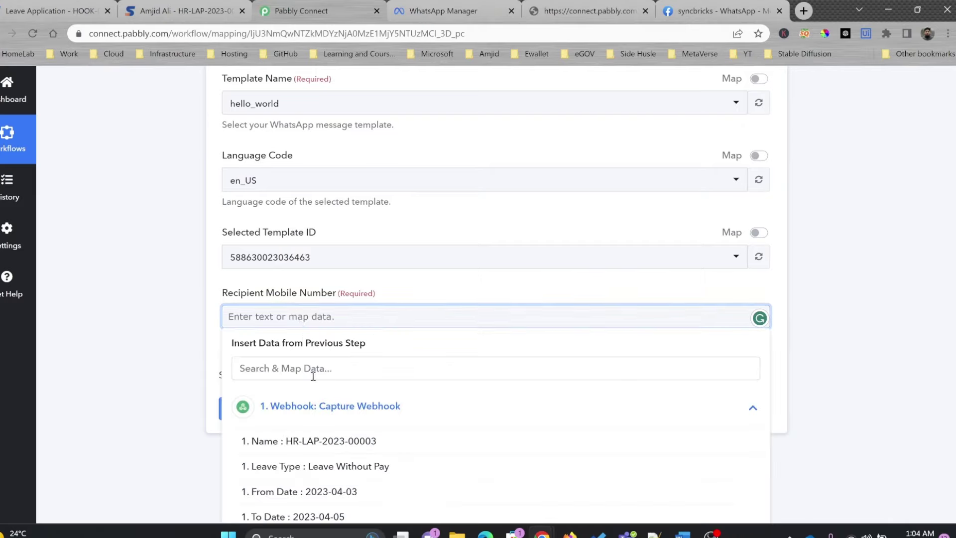
click(710, 294)
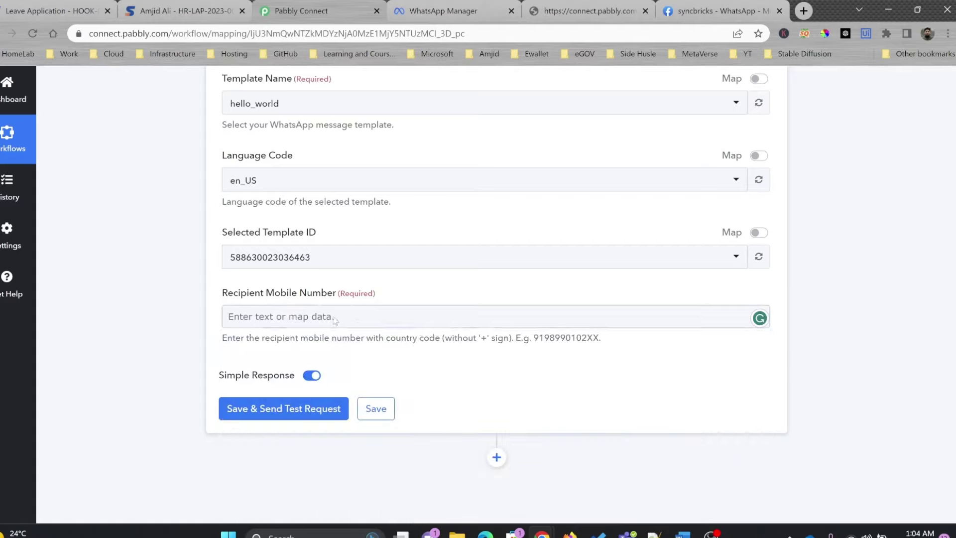
scroll(422, 271, up, 3)
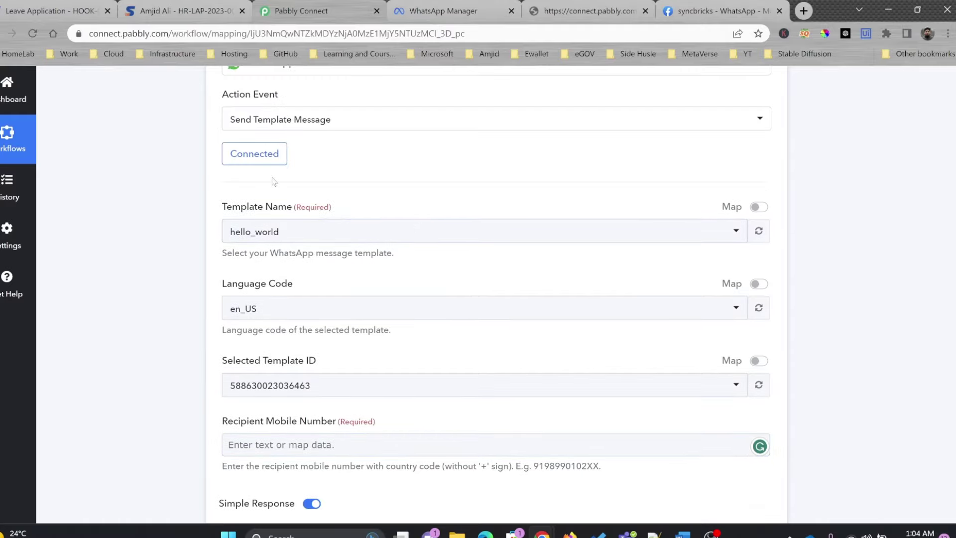
scroll(273, 181, up, 2)
Compare the leave application record with the Leave Application webhook record
click(172, 12)
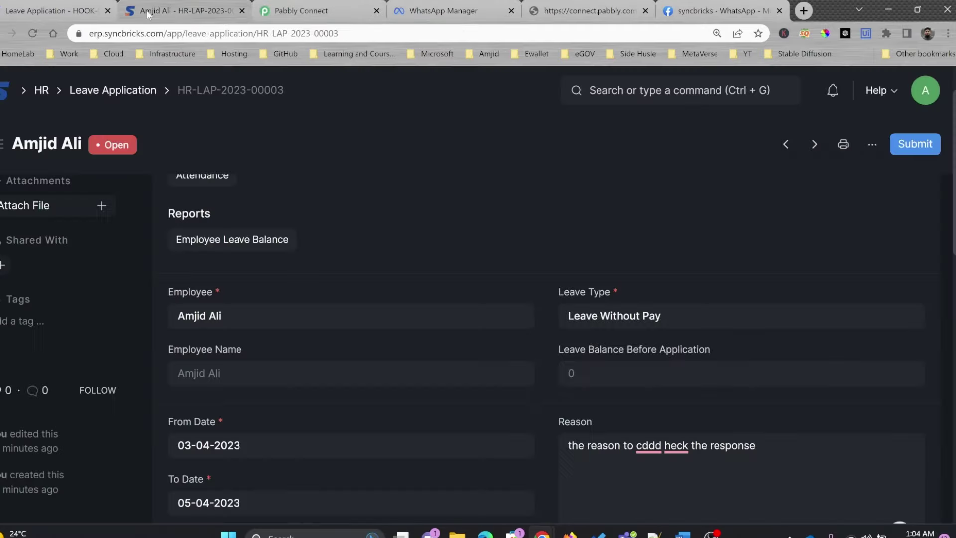
click(87, 10)
scroll(239, 339, down, 3)
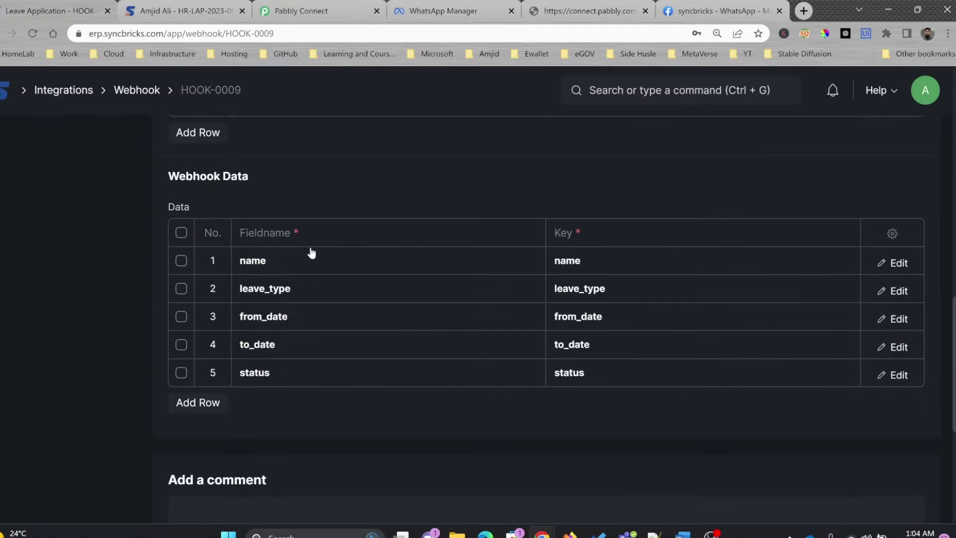
scroll(309, 251, up, 5)
click(178, 11)
scroll(328, 269, down, 8)
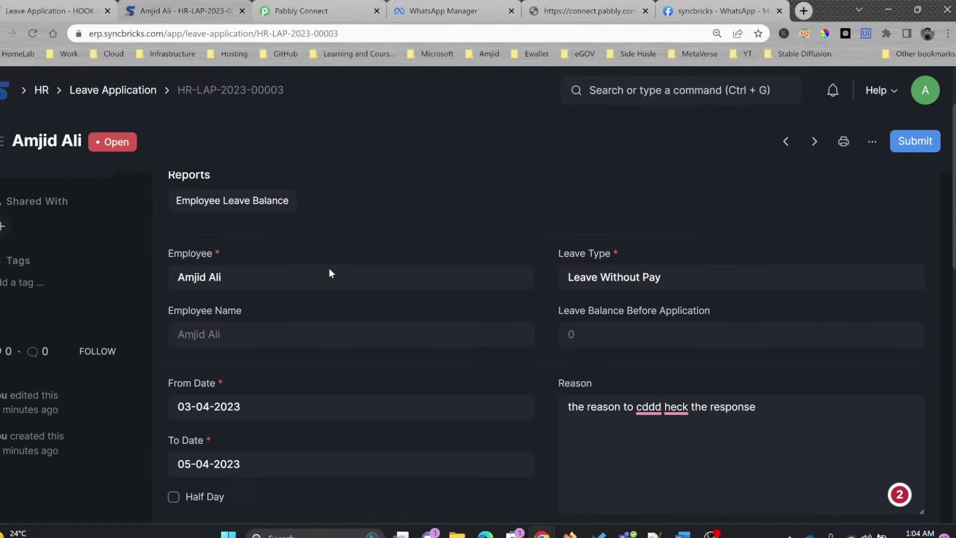
scroll(327, 293, down, 3)
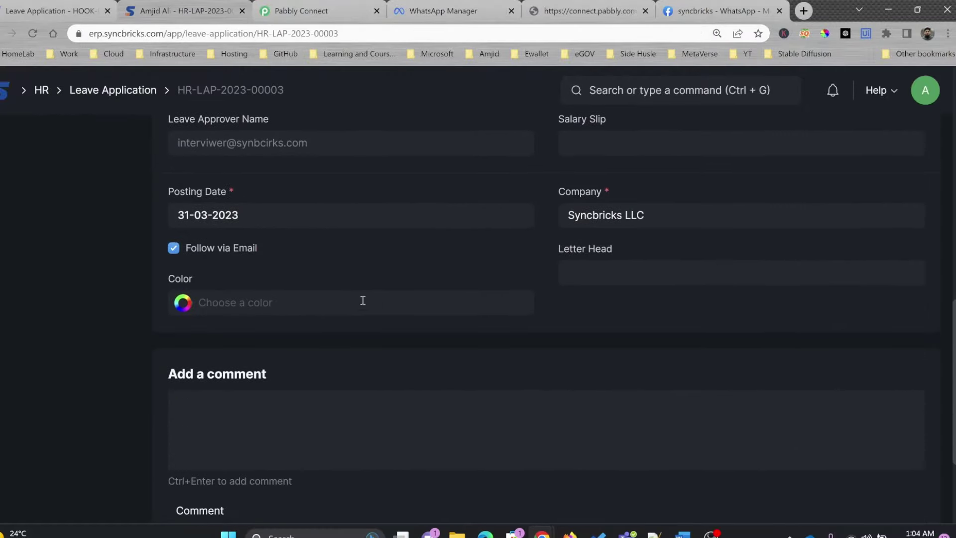
scroll(443, 311, up, 3)
scroll(444, 312, down, 4)
scroll(443, 312, up, 10)
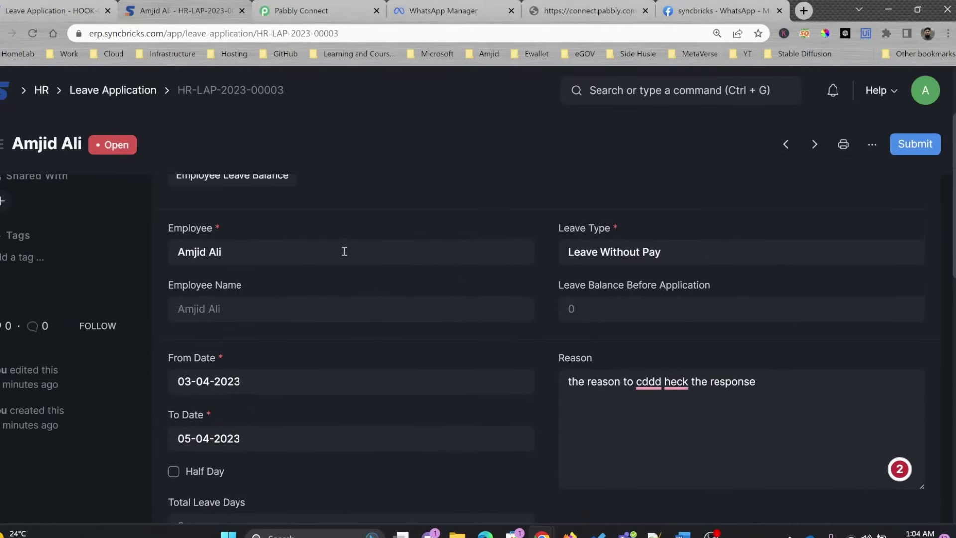
Open the leave application's linked employee record and jump to its Mobile field
click(343, 251)
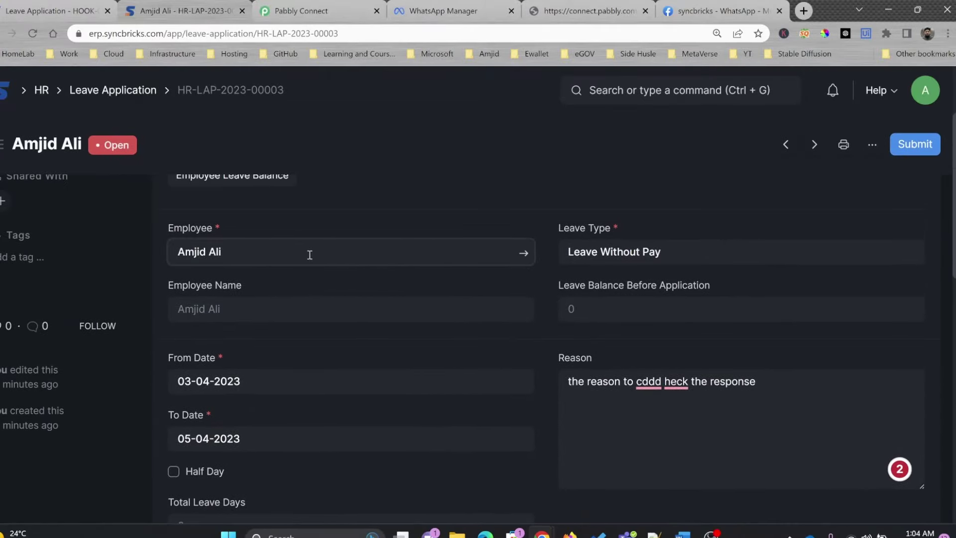
click(520, 253)
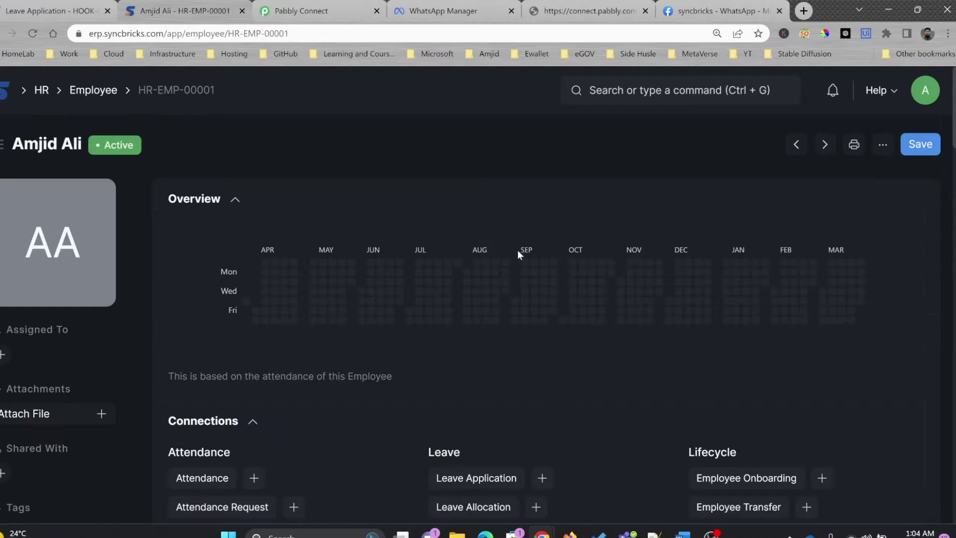
scroll(498, 250, down, 15)
scroll(491, 306, down, 10)
scroll(491, 306, up, 7)
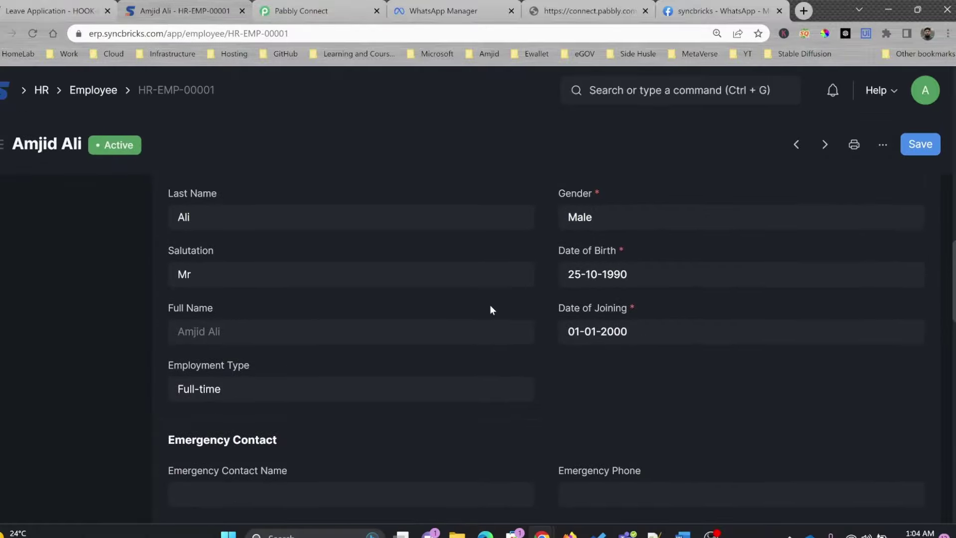
key(ctrl+j)
text(mob)
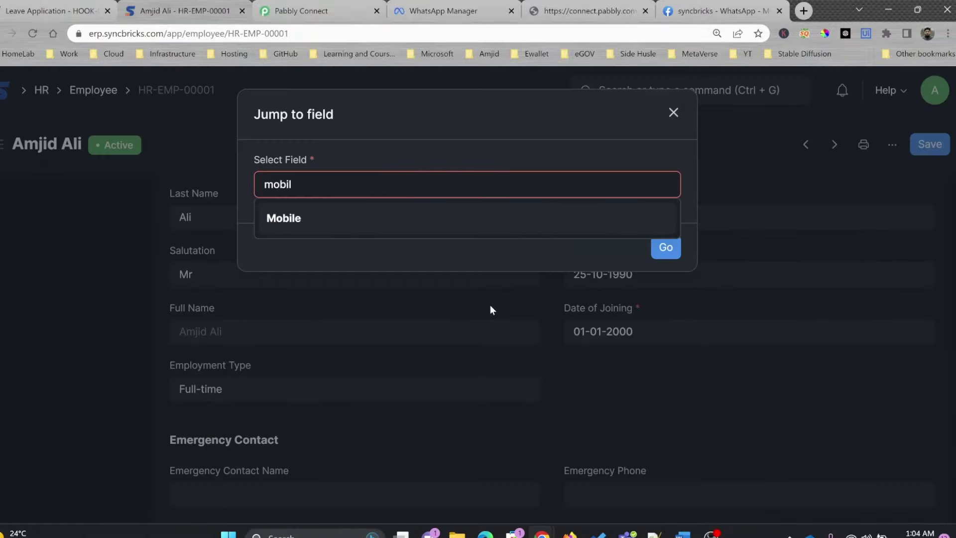
text(il)
click(267, 208)
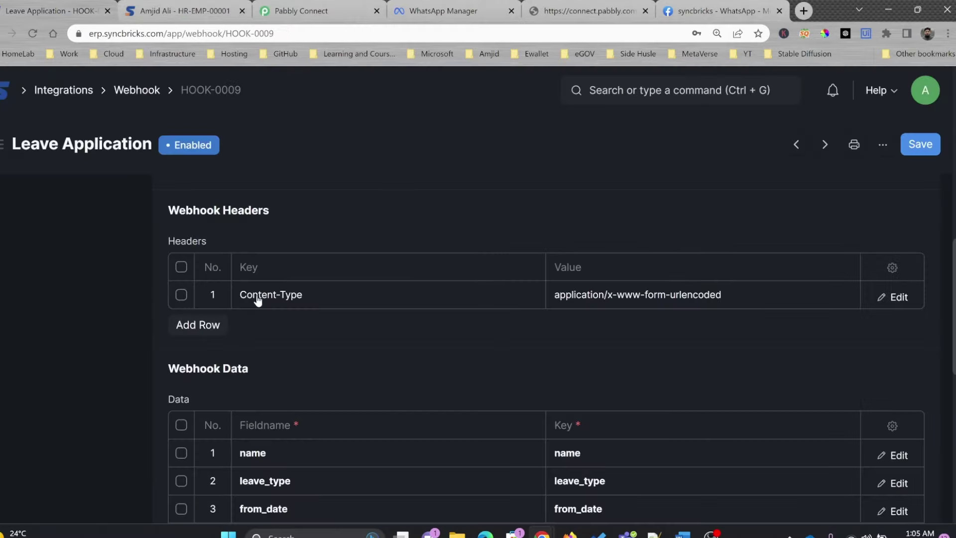
scroll(258, 300, down, 3)
scroll(378, 309, up, 10)
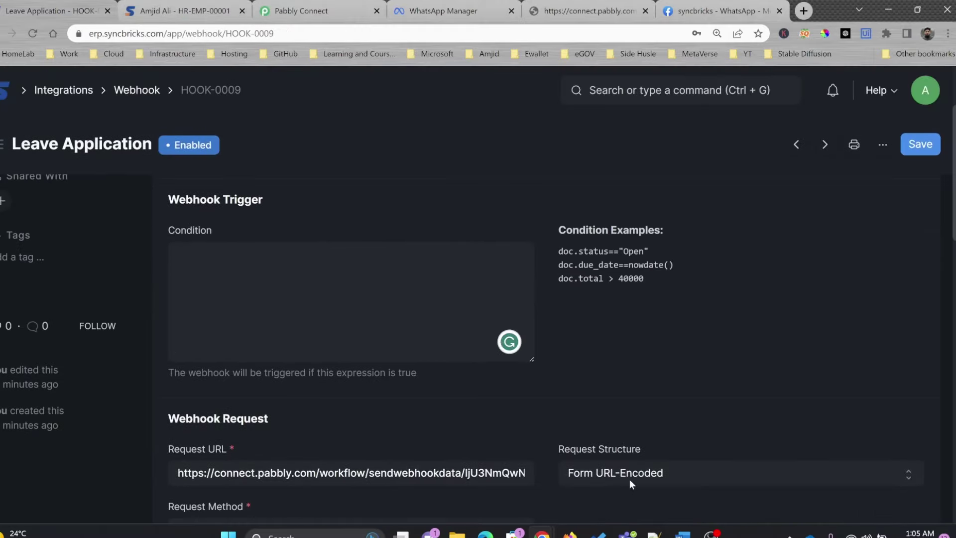
Change HOOK-0009's Request Structure from Form URL-Encoded to JSON and save the webhook
scroll(629, 480, down, 3)
click(612, 347)
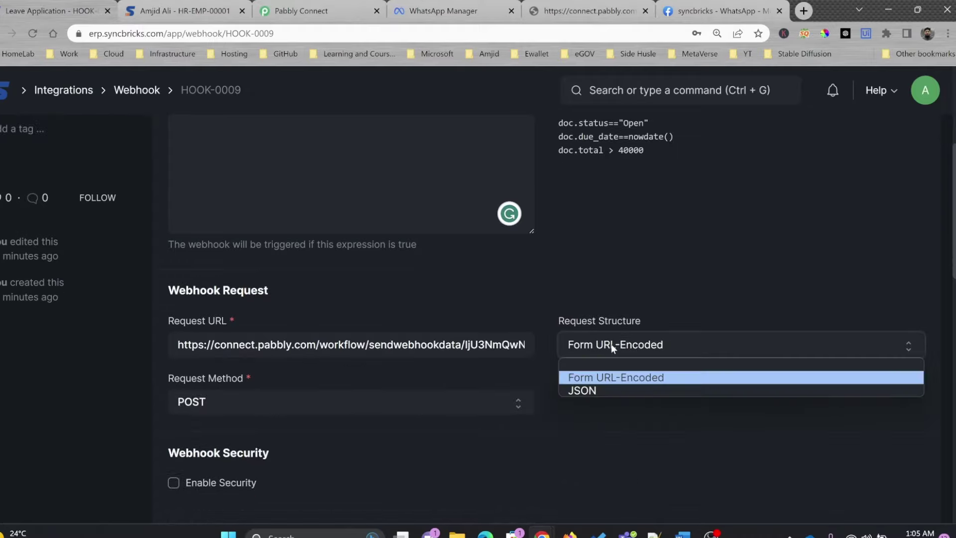
click(599, 391)
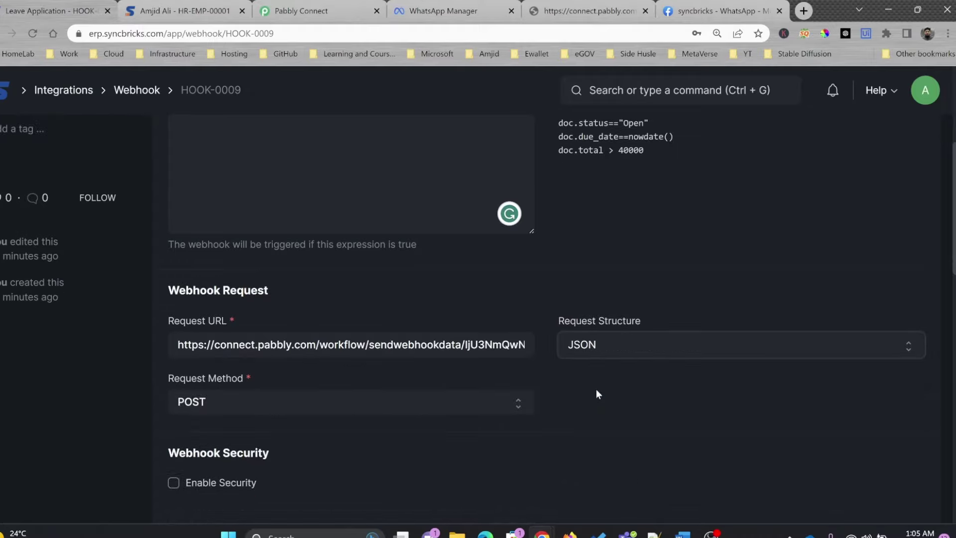
scroll(596, 390, down, 10)
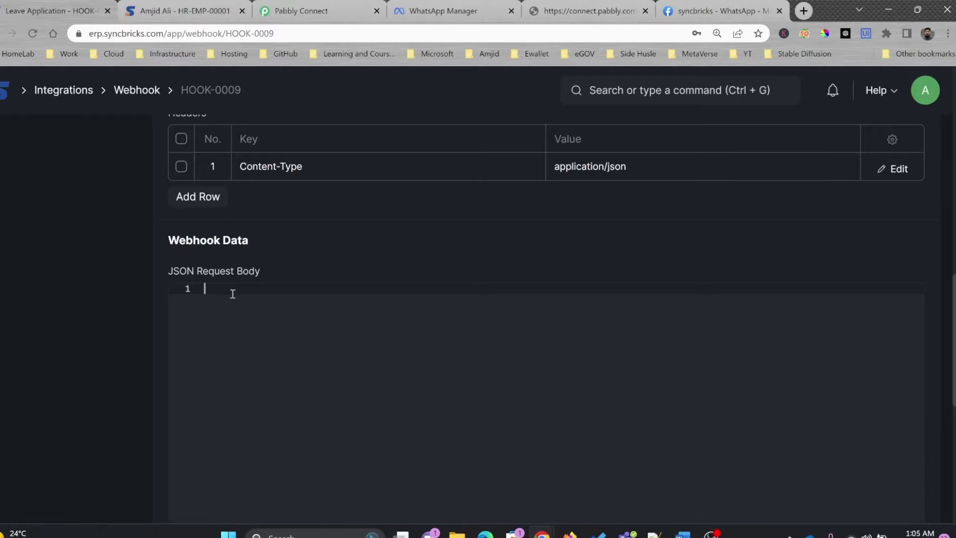
scroll(710, 225, up, 8)
click(919, 155)
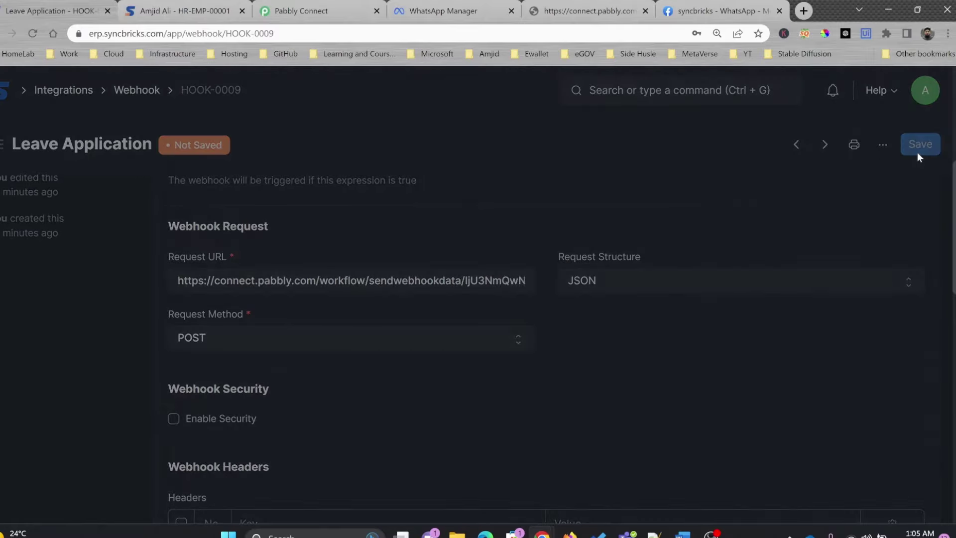
scroll(316, 284, down, 5)
scroll(248, 325, down, 4)
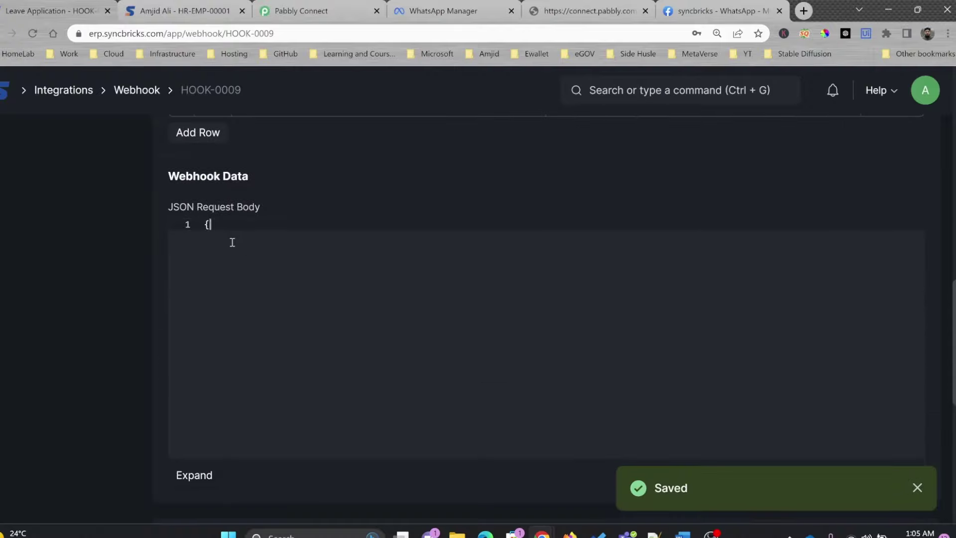
Write a pair of braces in the JSON Request Body and paste the Dear {{1}} approval message inside
text({)
key(Return)
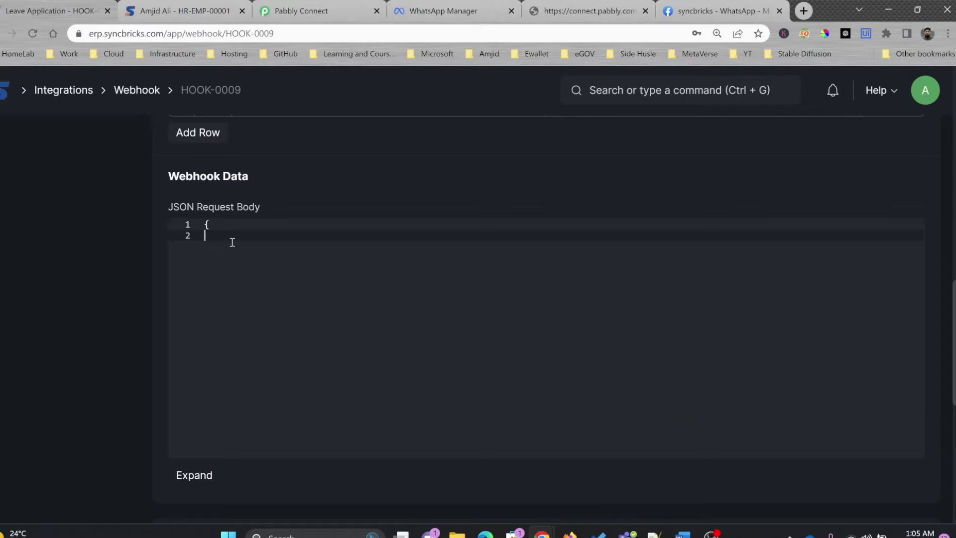
text(})
key(Left)
key(Return)
key(Return)
key(Return)
key(Return)
text(Dear {{1}}  Your Leave Application {{2}} from {{3}} to {{4}} is now *Approved*)
Start an "Employee Name": key line above the pasted message text
key(Up)
key(Up)
key(Up)
key(Up)
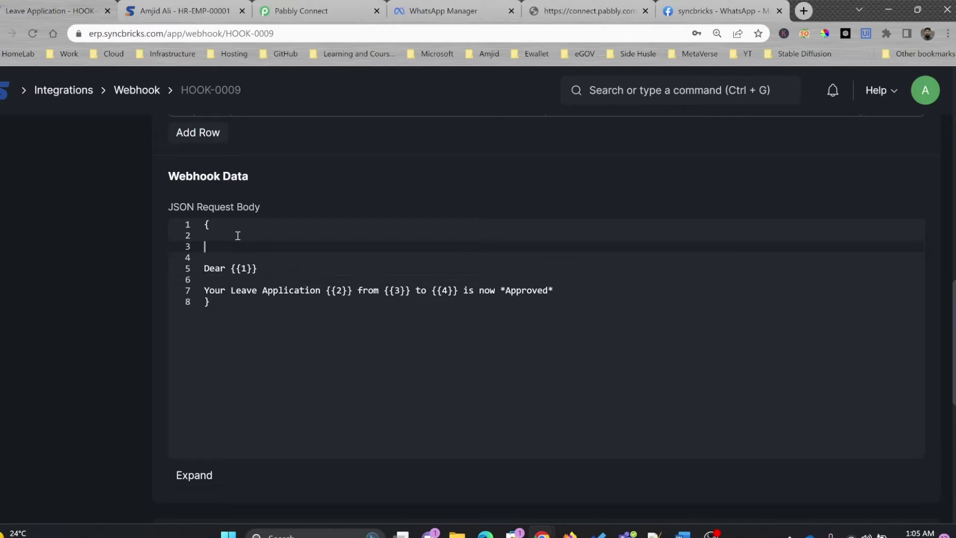
key(BackSpace)
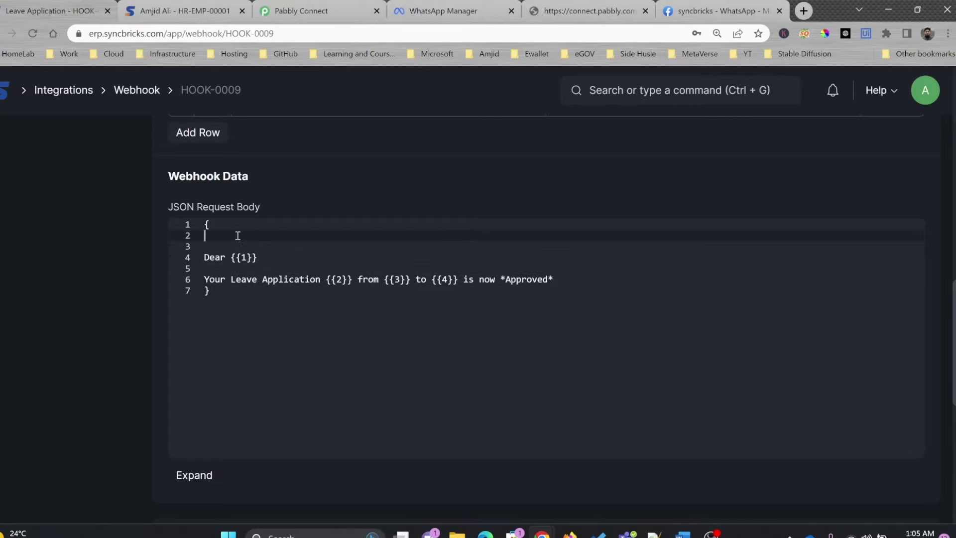
key(Return)
text(")
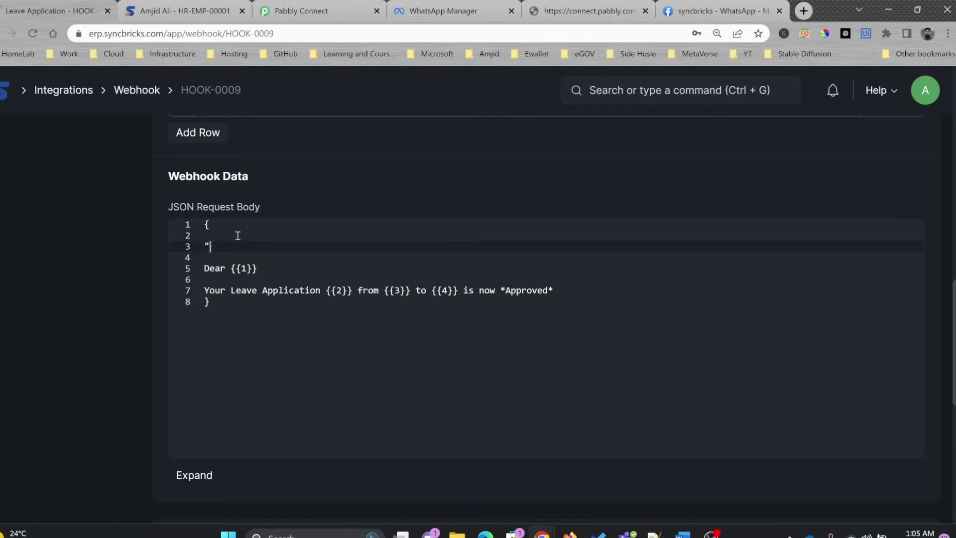
text(Employee Name" :)
key(BackSpace)
key(BackSpace)
key(BackSpace)
text(:{)
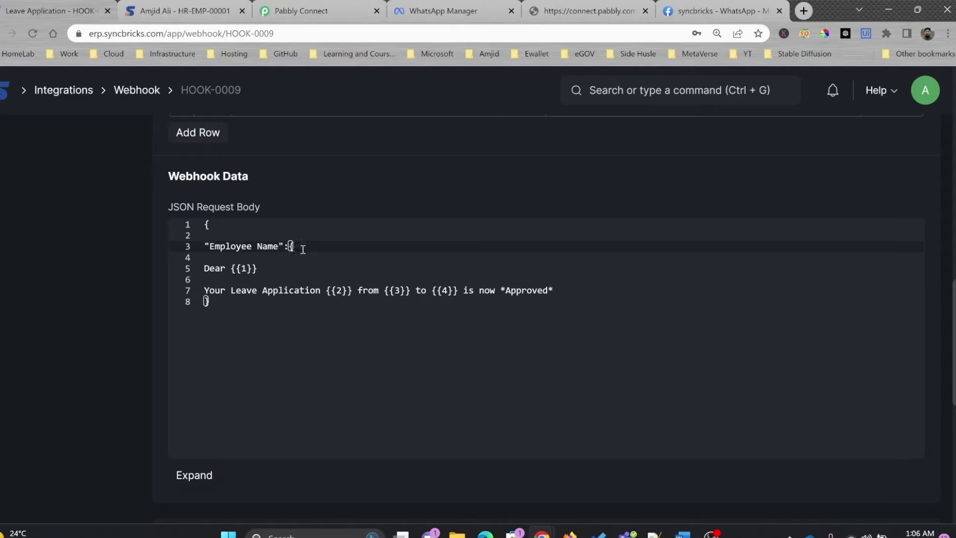
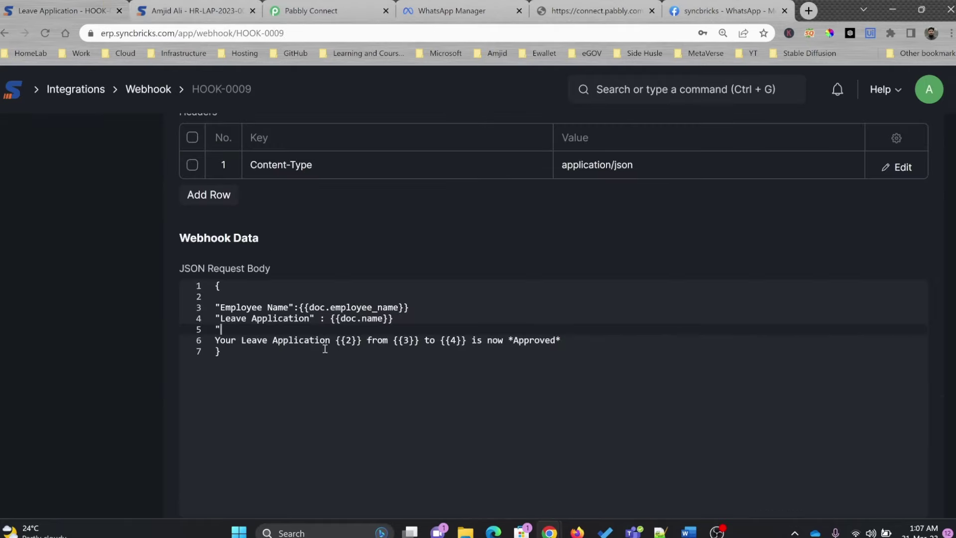
Add a "Leave Start Date" : {{doc.from_date}} line and duplicate it as a Leave End Date line
text(Leave Start Date ")
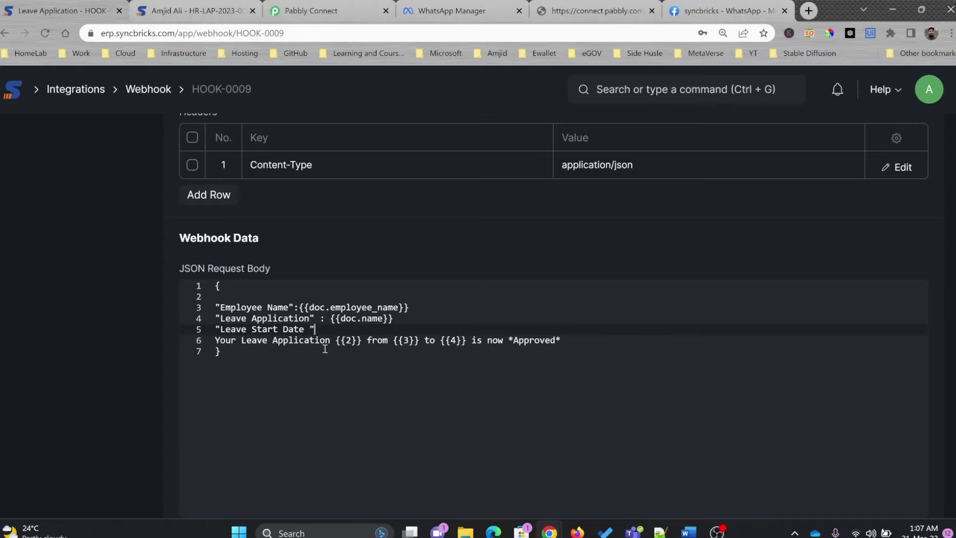
text( : {{)
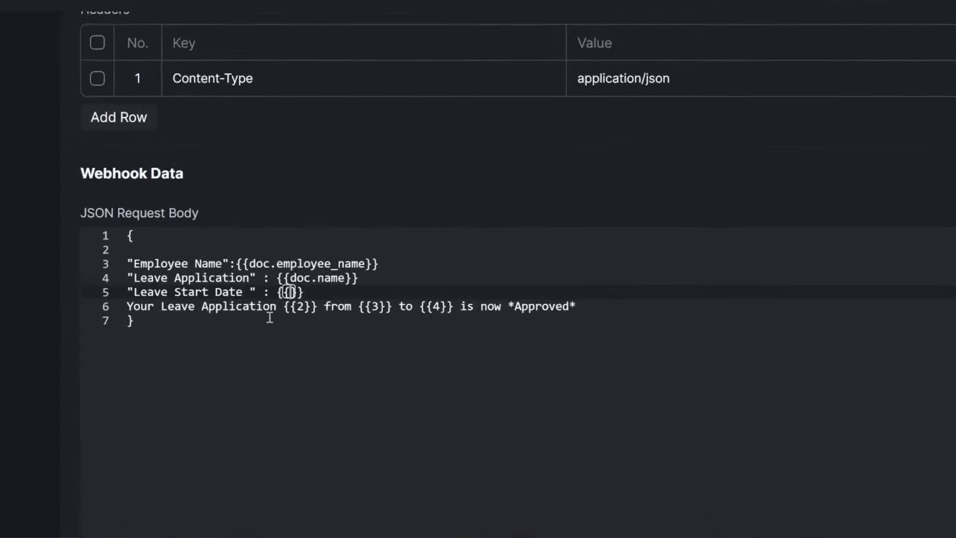
text(doc.)
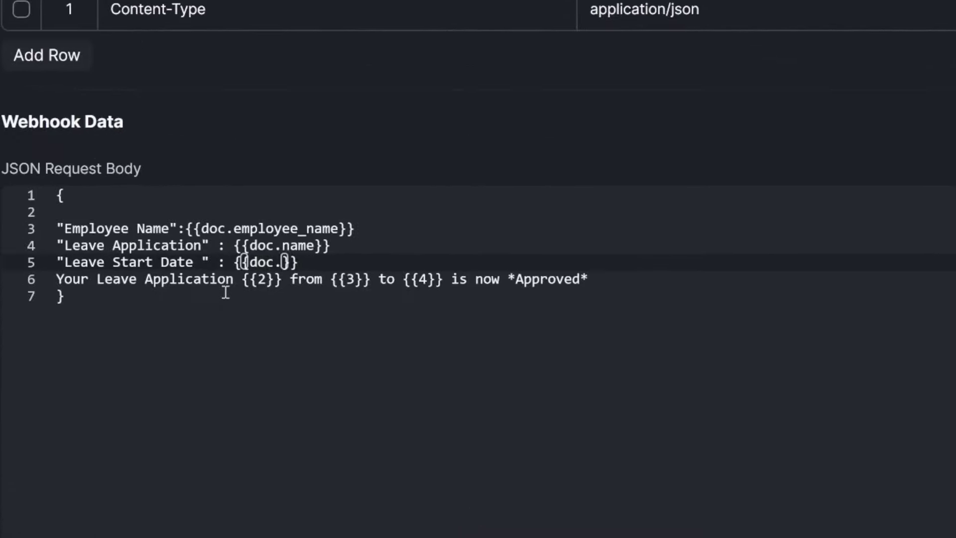
text(from_date)
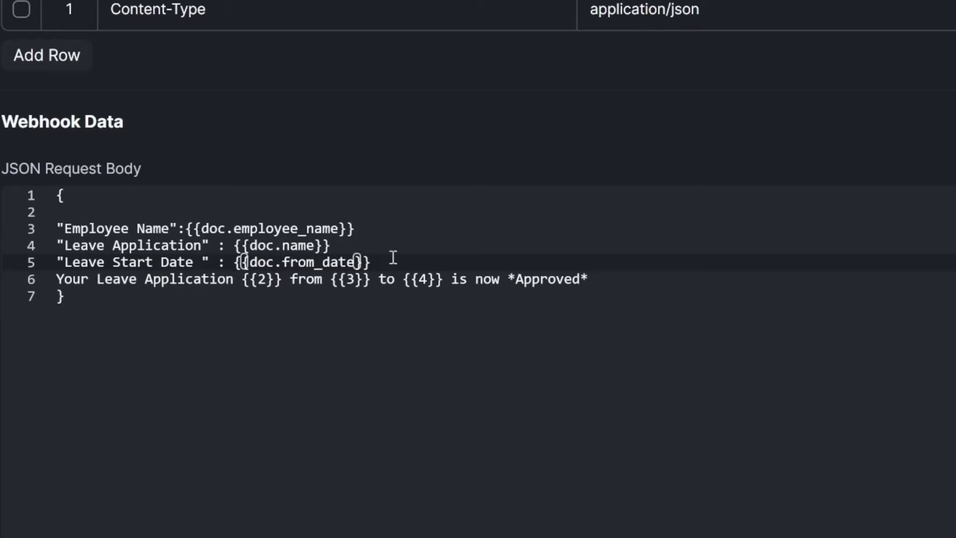
key(End)
key(Return)
key(Return)
key(Return)
key(Up)
key(Up)
key(Up)
key(shift+Down)
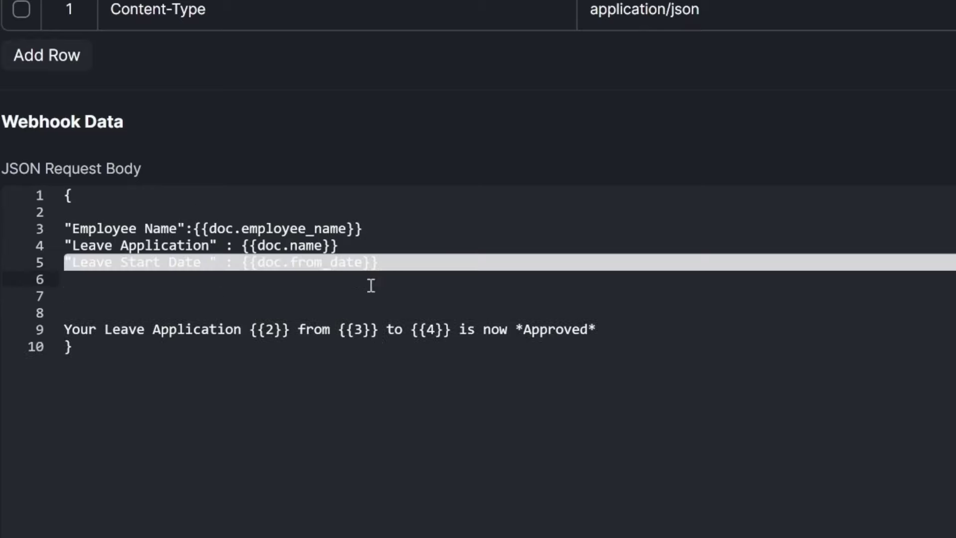
key(ctrl+c)
key(Down)
key(ctrl+v)
key(Up)
key(Up)
key(Delete)
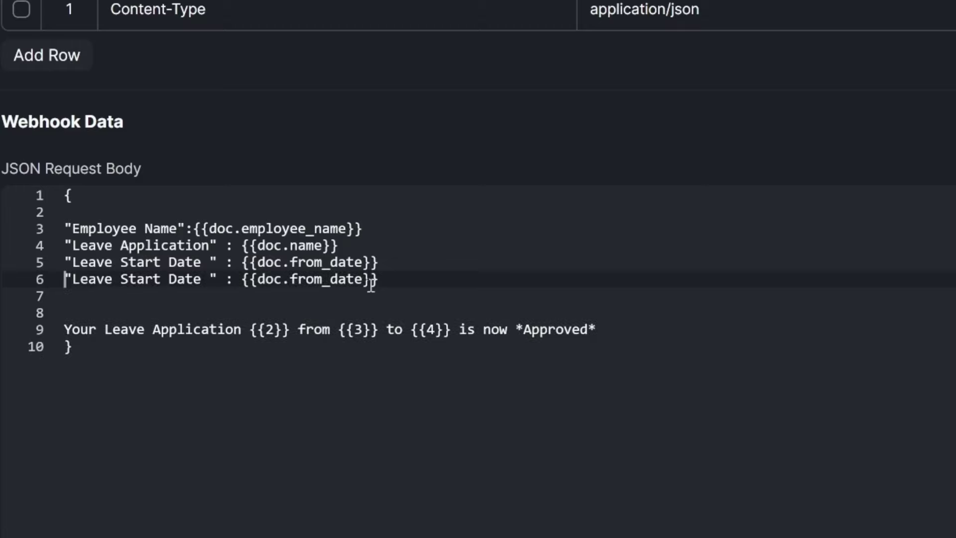
key(Right)
key(Right)
key(Right)
key(Right)
key(Right)
key(Right)
key(Right)
key(ctrl+shift+Right)
text(End Date)
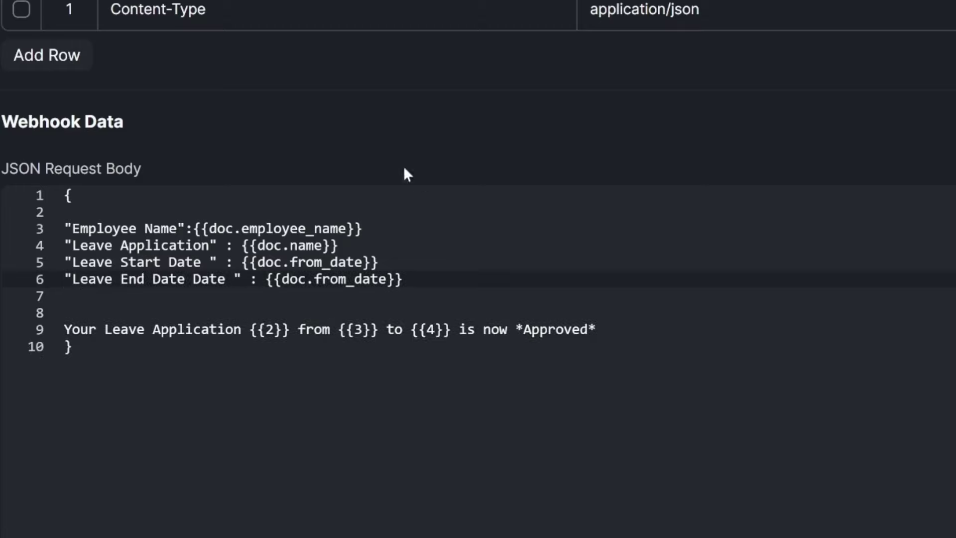
Wrap the employee name, leave application, start date and end date values in quotes
click(195, 227)
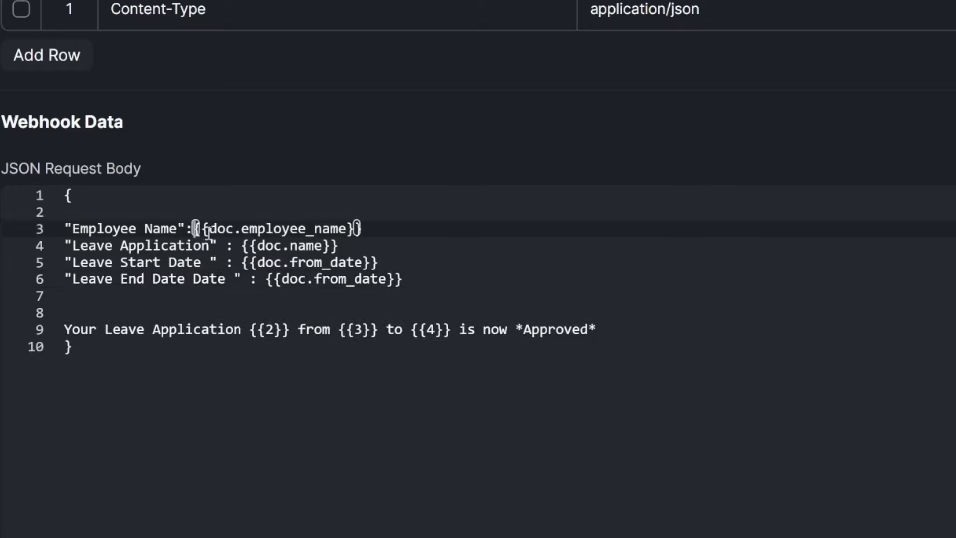
text(")
key(End)
text(")
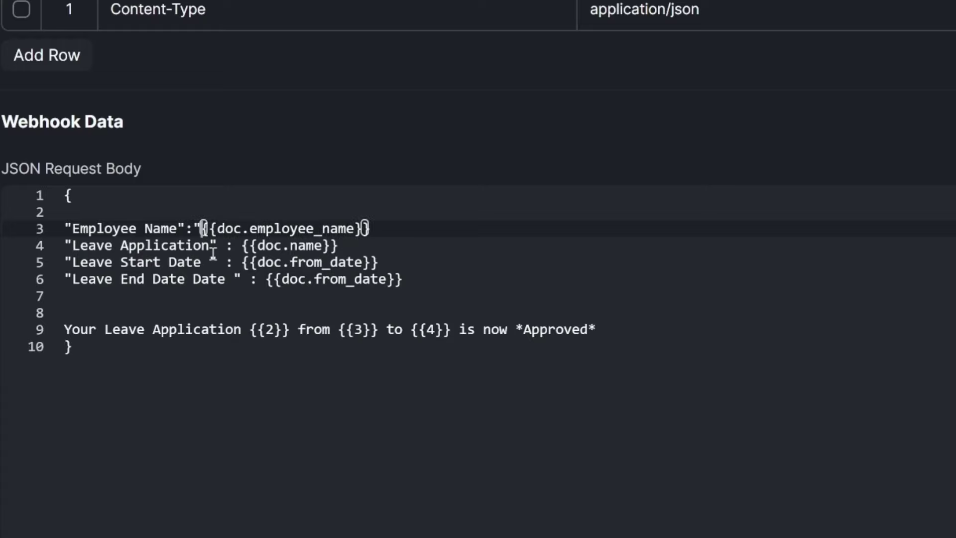
click(242, 245)
text(")
click(243, 262)
text(")
click(267, 279)
Fix the Leave End Date line so it uses doc.to_date
key(Delete)
key(Delete)
key(Delete)
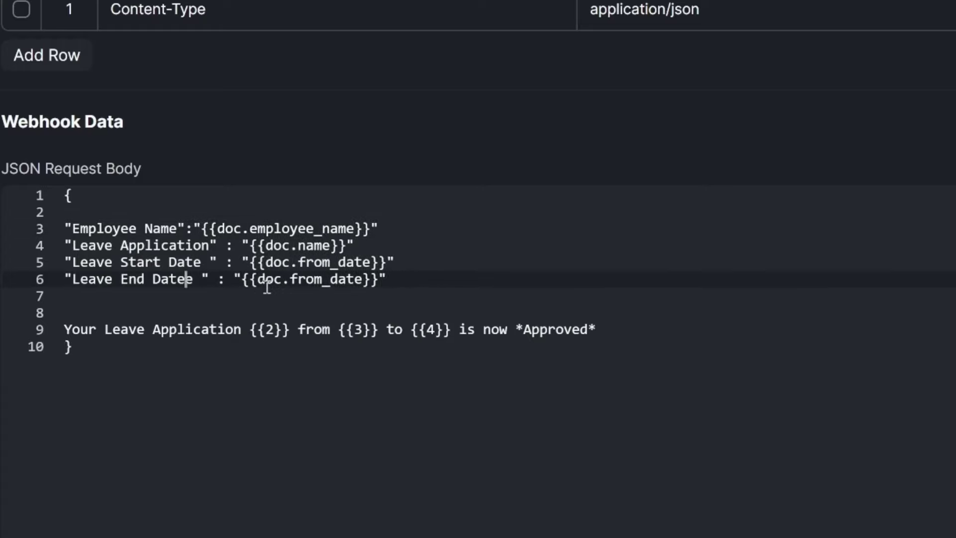
key(Delete)
key(Right)
key(Right)
key(Right)
key(Right)
key(Right)
key(Right)
key(Right)
key(Right)
key(Right)
key(Right)
key(Right)
key(Right)
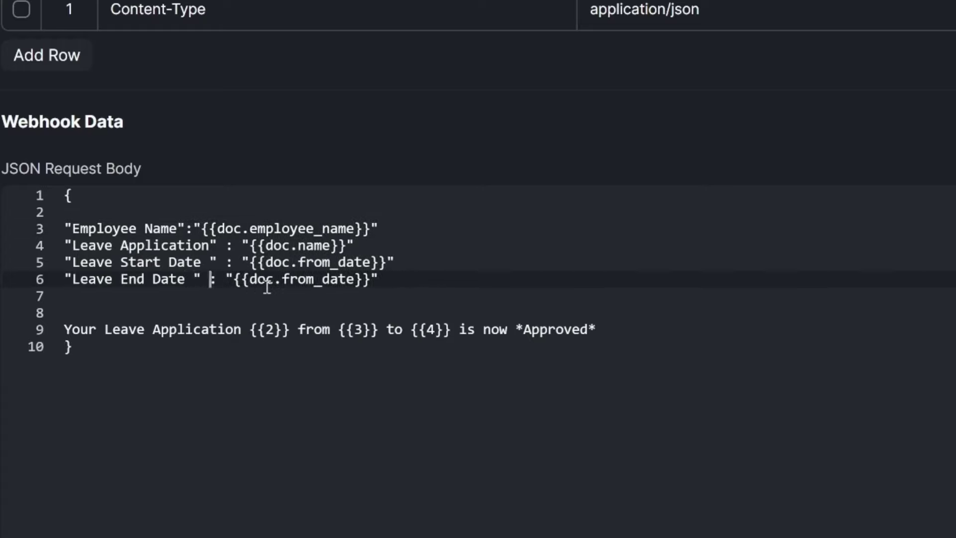
key(Left)
key(ctrl+shift+Right)
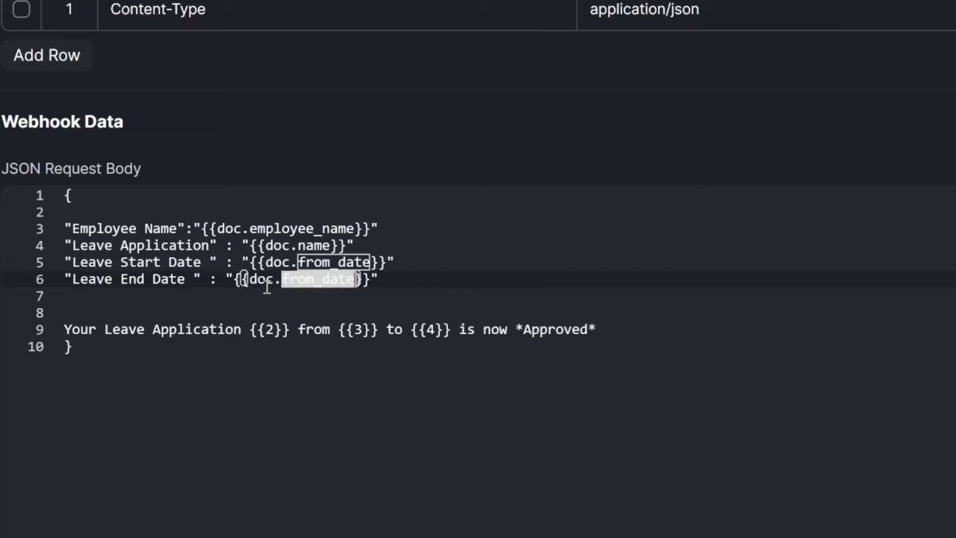
text(to_date)
key(End)
Delete the old approval sentence and add commas after the first three entries
key(Return)
drag(617, 346, 22, 327)
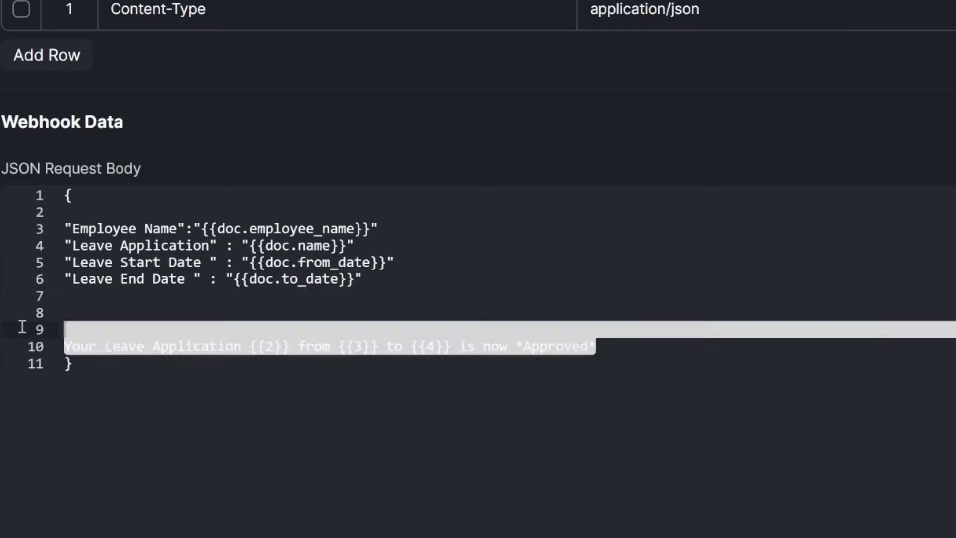
key(BackSpace)
key(BackSpace)
key(BackSpace)
key(BackSpace)
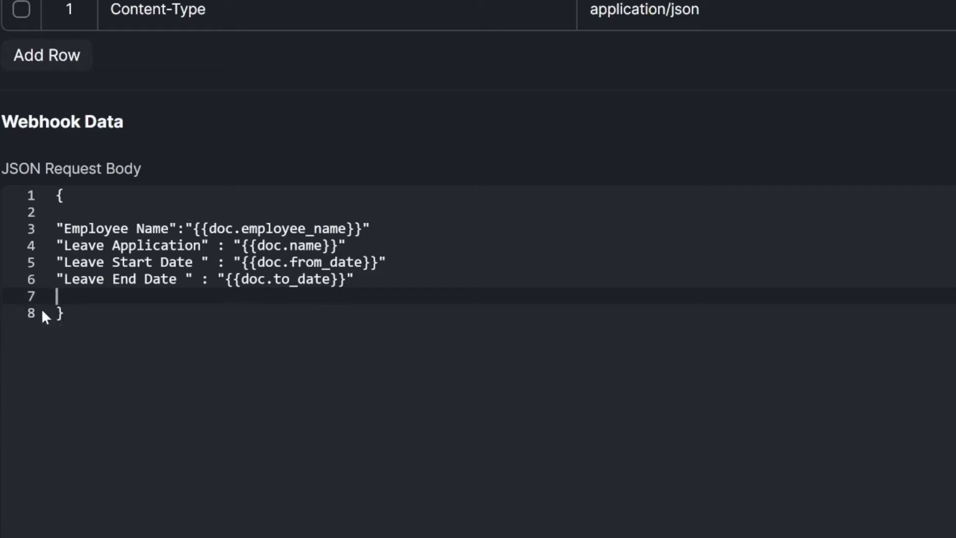
scroll(41, 309, up, 2)
click(374, 308)
text(,)
click(377, 326)
text(,)
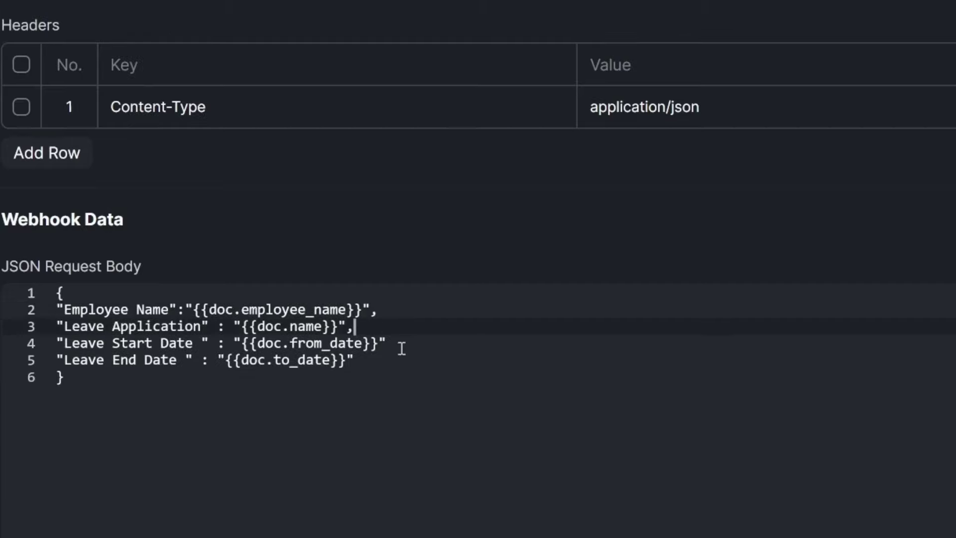
click(401, 343)
text(,)
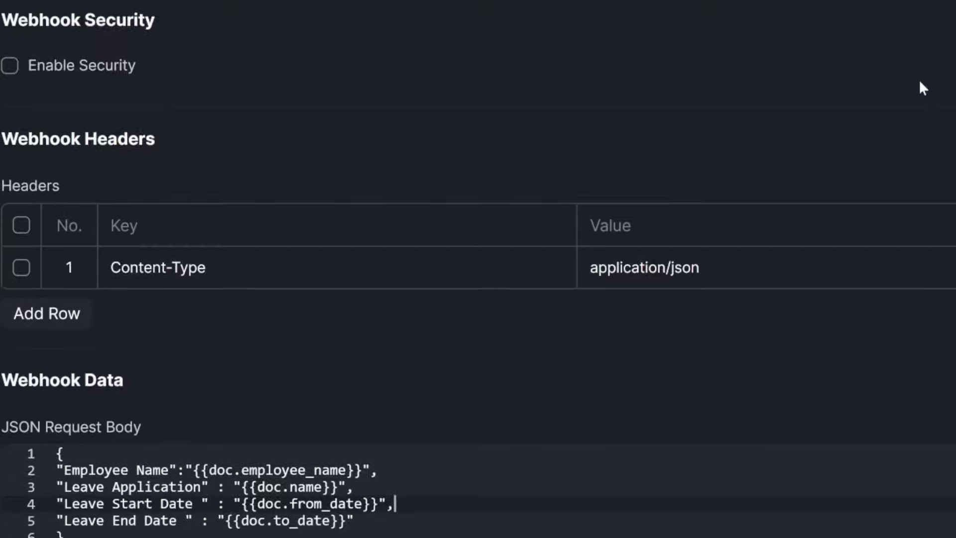
scroll(919, 79, up, 10)
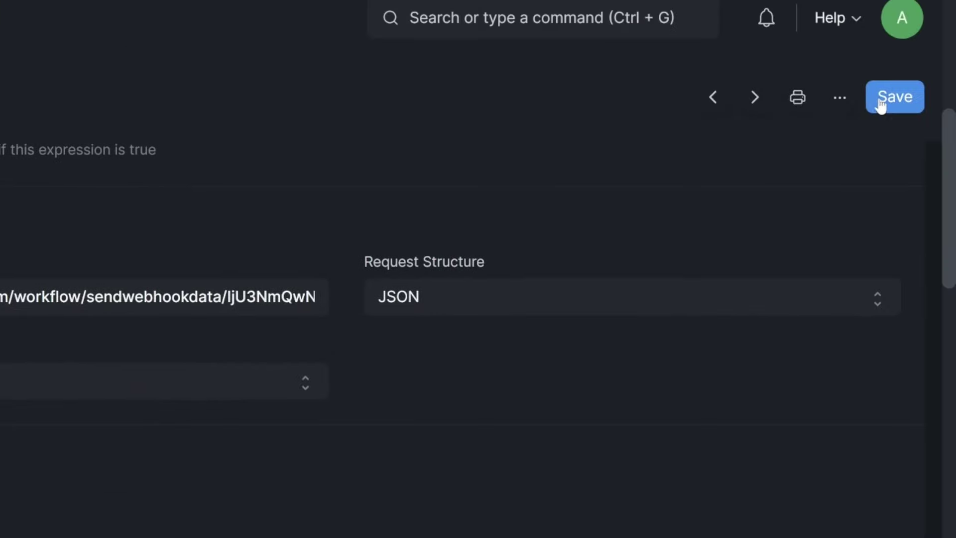
Save the updated webhook and return to the leave application, dismissing the email account notice
click(884, 99)
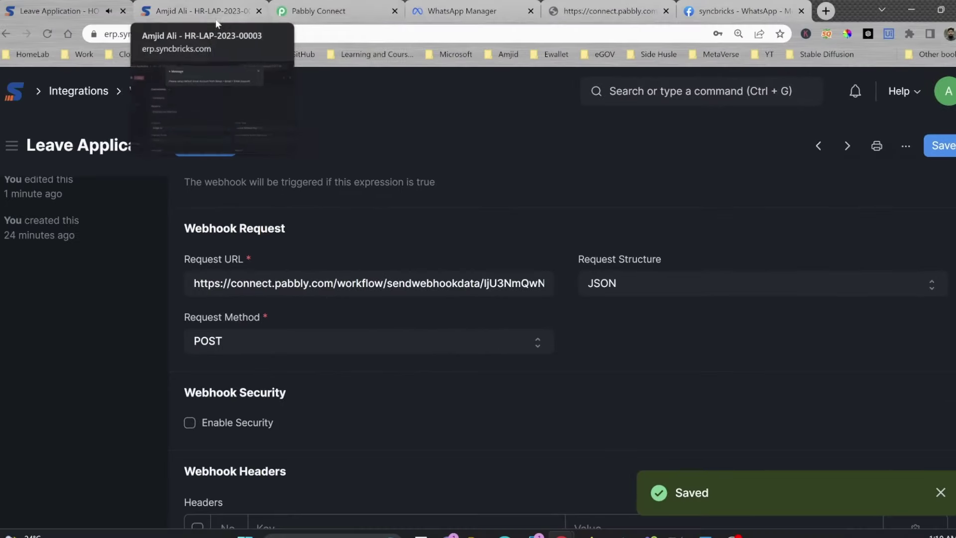
click(214, 11)
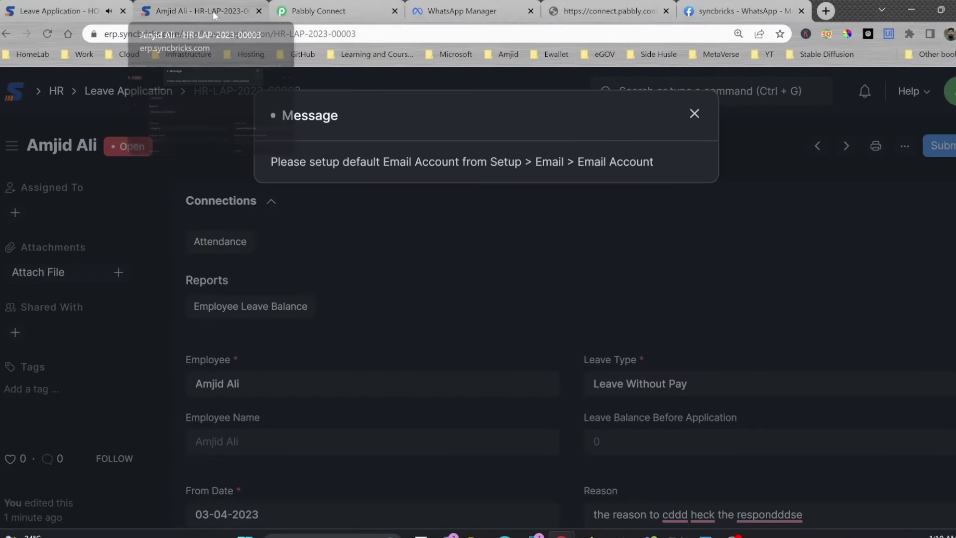
click(694, 114)
Append 'ddd' to the leave Reason and save the application so the webhook reaches Pabbly Connect
scroll(722, 369, down, 4)
click(703, 322)
text(dd)
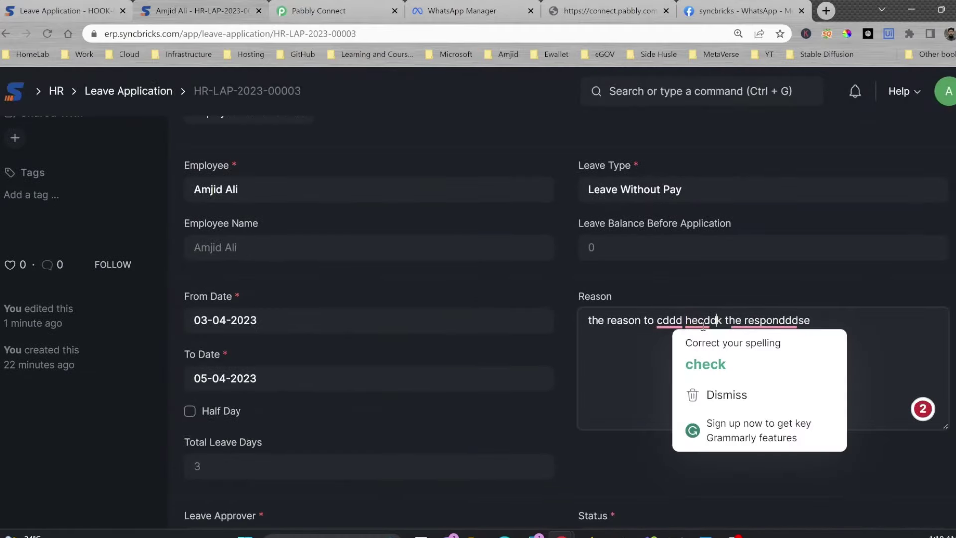
text(d)
scroll(899, 181, up, 4)
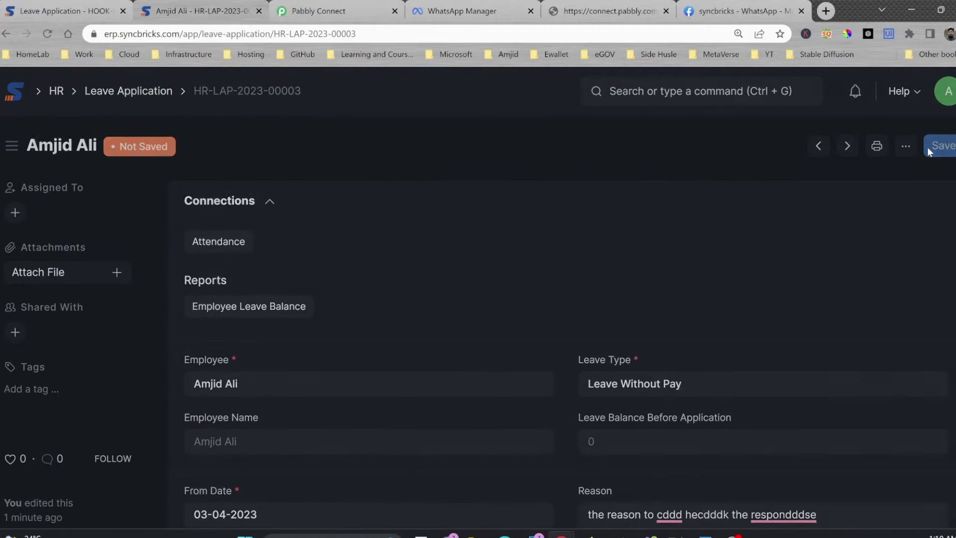
click(927, 148)
click(343, 12)
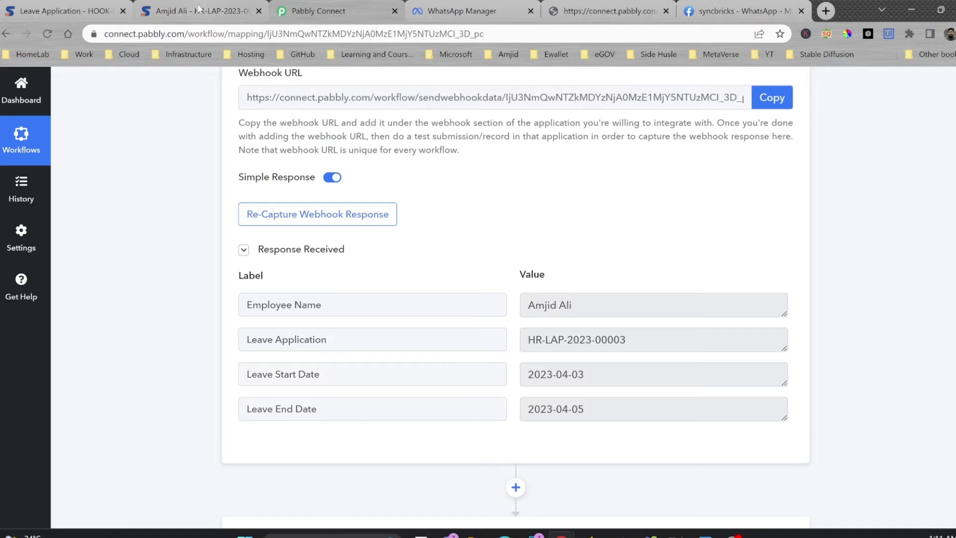
Compare the leave application record with the webhook settings, then go back to Pabbly Connect
click(200, 11)
click(98, 10)
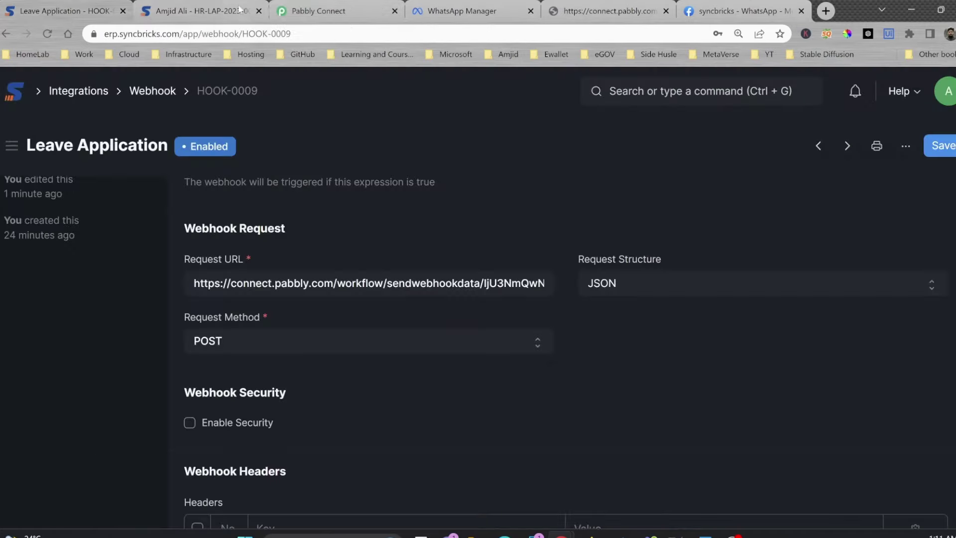
click(241, 10)
click(76, 7)
scroll(282, 352, down, 5)
scroll(283, 354, down, 3)
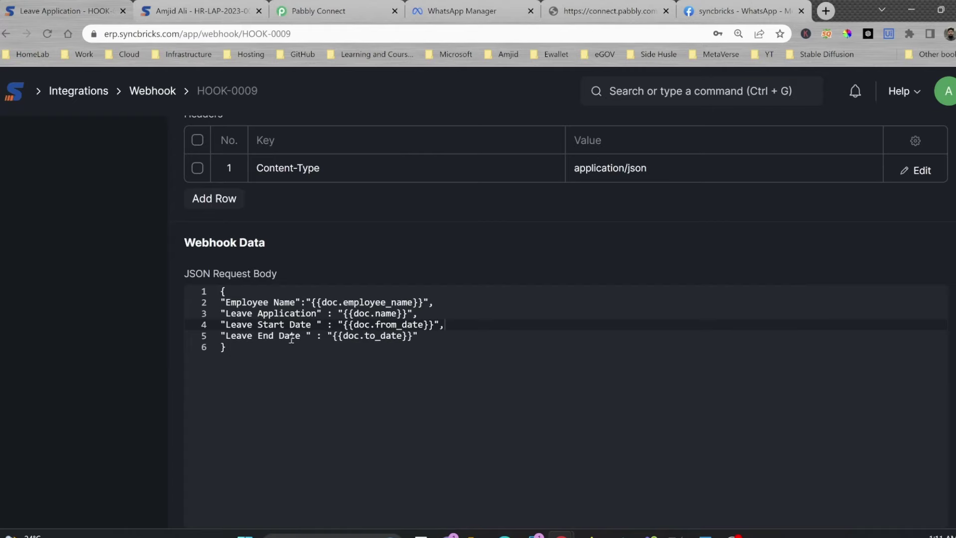
click(195, 12)
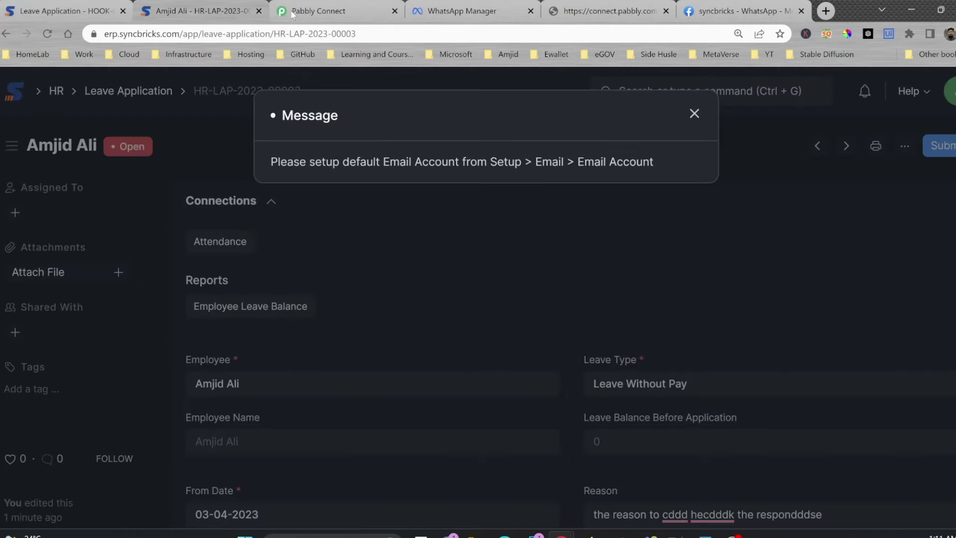
click(293, 11)
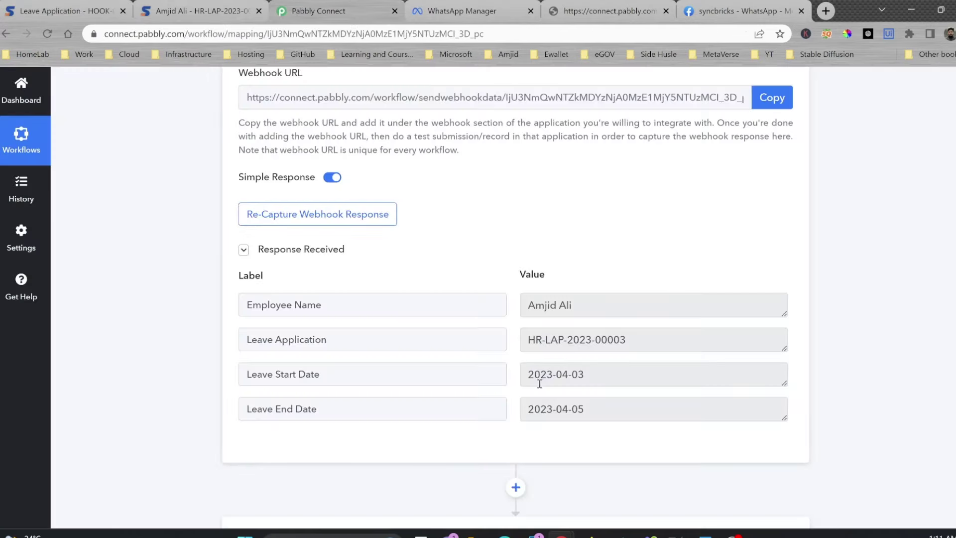
Review the captured leave fields and the WhatsApp step's Recipient Mobile Number field
scroll(468, 329, down, 6)
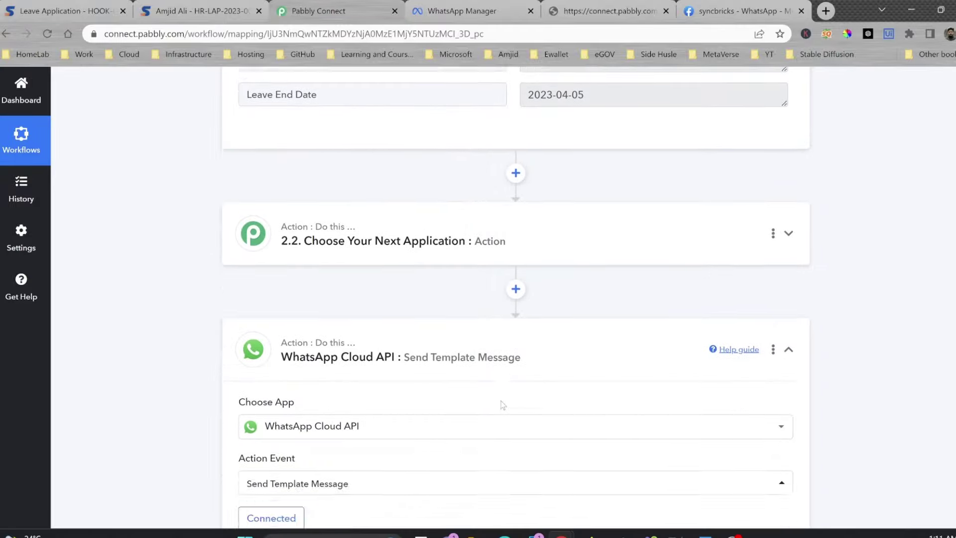
scroll(498, 413, down, 3)
scroll(309, 388, down, 2)
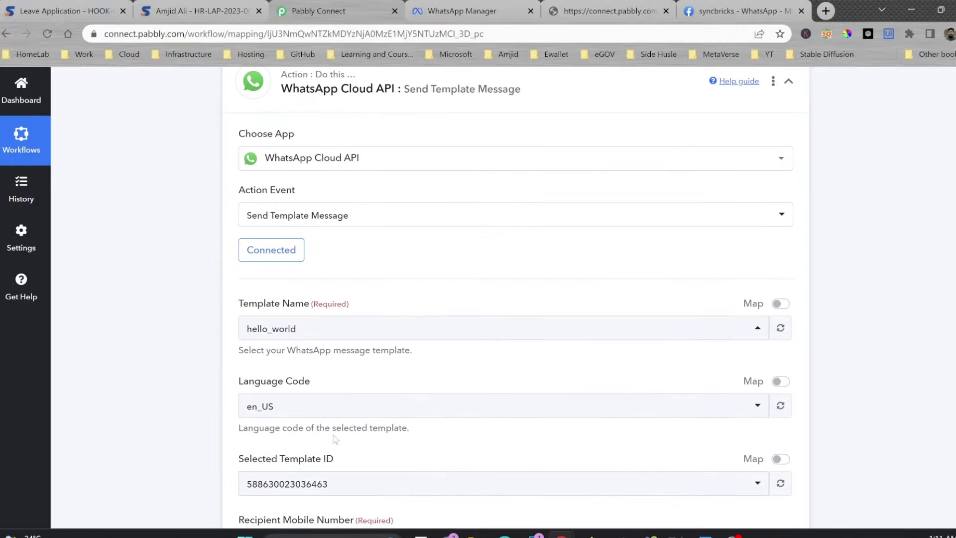
scroll(307, 420, down, 3)
click(323, 422)
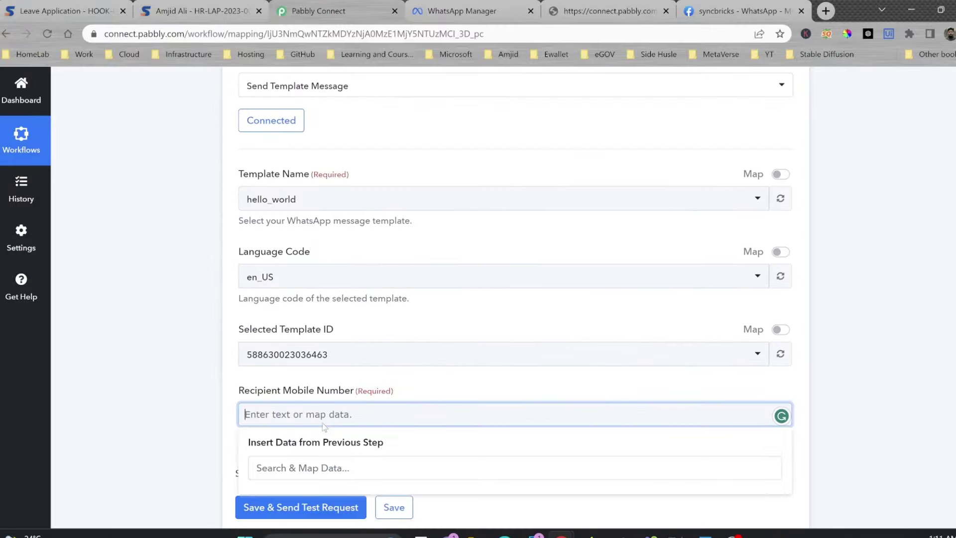
scroll(405, 256, up, 6)
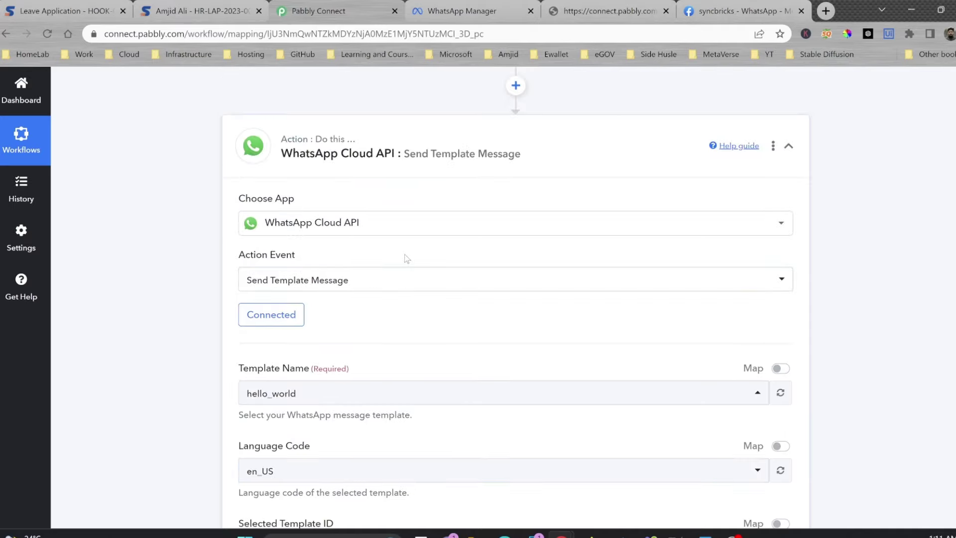
click(187, 4)
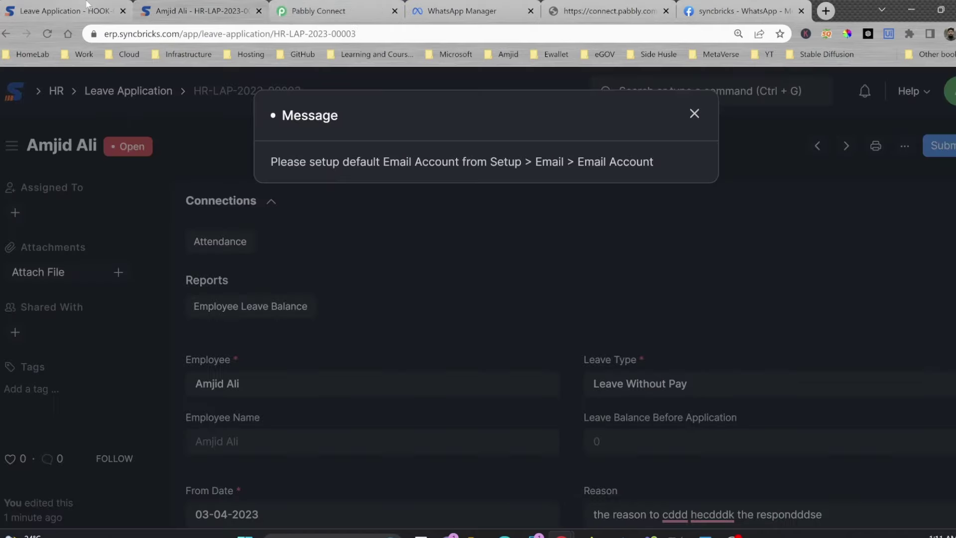
Add a new "Mobile Number of Employee" : "000" line below Leave End Date
click(90, 8)
click(433, 339)
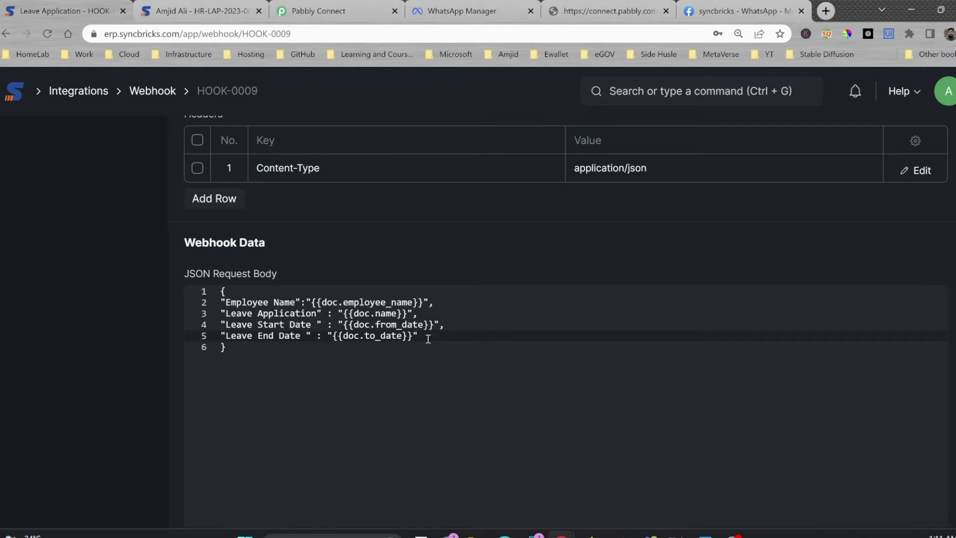
key(Return)
text(")
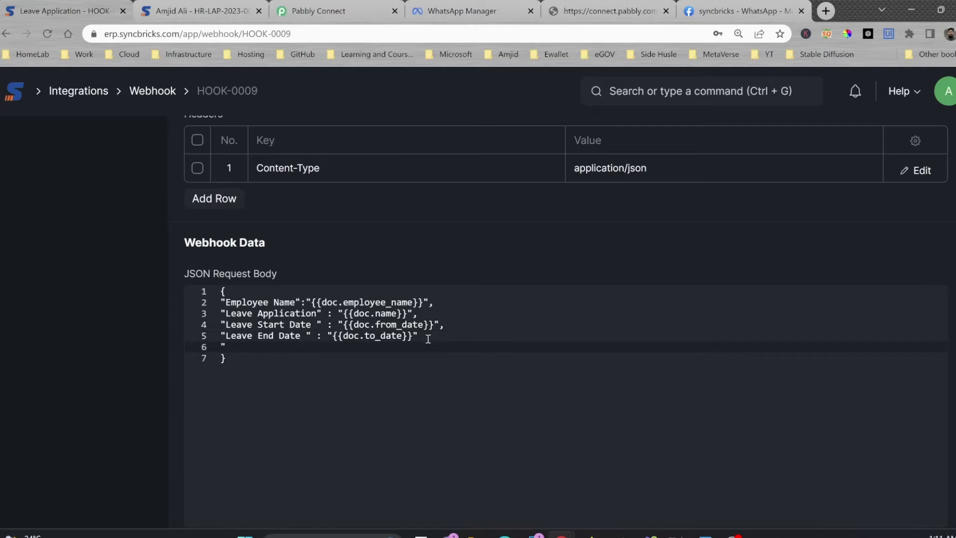
text(Mobile Number of E)
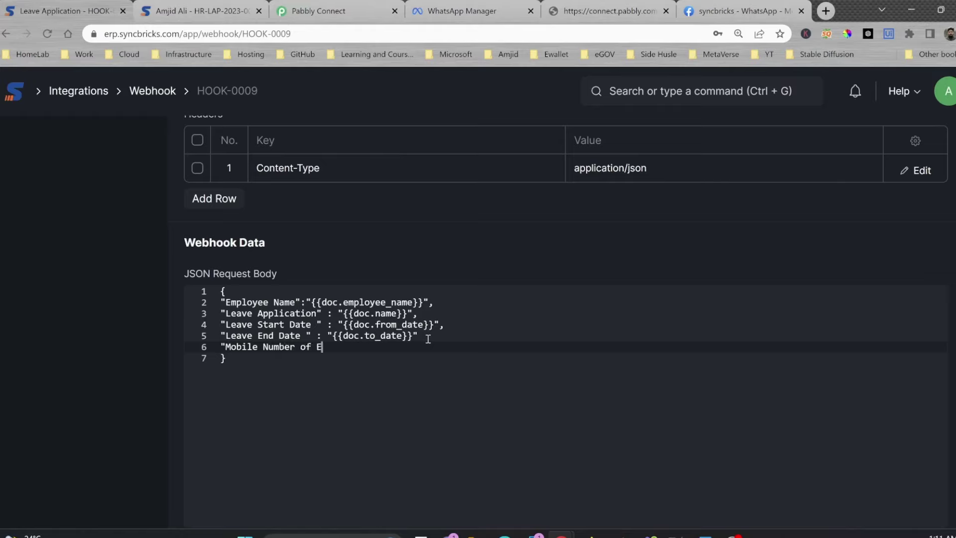
text(mployee)
text(sdf)
key(BackSpace)
key(BackSpace)
key(BackSpace)
text(000)
Add the missing comma to line 5 and save webhook HOOK-0009
key(Up)
key(Right)
key(Right)
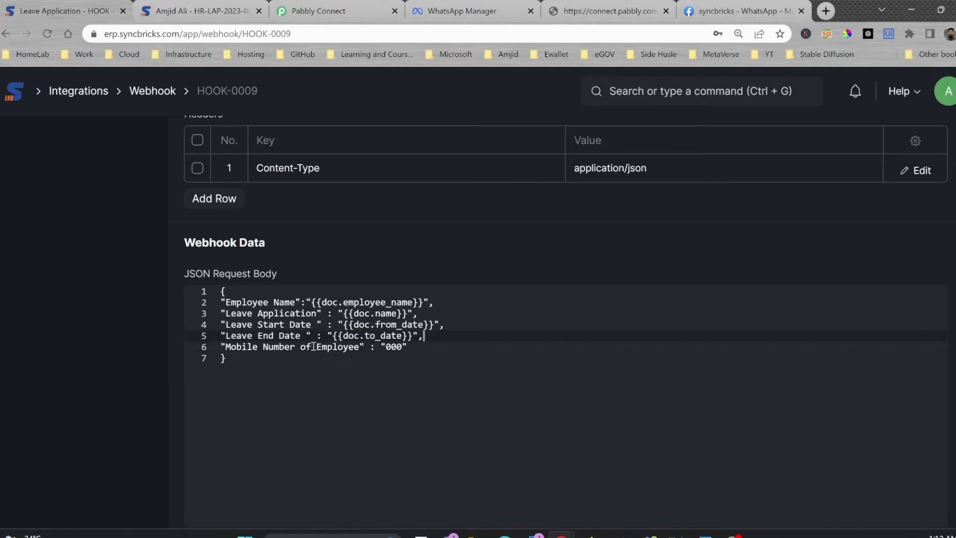
scroll(638, 259, up, 1)
scroll(639, 259, up, 2)
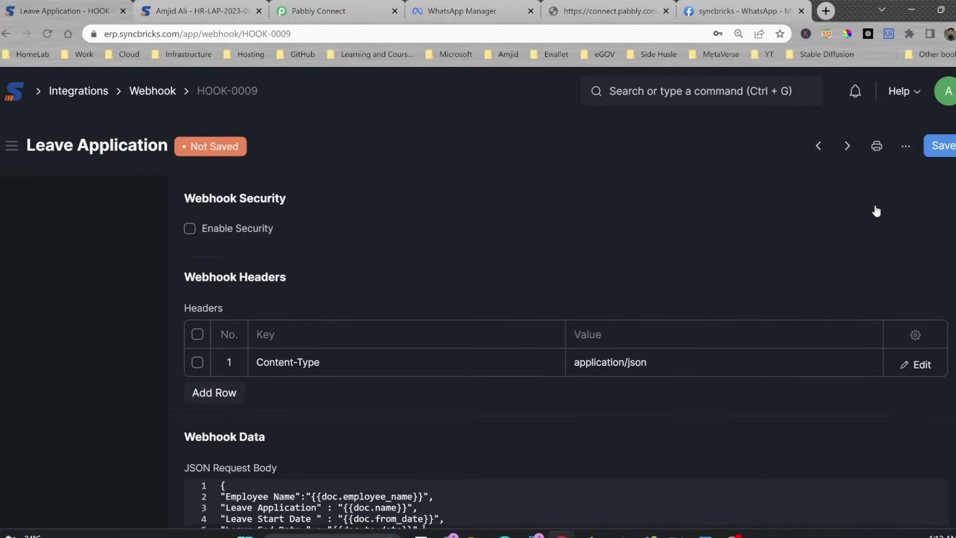
click(932, 146)
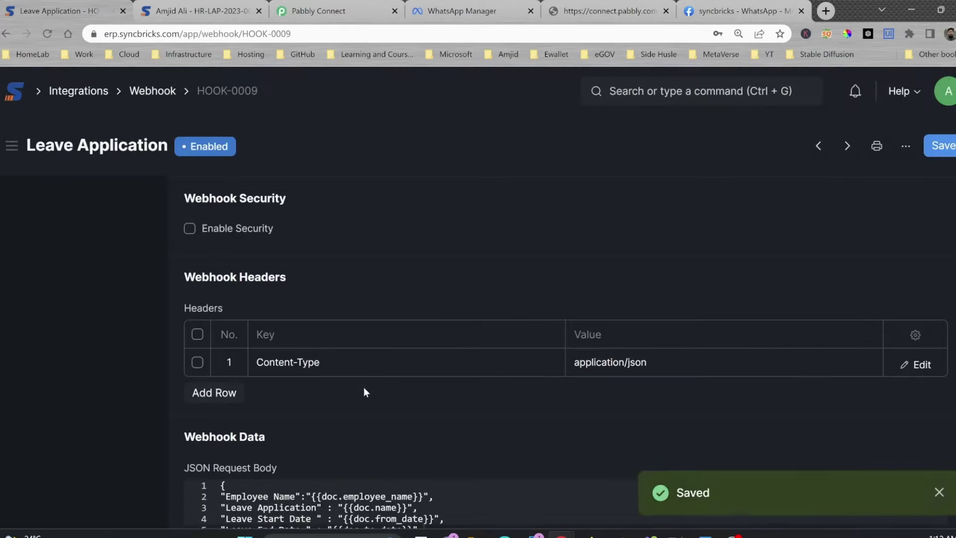
scroll(308, 234, down, 3)
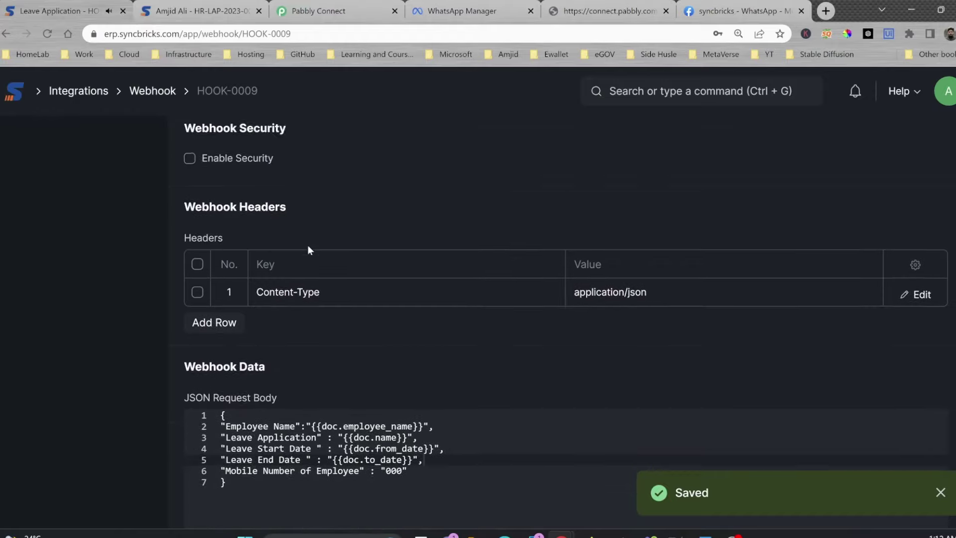
scroll(309, 249, up, 1)
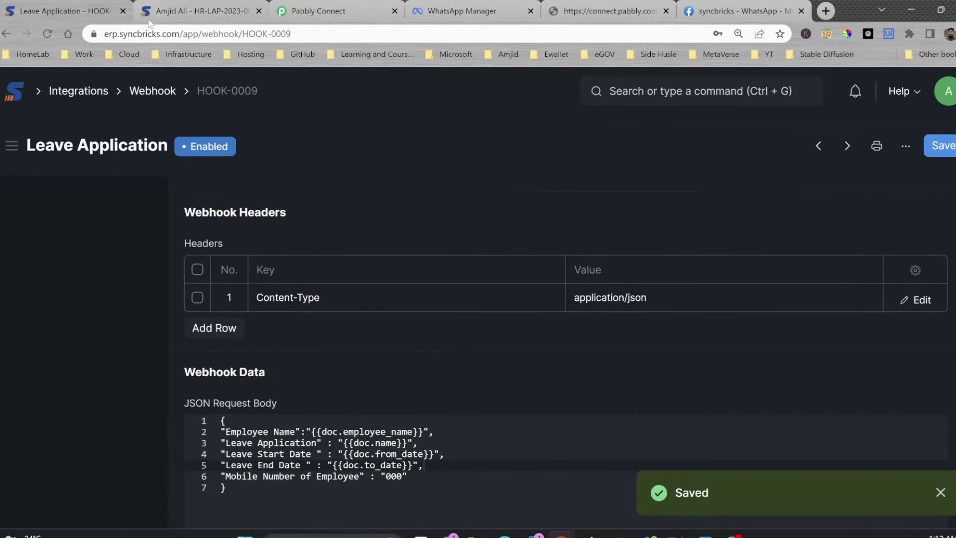
Start a fresh Re-Capture Webhook Response in Pabbly Connect and confirm it
click(295, 15)
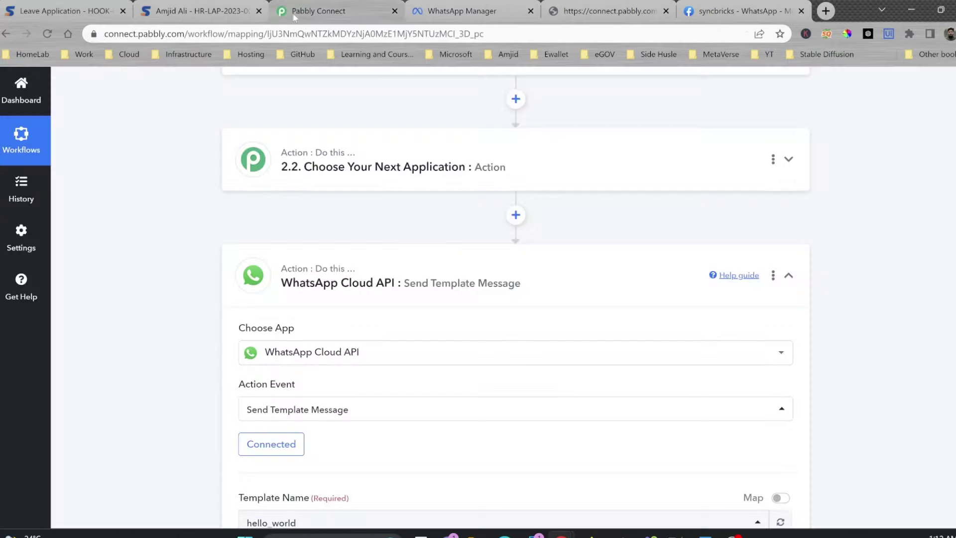
scroll(394, 243, up, 10)
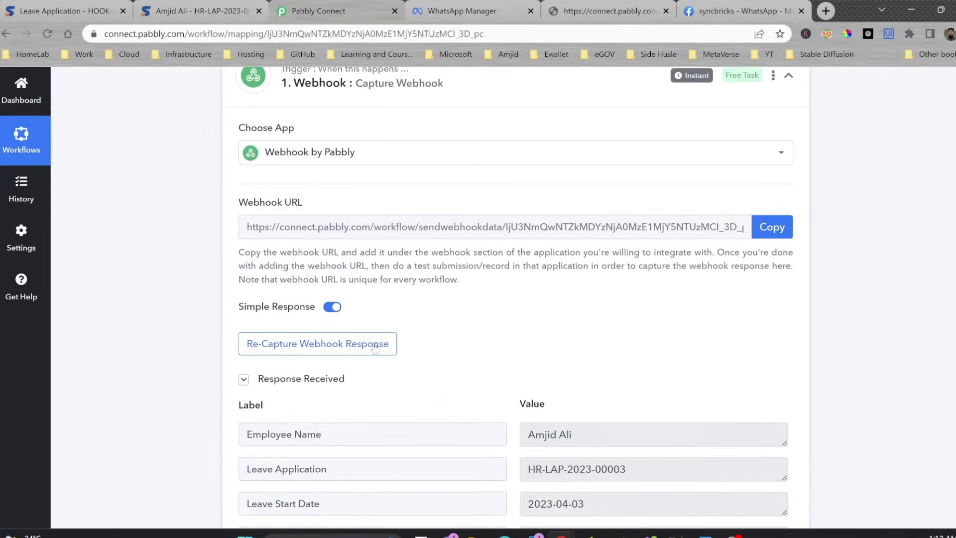
click(316, 352)
click(447, 375)
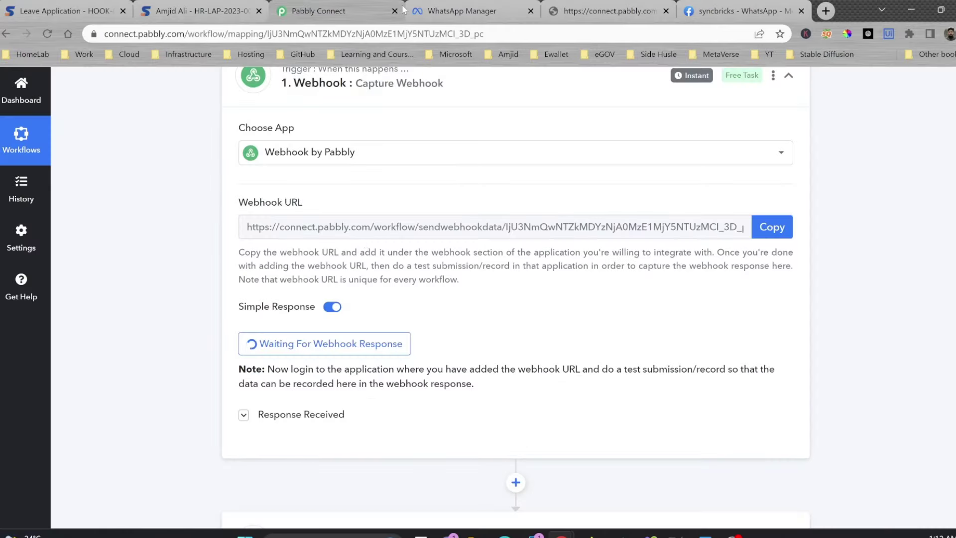
Append 'ddd' to the leave application's Reason and save it to resend the webhook
key(ctrl+shift+Tab)
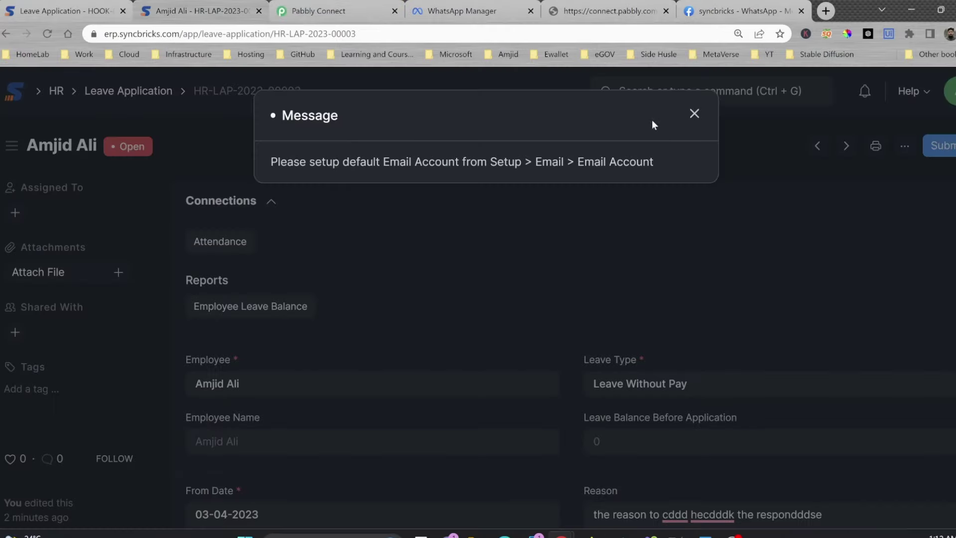
click(695, 114)
scroll(680, 319, down, 4)
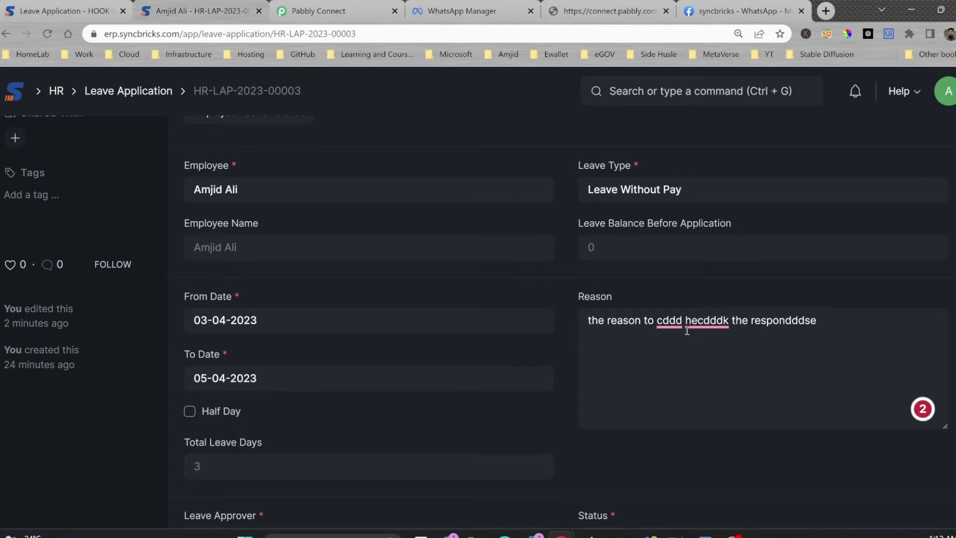
click(687, 331)
text(ddd)
scroll(838, 222, up, 4)
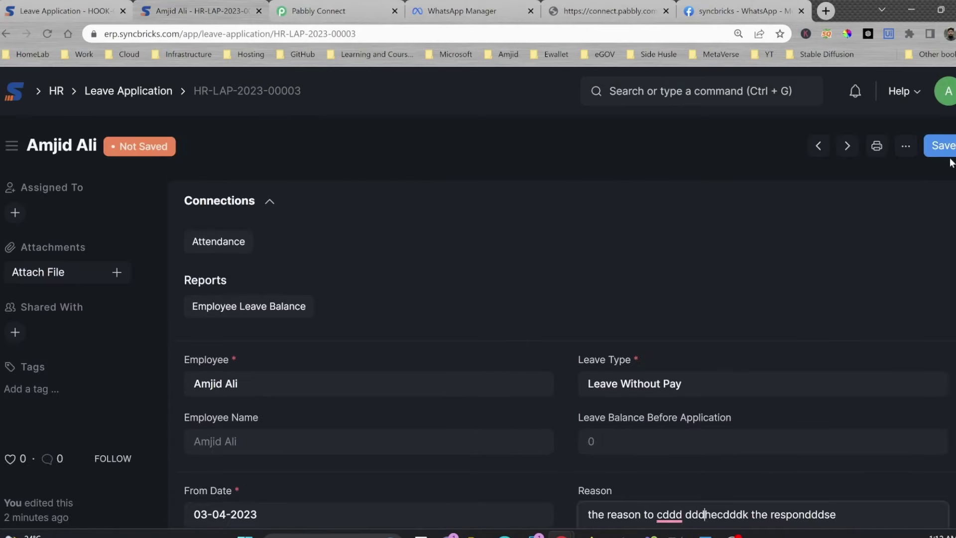
click(949, 150)
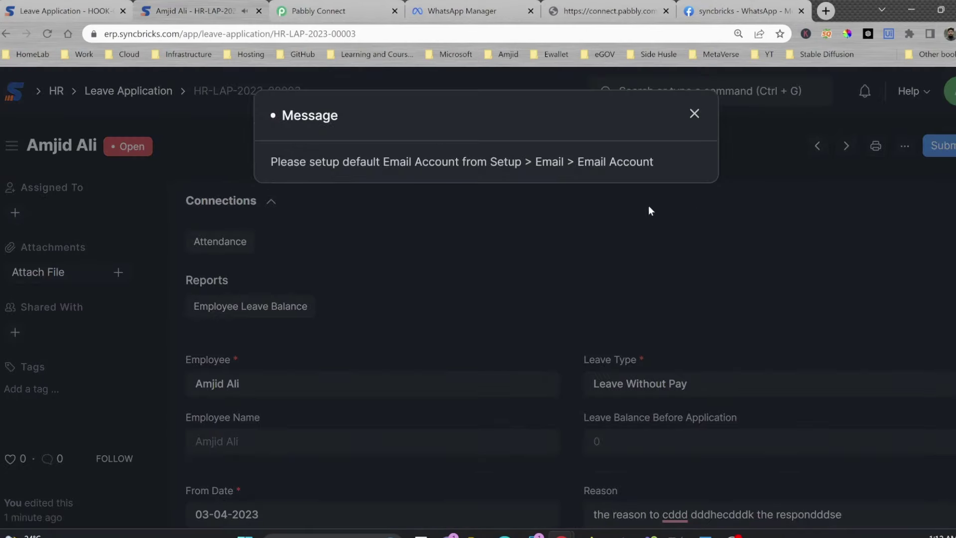
Verify the recaptured response shows Mobile Number Of Employee as 000
click(695, 114)
click(300, 11)
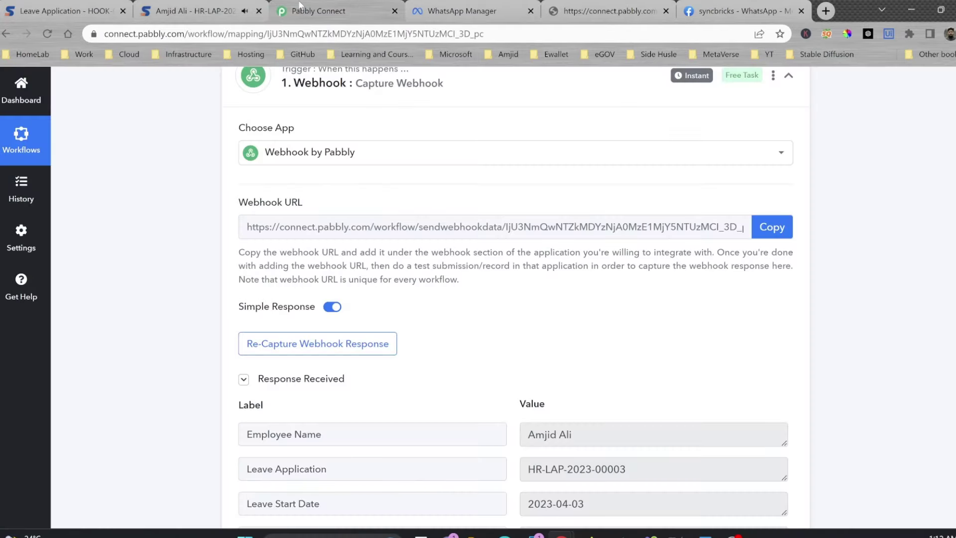
scroll(382, 234, down, 1)
scroll(382, 234, down, 3)
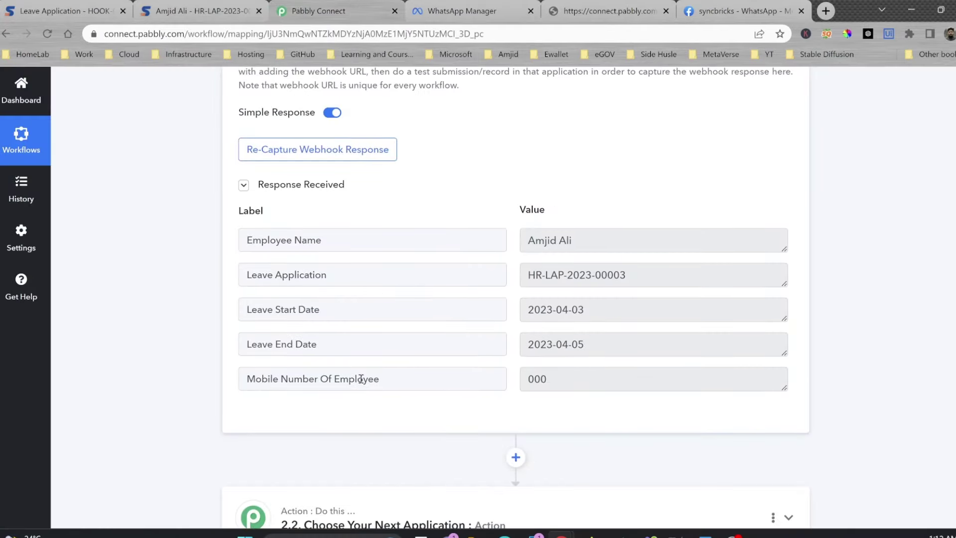
click(529, 376)
double_click(528, 377)
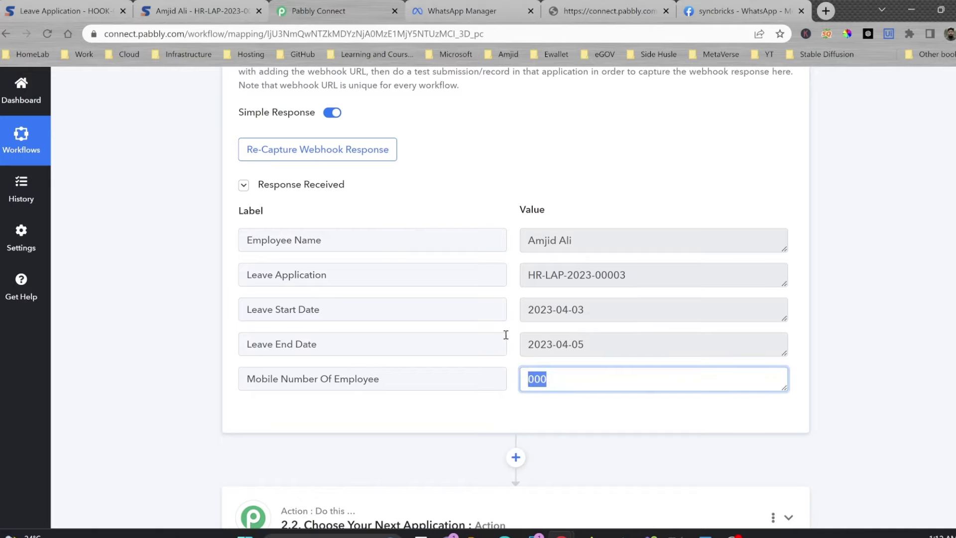
click(38, 8)
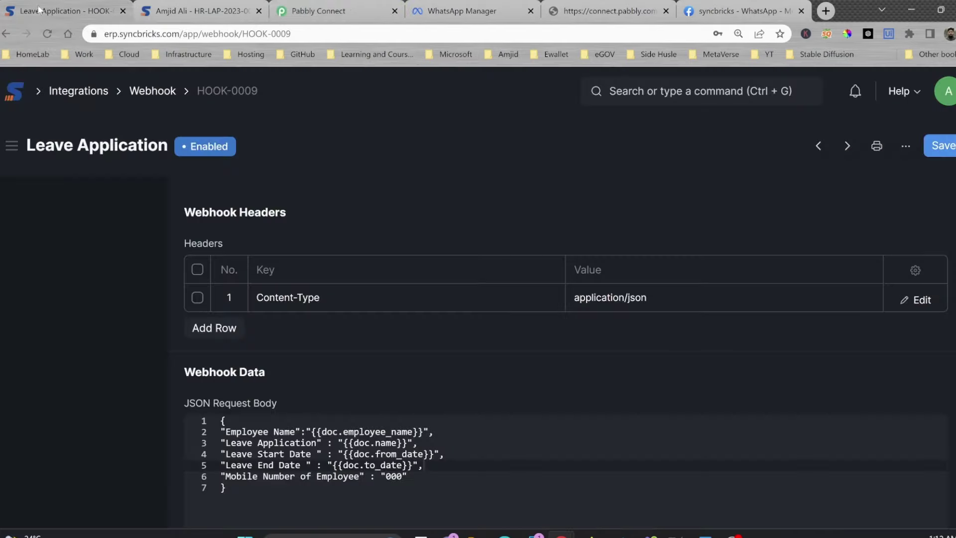
Replace the 000 placeholder on line 6 with opening {{ braces
double_click(391, 476)
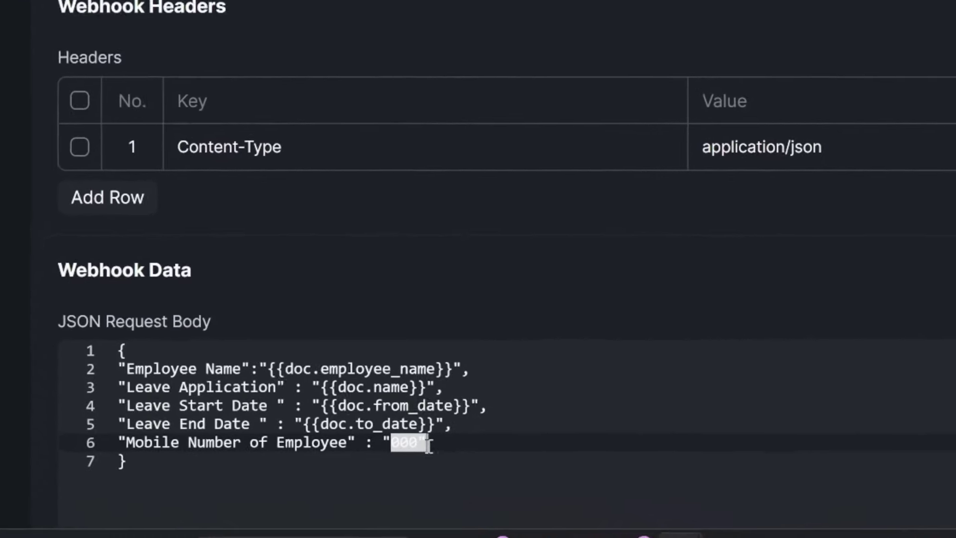
text({{)
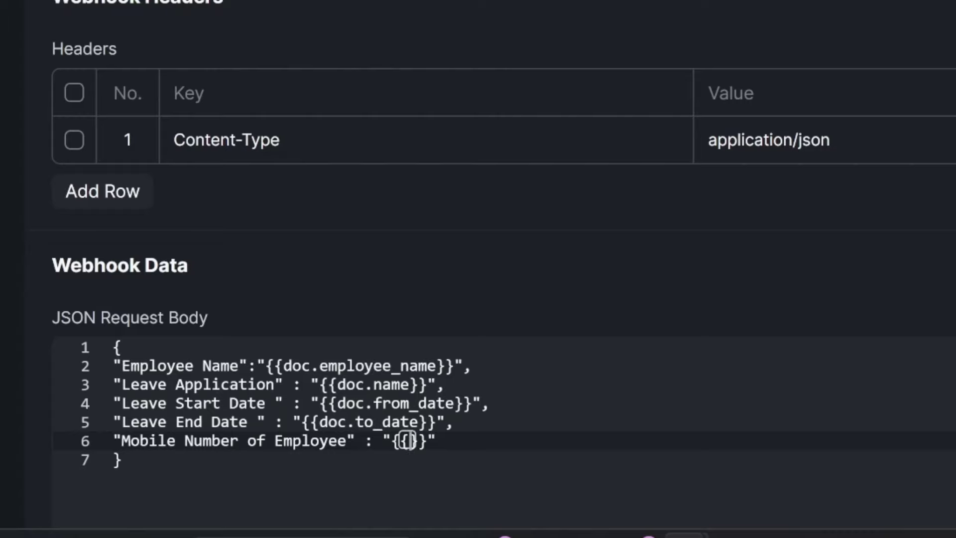
scroll(123, 273, up, 10)
scroll(201, 9, up, 8)
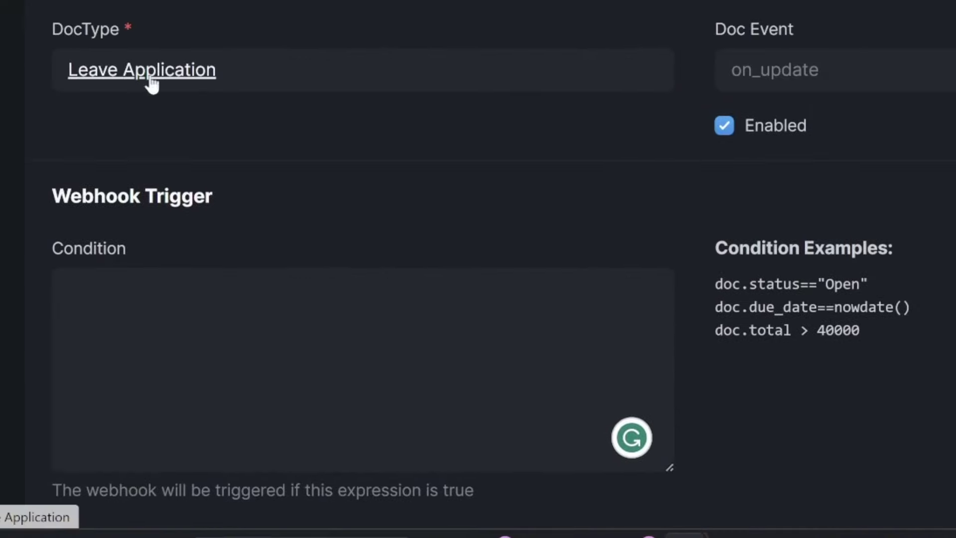
scroll(294, 125, down, 15)
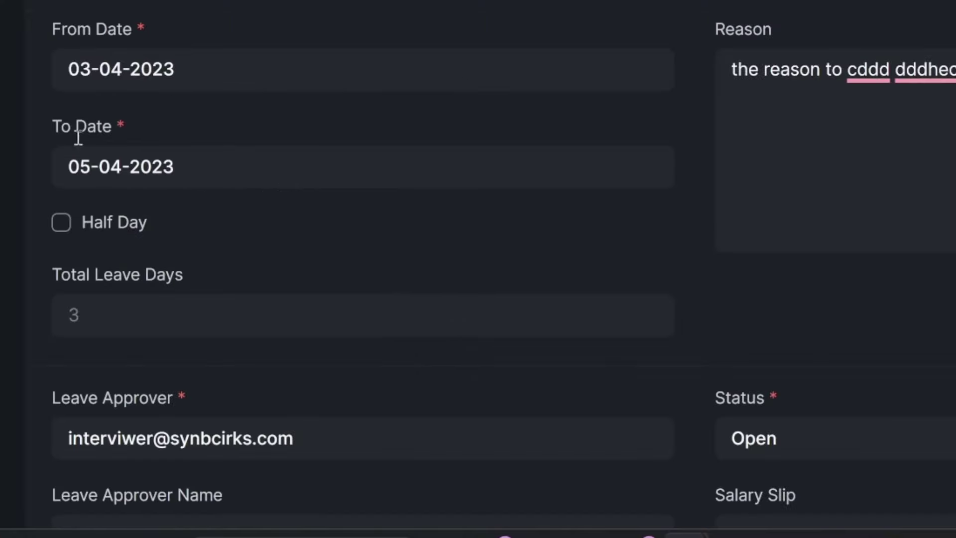
scroll(311, 239, down, 5)
scroll(323, 241, up, 6)
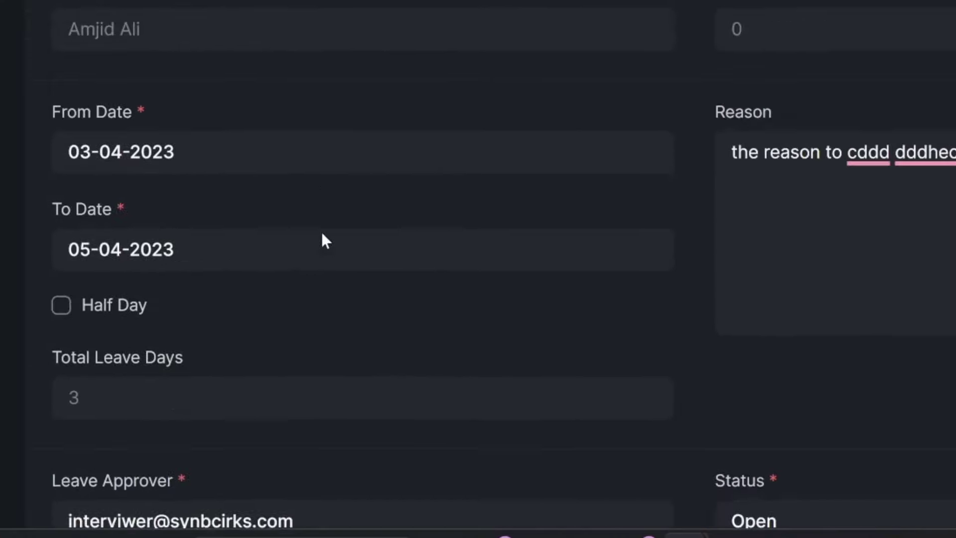
scroll(128, 75, up, 5)
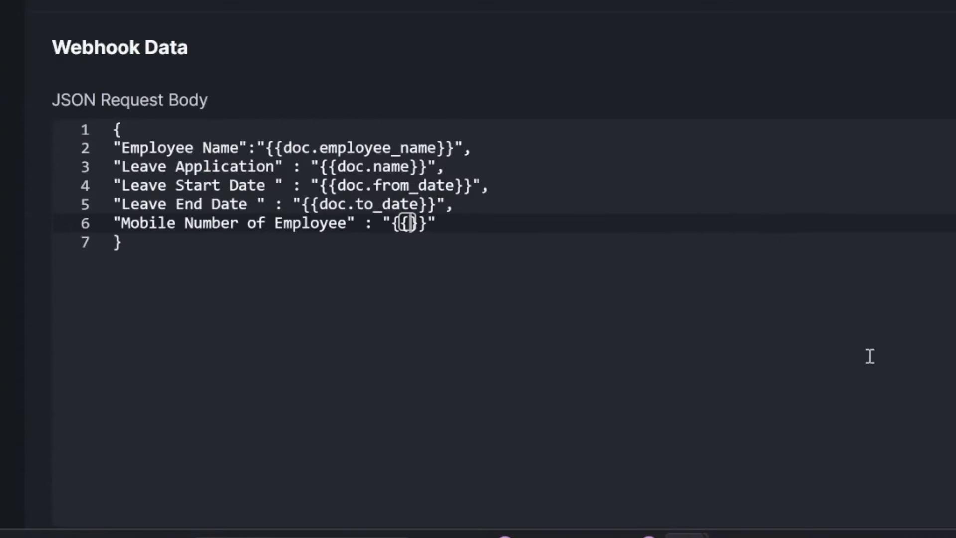
Type frappe.get_doc('Employee', doc.employee).cell_number as the mobile number value
text(frappe.get)
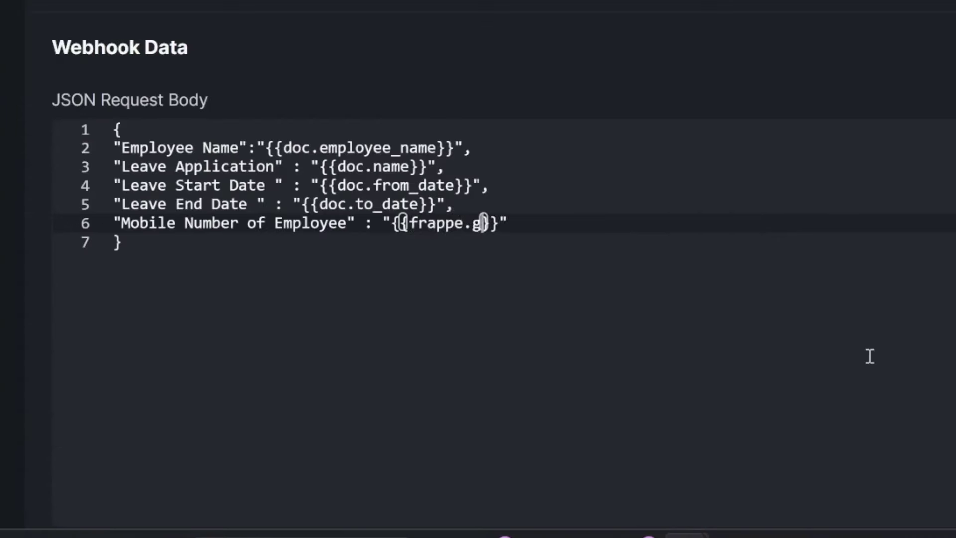
text(_doc)
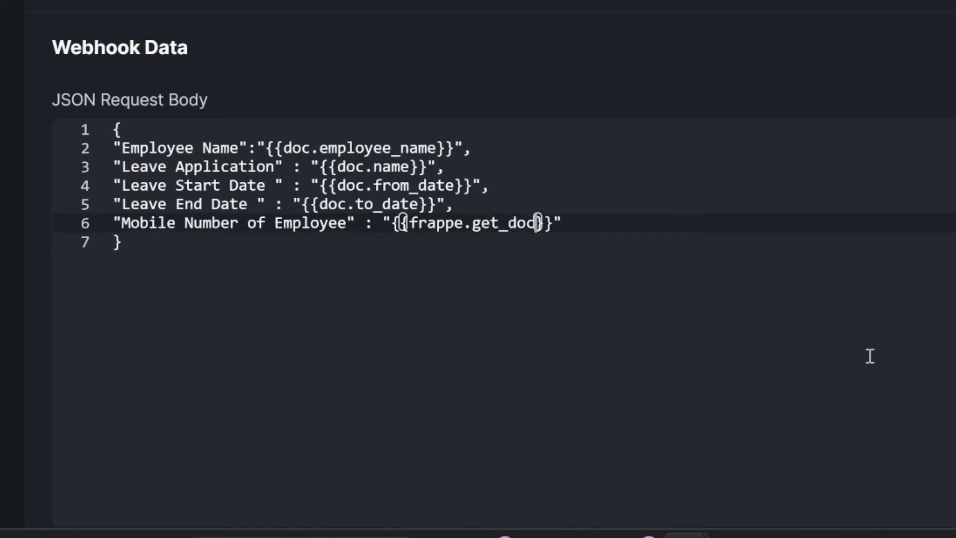
text((')
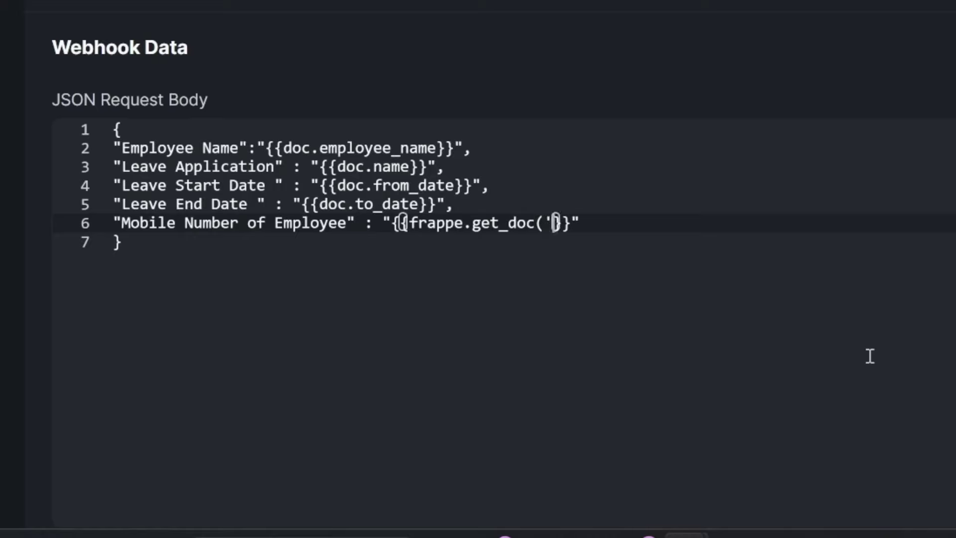
text(Employee)
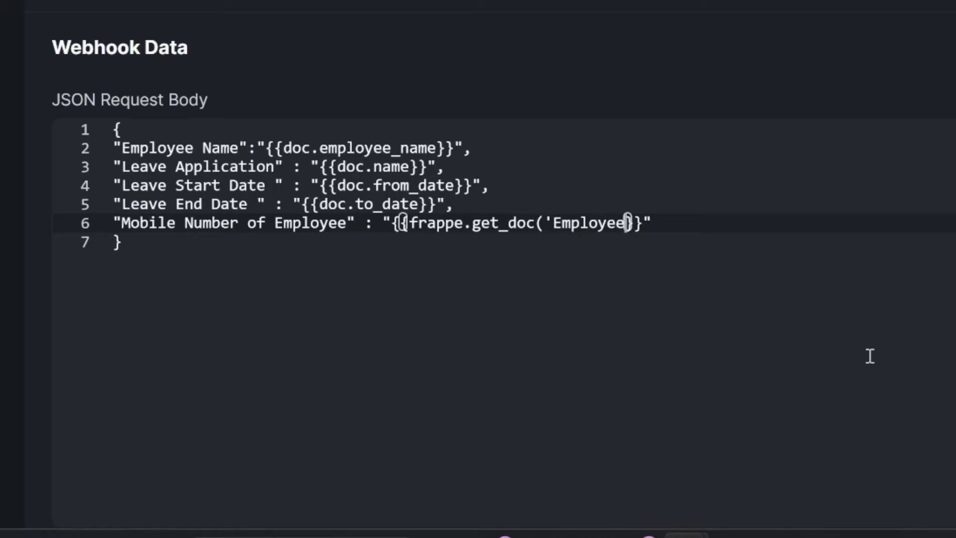
text(',)
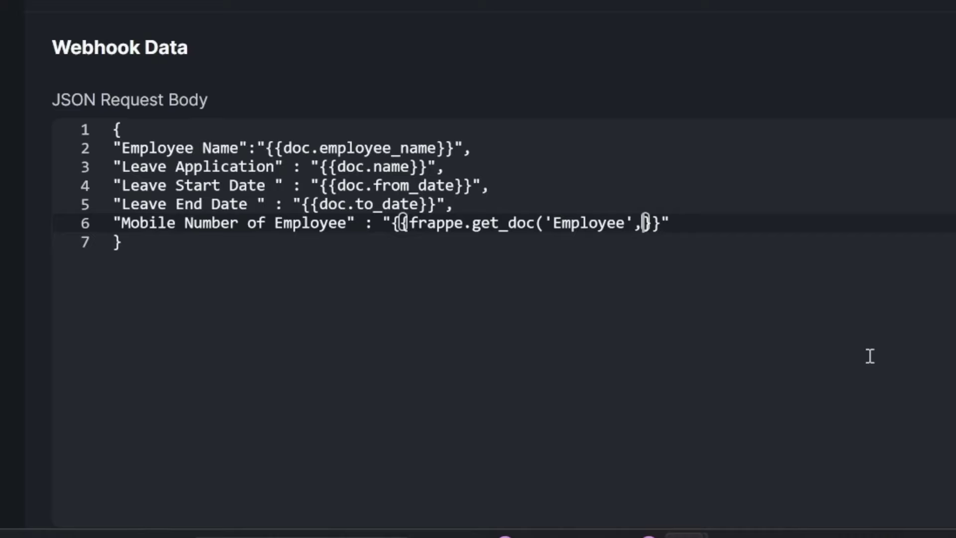
text(d)
key(BackSpace)
text(doc.)
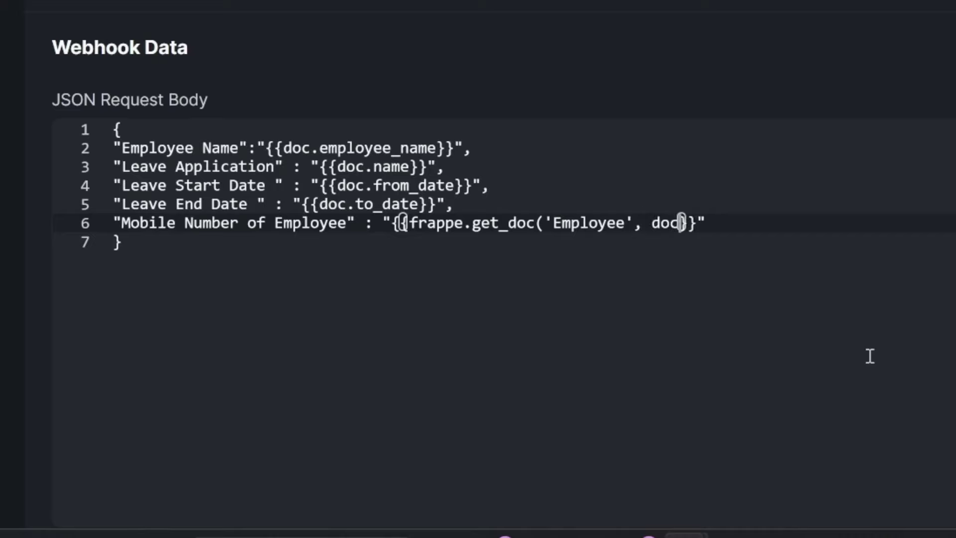
text(employee)
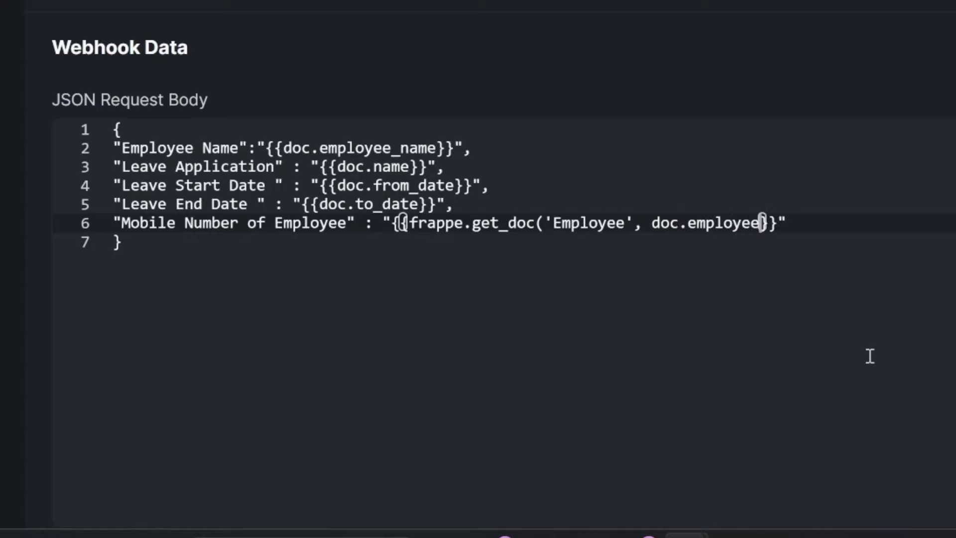
text())
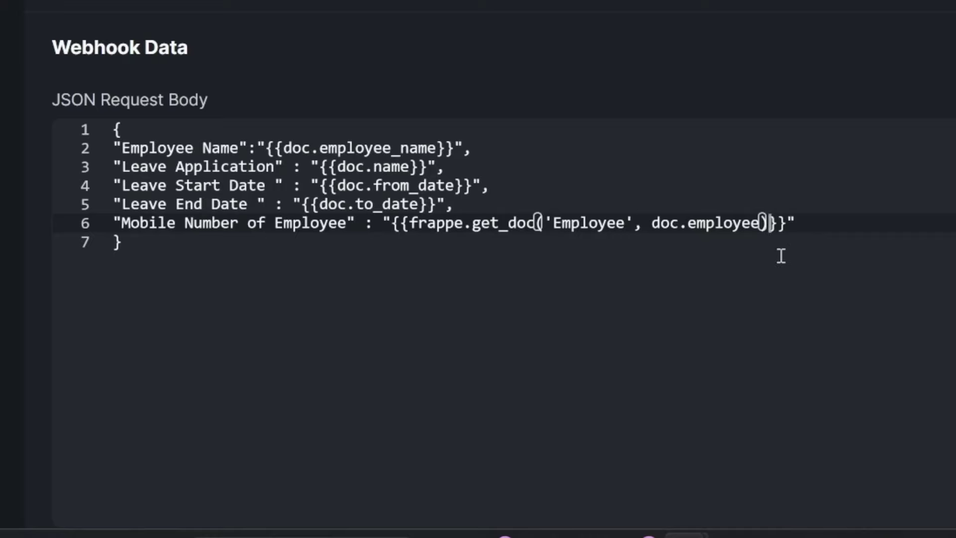
text(.ceel)
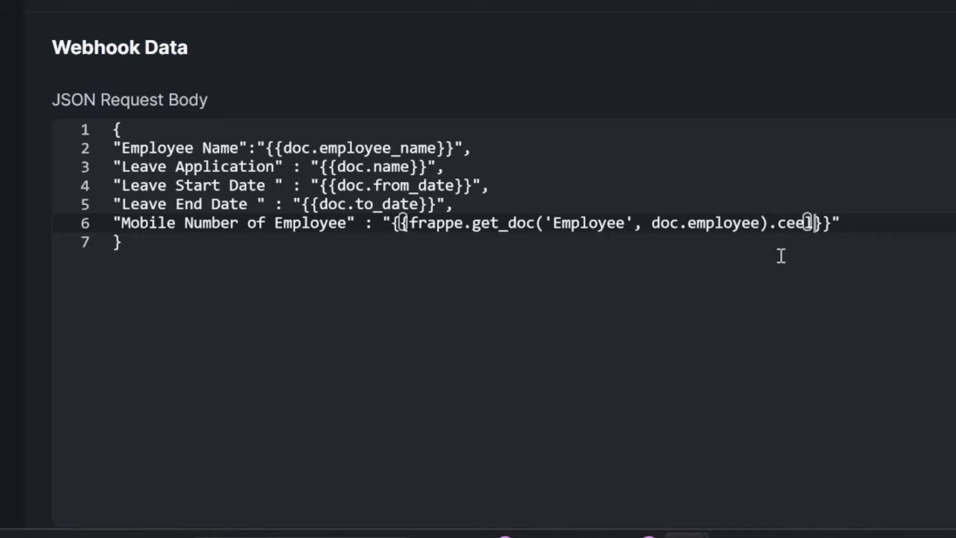
key(BackSpace)
key(BackSpace)
text(ll_)
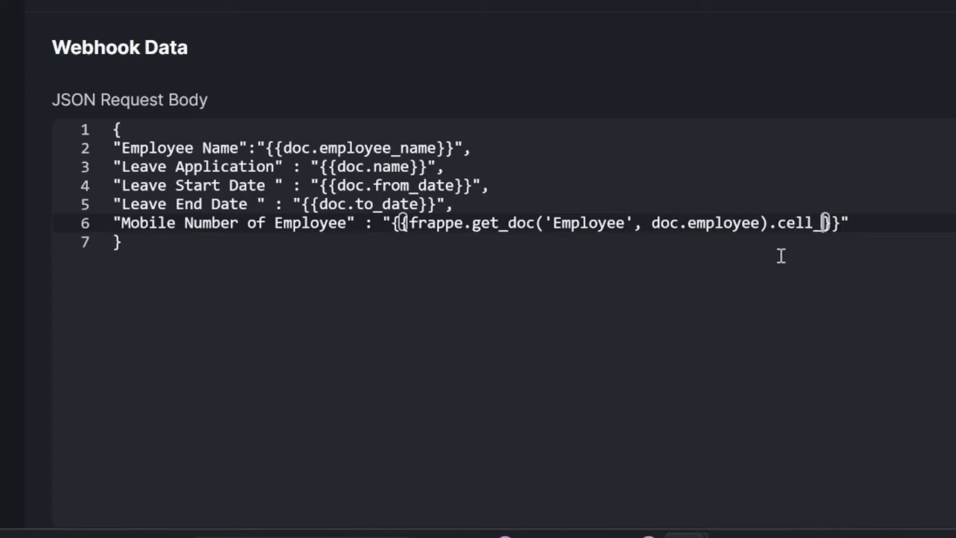
text(numbe)
text(r)
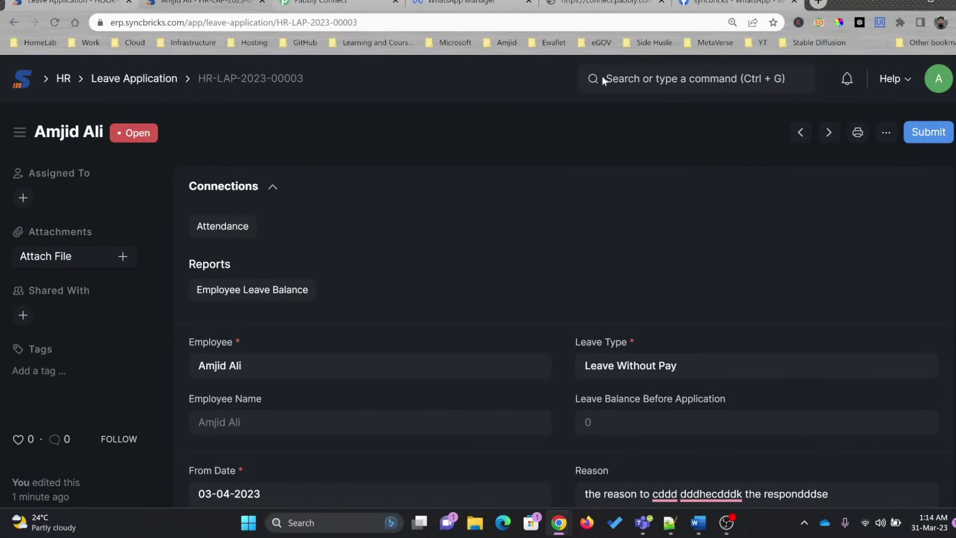
click(603, 76)
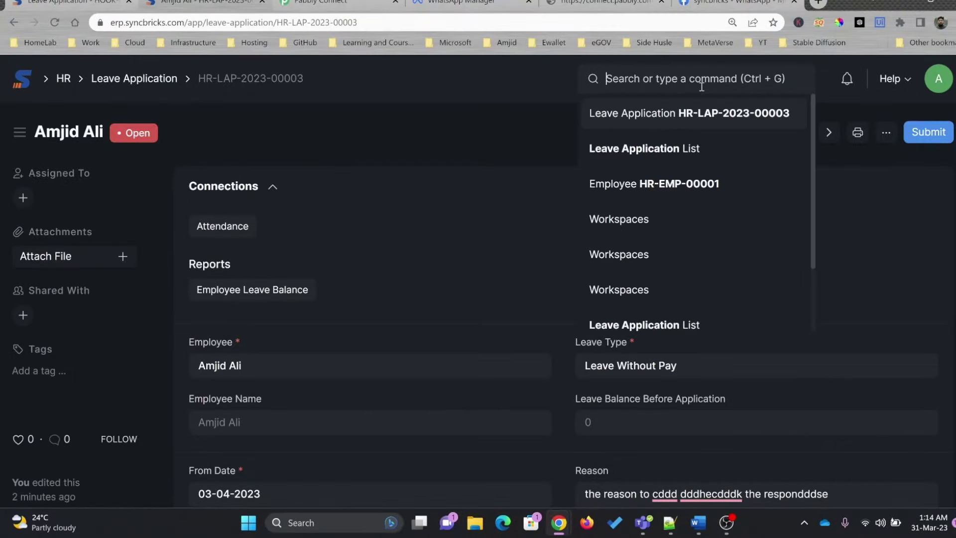
Look up the Mobile field name in the Employee DocType's Fields table
text(doctype)
key(Return)
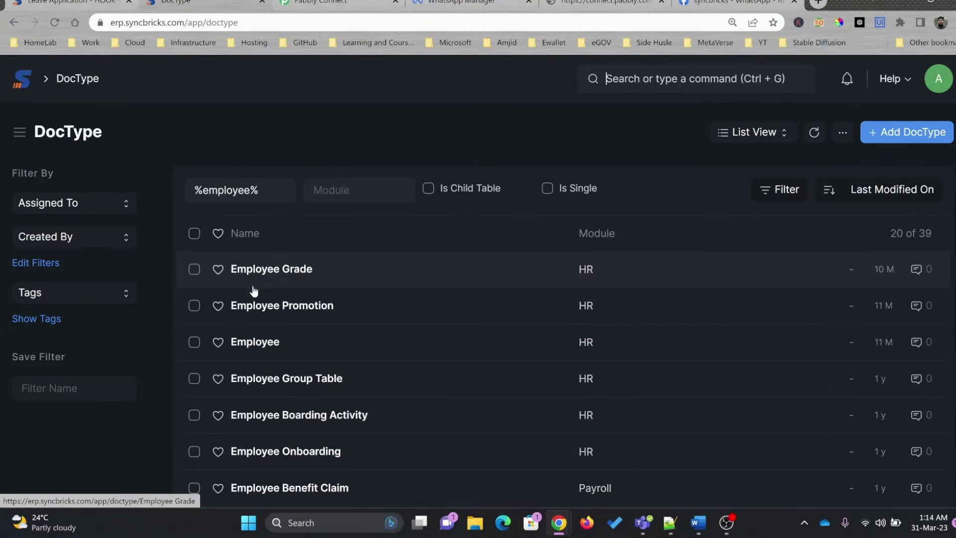
click(248, 344)
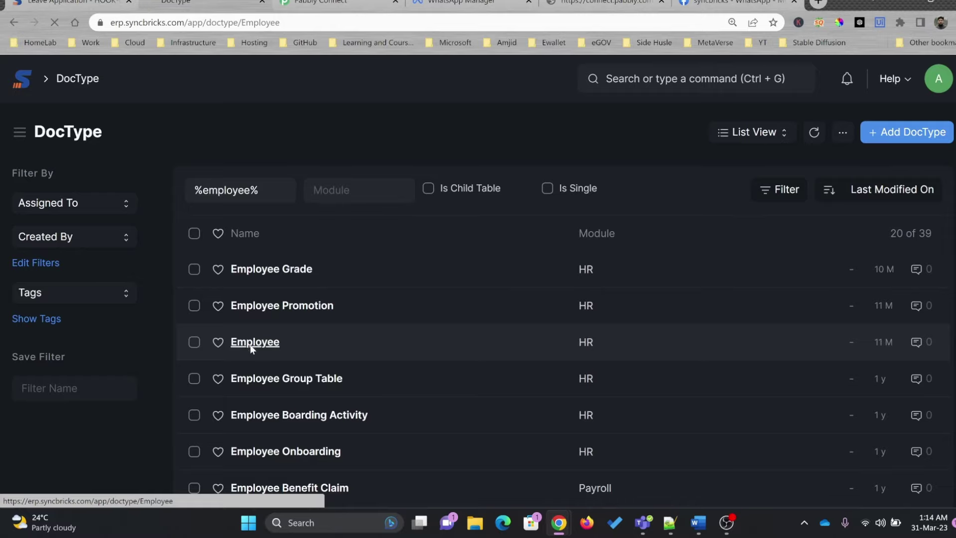
scroll(330, 309, down, 5)
scroll(348, 315, down, 20)
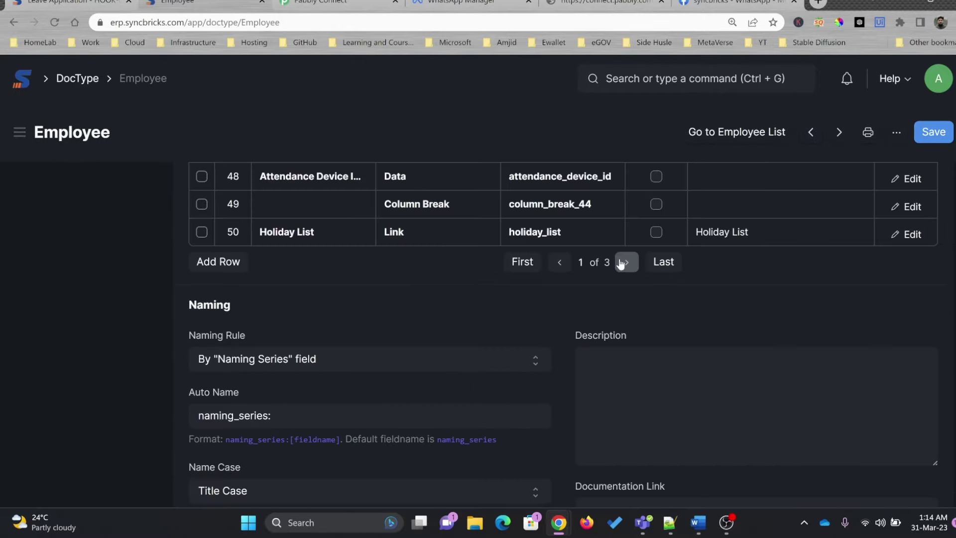
click(626, 260)
scroll(432, 327, down, 3)
scroll(431, 329, down, 3)
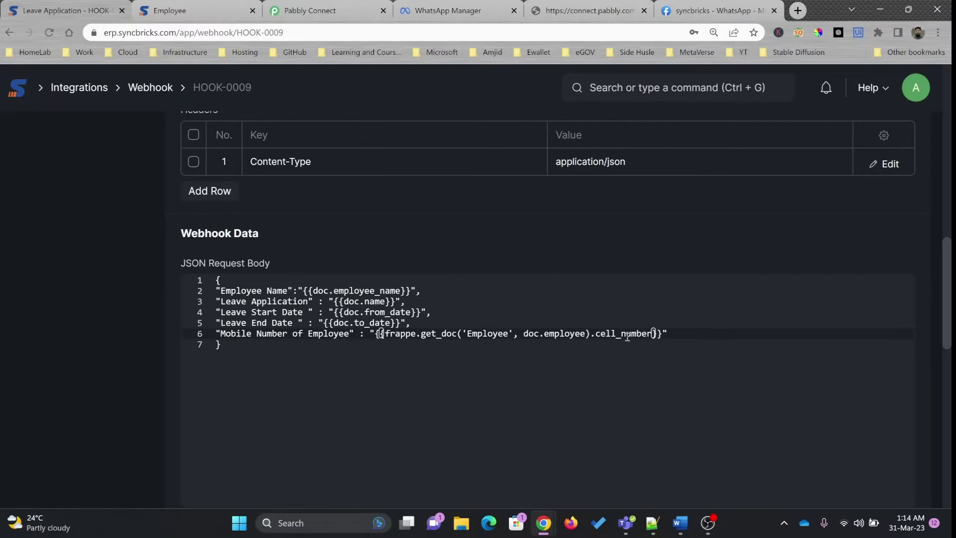
Save webhook HOOK-0009 with the cell_number lookup and return to Pabbly Connect
scroll(503, 333, up, 5)
click(911, 139)
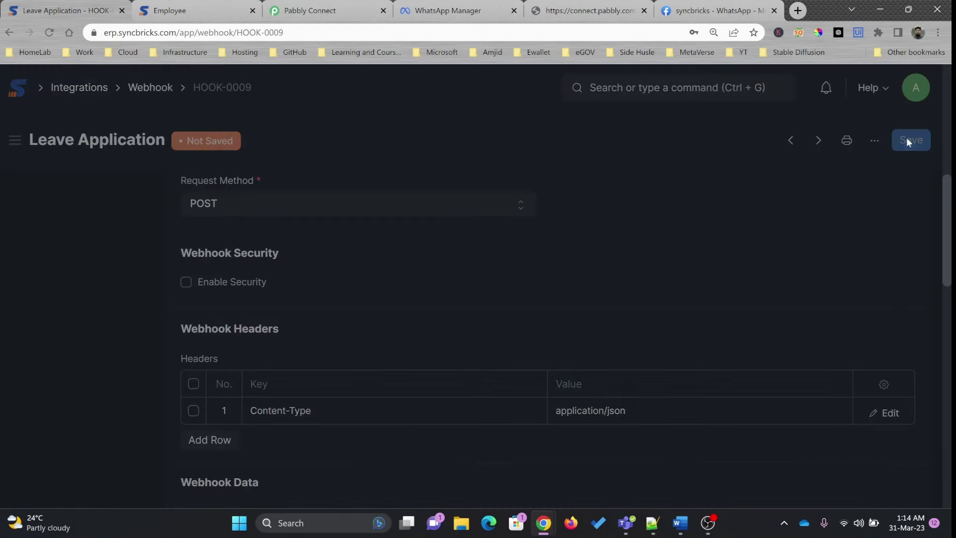
scroll(324, 303, down, 5)
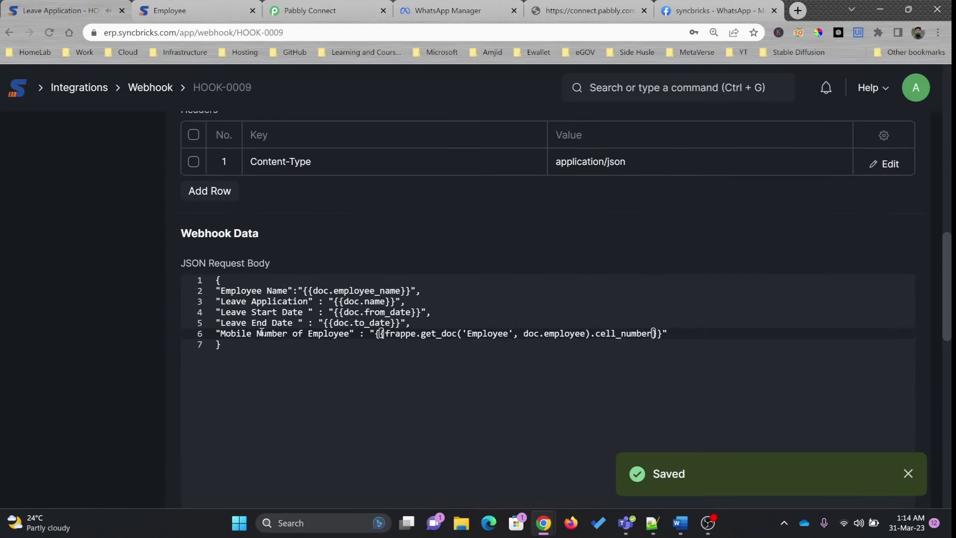
click(302, 16)
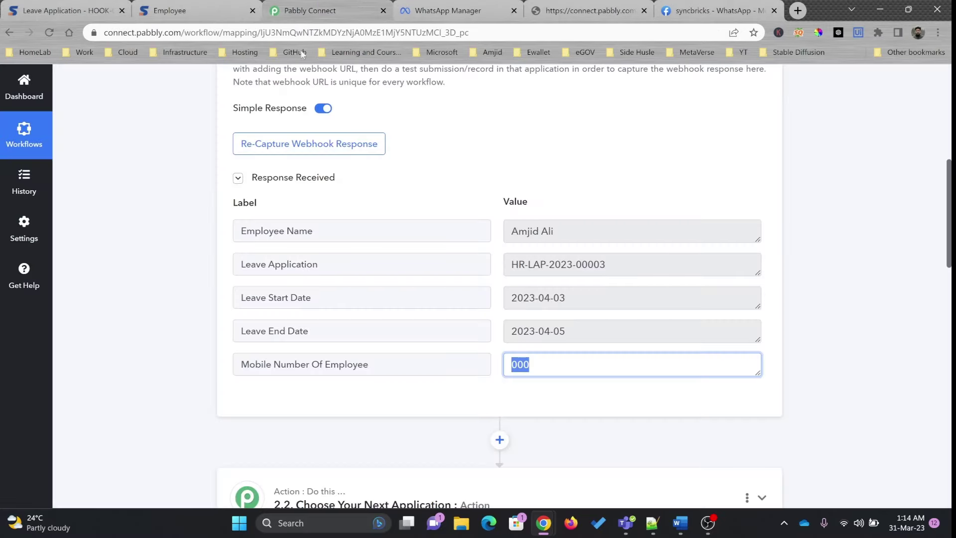
Recapture the webhook response and re-save the leave application to send the real mobile number
click(305, 144)
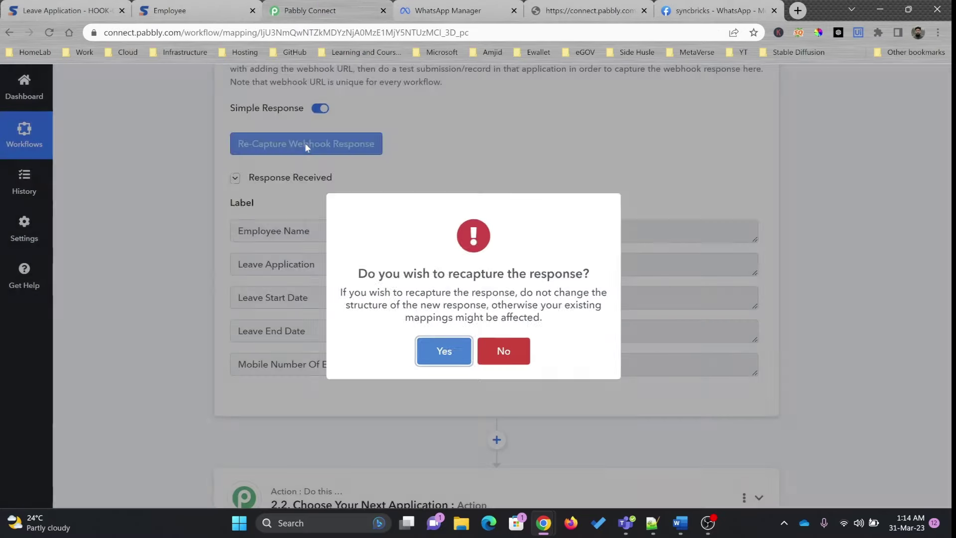
click(434, 356)
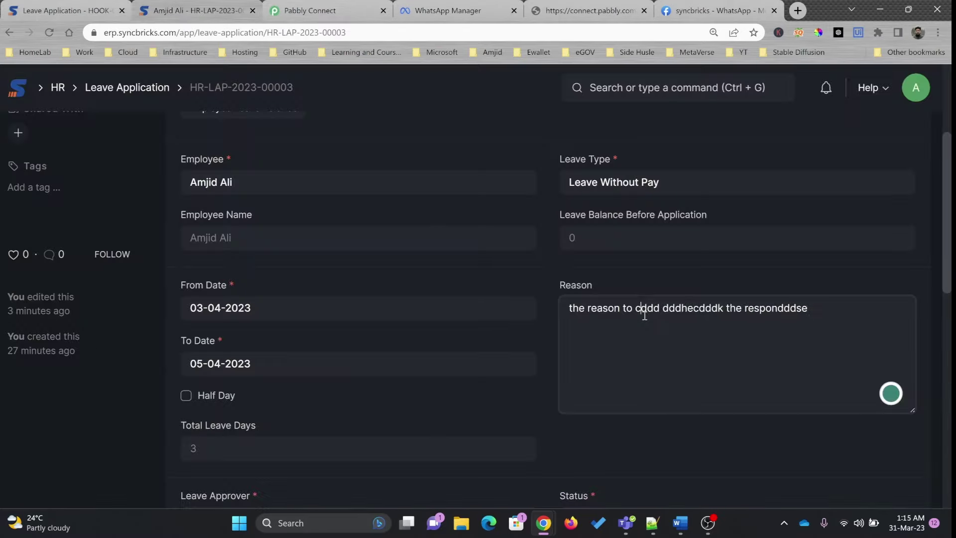
scroll(876, 199, up, 3)
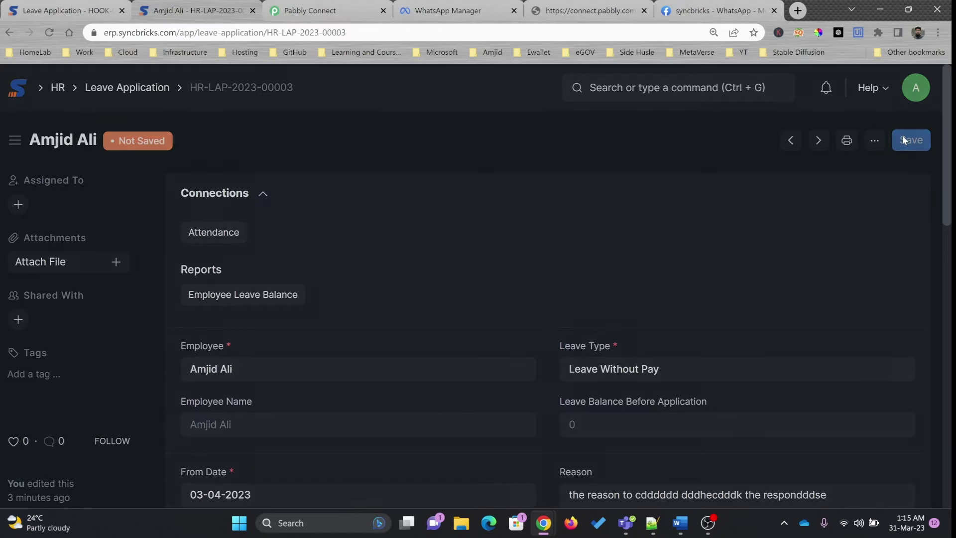
click(902, 135)
click(295, 13)
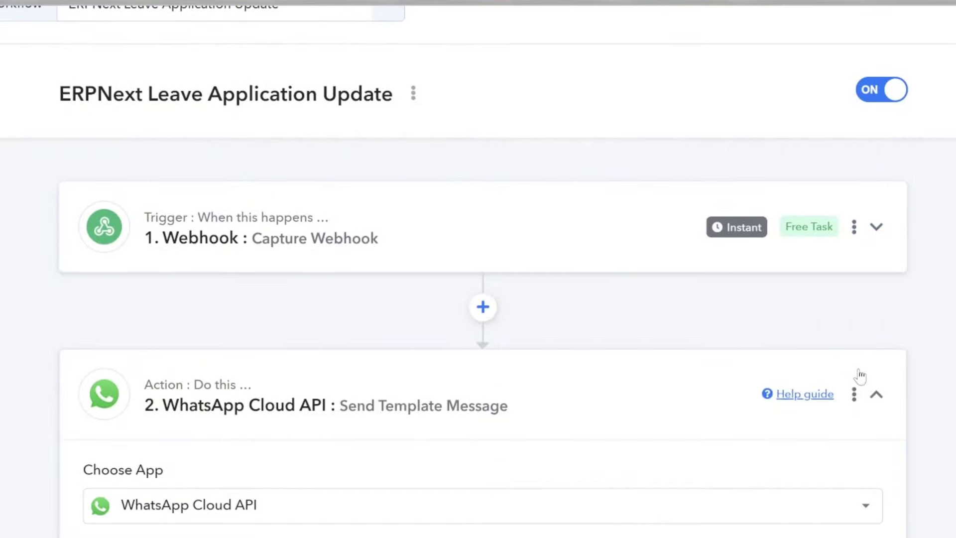
Map the webhook's Employee Mobile Number into the Recipient Mobile Number field
scroll(863, 393, down, 2)
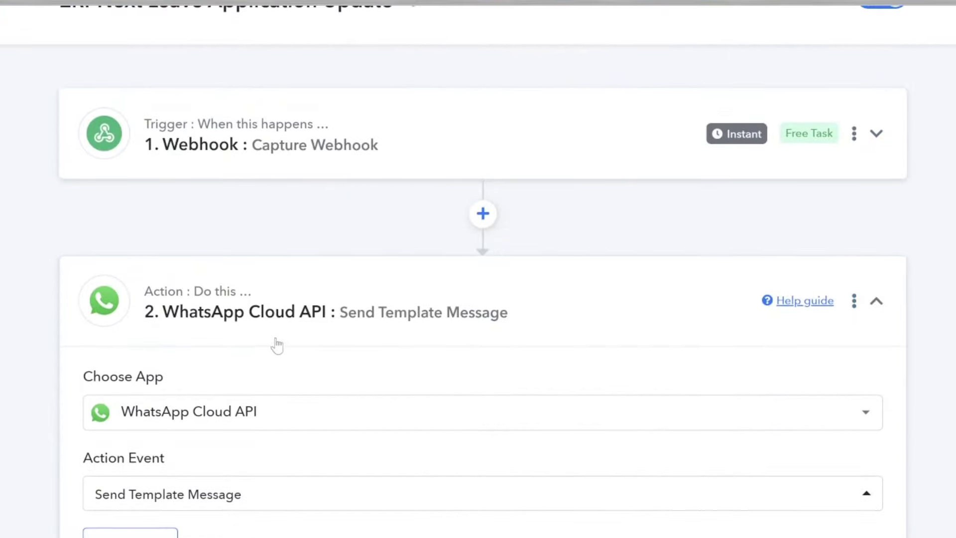
scroll(276, 342, down, 2)
scroll(276, 343, down, 4)
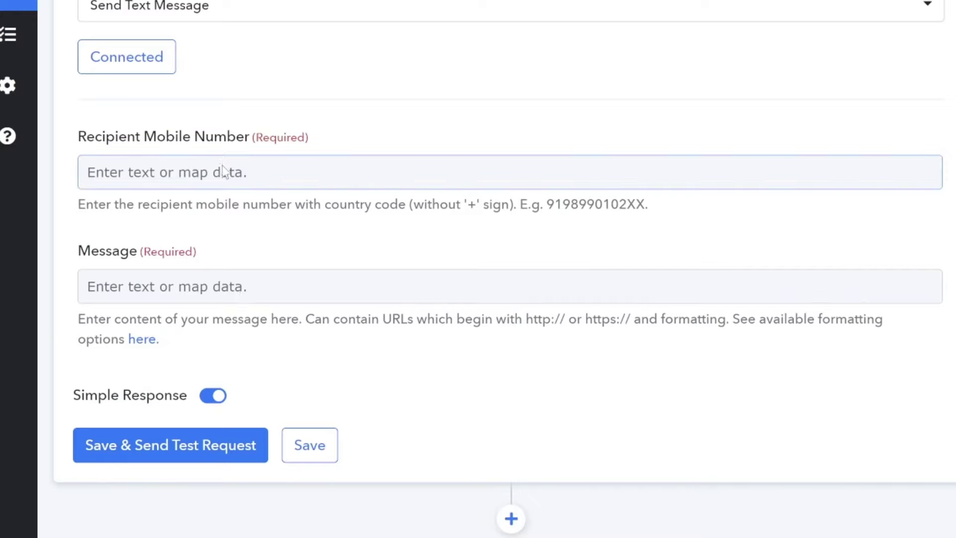
click(223, 172)
click(347, 322)
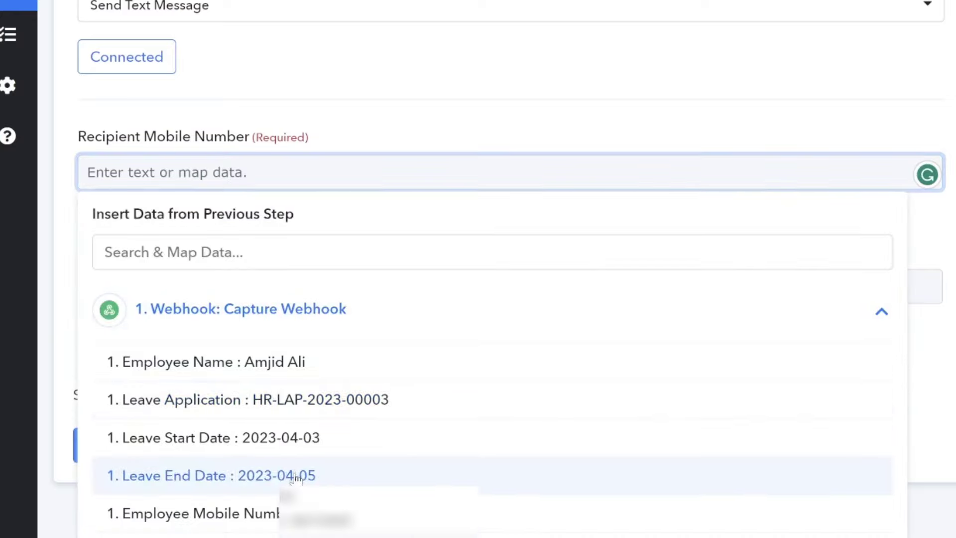
click(295, 513)
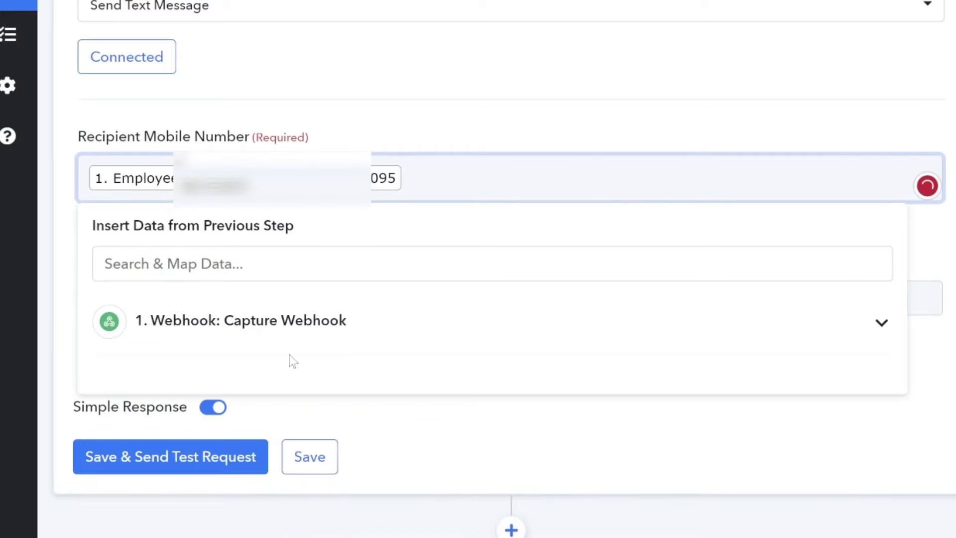
click(576, 436)
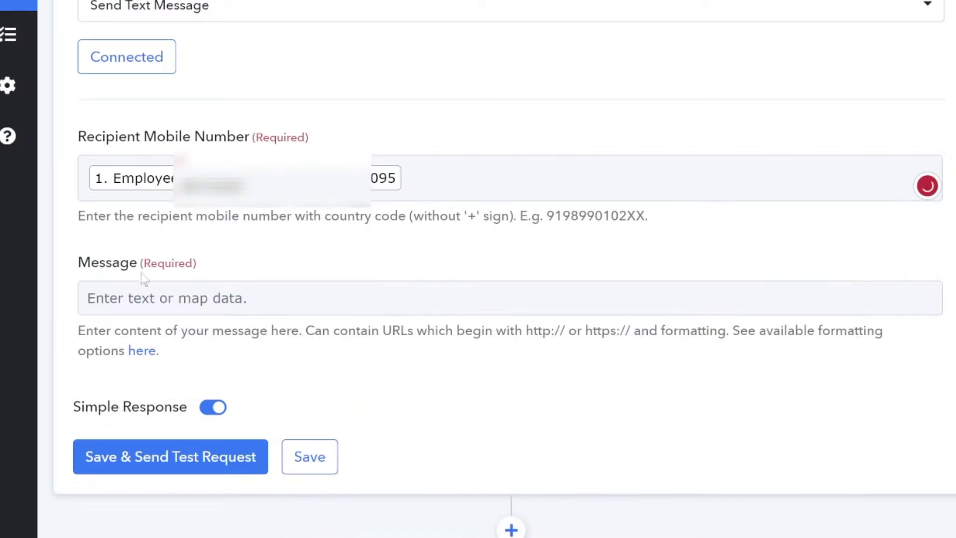
Begin the message with 'Hello' followed by the mapped Employee Name
click(173, 301)
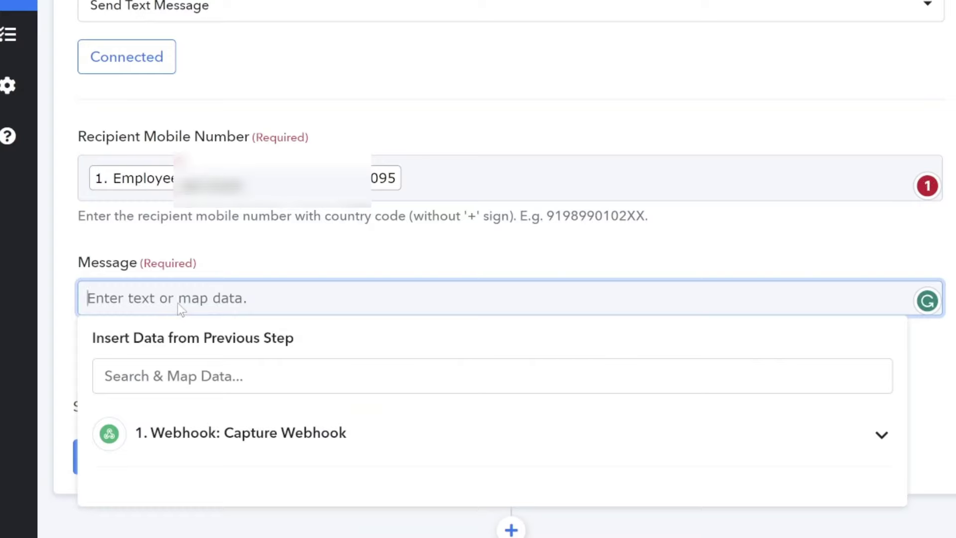
text(Hello)
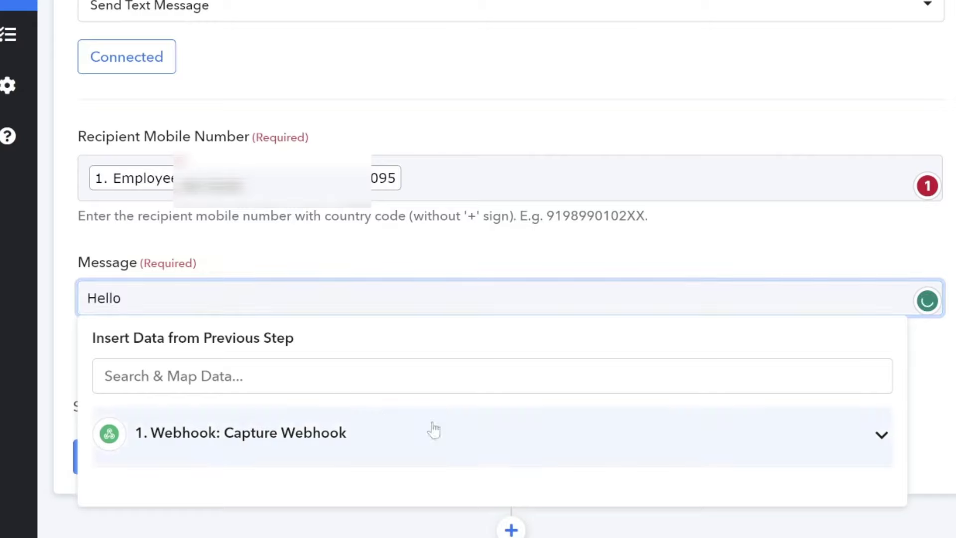
click(771, 432)
click(234, 481)
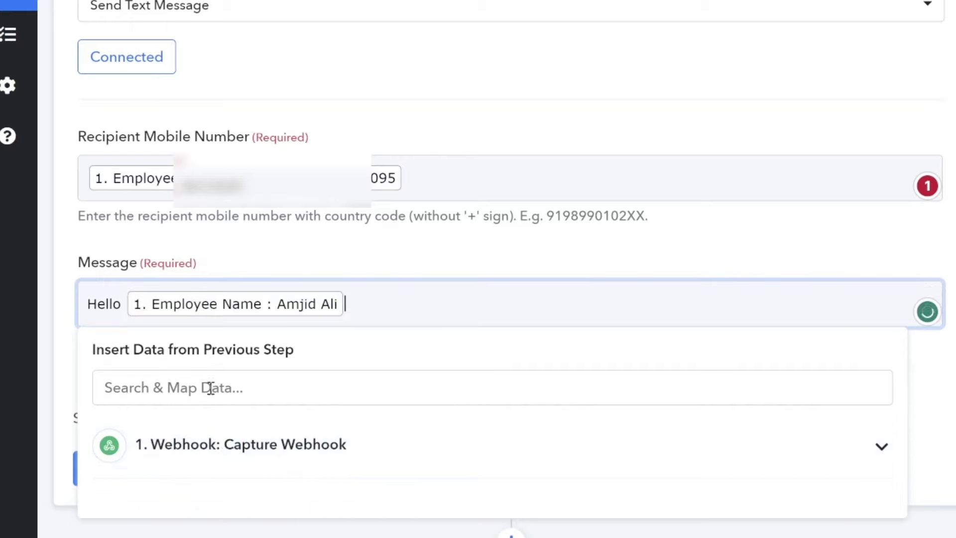
drag(121, 304, 56, 304)
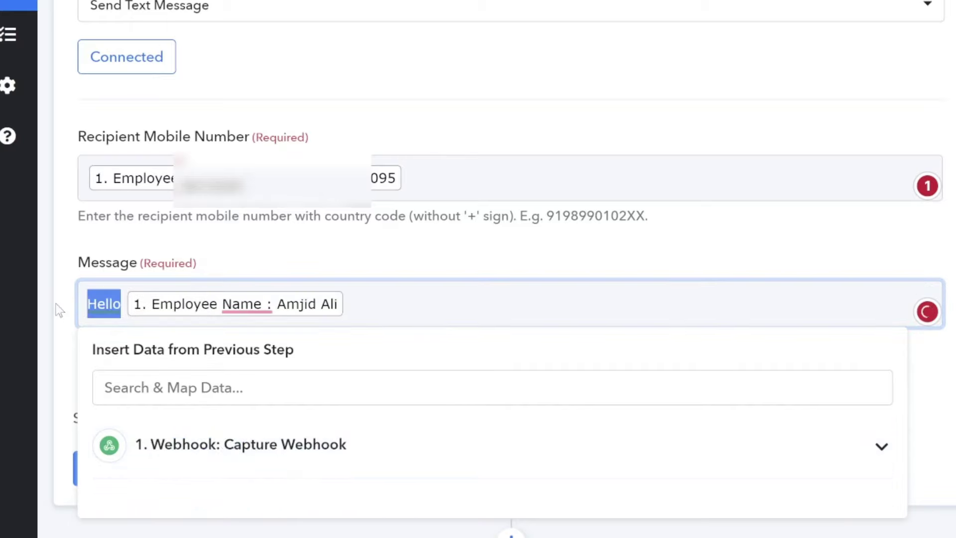
text(Hello)
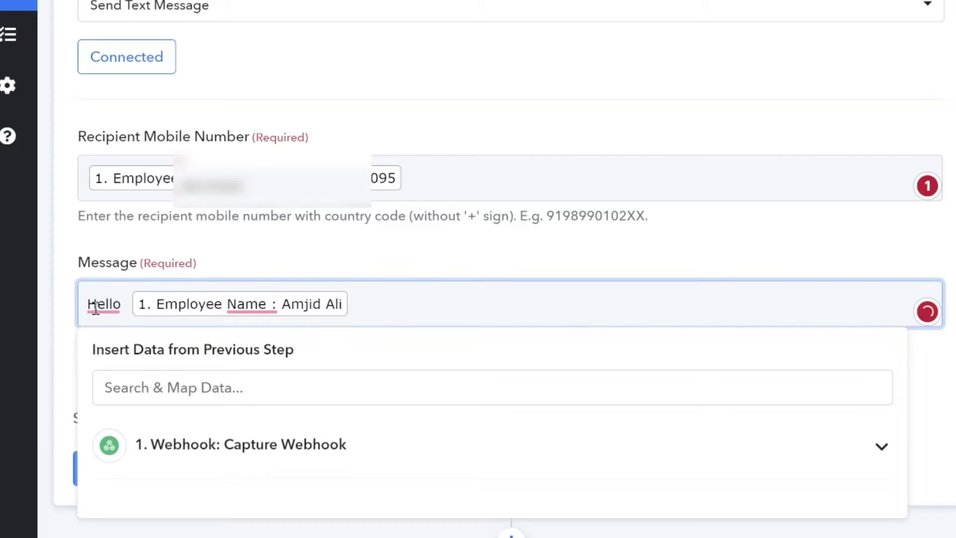
Append 'Your Leave Application #' and the mapped Leave Application number to the message
click(392, 315)
text(Your Leave A)
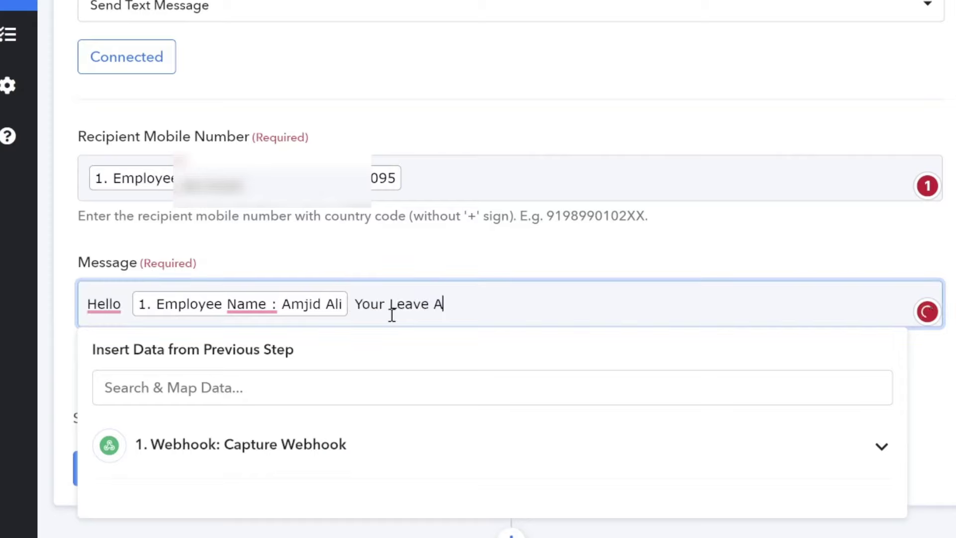
text(pplication)
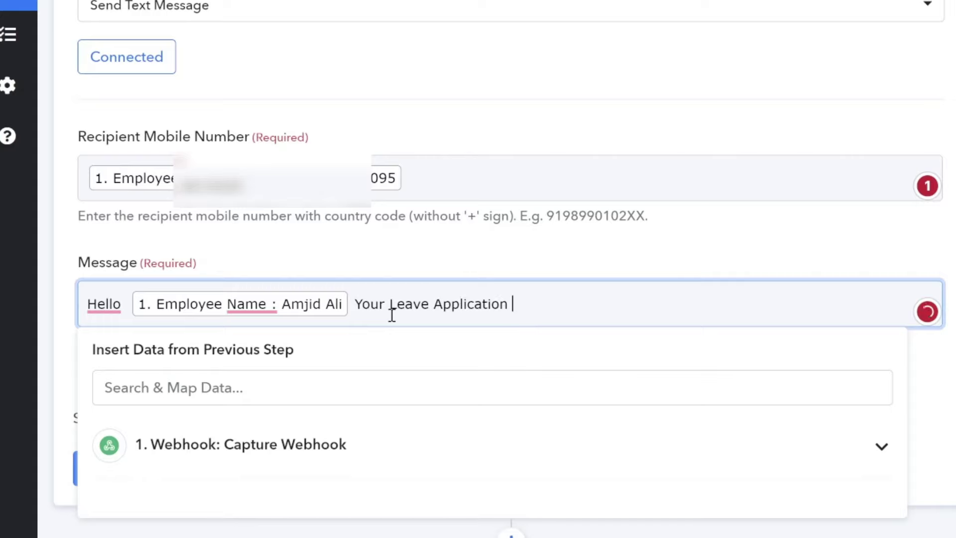
text( #)
click(668, 454)
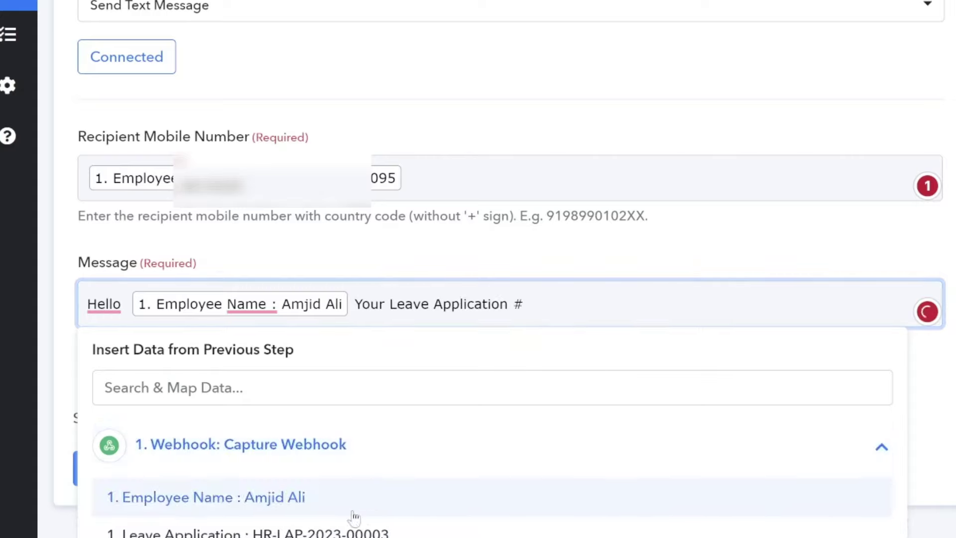
click(349, 533)
click(841, 321)
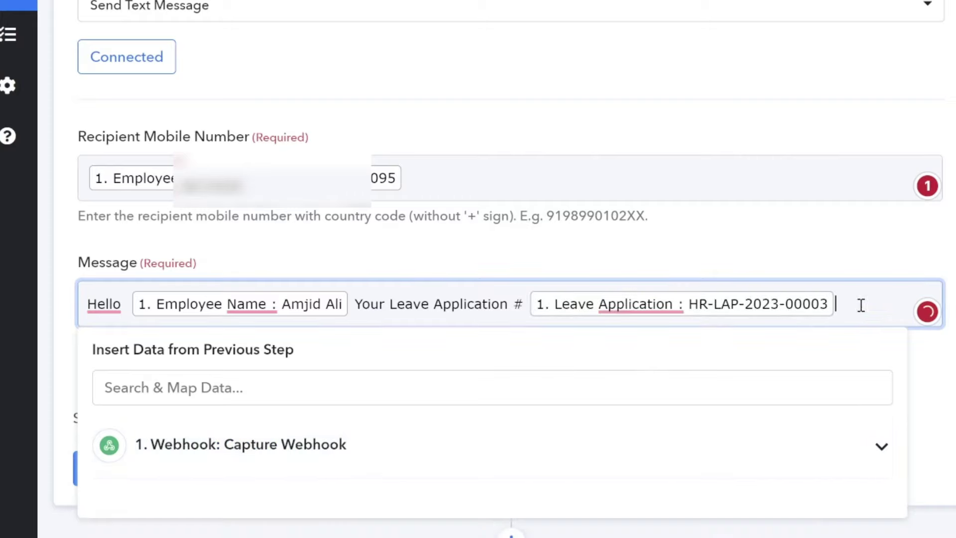
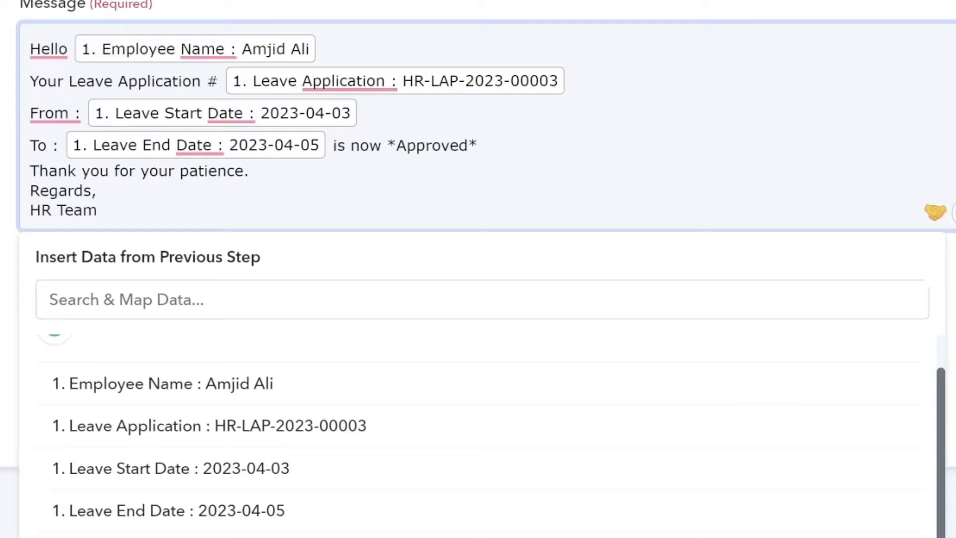
Save the WhatsApp message step with the employee name, leave number and leave dates mapped in
click(890, 326)
scroll(335, 367, down, 2)
click(306, 333)
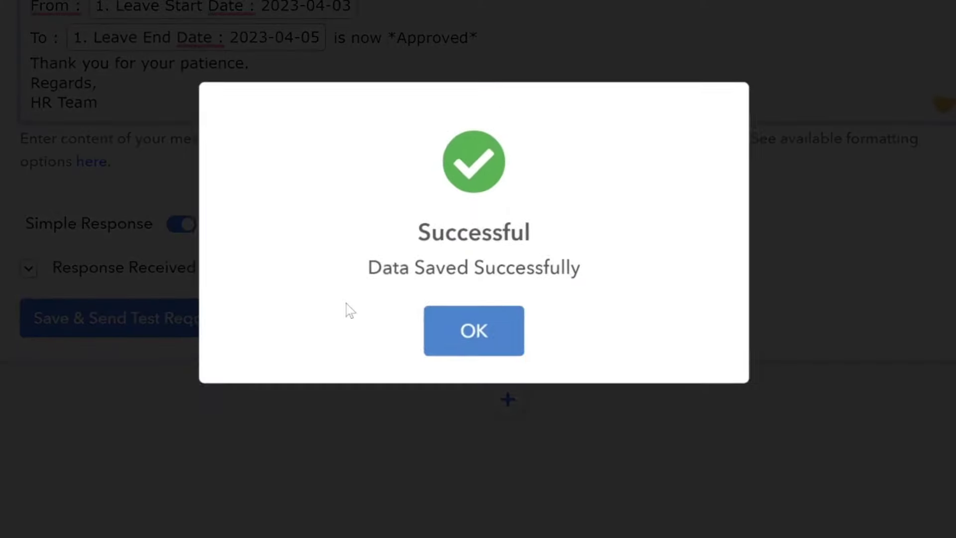
click(464, 327)
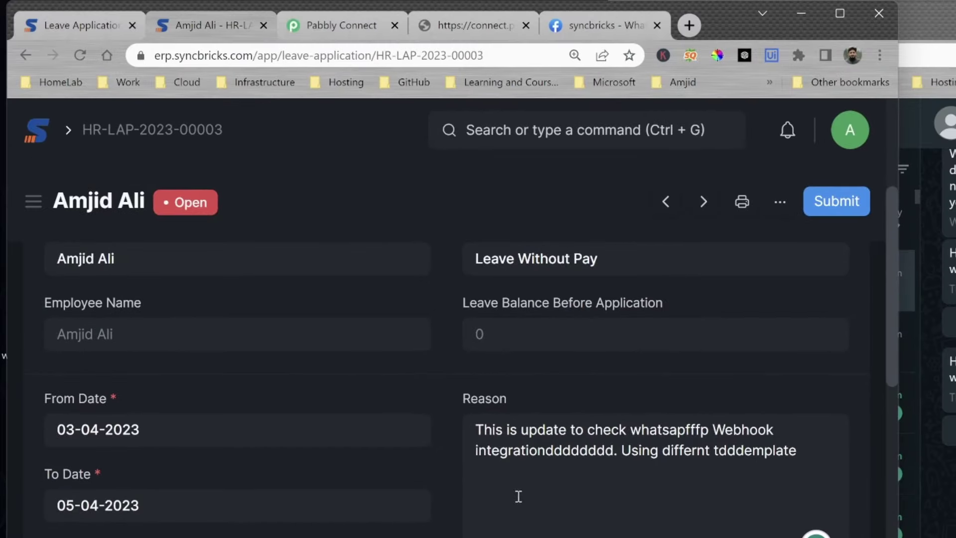
Change the leave Reason to 'This is the Final Message' and save the leave application
click(560, 469)
drag(810, 457, 383, 362)
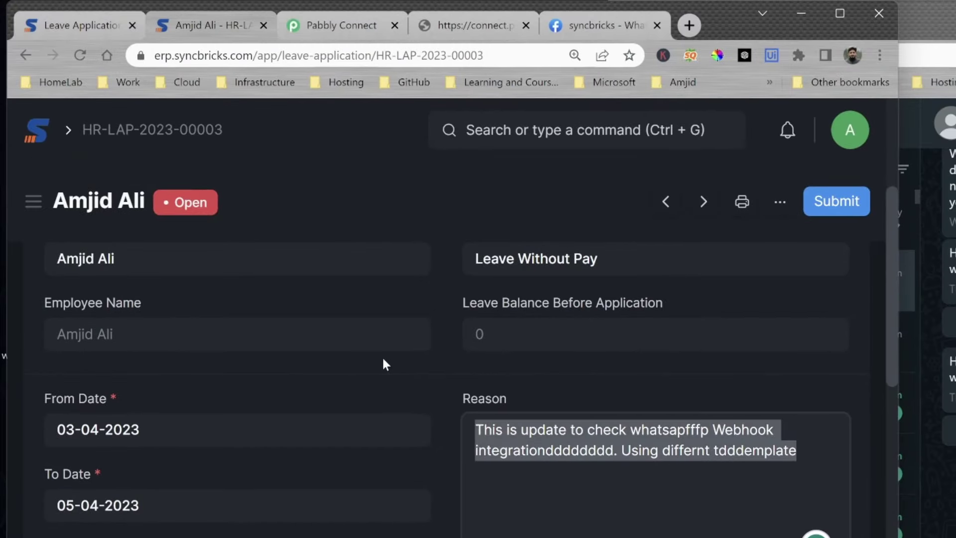
text(This is the Final)
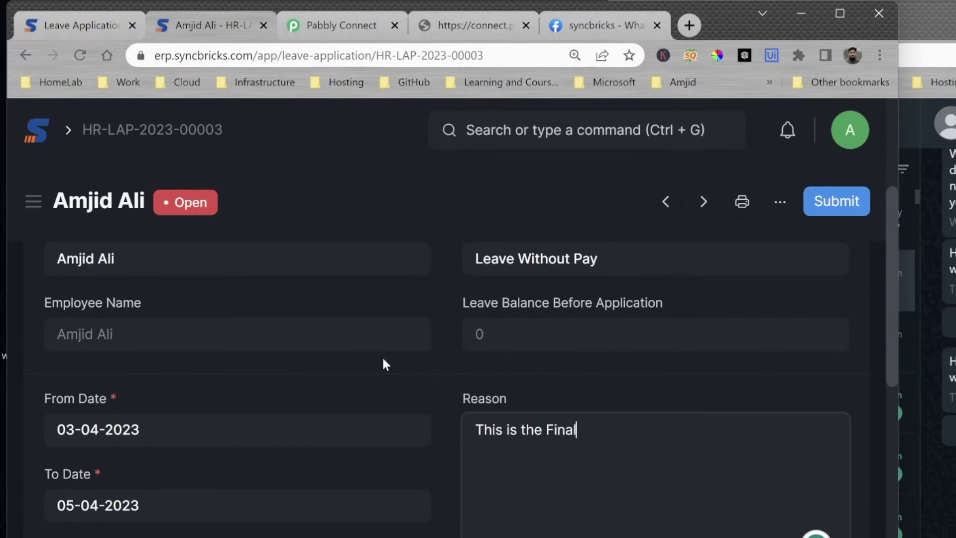
text( Message)
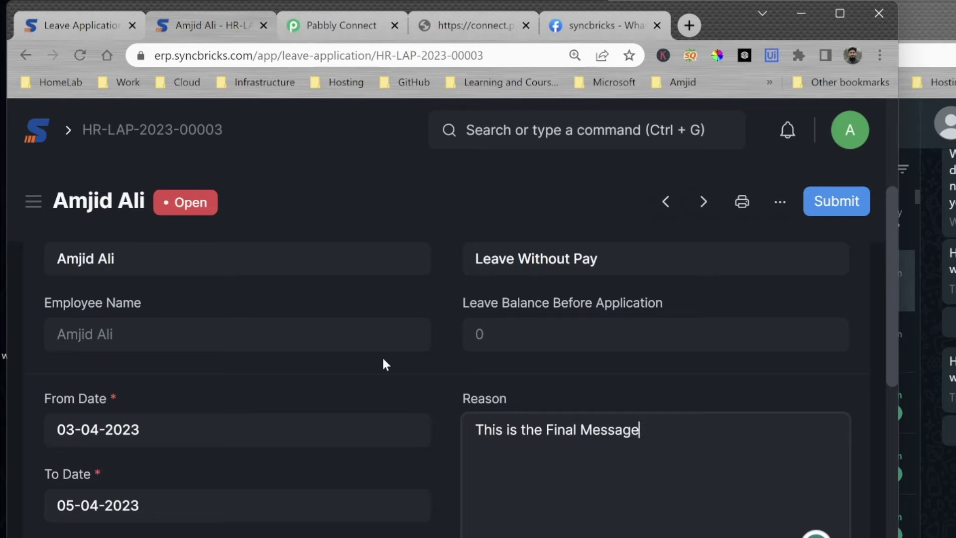
click(847, 200)
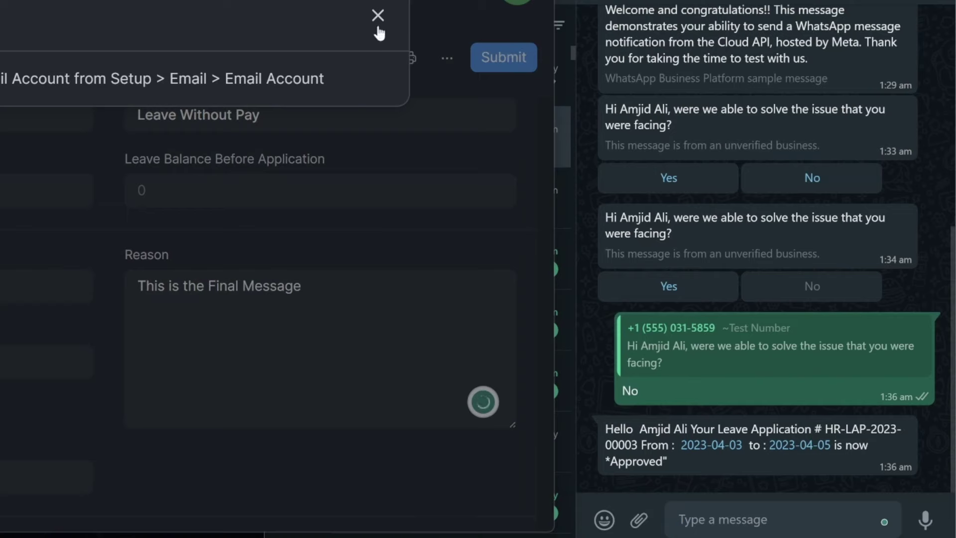
click(378, 15)
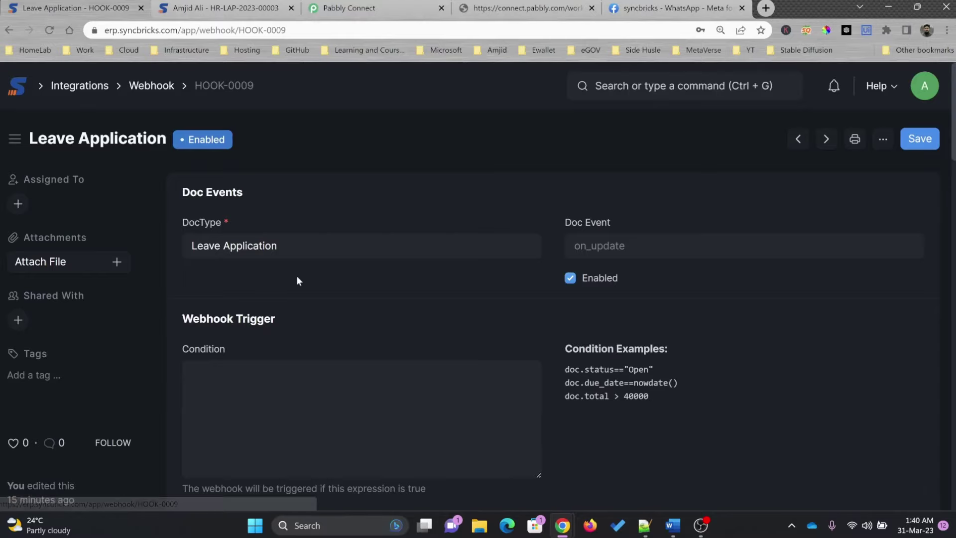
scroll(358, 314, down, 12)
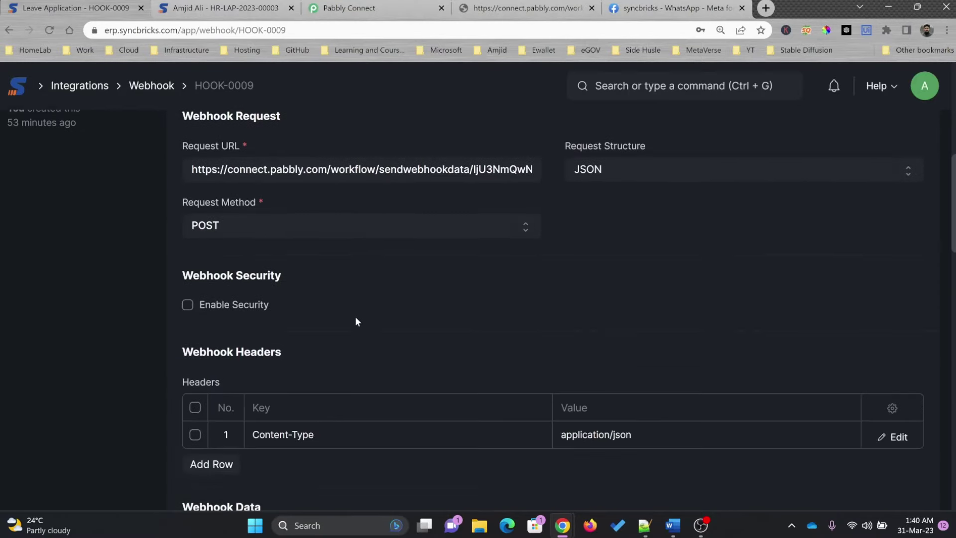
Change the HOOK-0009 condition to doc.status=="Approved", save it, and return to HR-LAP-2023-00003
scroll(355, 323, up, 10)
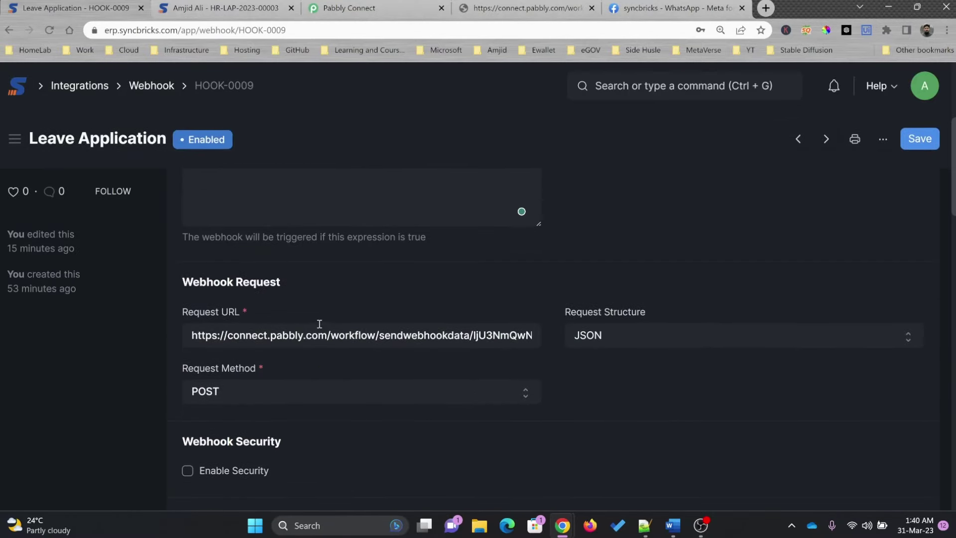
click(331, 320)
drag(95, 318, 126, 319)
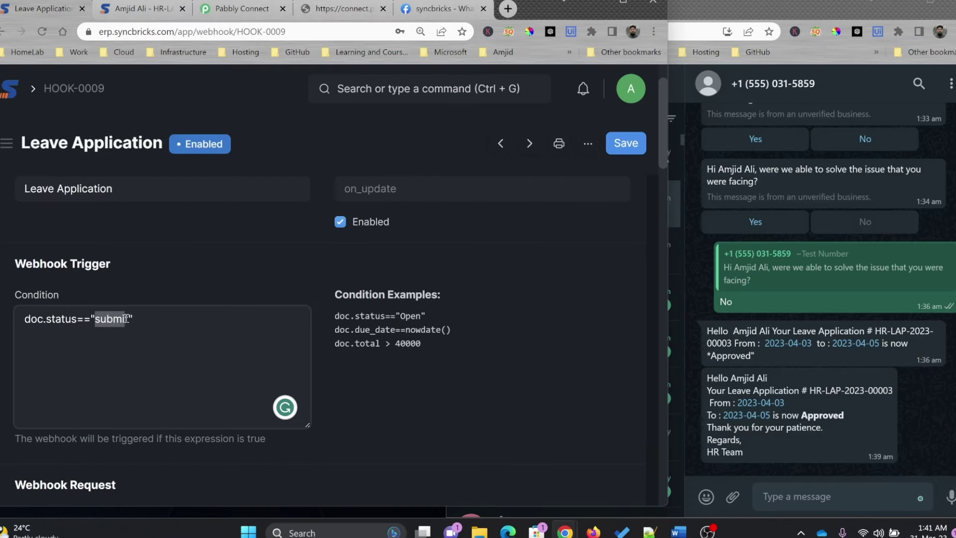
key(BackSpace)
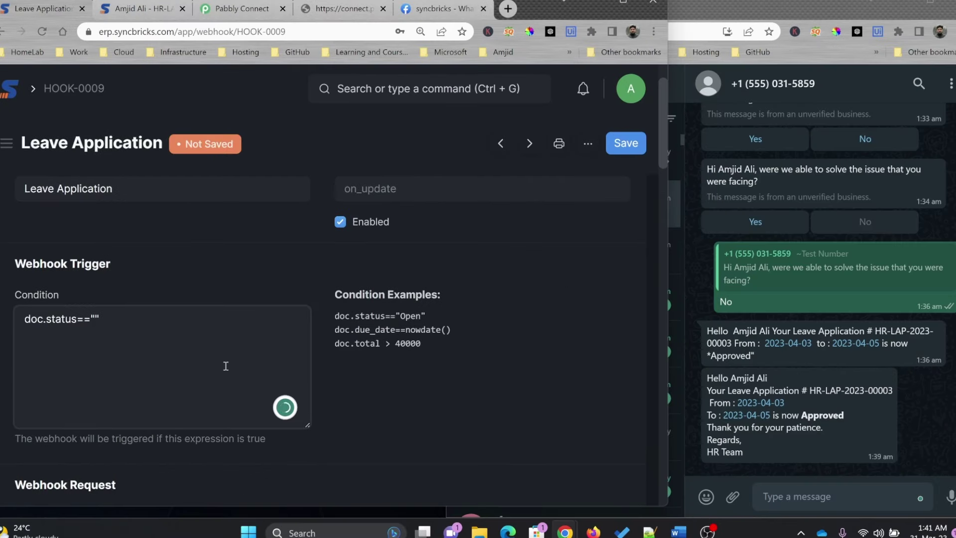
text(Approved)
click(618, 143)
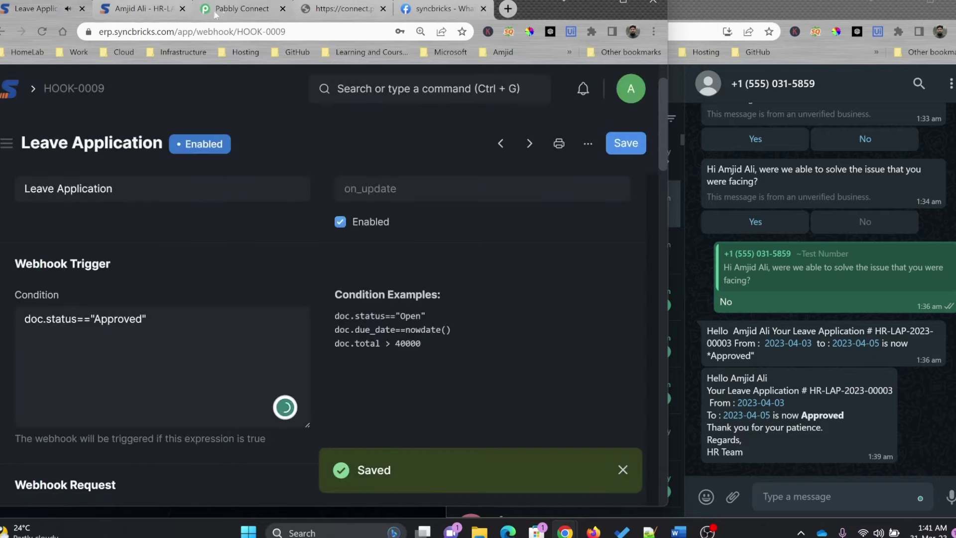
click(164, 18)
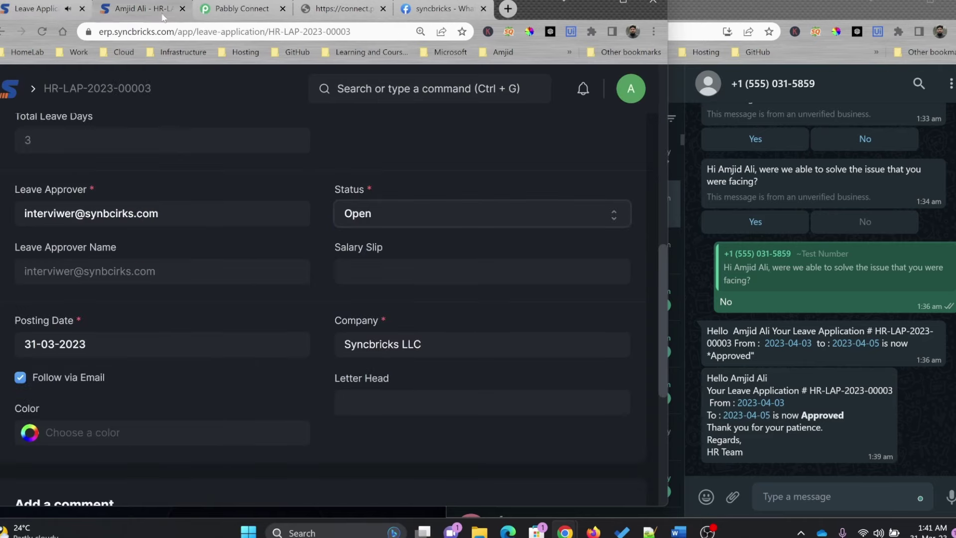
Set HR-LAP-2023-00003's status to Approved, save it, and confirm the permanent submission
click(372, 215)
click(378, 247)
scroll(586, 183, up, 10)
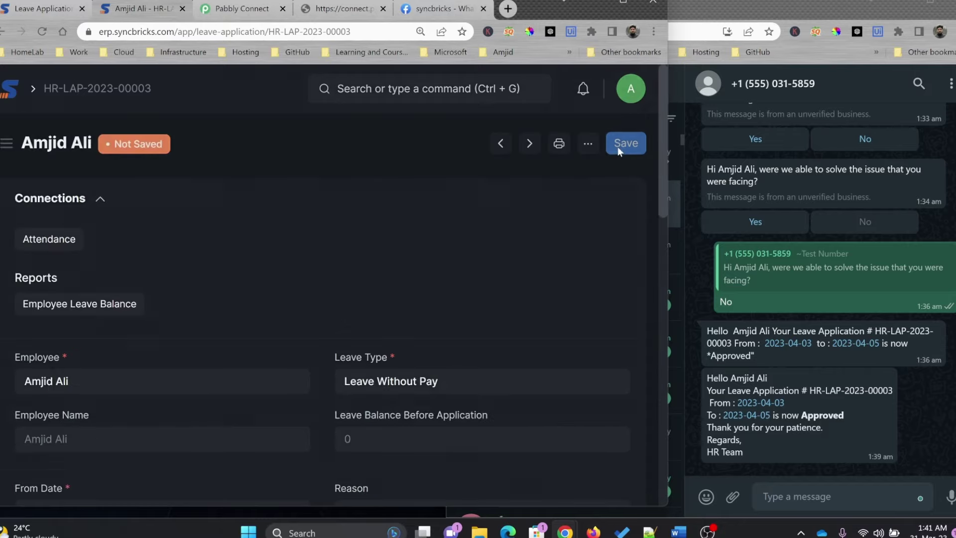
click(617, 146)
click(621, 144)
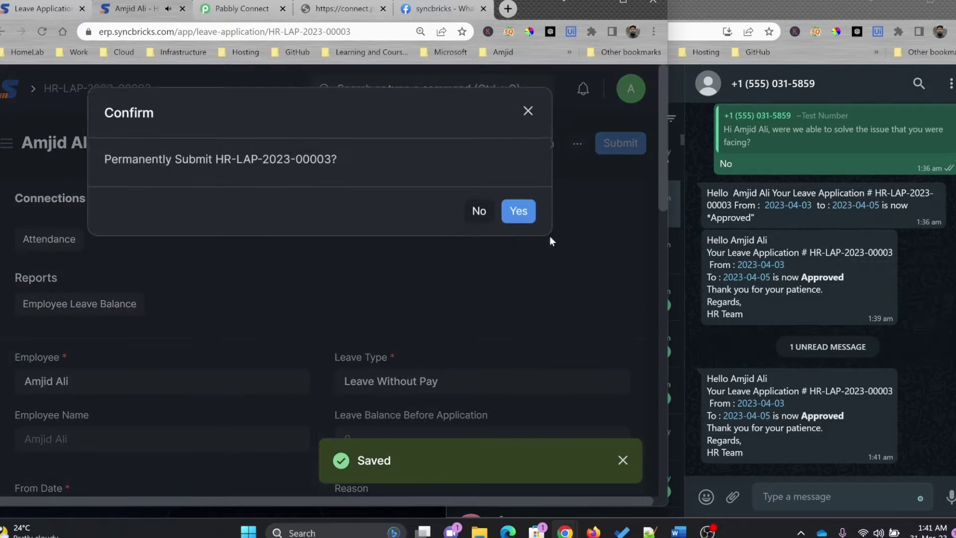
click(518, 211)
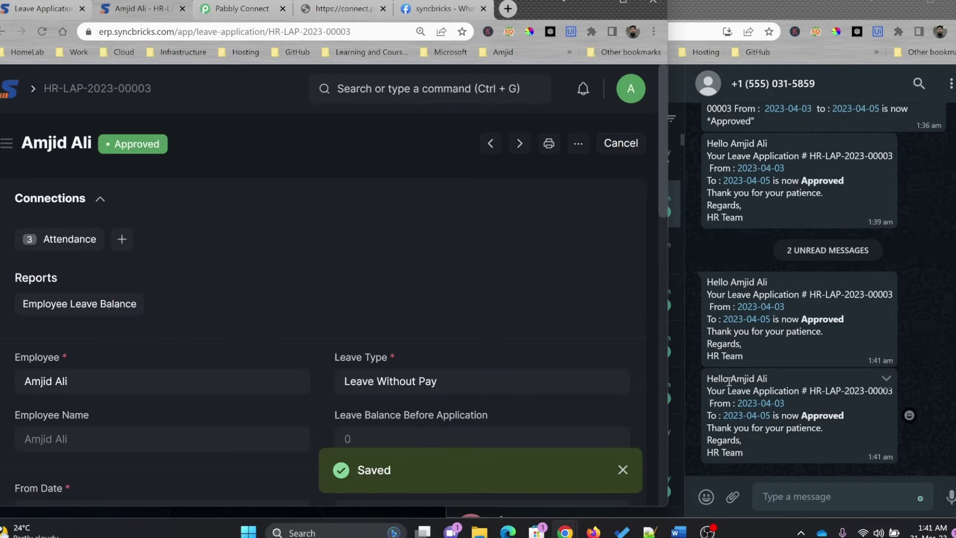
double_click(573, 8)
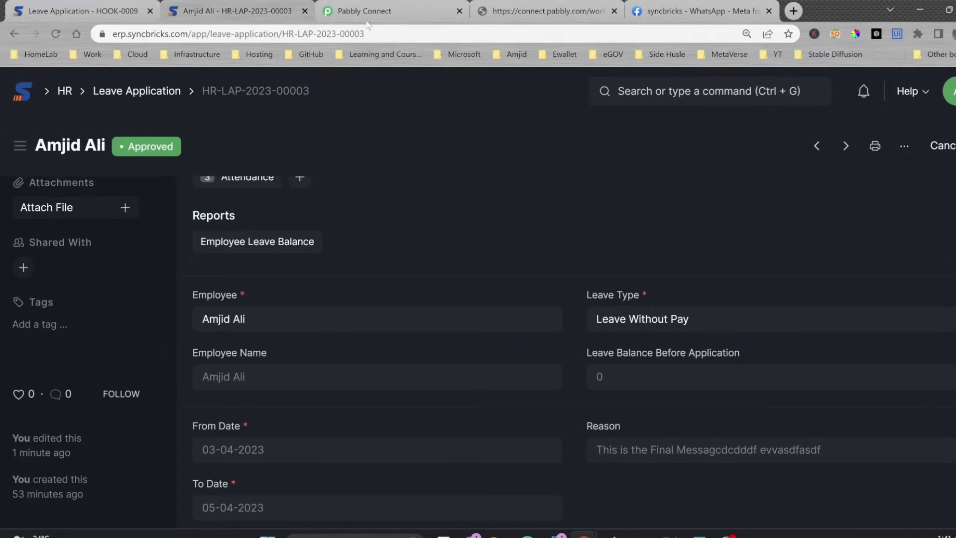
Clone the ERPNext Leave Application Update workflow from the dashboard and open the copy
click(364, 11)
click(40, 168)
scroll(548, 319, down, 2)
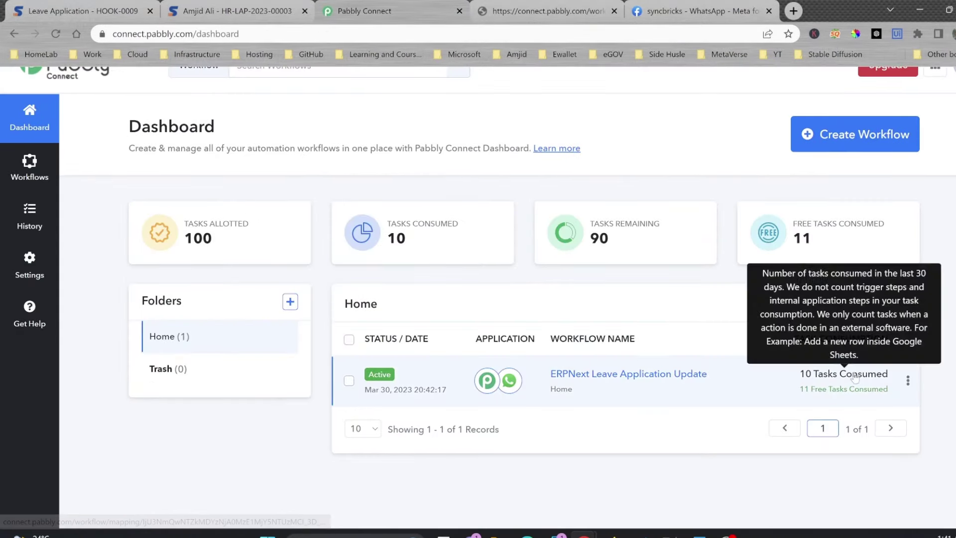
click(909, 381)
click(825, 239)
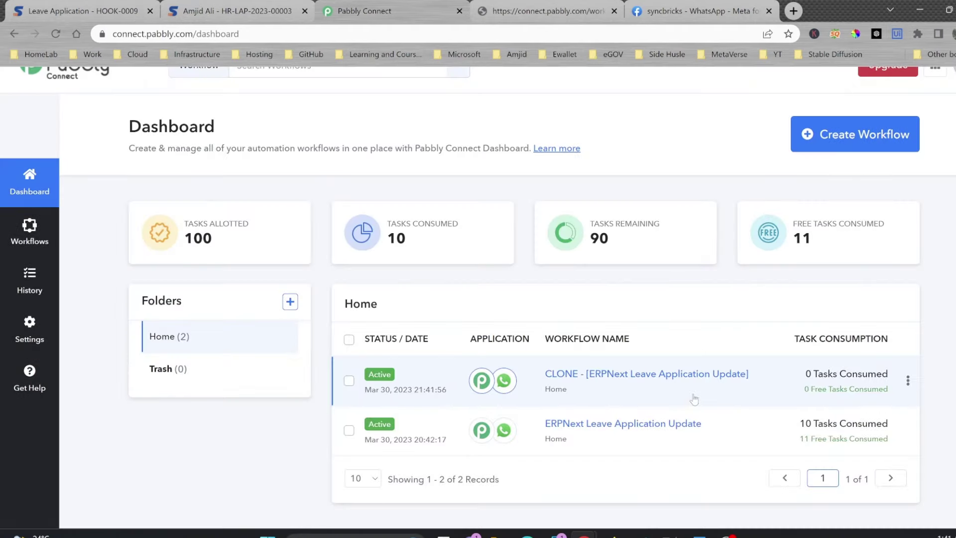
mouse_move(845, 390)
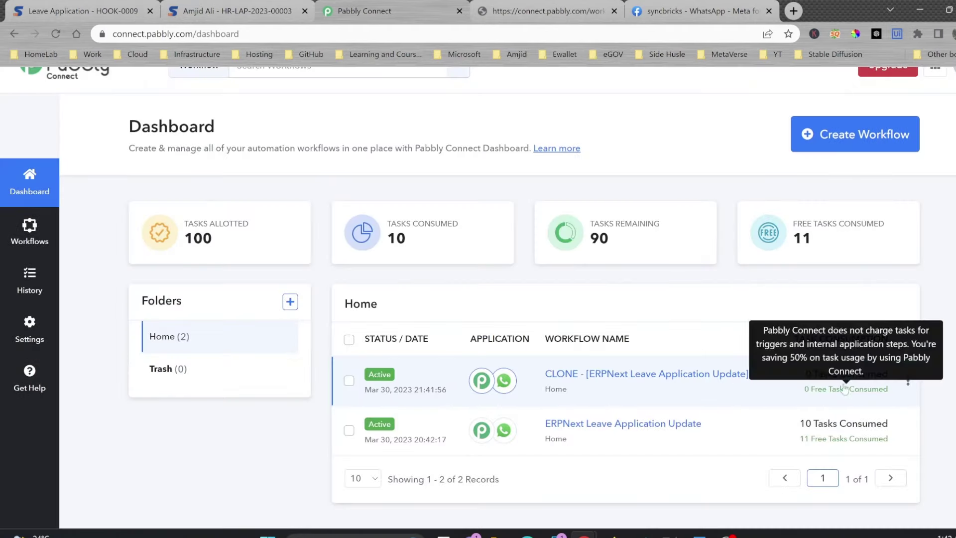
click(722, 381)
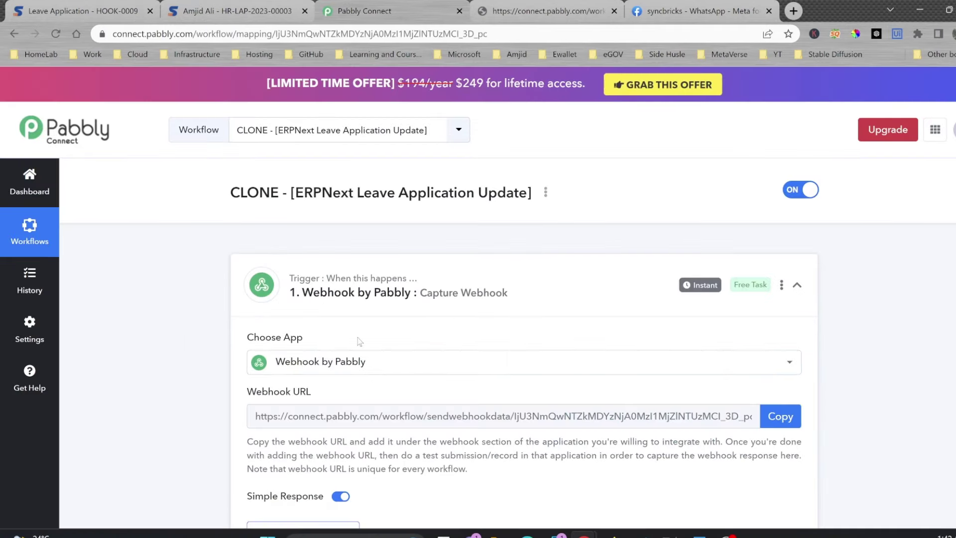
Rename the cloned workflow, replacing its name with one starting 'Lea'
triple_click(384, 194)
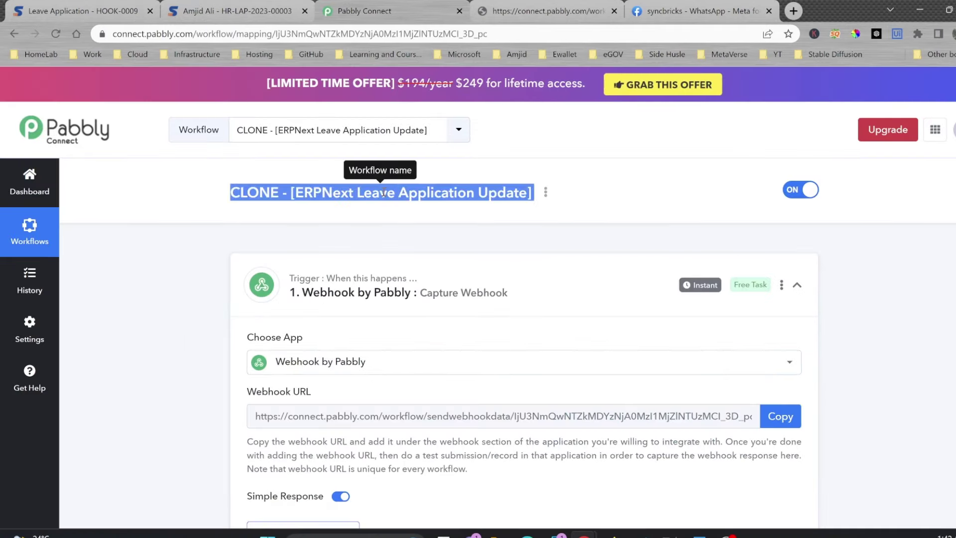
click(470, 193)
click(546, 193)
click(511, 226)
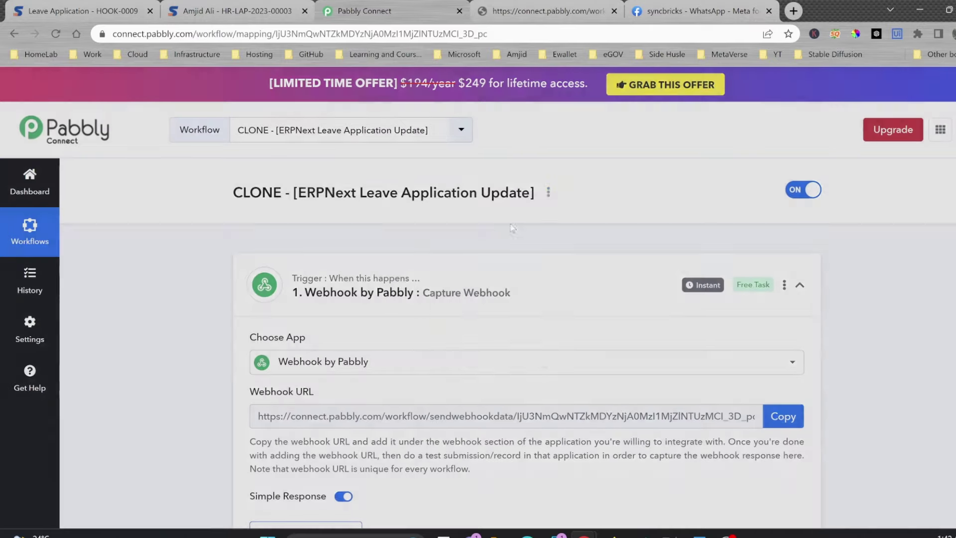
drag(580, 316, 171, 310)
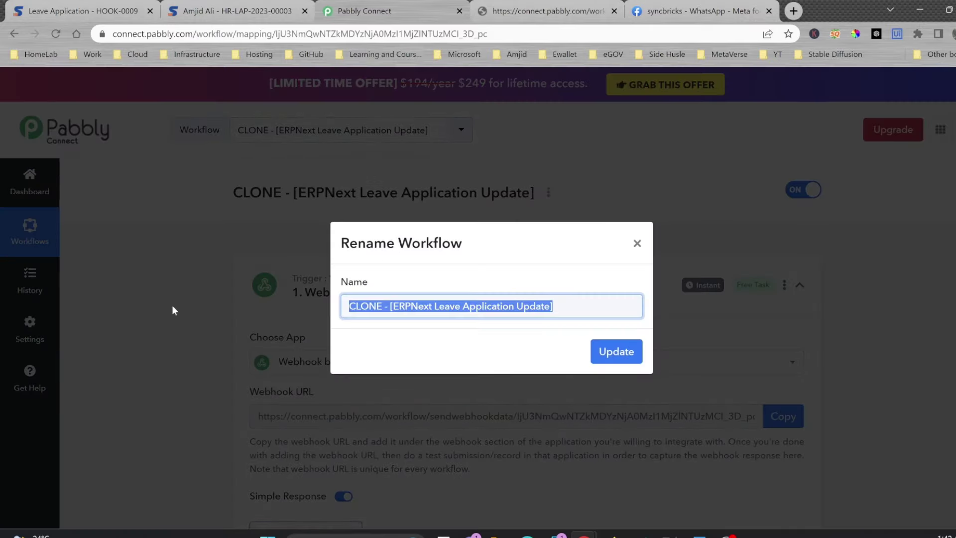
text(Lea)
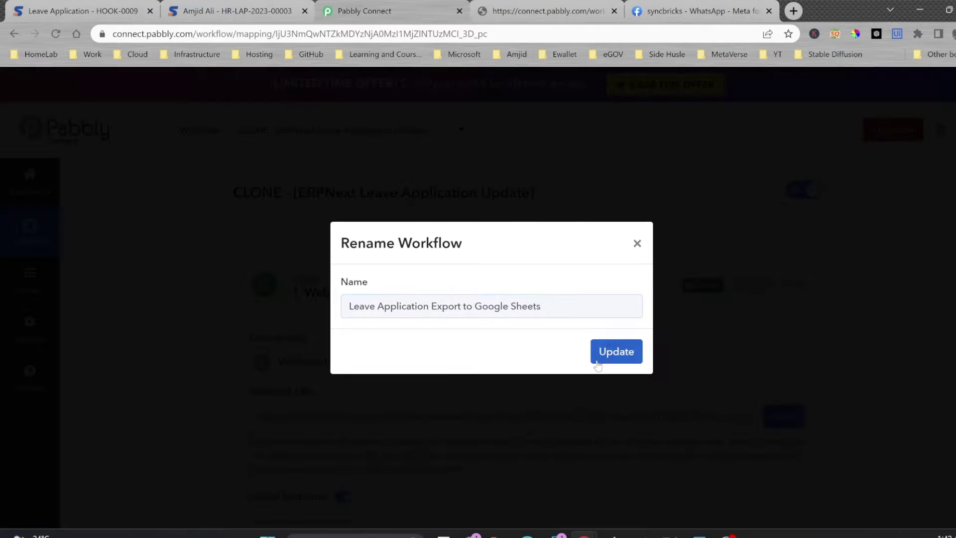
click(596, 360)
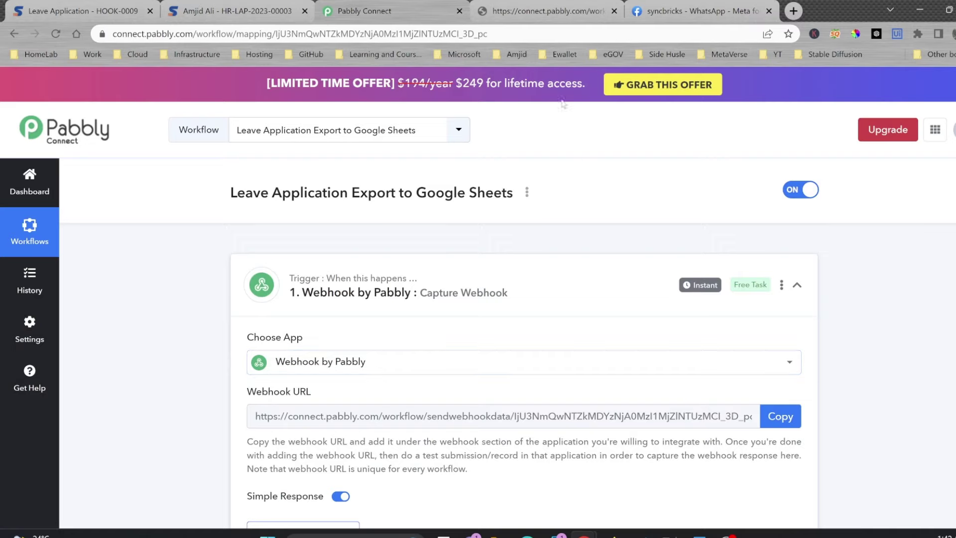
Delete the WhatsApp message step from the cloned workflow
scroll(498, 308, down, 5)
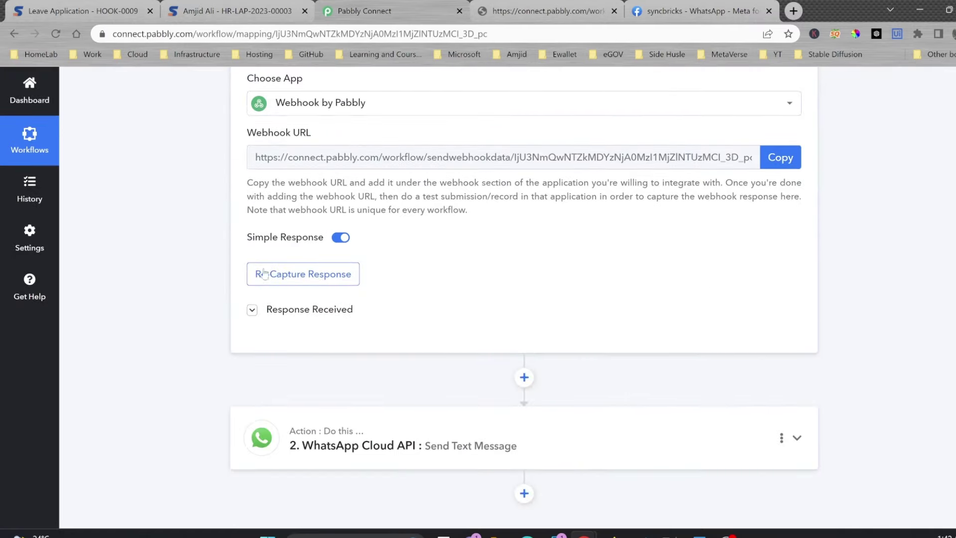
click(251, 310)
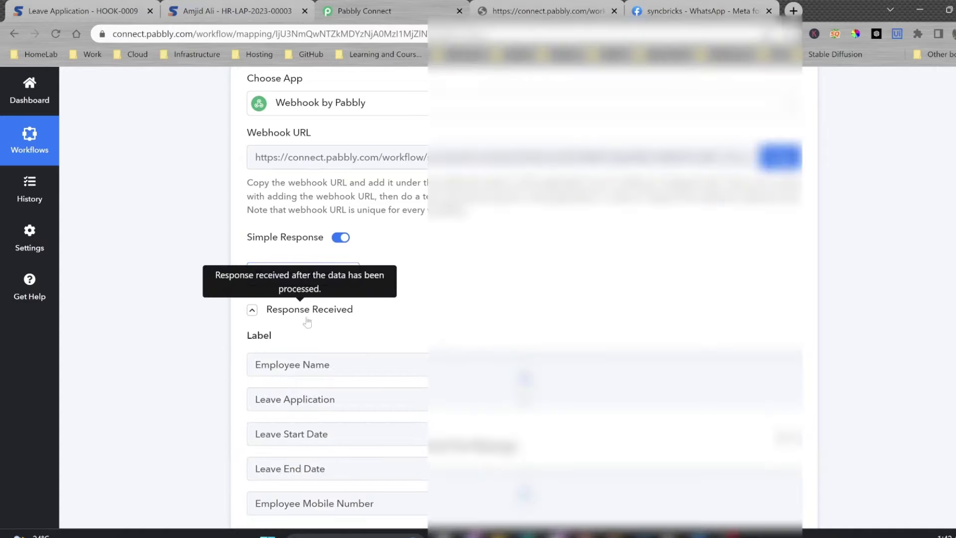
scroll(251, 310, down, 6)
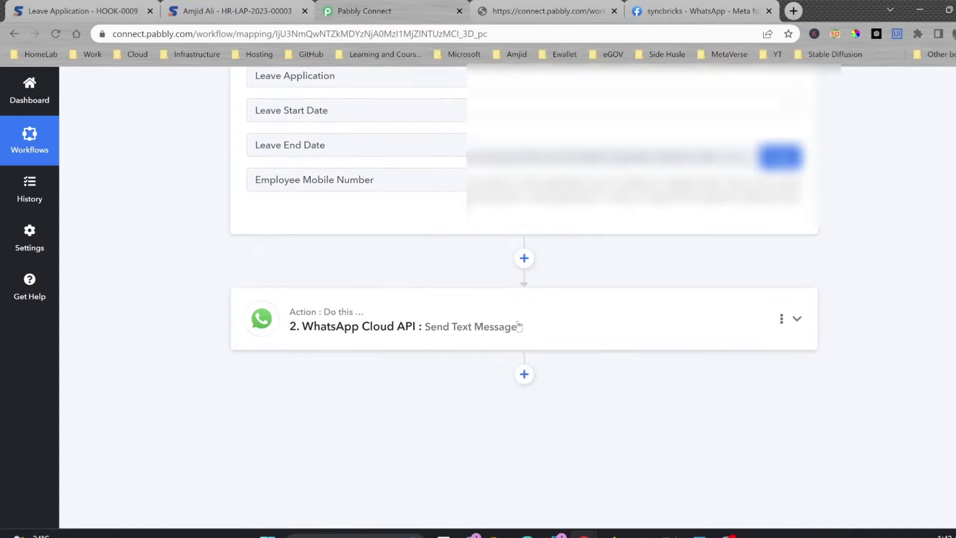
click(783, 319)
click(724, 401)
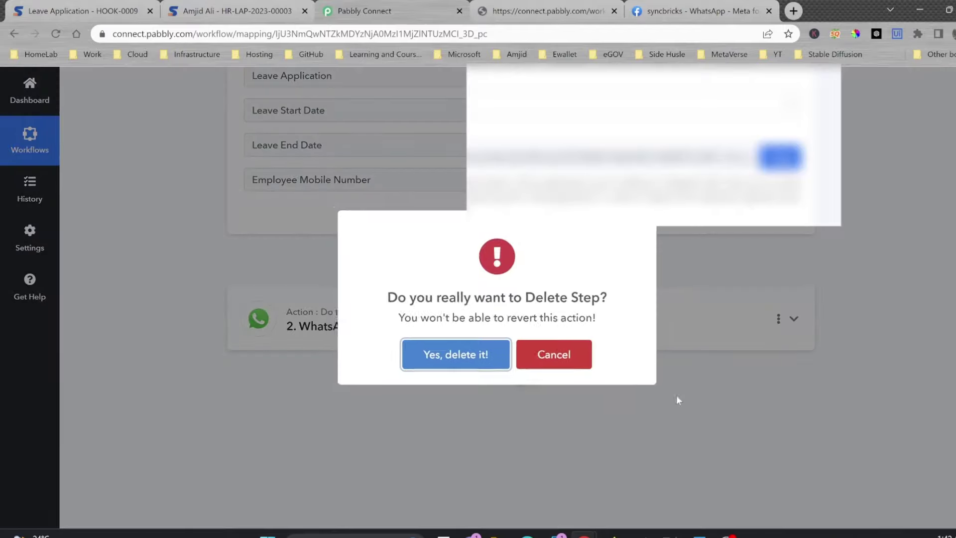
click(462, 370)
click(487, 358)
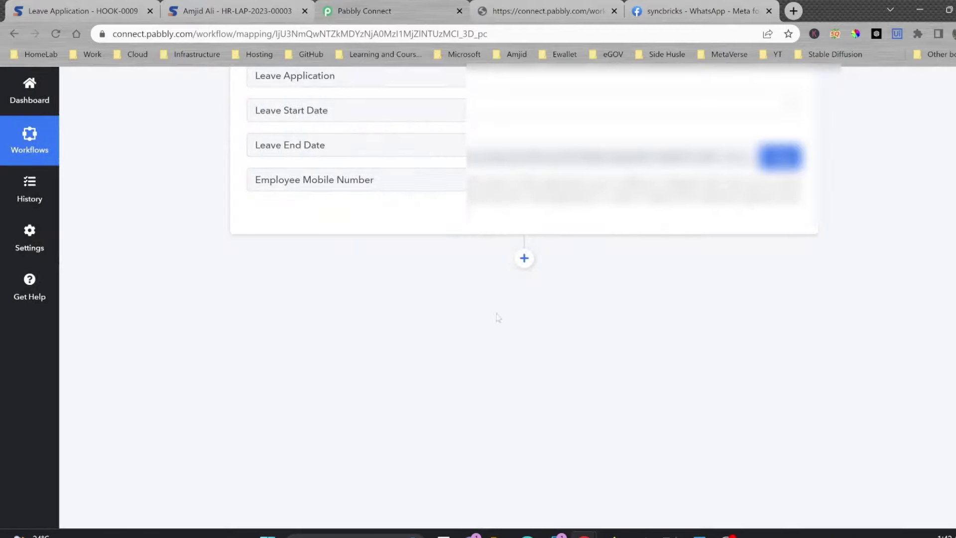
Create a new Google Sheet in Drive titled leave_application
click(793, 10)
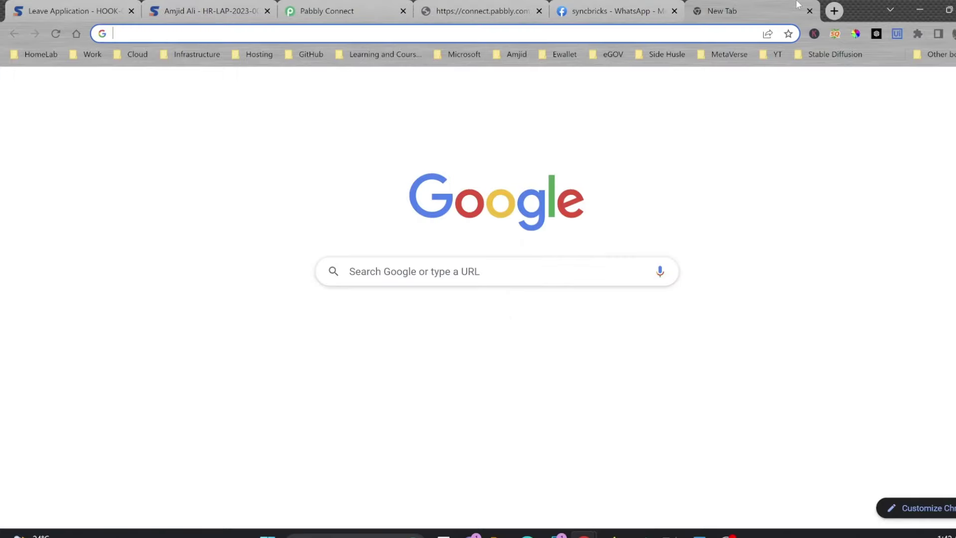
text(drive.google.com)
key(Return)
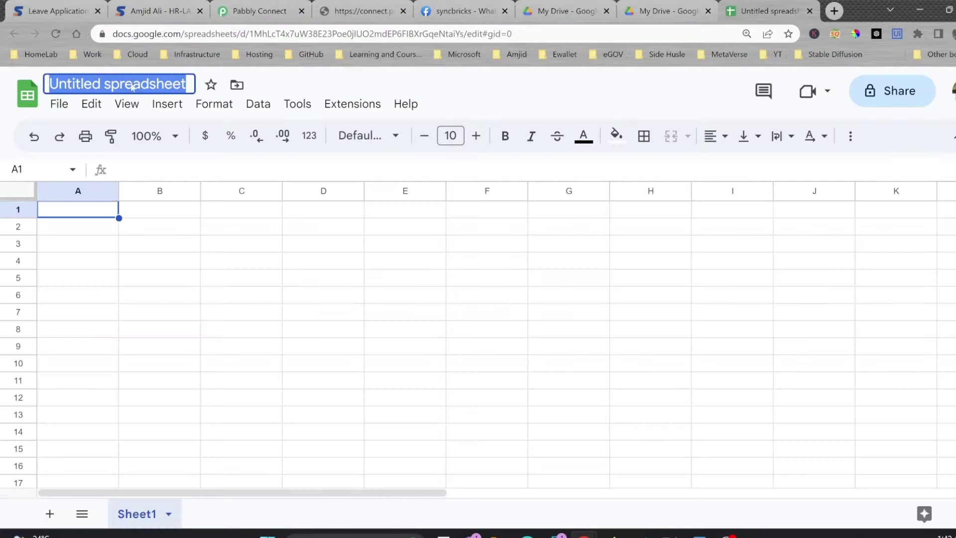
text(leaveapplicatio)
key(BackSpace)
key(BackSpace)
key(BackSpace)
key(BackSpace)
key(BackSpace)
key(BackSpace)
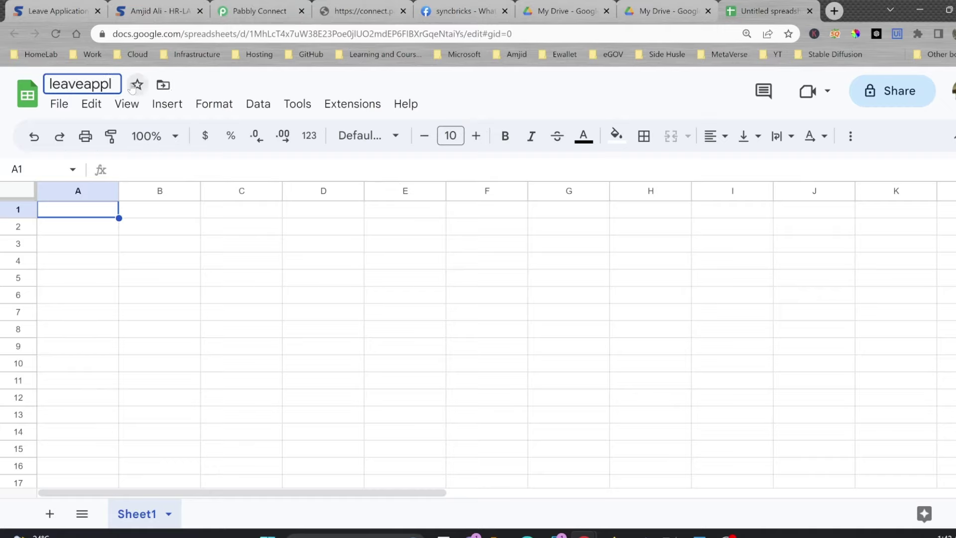
text(ication)
click(103, 213)
Enter row 1 headers Employee Name, Leave Application Number, Start Date, End Date, Reason, Status
text(Employee Name)
key(Tab)
text(Leave Application Number)
key(Tab)
text(Start Date)
key(Tab)
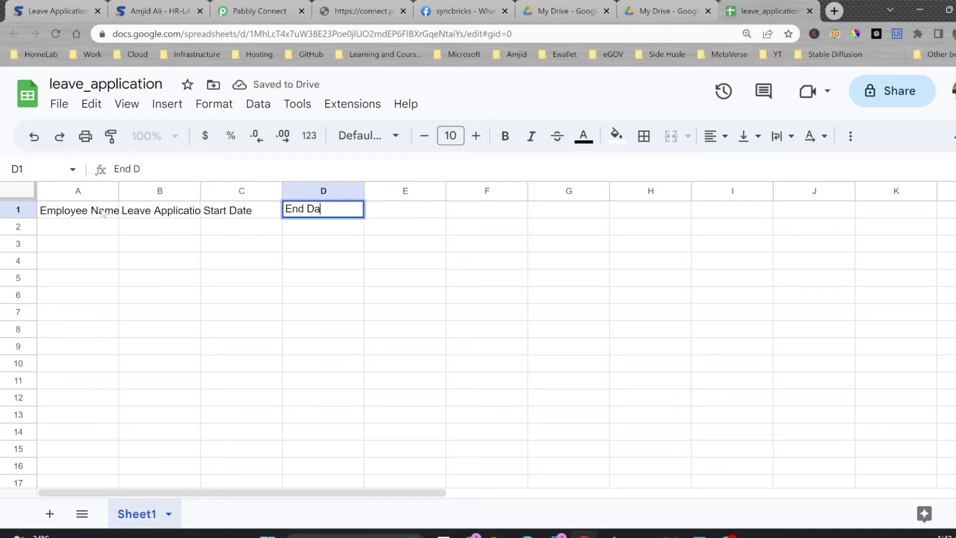
text(te)
key(Tab)
text(Status)
click(78, 191)
drag(79, 210, 405, 210)
Clear the approved-only trigger condition on webhook HOOK-0009
click(154, 11)
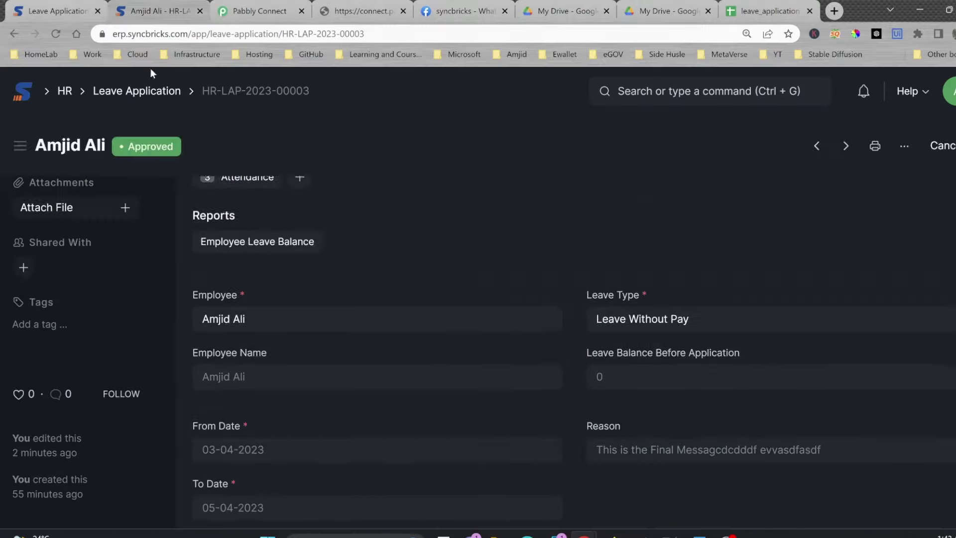
right_click(556, 249)
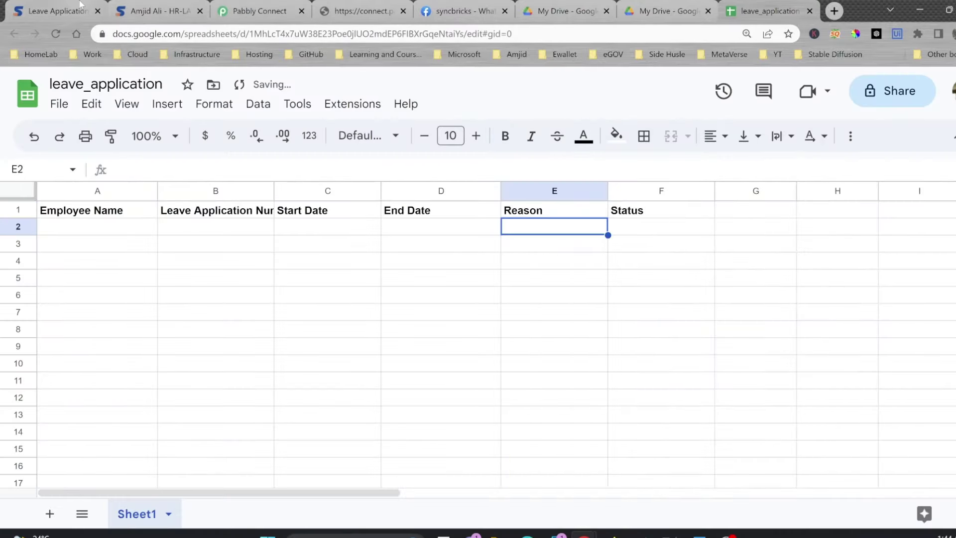
click(37, 8)
scroll(304, 303, down, 1)
drag(326, 257, 160, 235)
key(BackSpace)
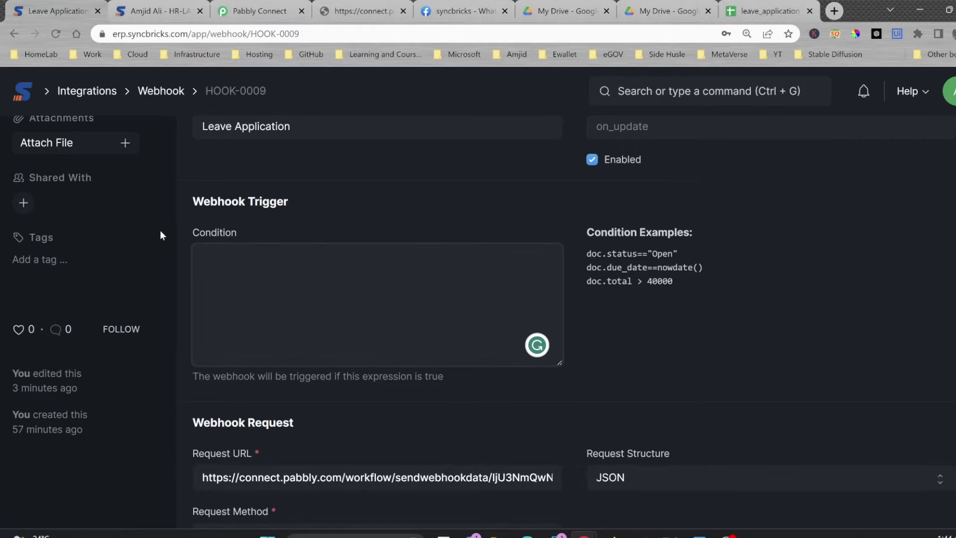
Duplicate the Leave End Date line in HOOK-0009's JSON body and rename the key to Reason
scroll(299, 235, down, 9)
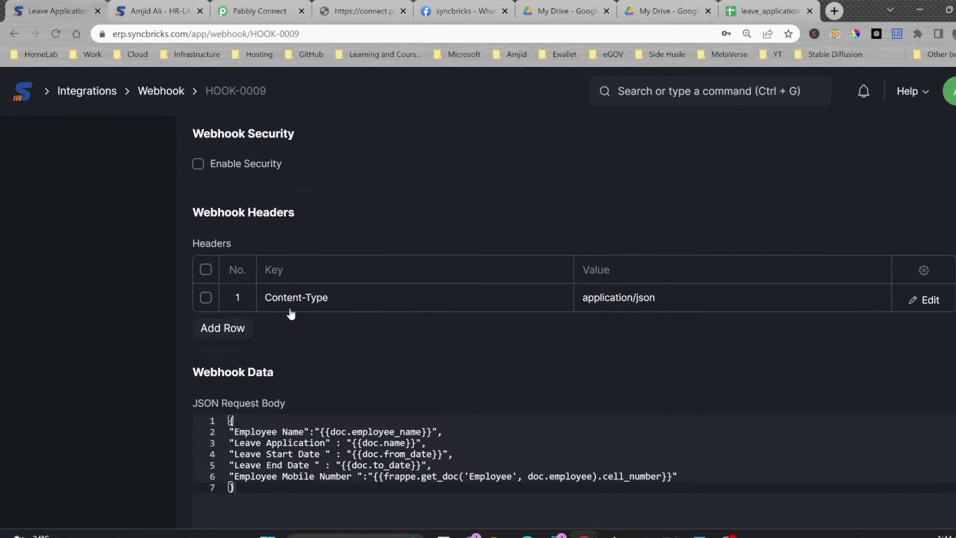
scroll(351, 373, down, 1)
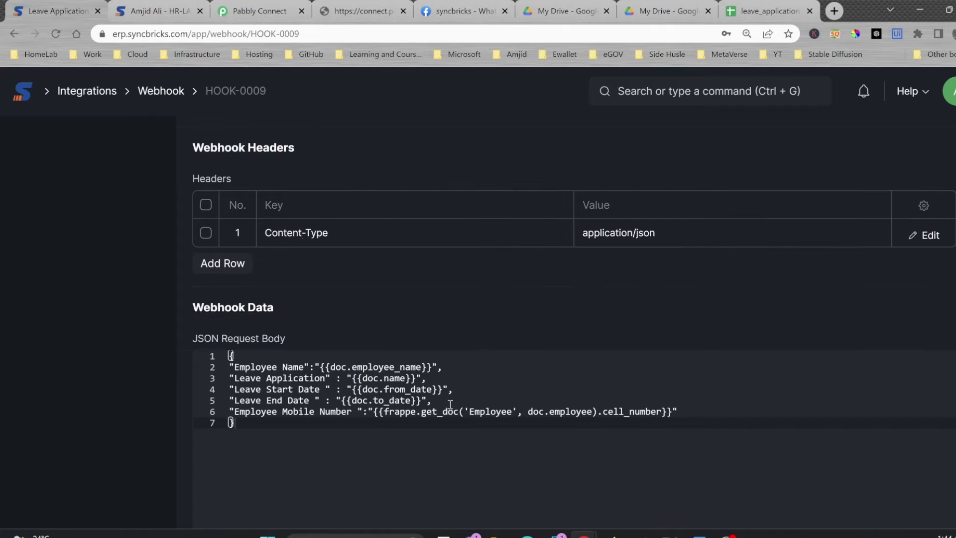
click(450, 404)
key(Return)
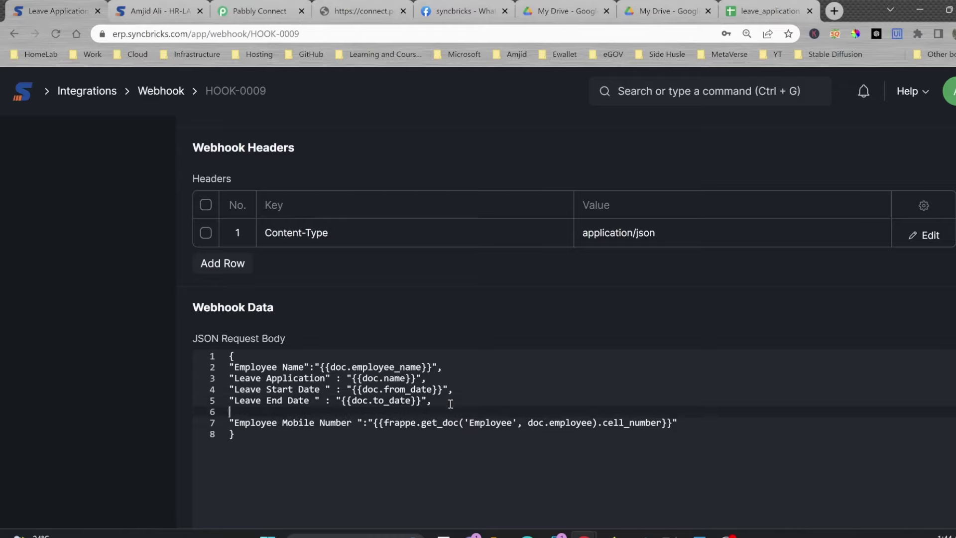
key(Return)
text("Leave End Date " : "{{doc.to_date}}",)
key(Up)
text("Leave End Date " : "{{doc.to_date}}",)
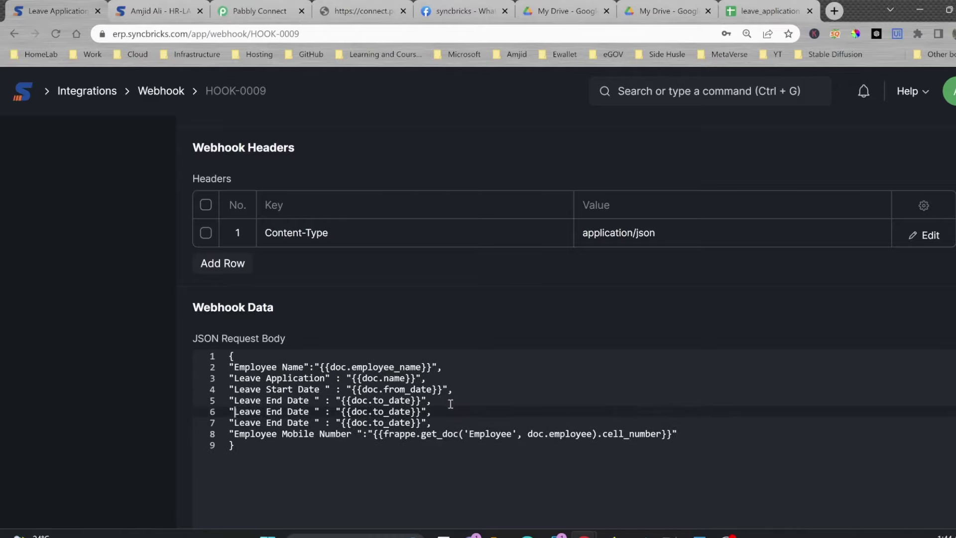
key(Home)
key(Right)
key(ctrl+shift+Right)
key(ctrl+shift+Right)
key(ctrl+shift+Right)
text(Reason)
Rename the second copied line's key to Status
key(Down)
key(Home)
key(Right)
key(ctrl+shift+Right)
key(ctrl+shift+Right)
key(ctrl+shift+Right)
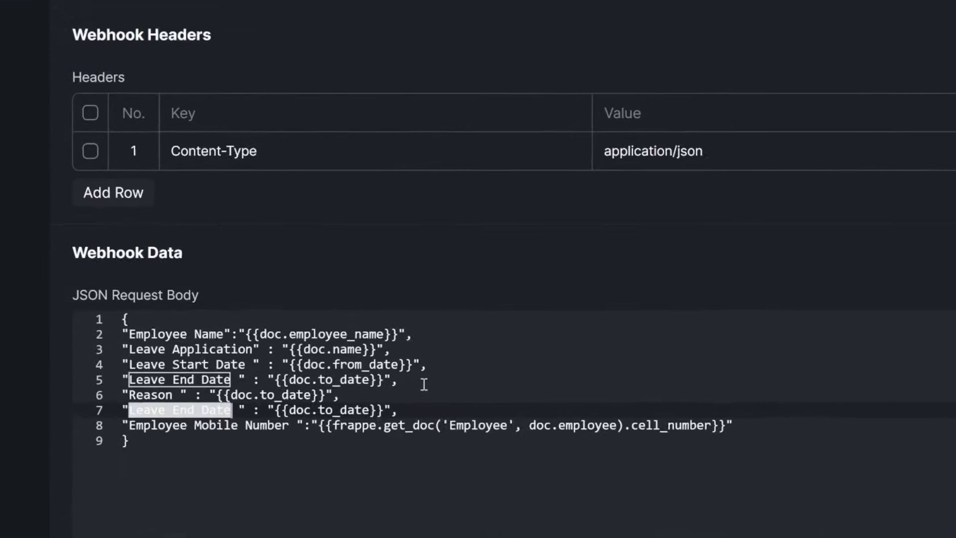
text(Status)
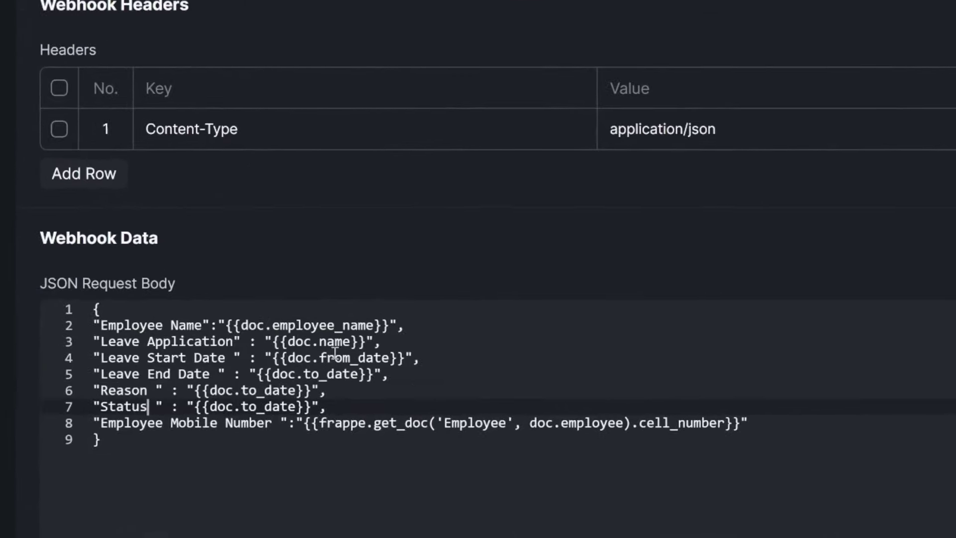
click(154, 10)
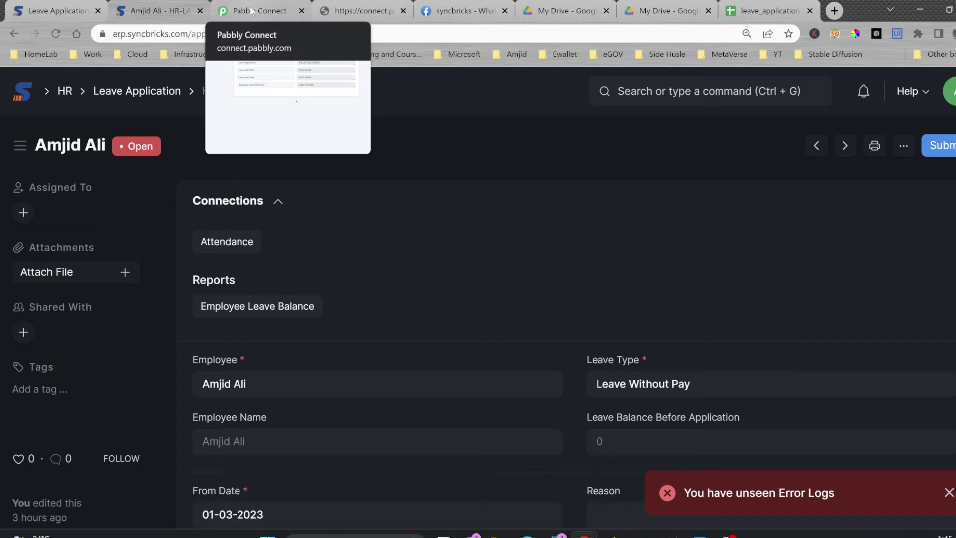
Duplicate webhook HOOK-0009 and clear the copy's Request URL
click(251, 11)
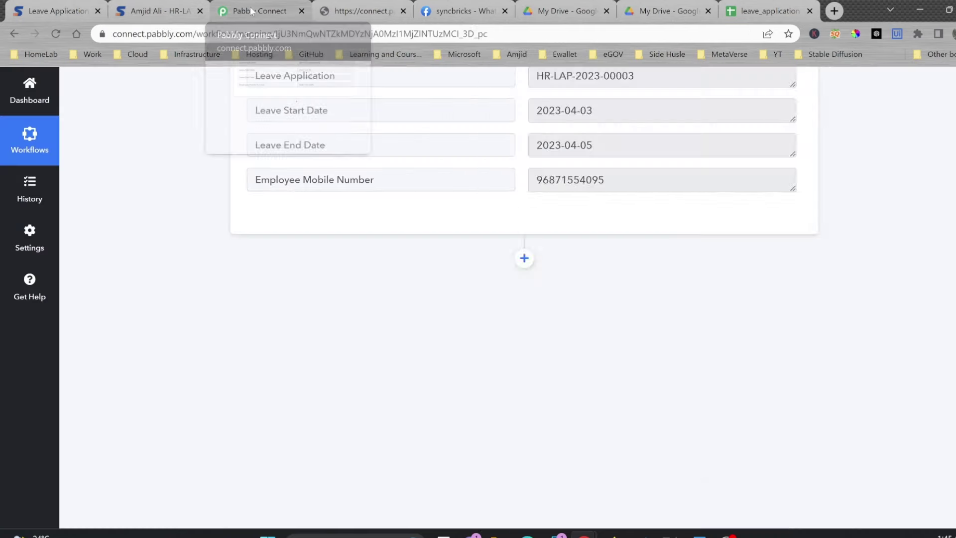
scroll(363, 131, up, 5)
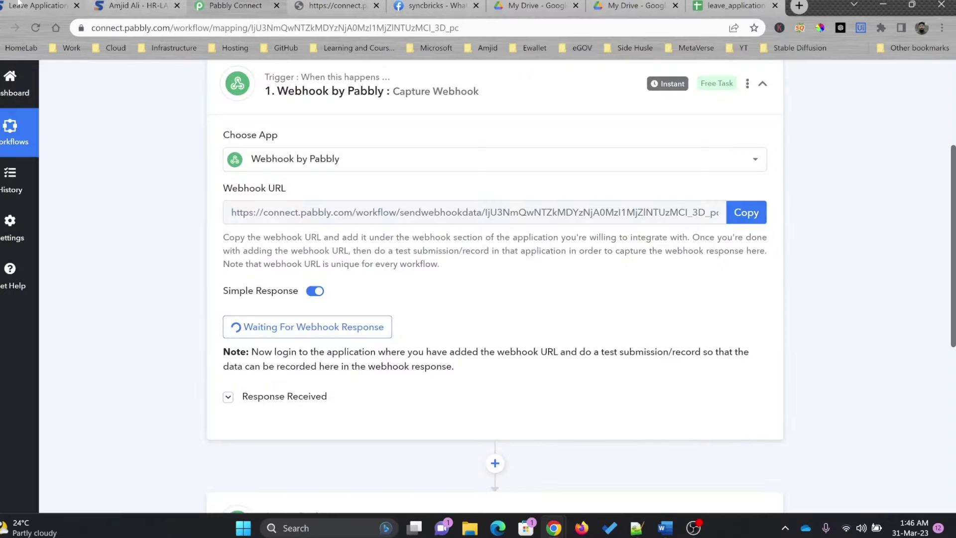
click(30, 5)
scroll(226, 248, up, 8)
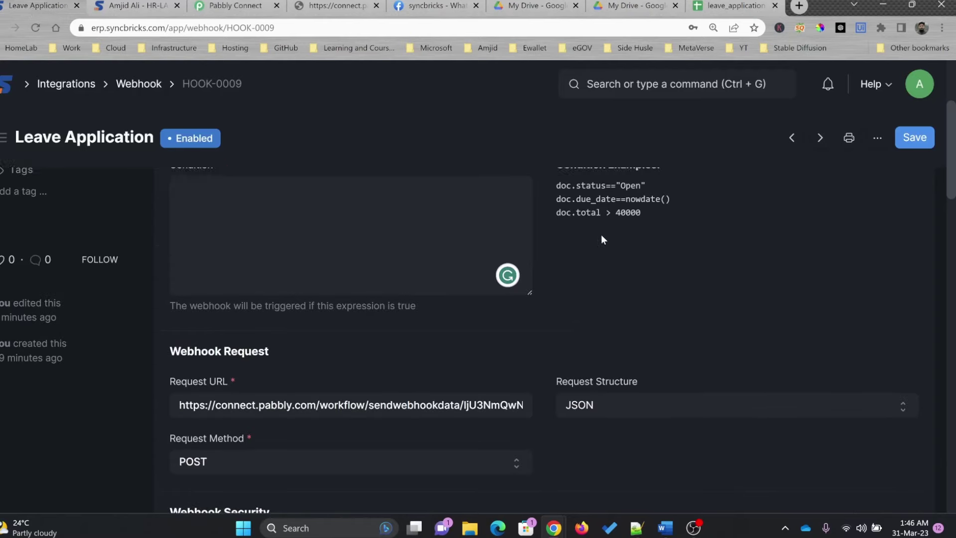
click(871, 141)
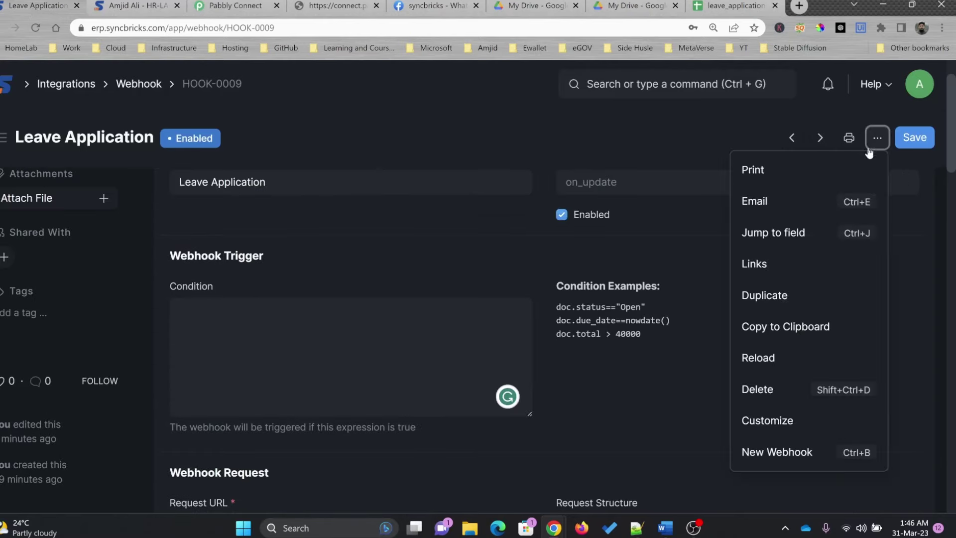
click(776, 299)
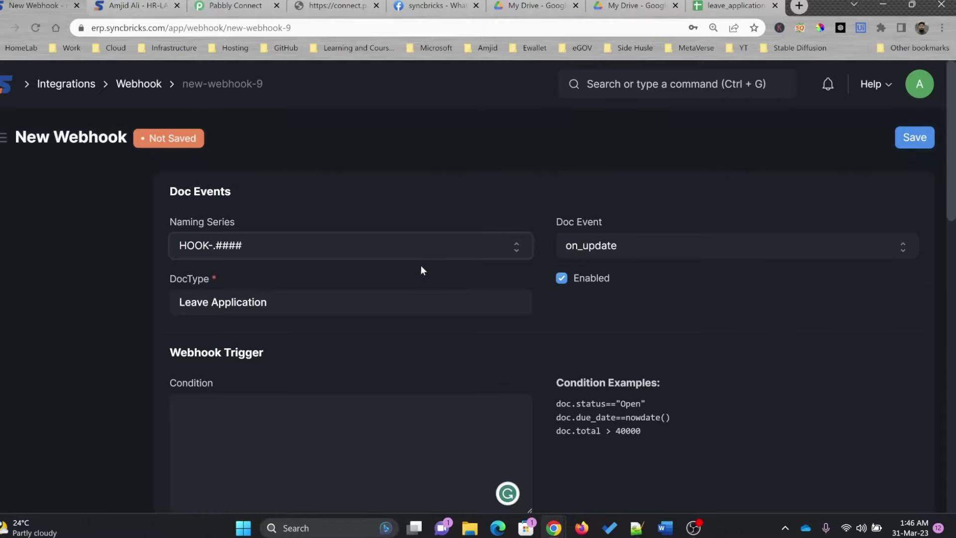
scroll(376, 309, down, 5)
triple_click(362, 303)
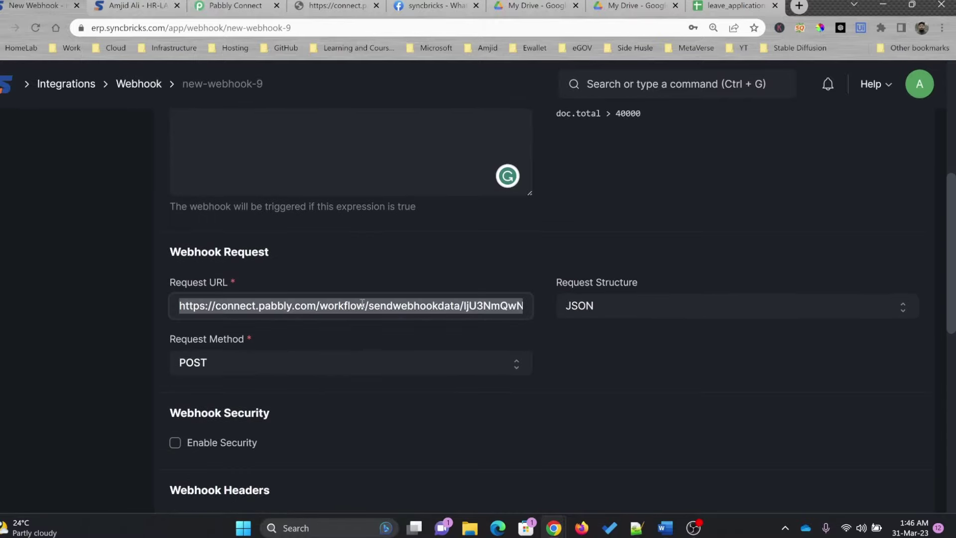
key(BackSpace)
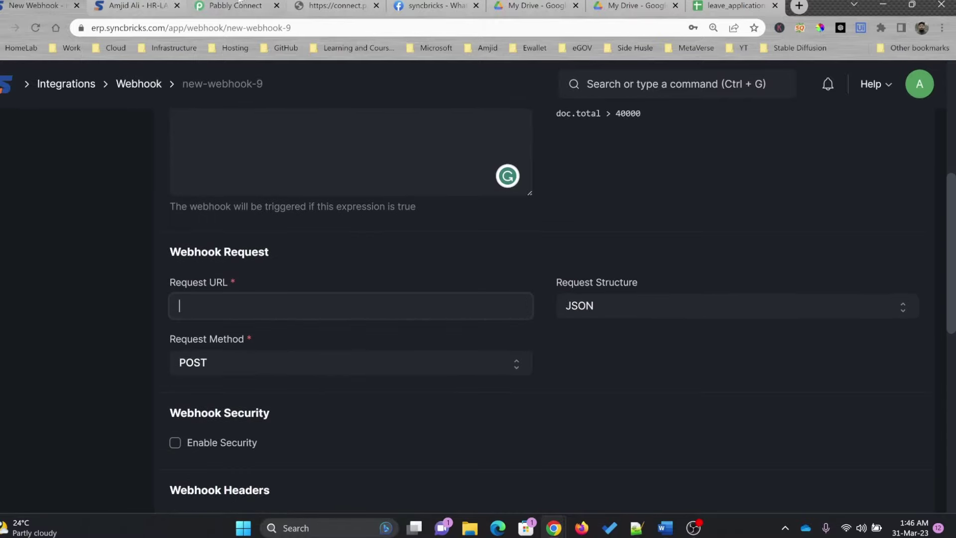
Paste the Pabbly webhook URL as the Request URL and save the new webhook HOOK-0010
click(239, 4)
click(727, 215)
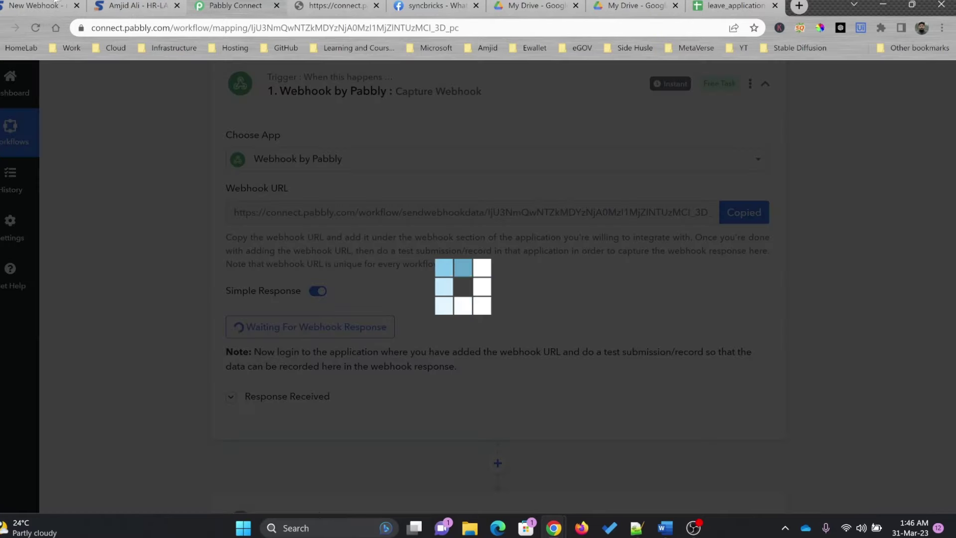
click(136, 6)
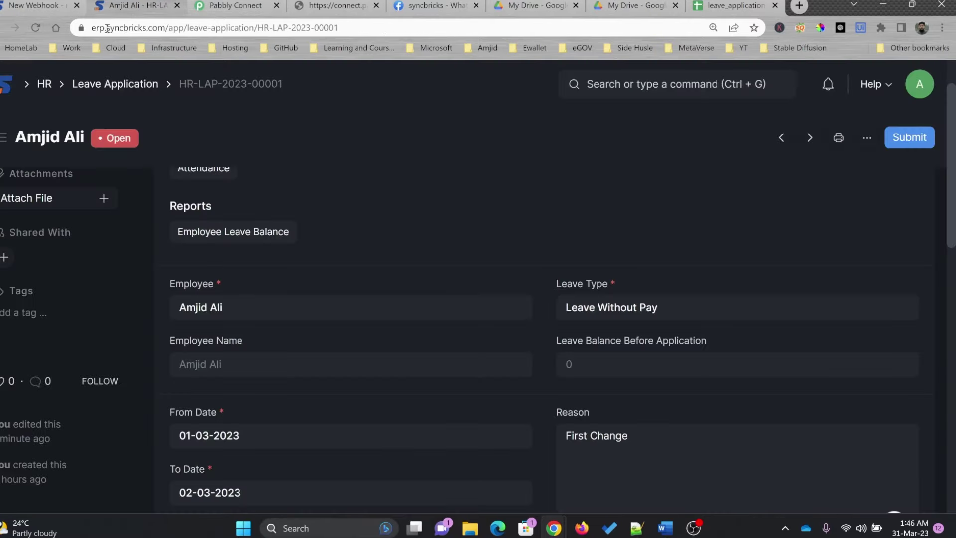
click(40, 6)
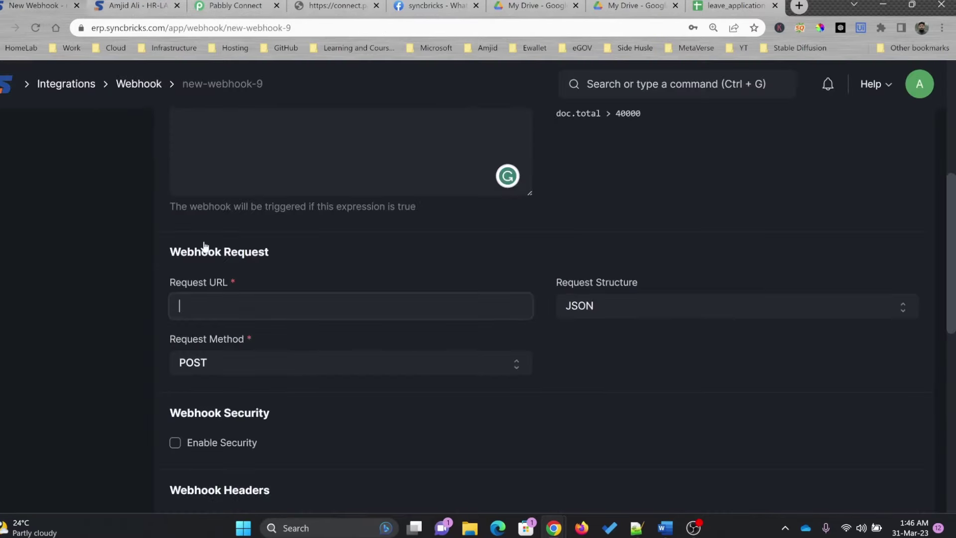
click(596, 376)
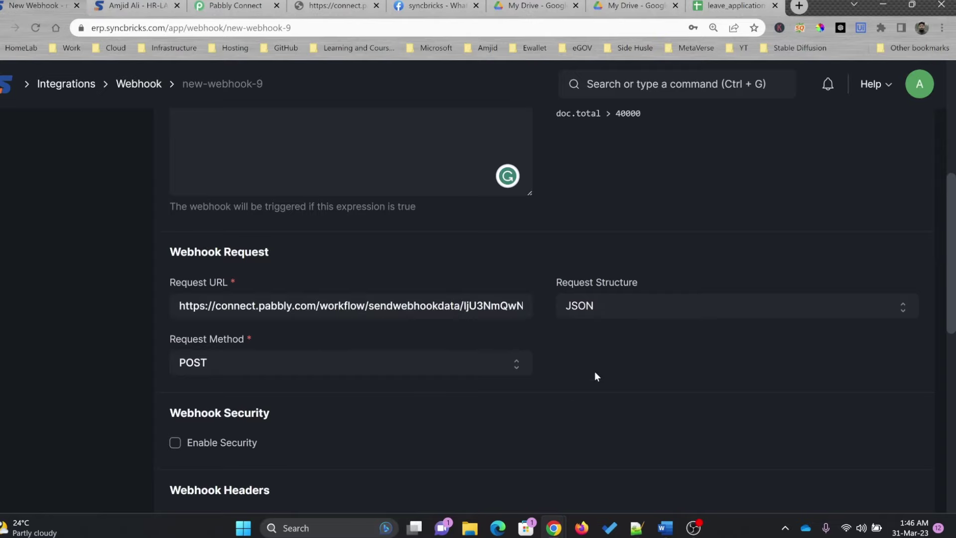
scroll(733, 250, up, 6)
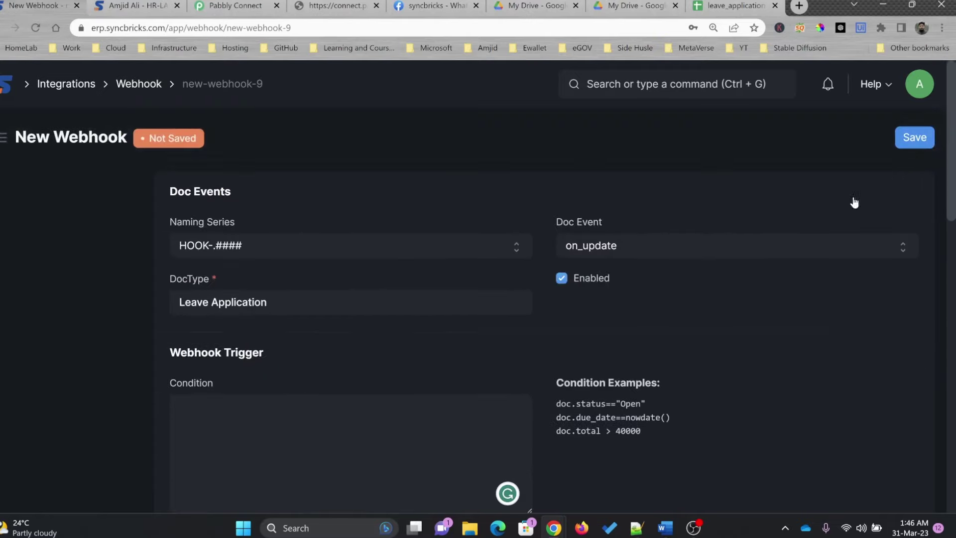
click(915, 142)
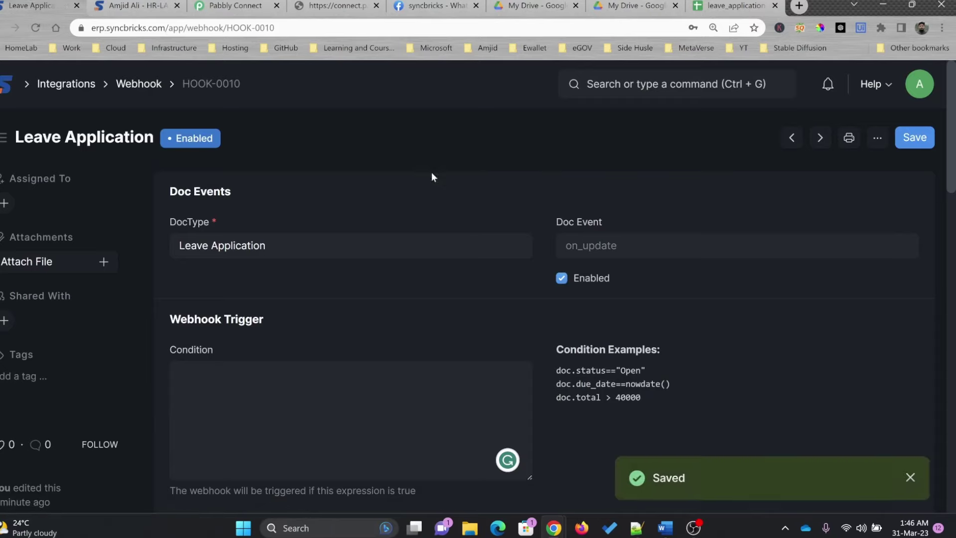
Re-save leave application HR-LAP-2023-00001 to fire the webhook, then review Pabbly's captured response
click(152, 5)
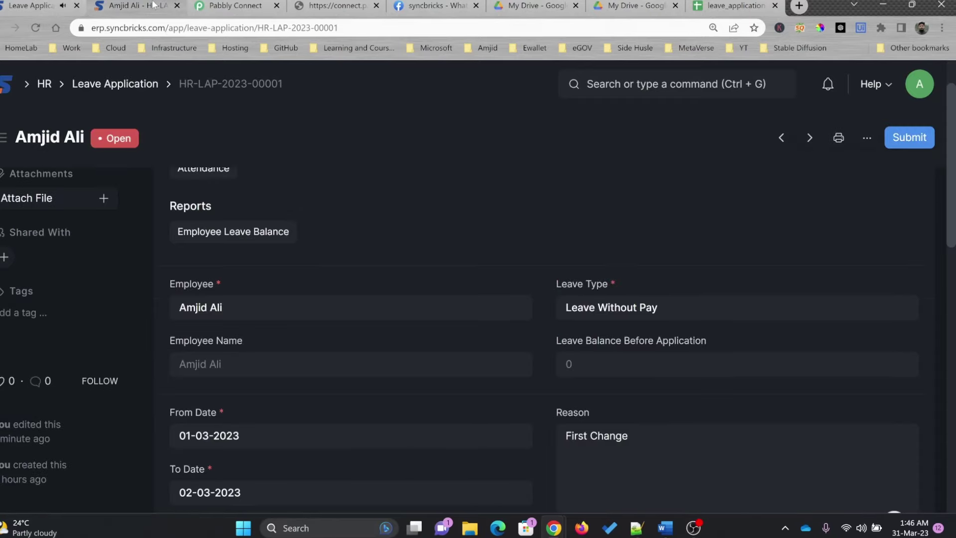
click(698, 448)
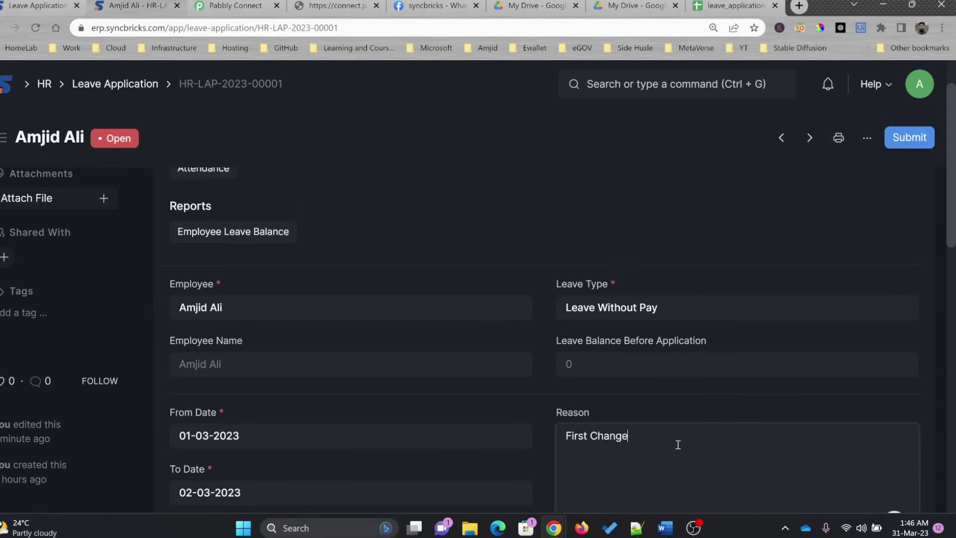
click(910, 137)
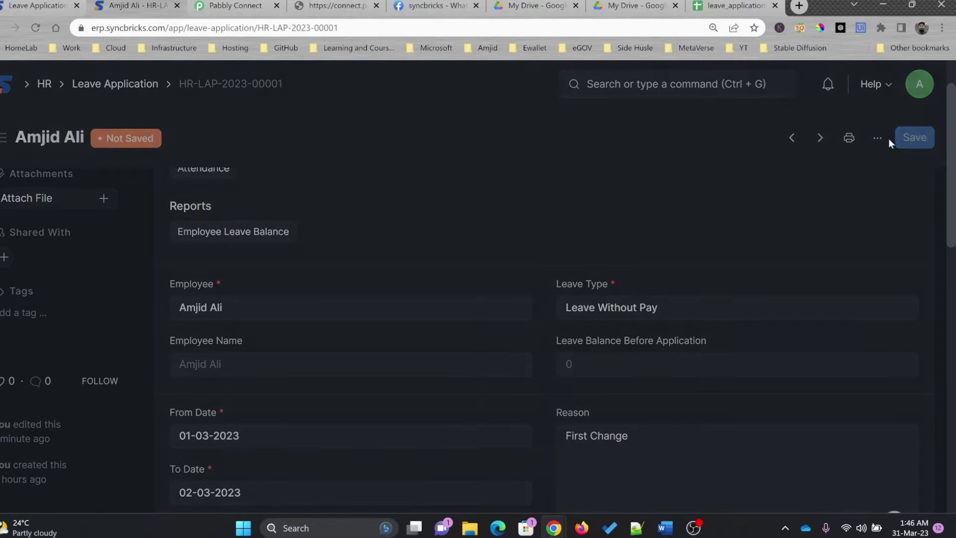
click(238, 5)
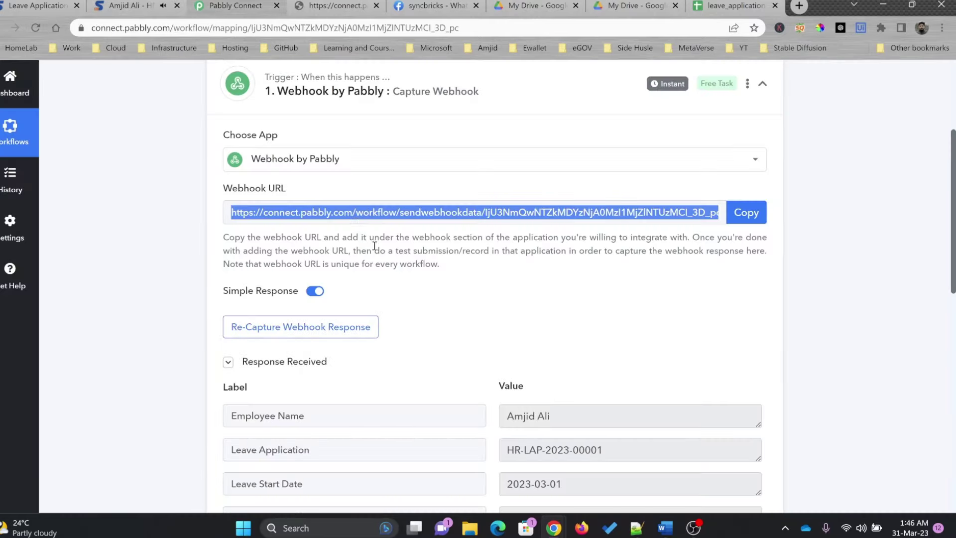
scroll(425, 366, up, 4)
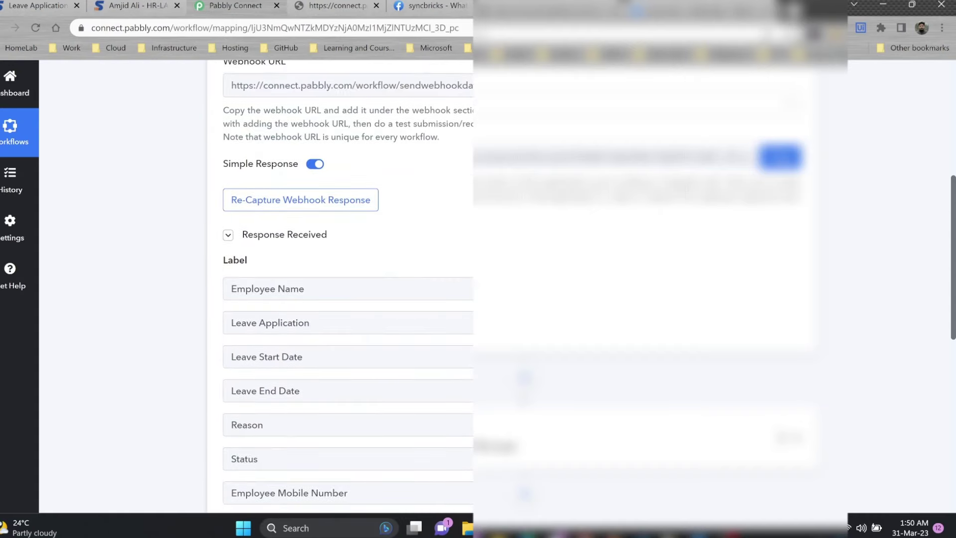
scroll(340, 287, up, 3)
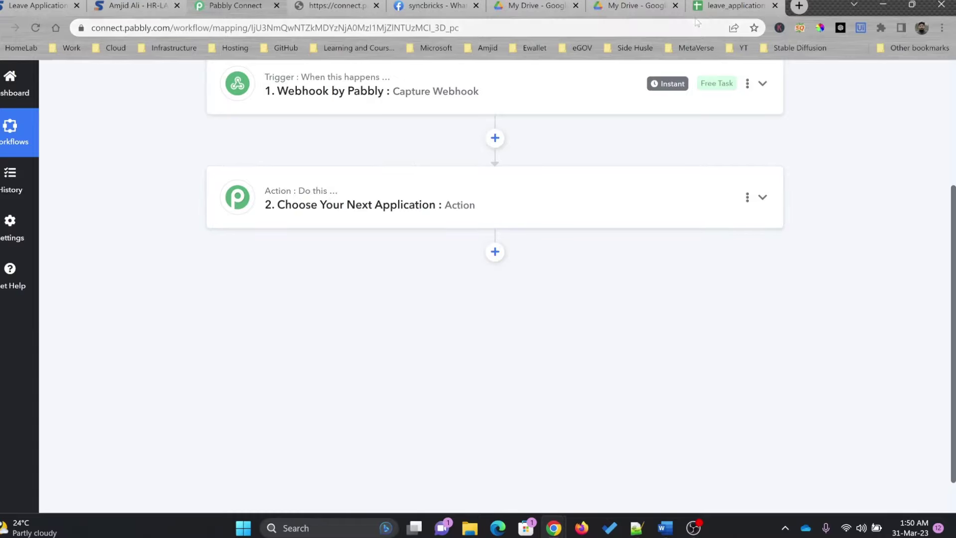
Add an action step using the Google Sheets app, found by searching 'sheet', and list its events
click(711, 10)
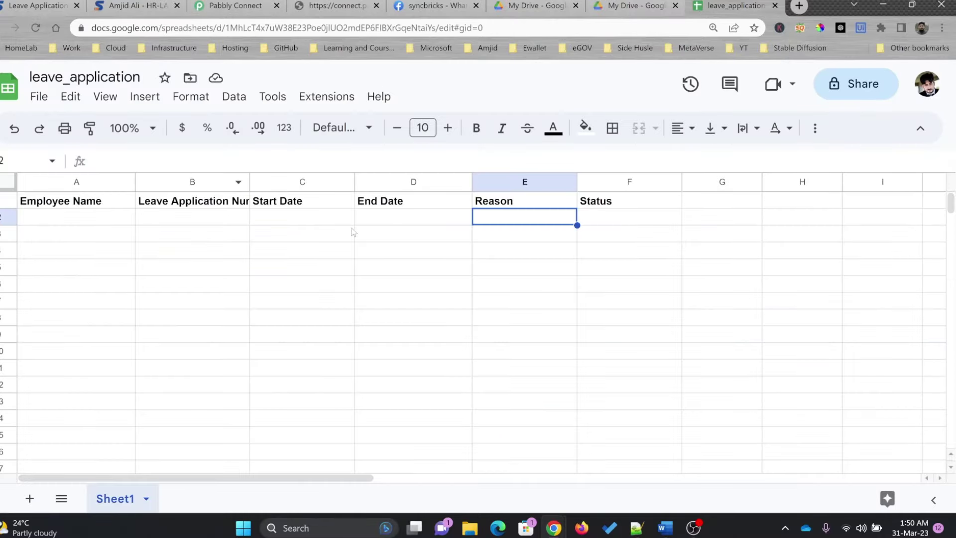
click(237, 9)
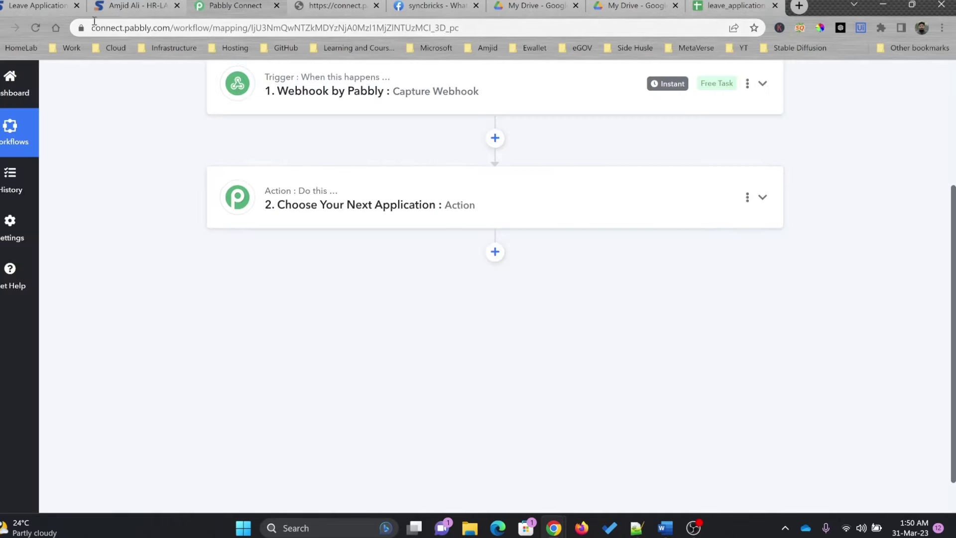
click(495, 253)
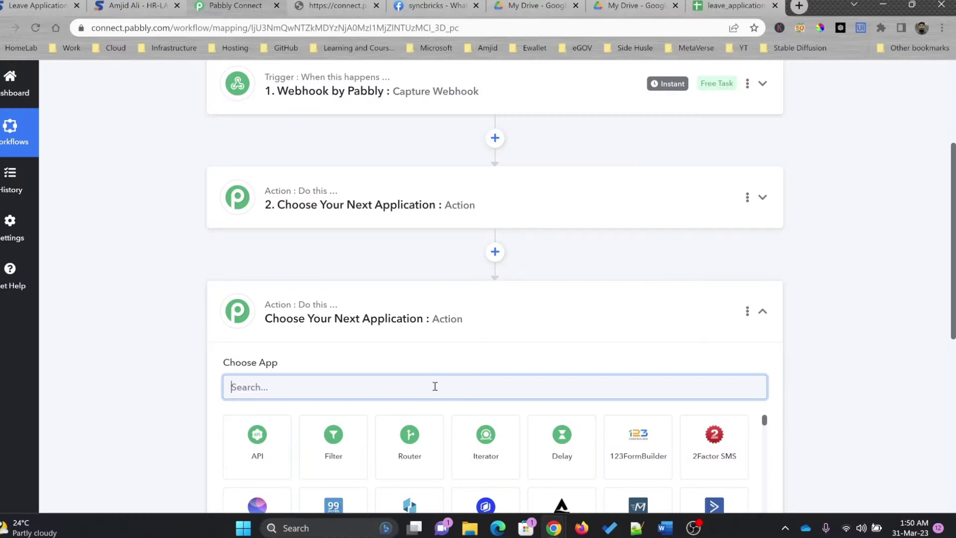
text(sheet)
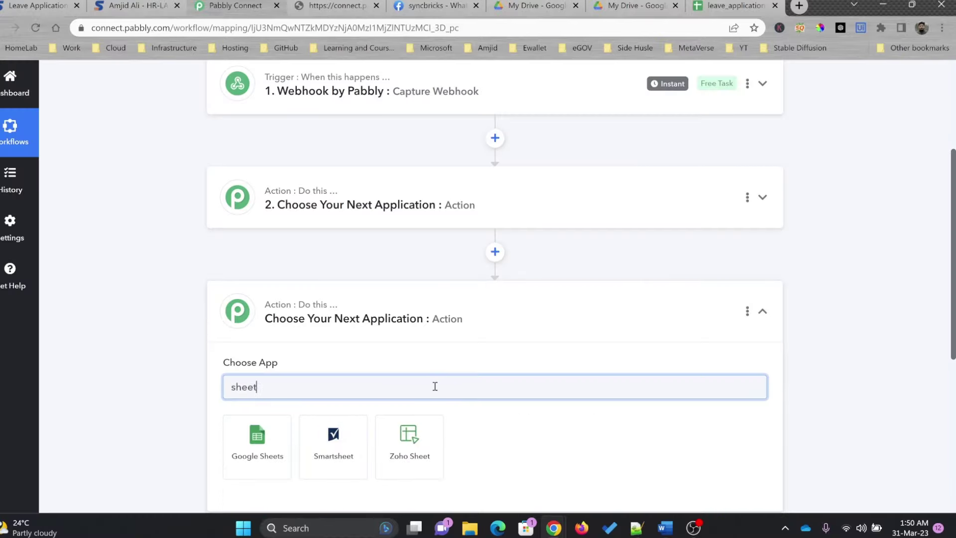
scroll(379, 418, down, 1)
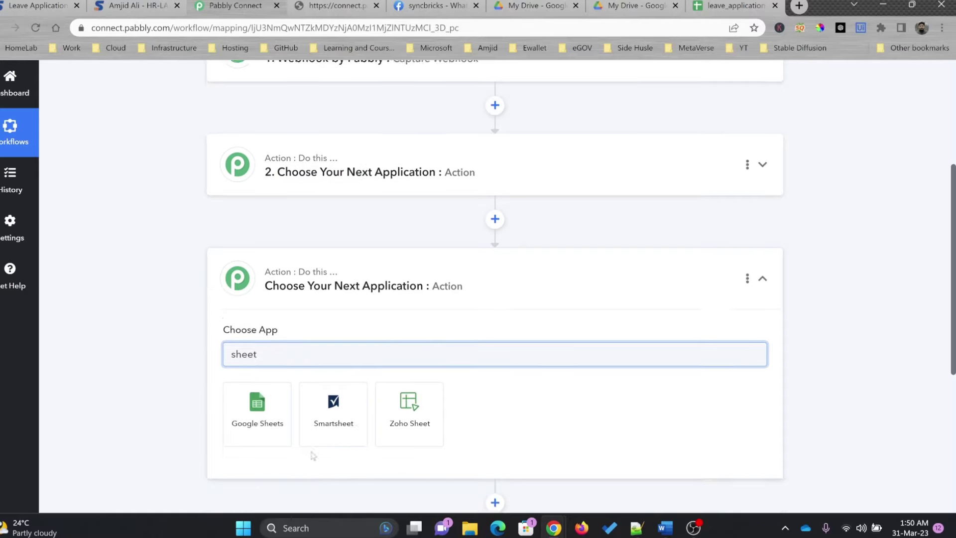
click(259, 396)
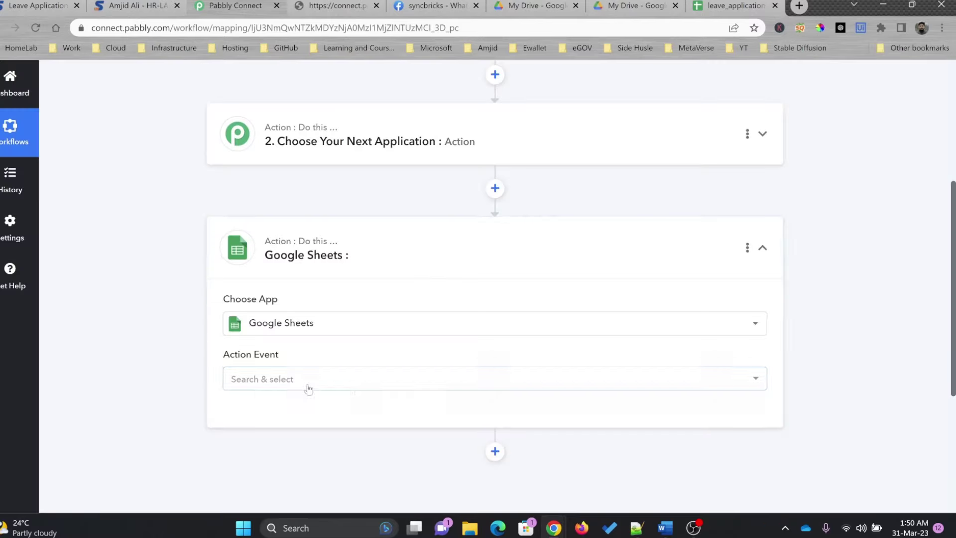
click(397, 386)
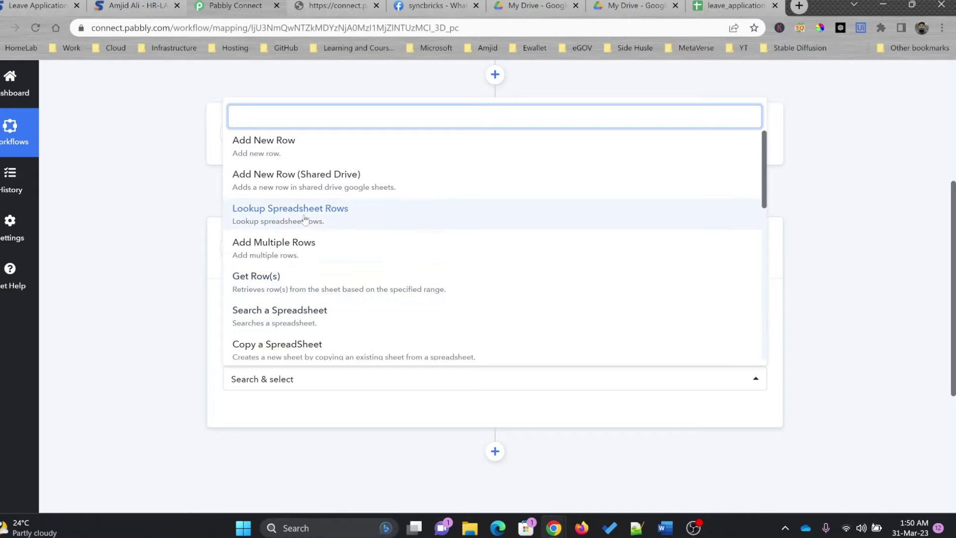
Choose the Add New Row action and connect the Google account via Sign in with Google
click(314, 147)
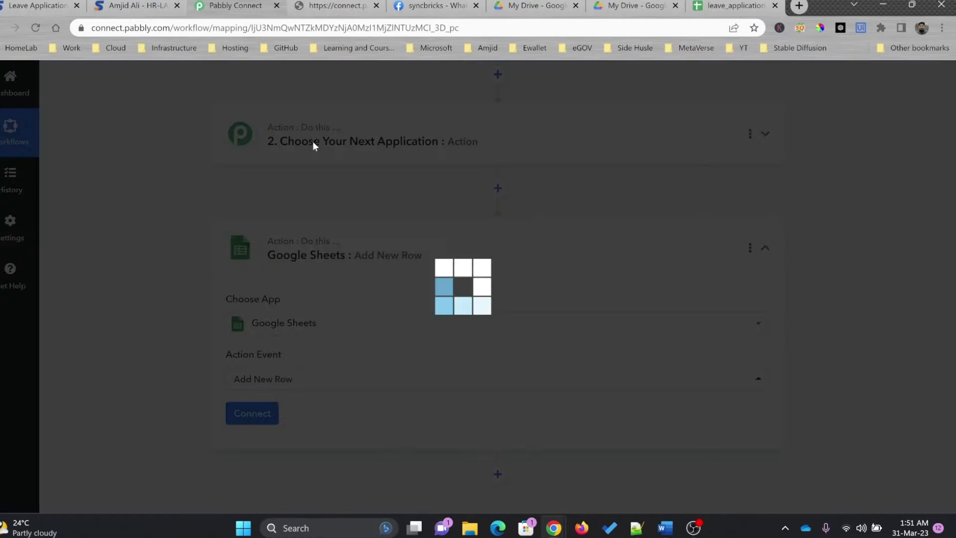
scroll(433, 260, down, 1)
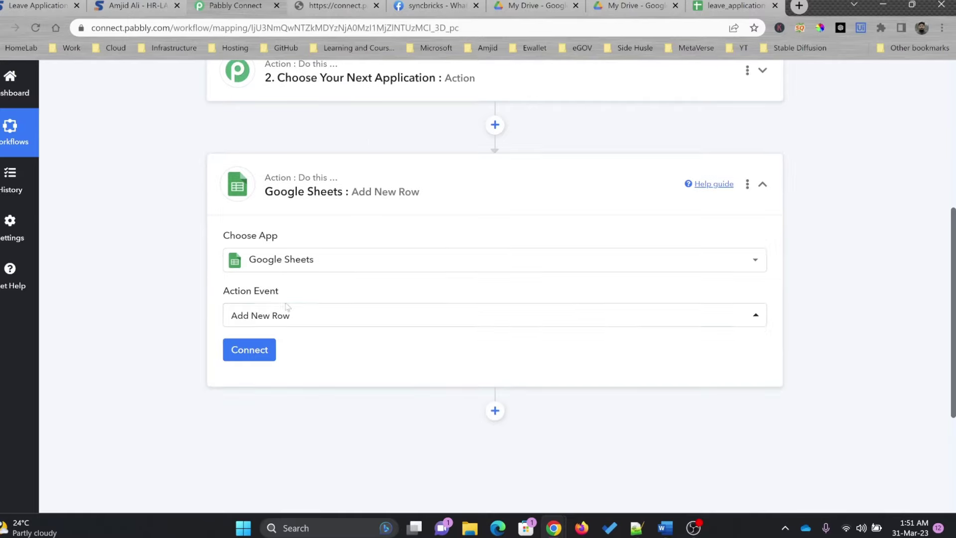
click(257, 352)
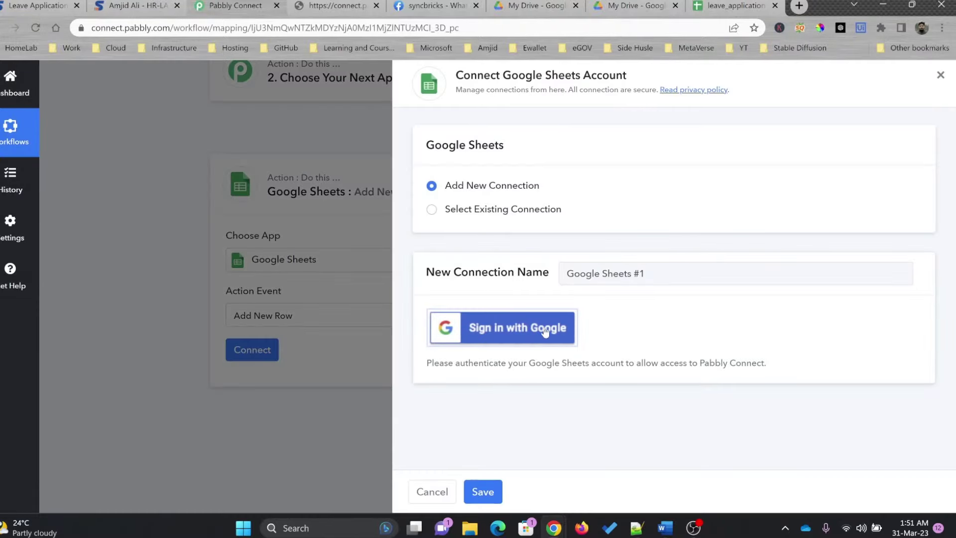
click(527, 331)
click(447, 340)
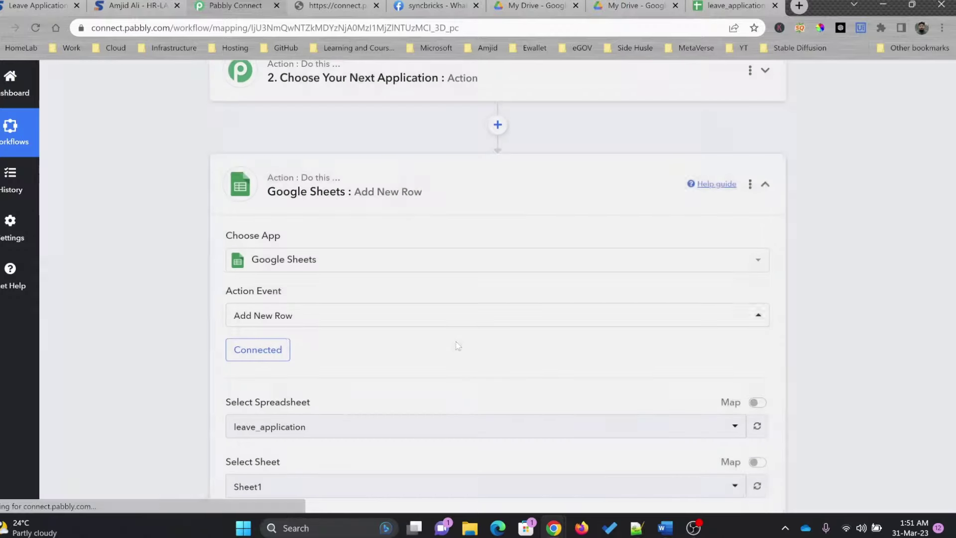
Select the leave_application spreadsheet and check its columns in the Sheets tab
scroll(498, 349, down, 4)
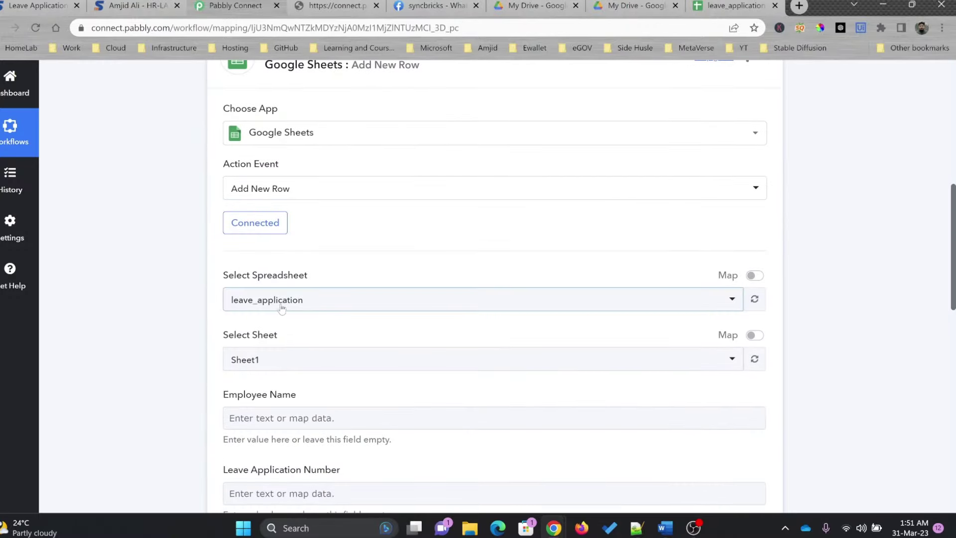
click(281, 303)
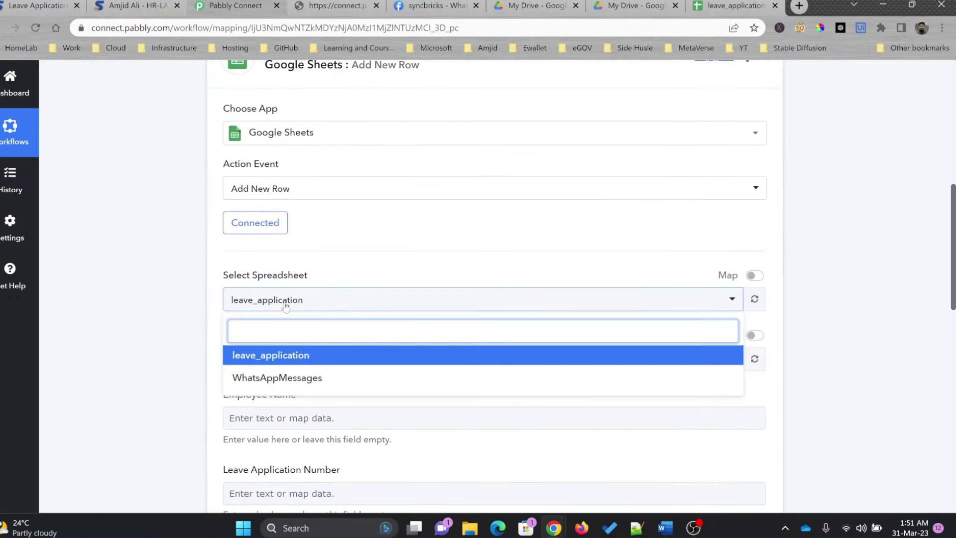
click(274, 356)
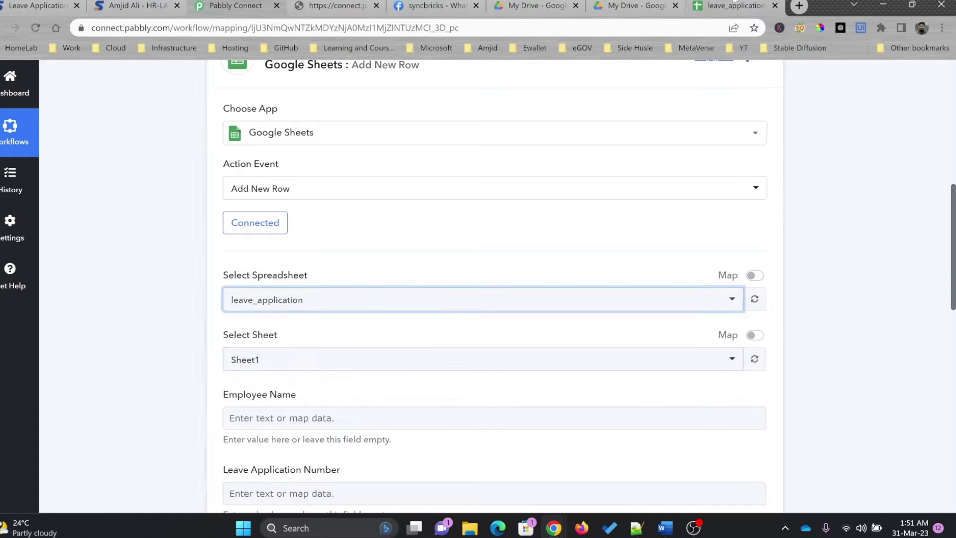
click(730, 4)
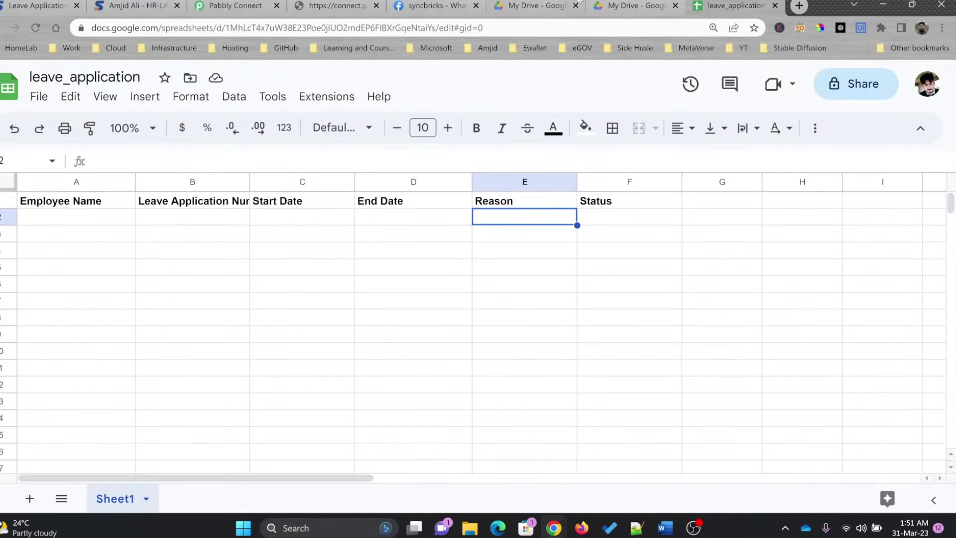
click(212, 10)
Compare the sheet headers Employee Name through Status with the form, placing the tabs side by side
scroll(587, 331, down, 3)
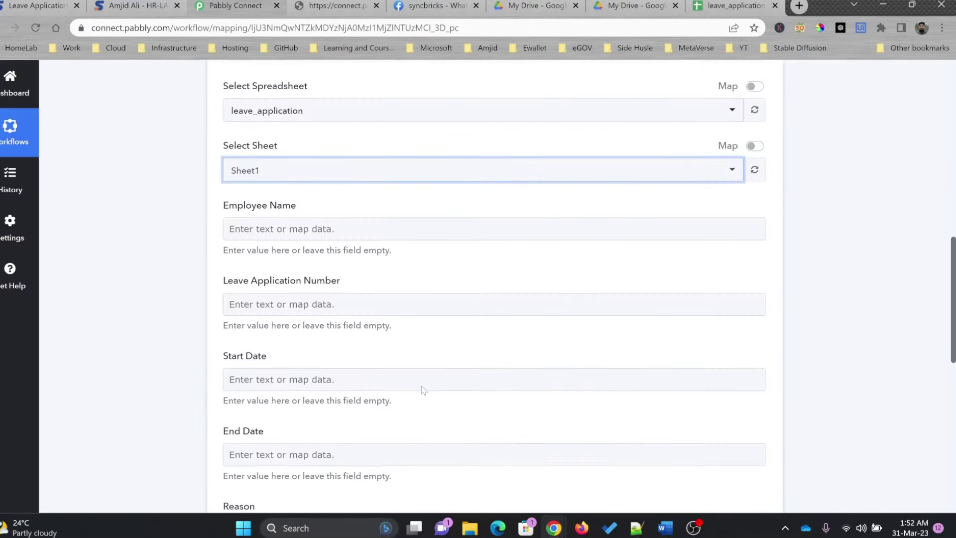
scroll(399, 370, down, 1)
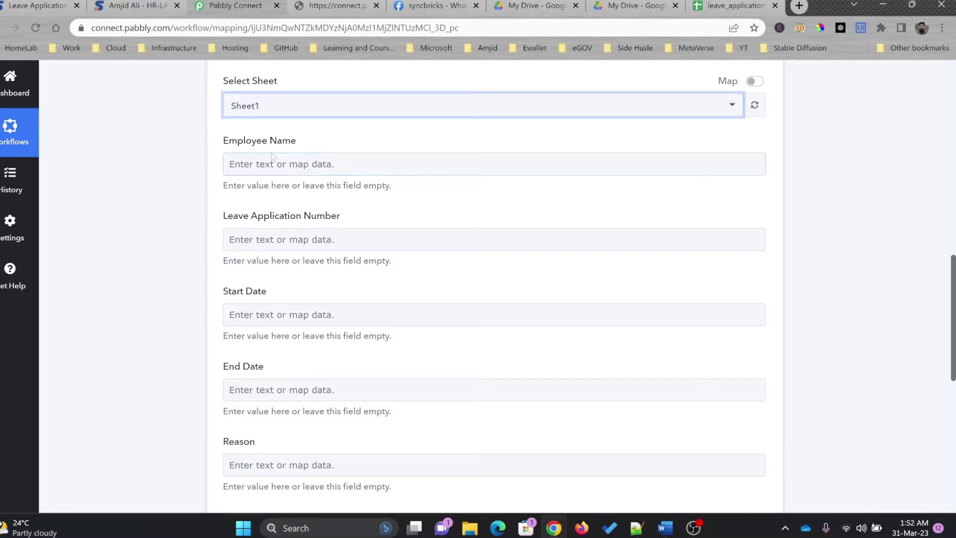
click(720, 7)
click(74, 206)
click(192, 206)
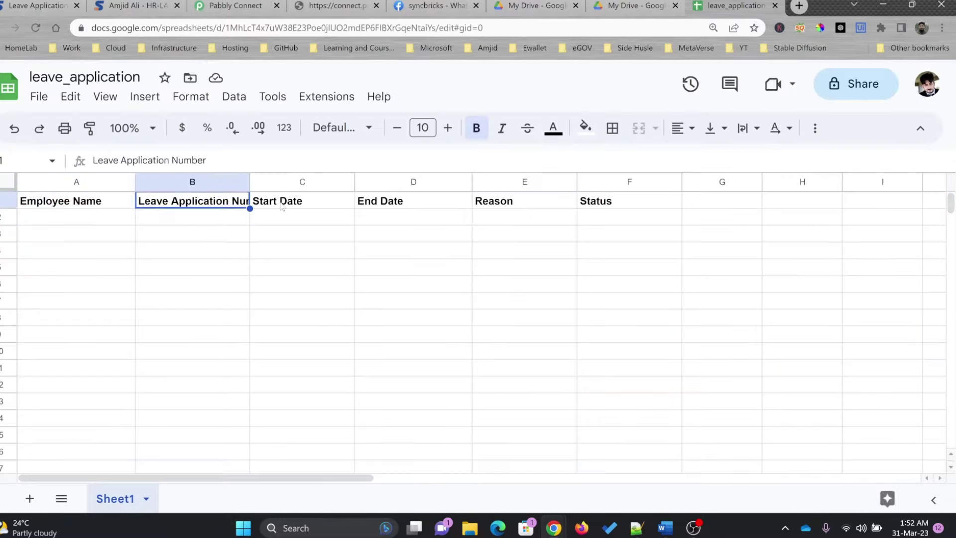
click(282, 206)
click(425, 207)
click(525, 206)
click(603, 204)
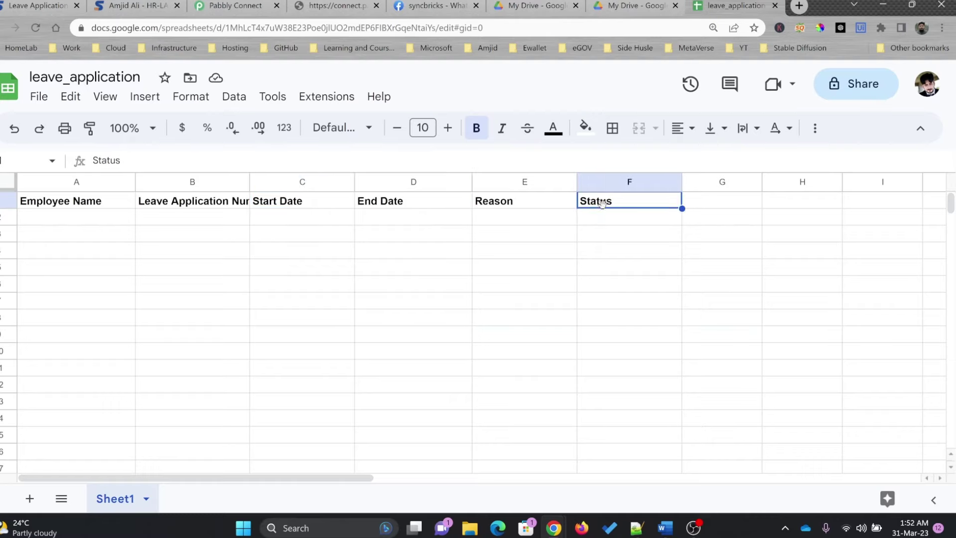
drag(229, 6, 632, 6)
Map the webhook's employee name, leave application number and start date into their sheet fields
scroll(301, 267, down, 5)
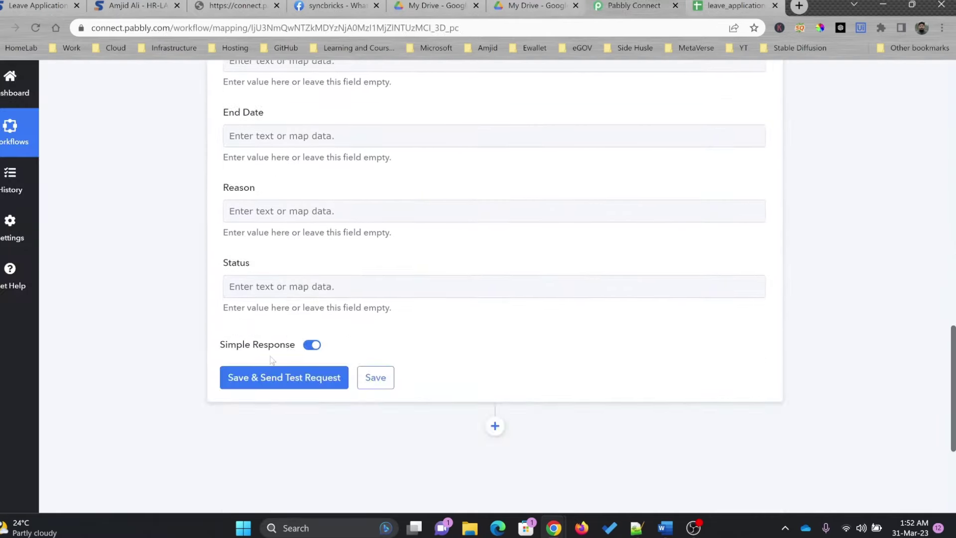
scroll(296, 224, up, 3)
scroll(293, 192, up, 3)
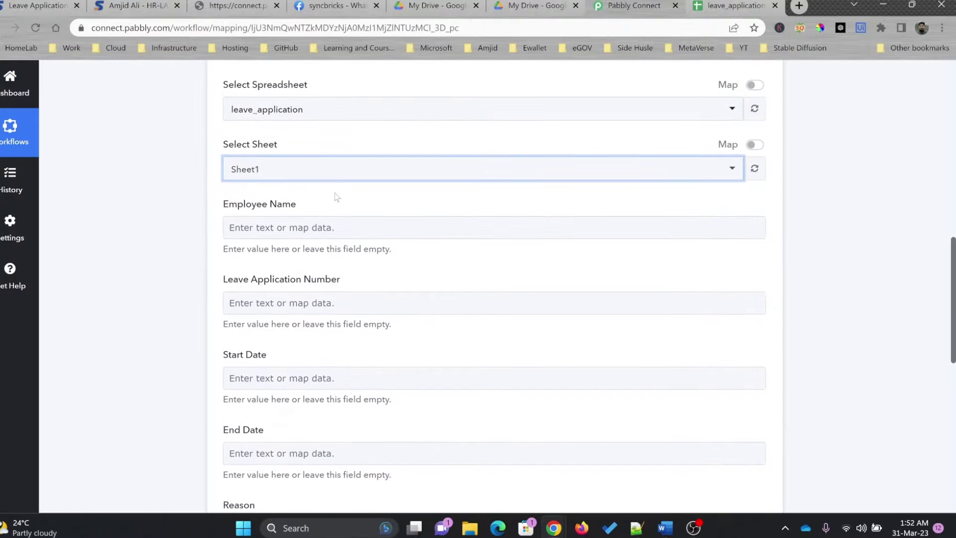
click(344, 222)
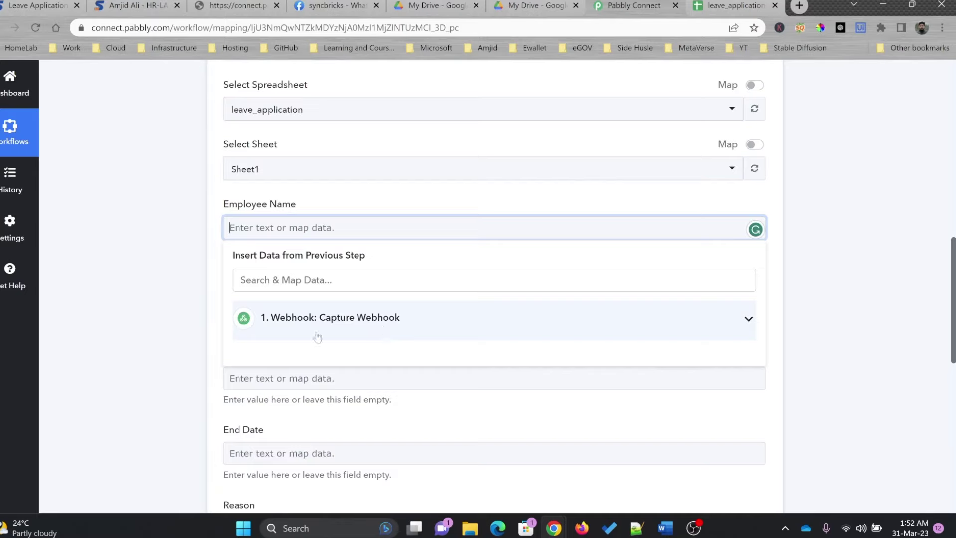
click(417, 326)
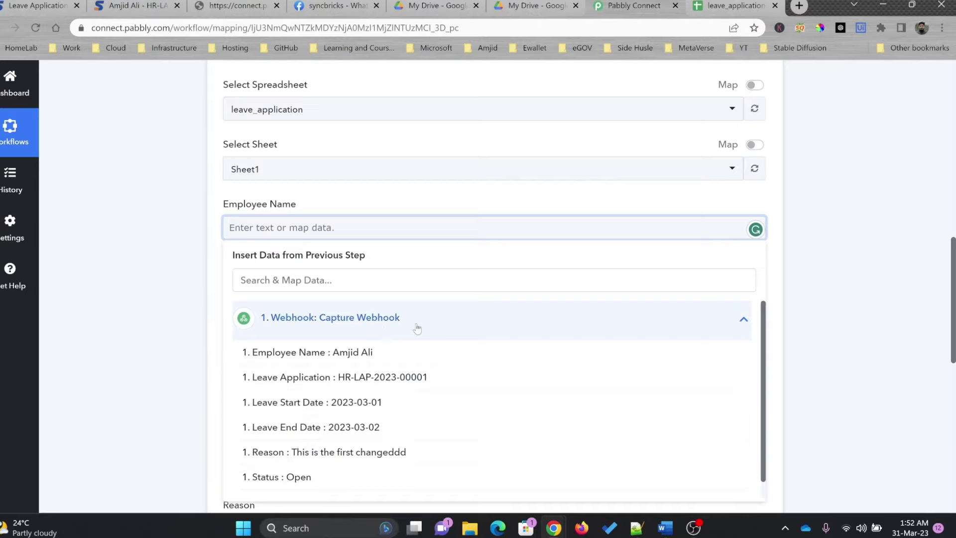
click(366, 353)
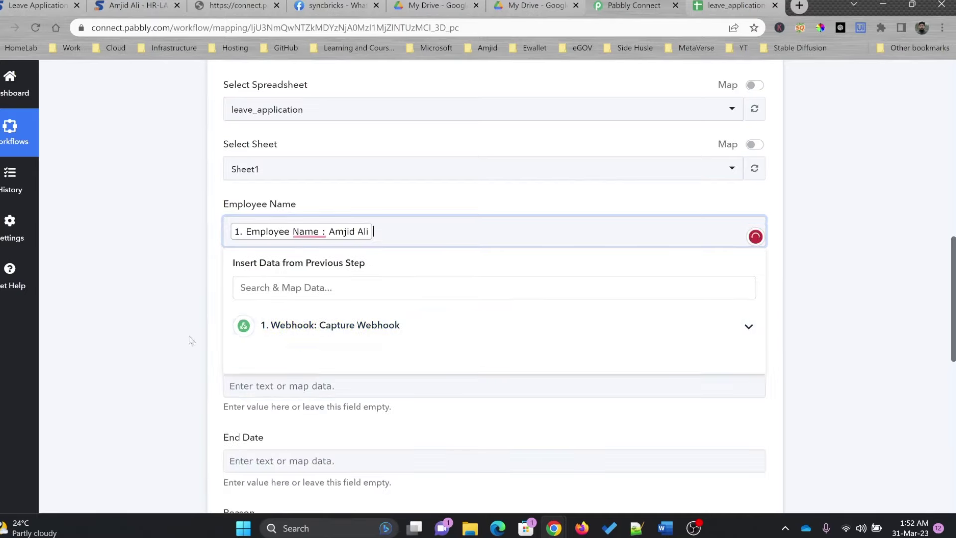
click(241, 402)
click(369, 312)
click(348, 397)
click(368, 447)
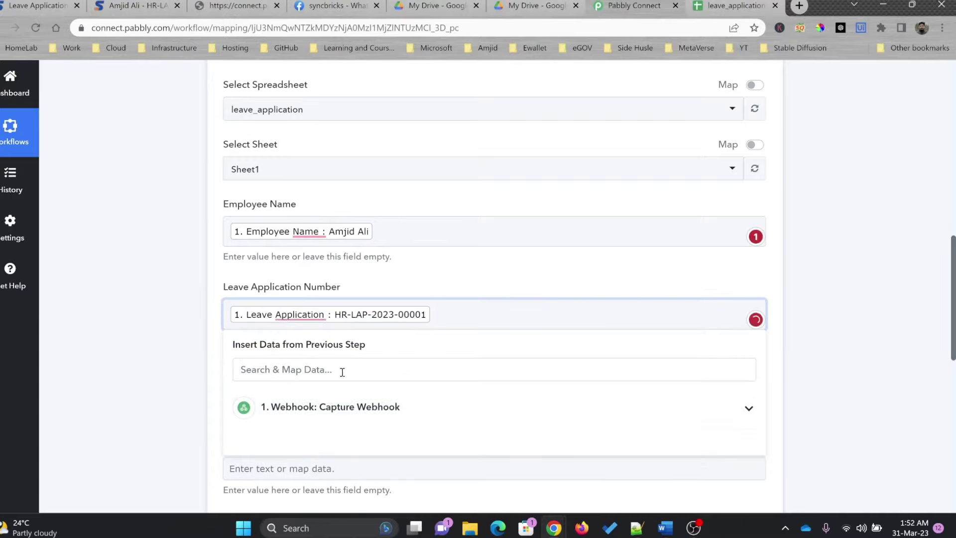
click(365, 386)
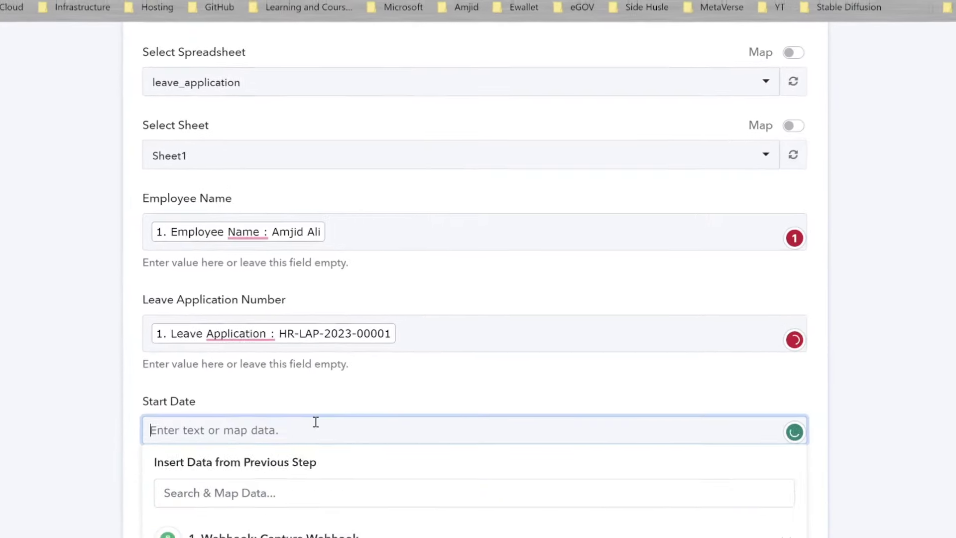
click(273, 536)
Map the webhook's end date and reason into End Date and Reason, then delete the empty action step
click(203, 510)
click(284, 441)
click(298, 357)
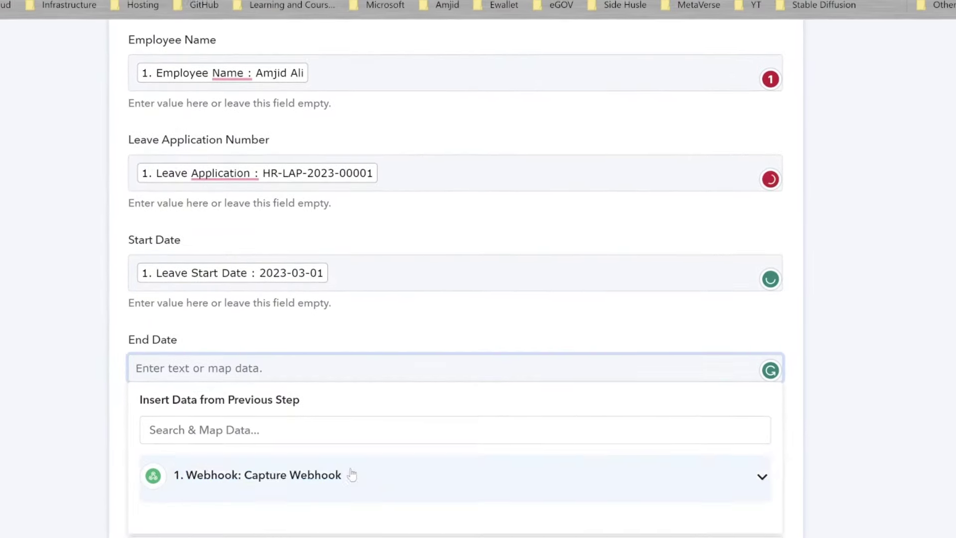
click(257, 474)
scroll(313, 448, down, 3)
click(313, 451)
click(312, 452)
click(383, 319)
scroll(239, 473, down, 1)
click(224, 515)
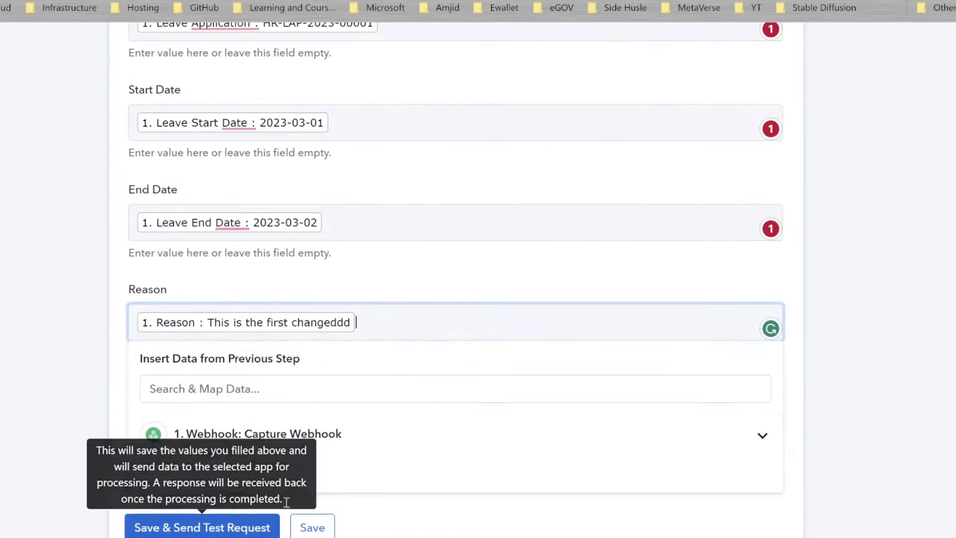
click(415, 411)
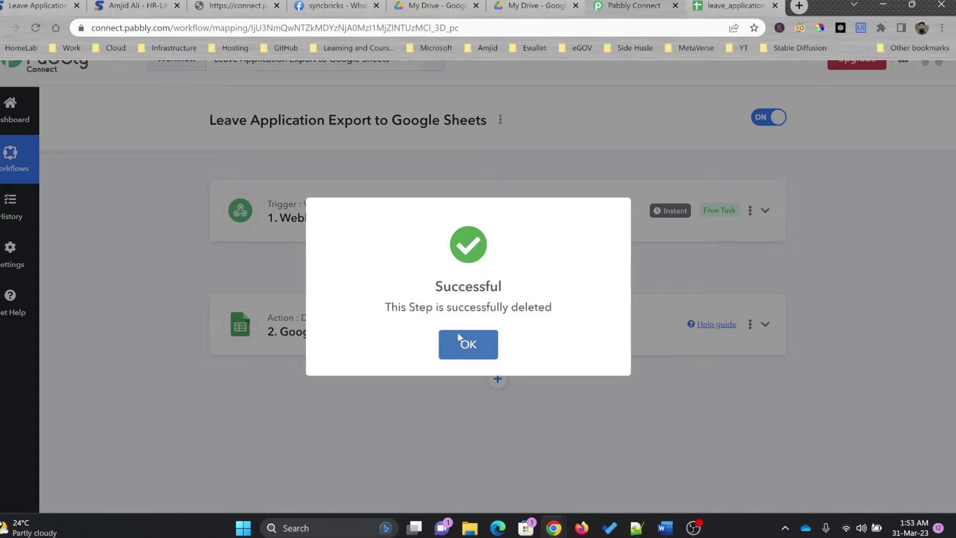
click(460, 344)
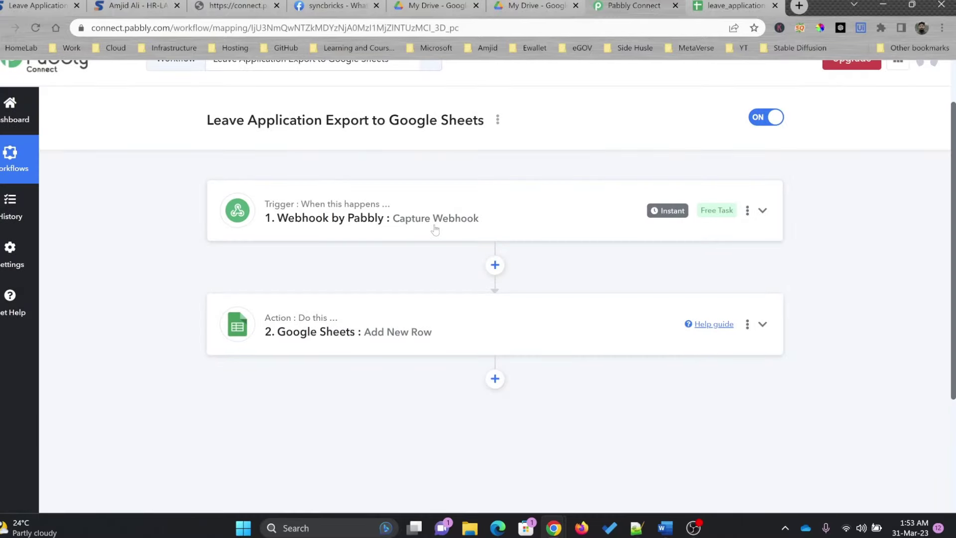
Dismiss ERPNext's email account setup message and check back on the Pabbly workflow
click(111, 4)
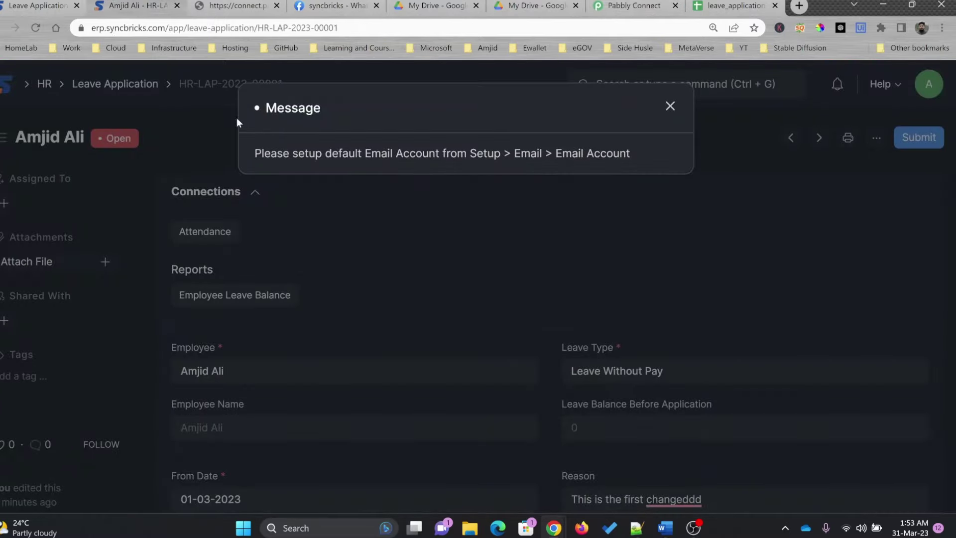
click(671, 107)
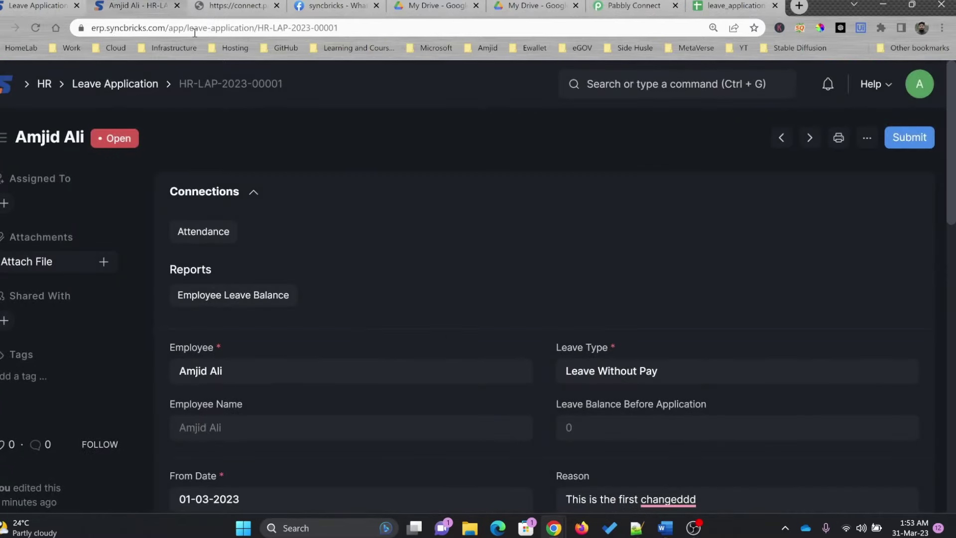
click(625, 9)
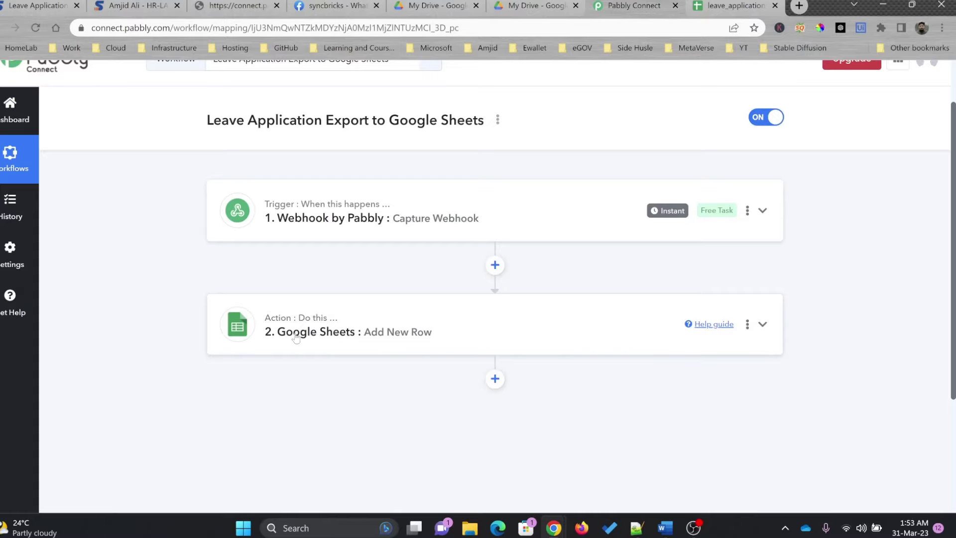
click(133, 5)
Replace the Reason with 'The first webhook on update to add to google sheets' and save
scroll(746, 414, down, 4)
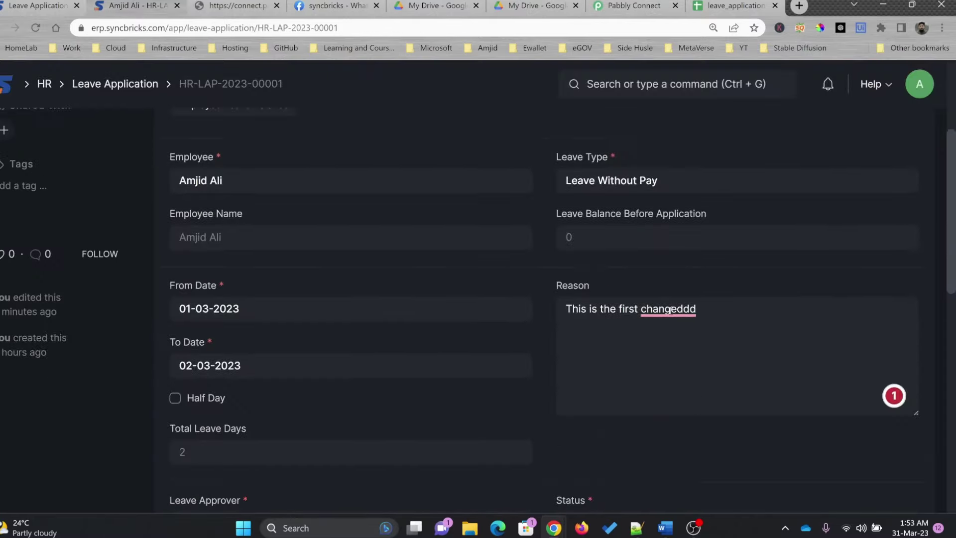
triple_click(635, 309)
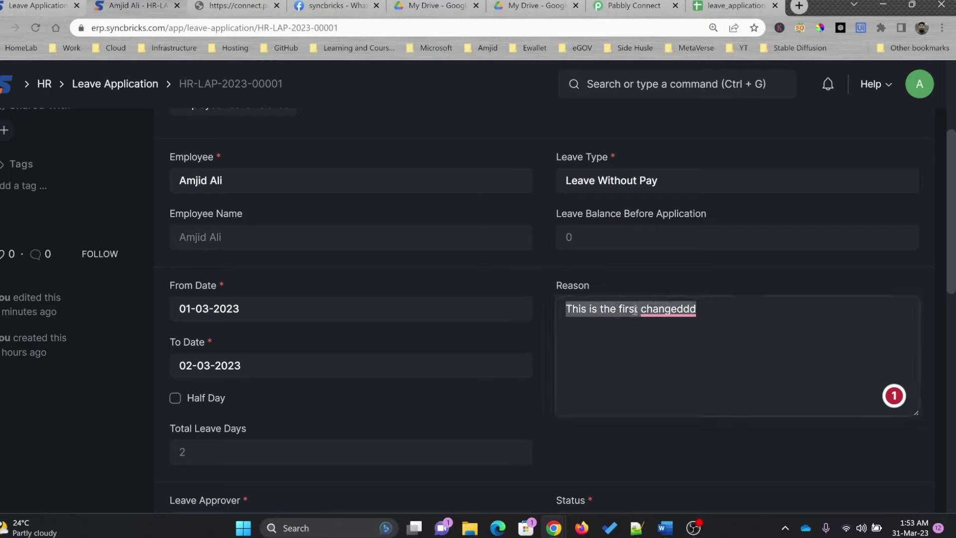
text(The first w)
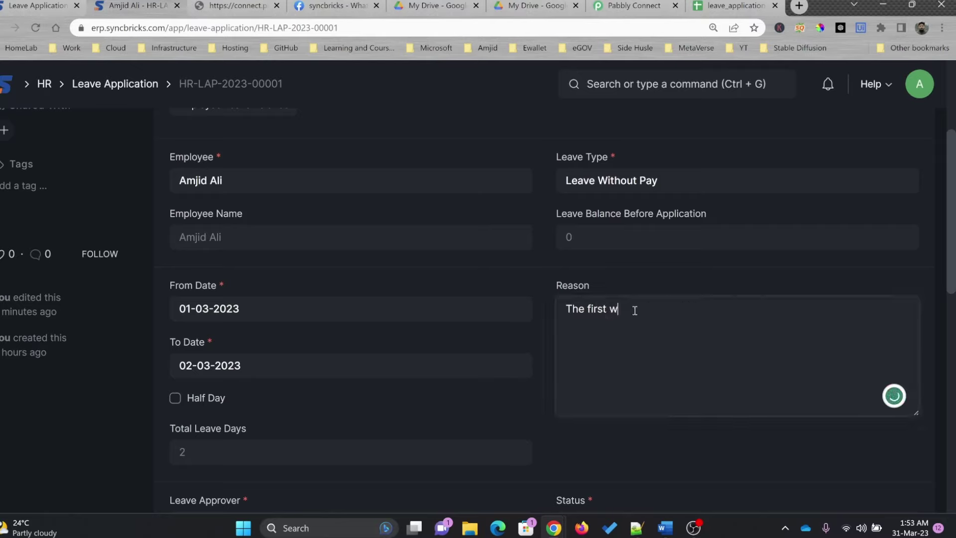
text(ebhook on update to add t)
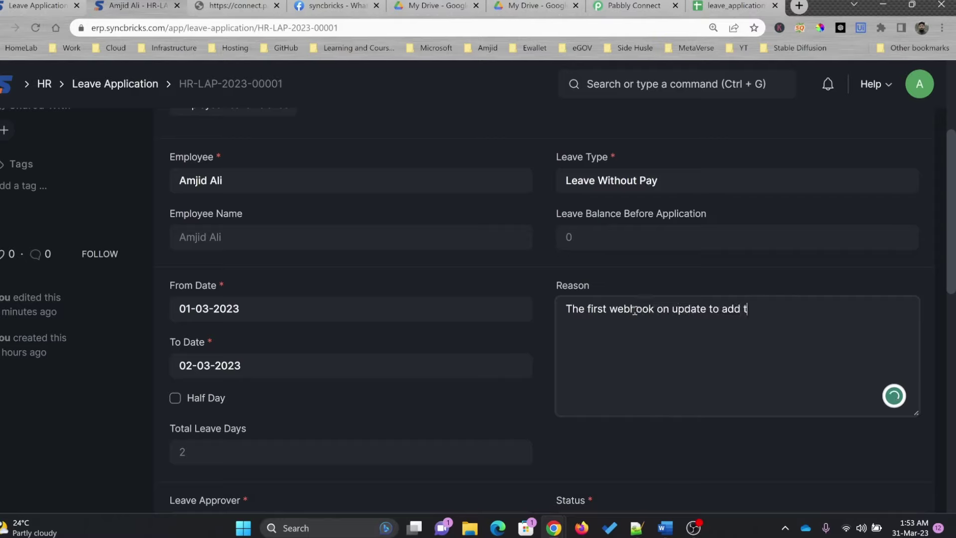
text(o gogol)
text(e sheets.)
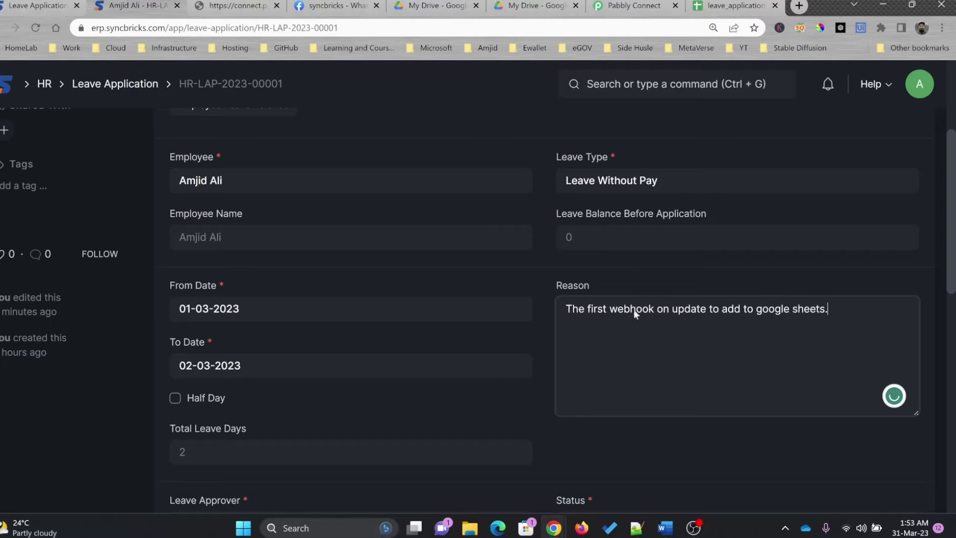
scroll(634, 313, up, 4)
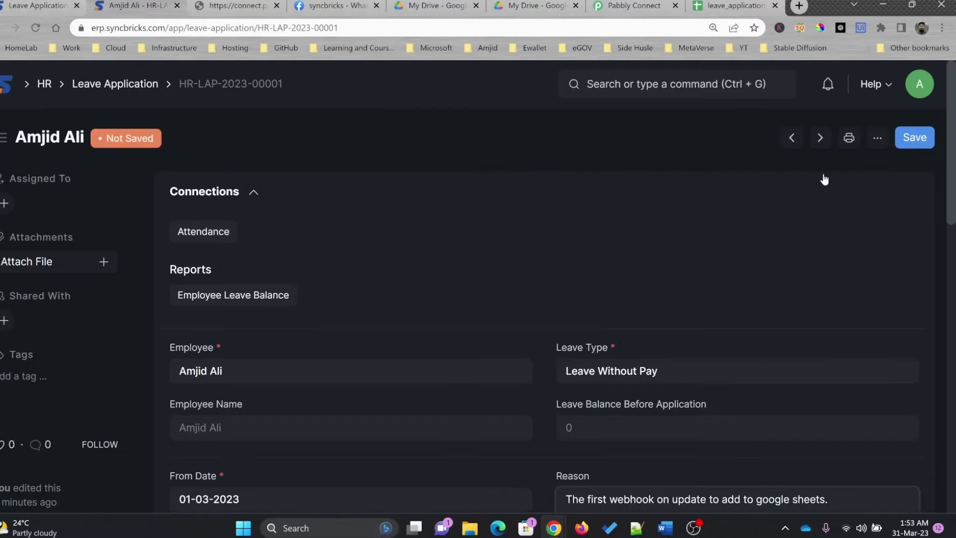
click(906, 139)
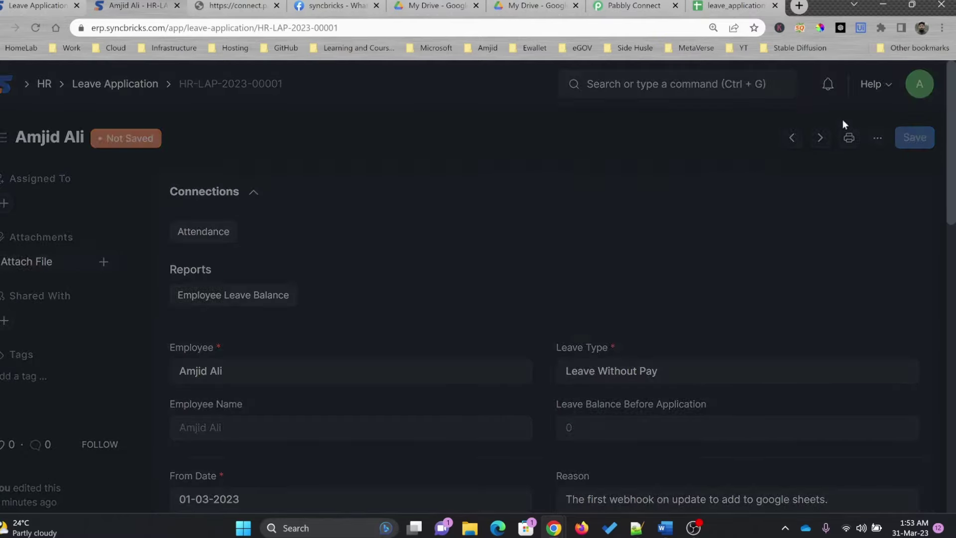
click(731, 6)
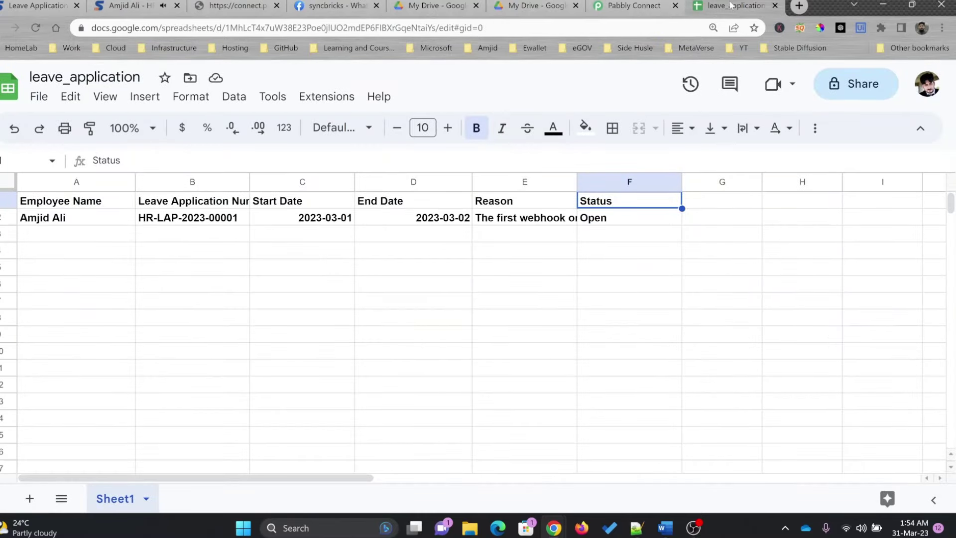
Remove bold from the first data row A2:F2 of the leave_application sheet
drag(75, 218, 630, 217)
key(ctrl+b)
click(192, 234)
click(37, 6)
Change the leave application's Reason to '2nd change' and save it
click(668, 105)
scroll(612, 316, down, 5)
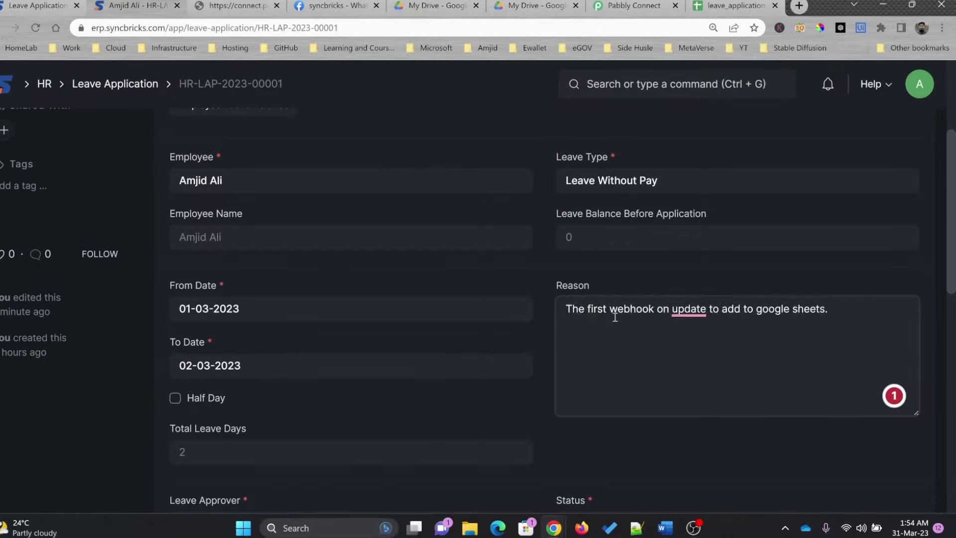
key(ctrl+a)
text(2nd change)
scroll(909, 150, up, 5)
click(910, 148)
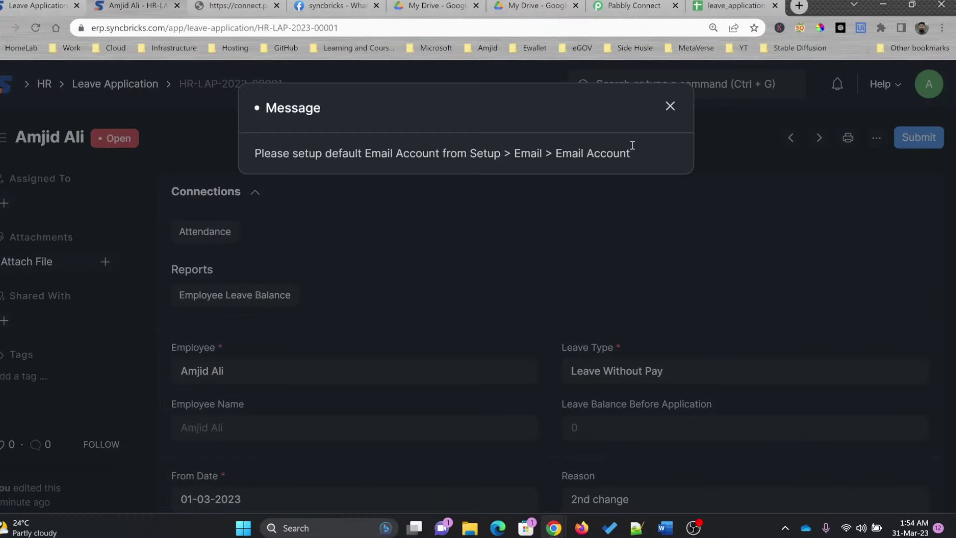
Set the leave application's Status to Approved
click(670, 104)
scroll(613, 299, down, 5)
click(595, 397)
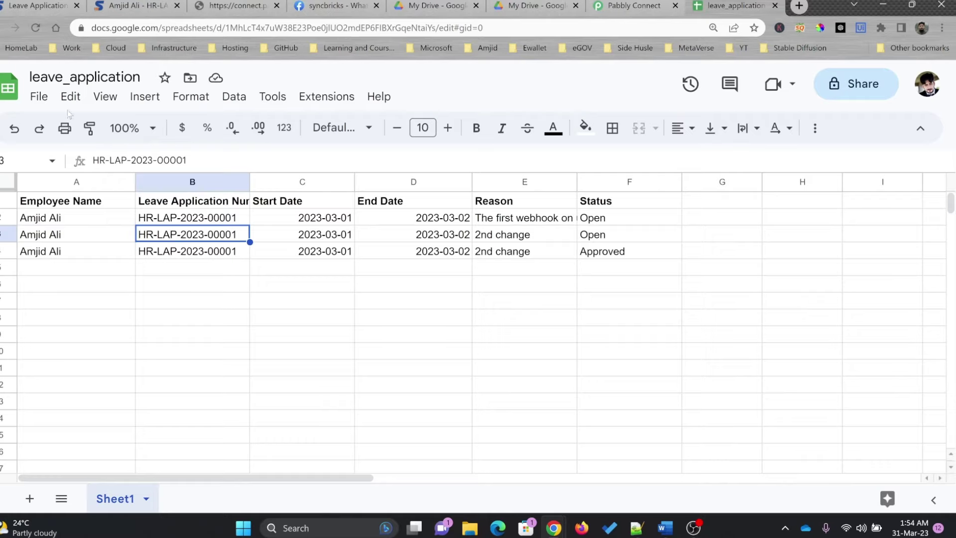
click(606, 7)
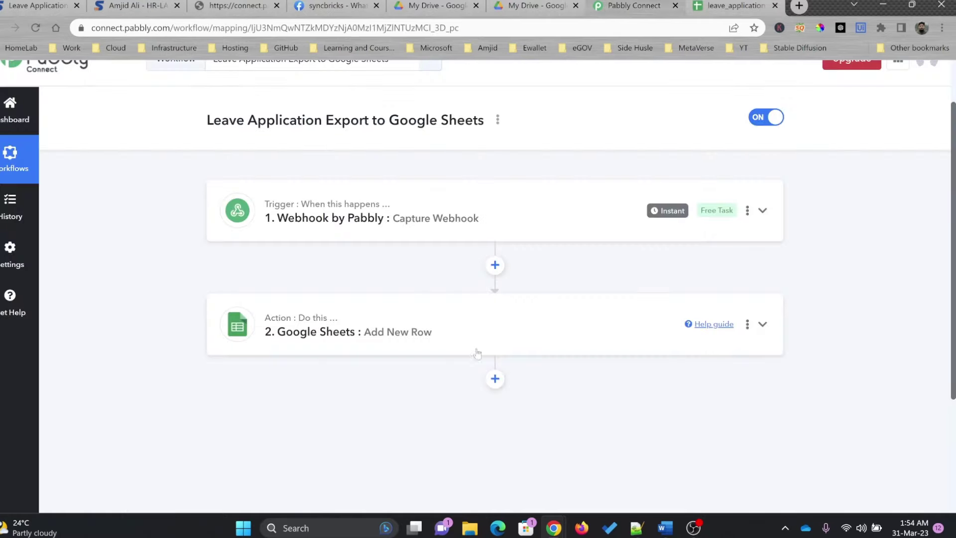
Add a new action step after Google Sheets and try the API app's events
click(495, 378)
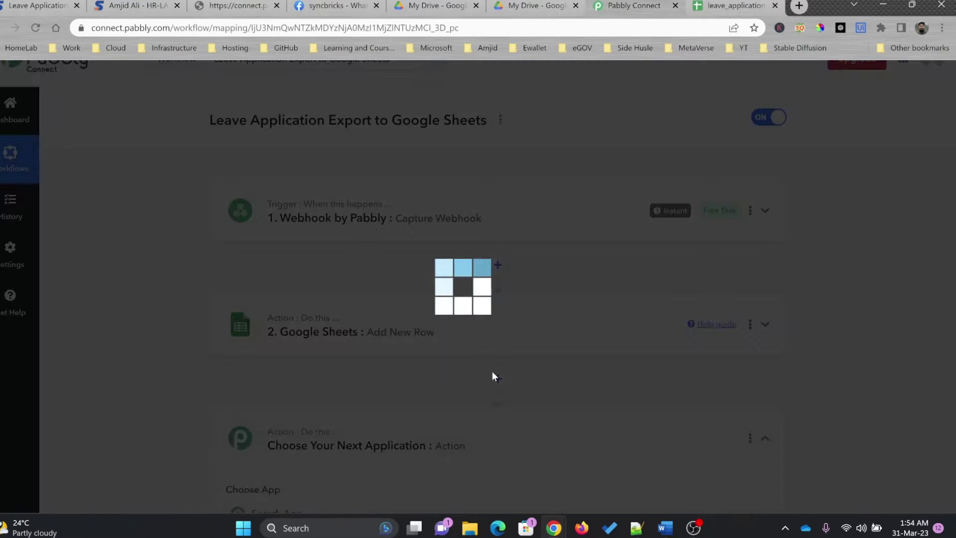
scroll(492, 376, down, 3)
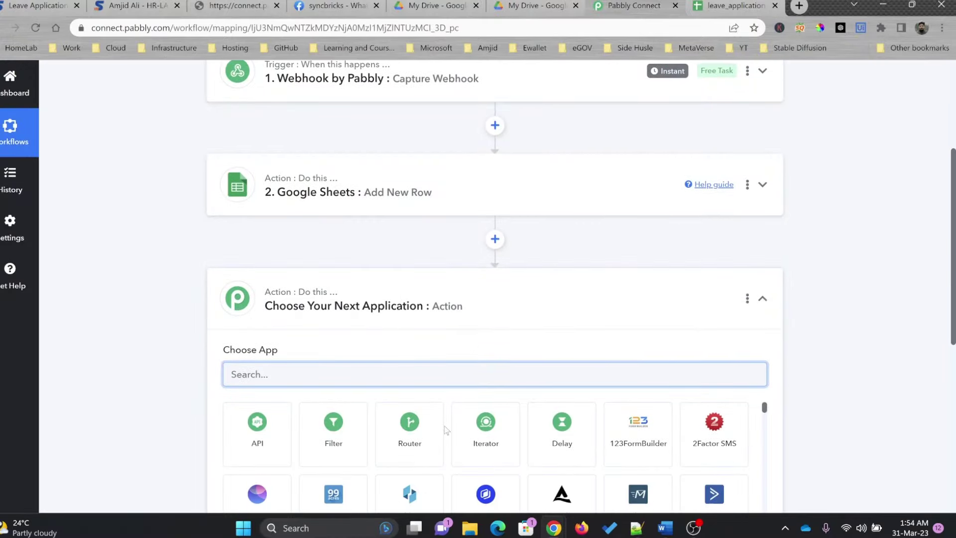
text(api)
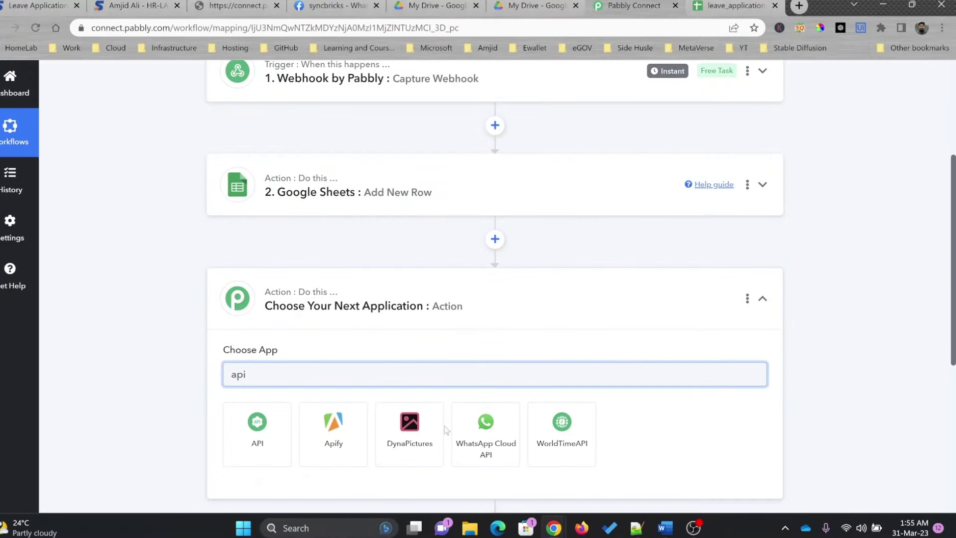
click(265, 440)
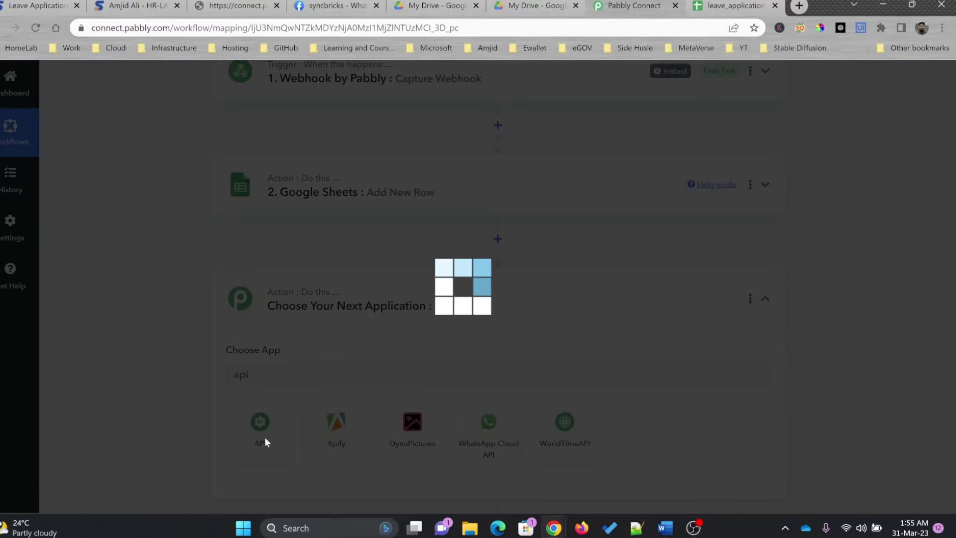
scroll(349, 383, down, 3)
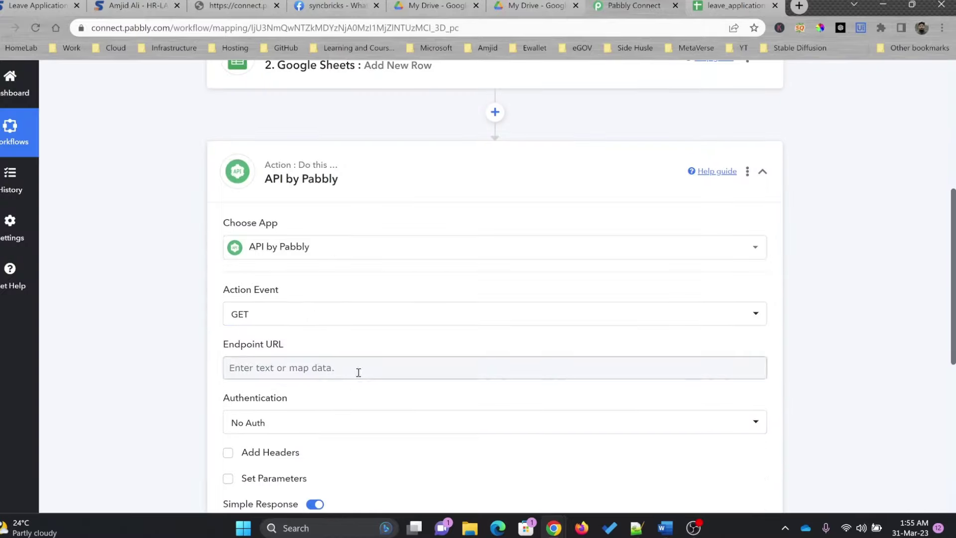
click(373, 311)
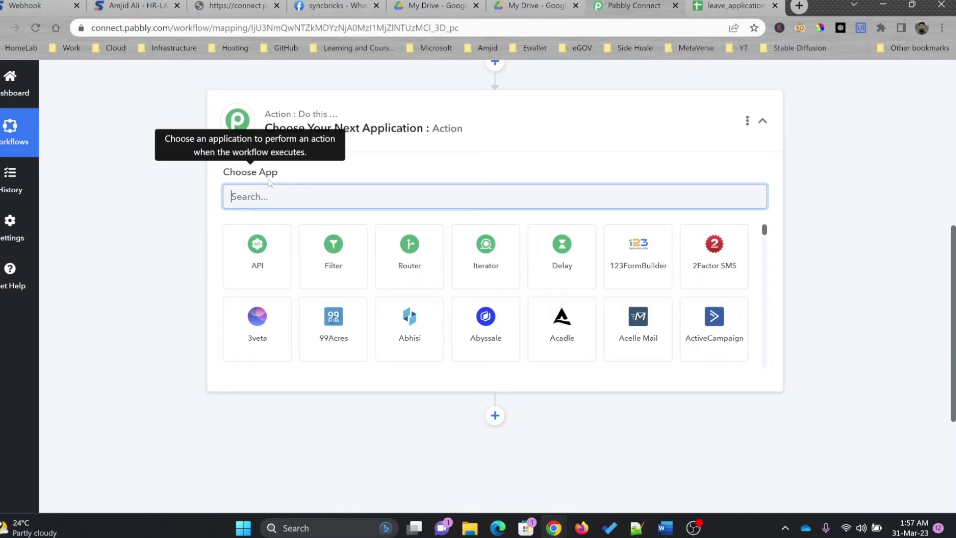
Search apps for 'micro' and 'bub', check bubble.io in a new tab, then choose ChatGPT
text(micros)
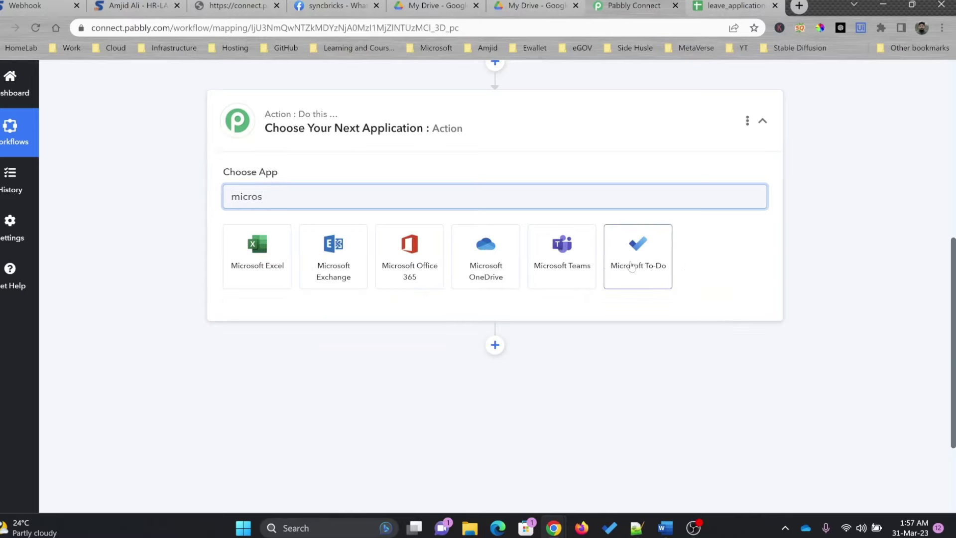
key(ctrl+BackSpace)
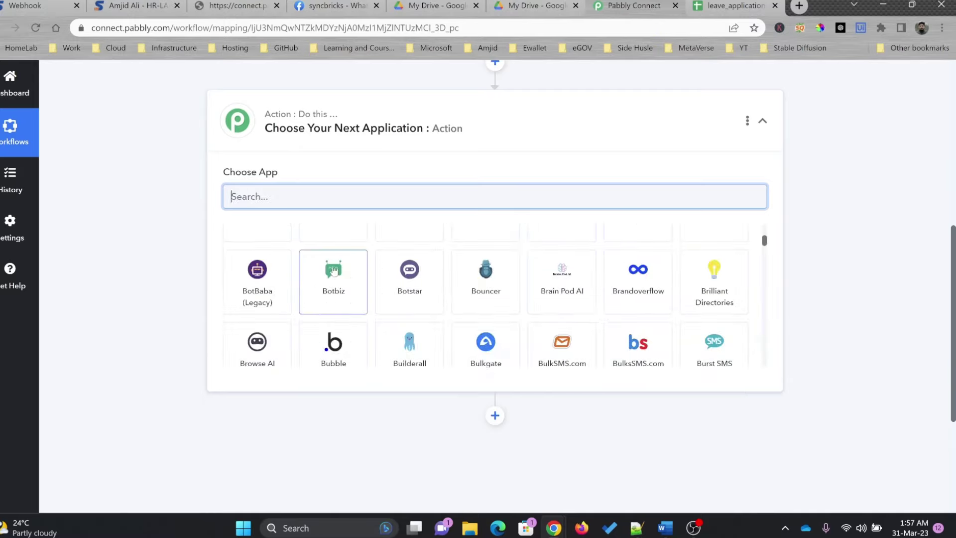
text(bub)
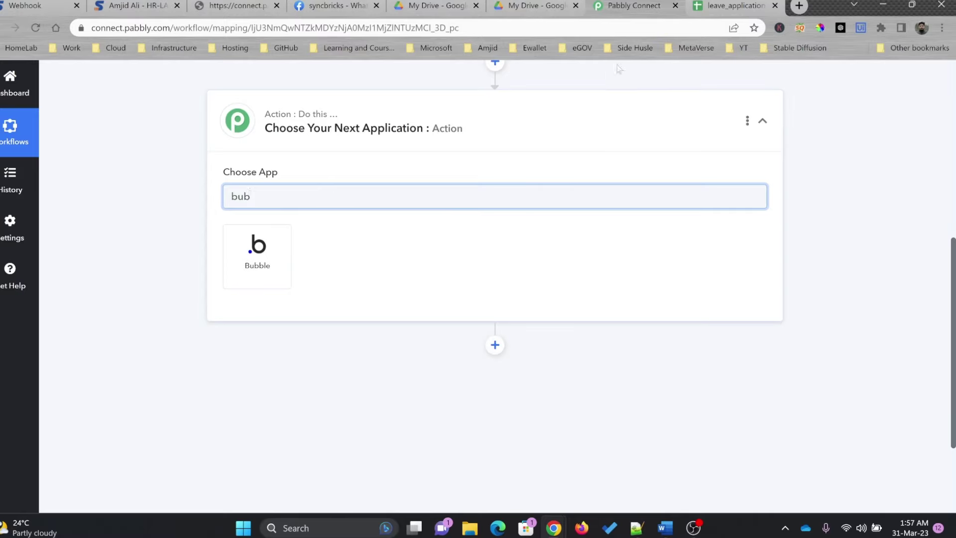
click(799, 6)
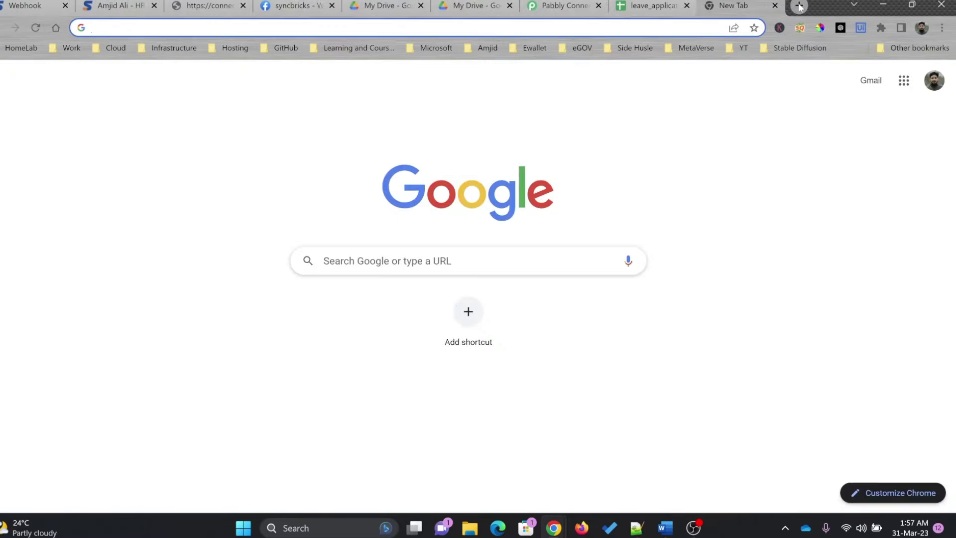
text(bul)
click(748, 74)
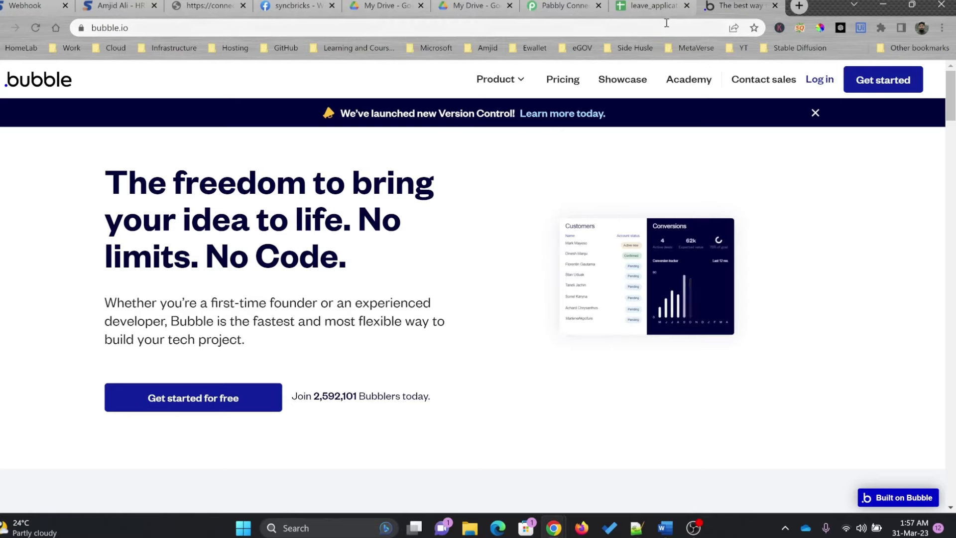
click(543, 5)
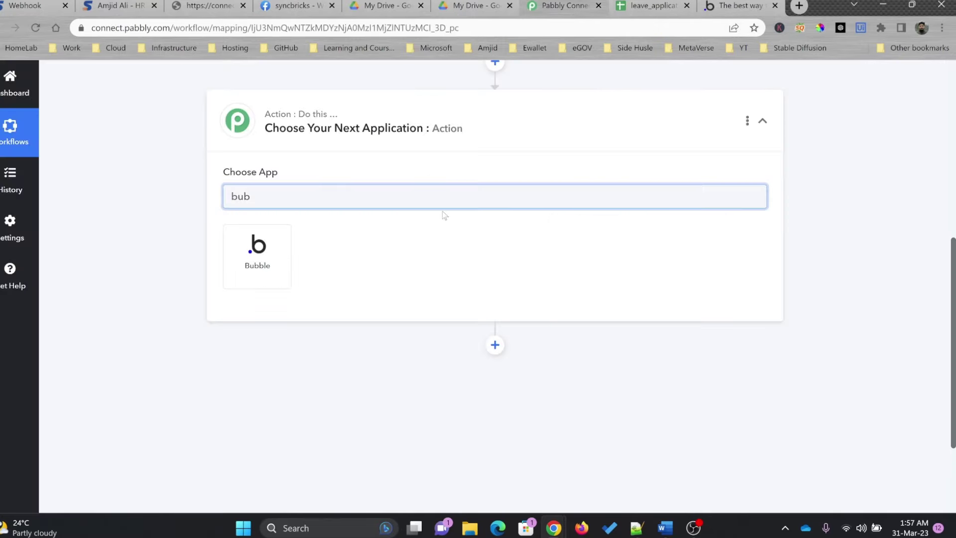
key(BackSpace)
key(BackSpace)
key(BackSpace)
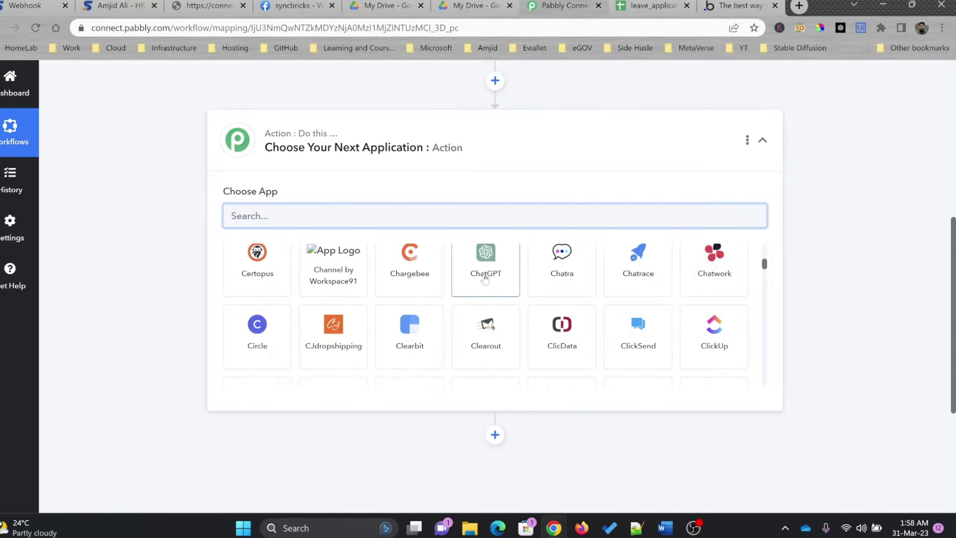
click(485, 279)
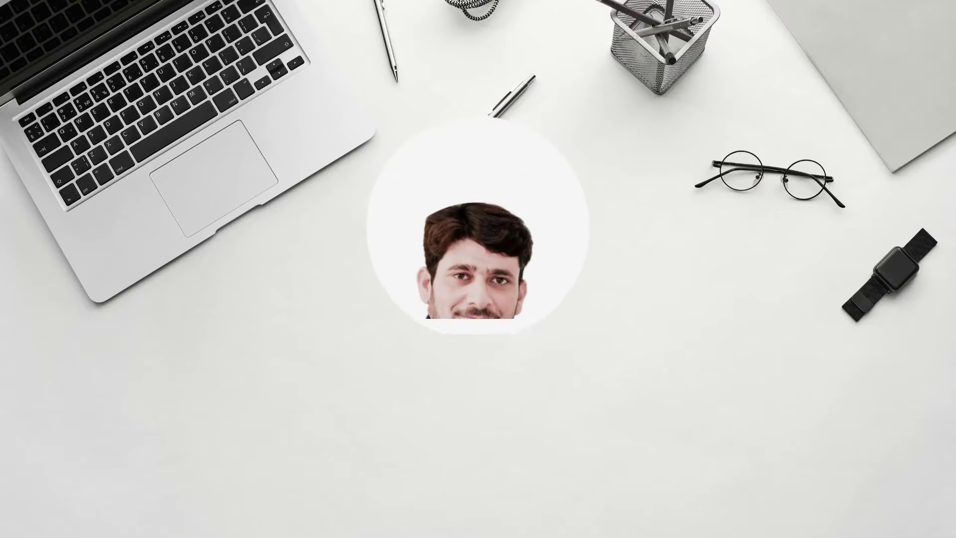